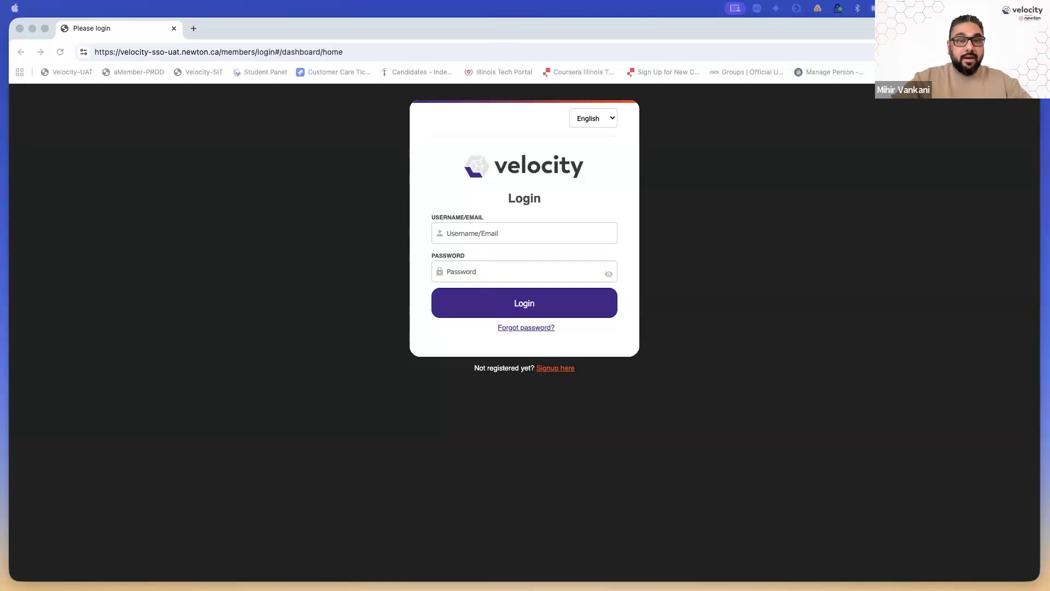
Focus Chrome on the Velocity login page, make it full-screen, and bring up the browser menu
{"action": "left_click", "coordinate": [268, 338]}
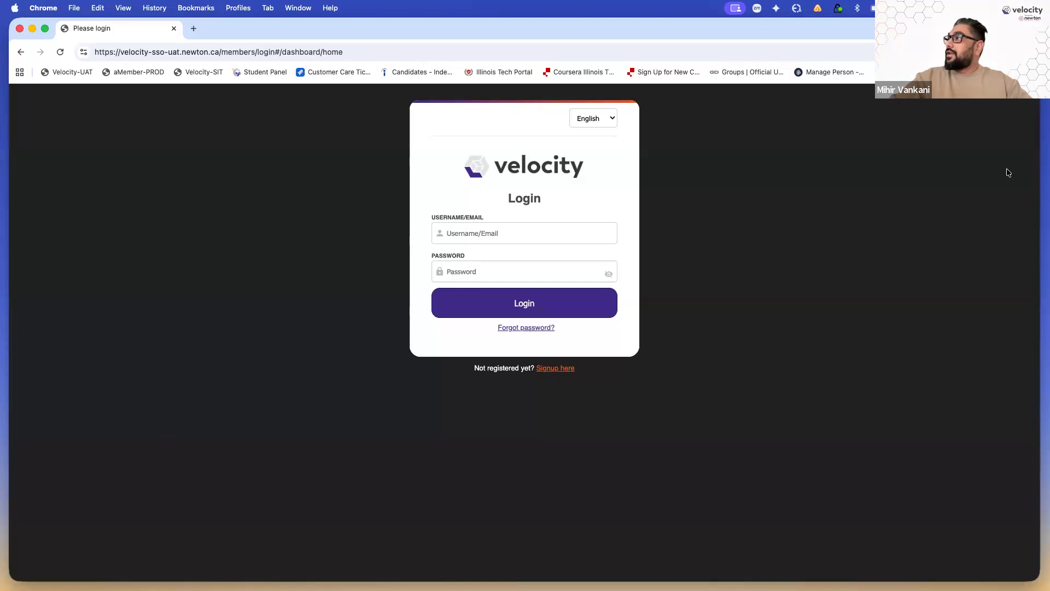
{"action": "left_click", "coordinate": [45, 28]}
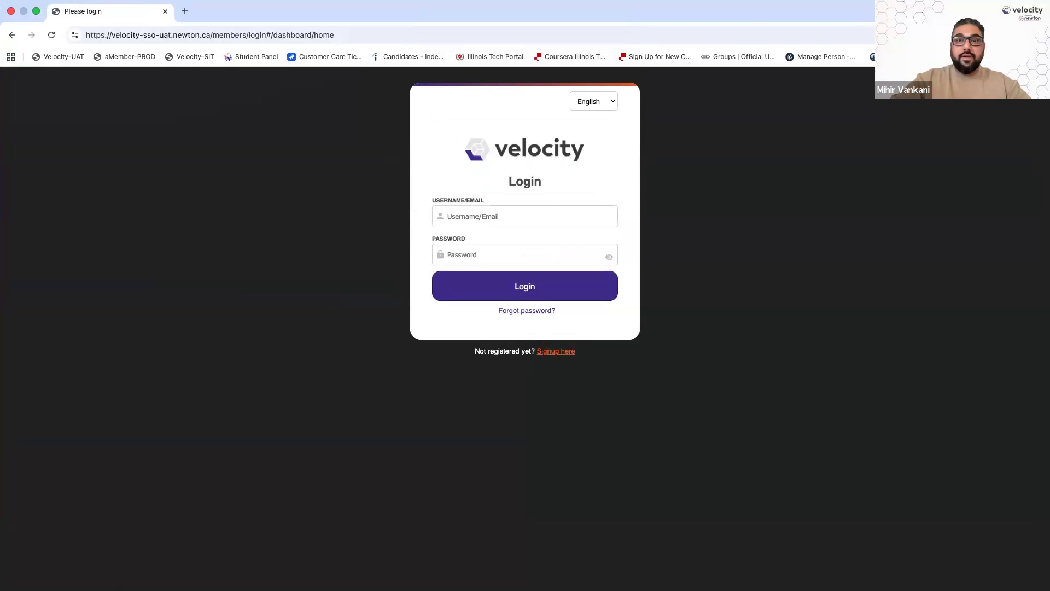
{"action": "left_click", "coordinate": [1039, 35]}
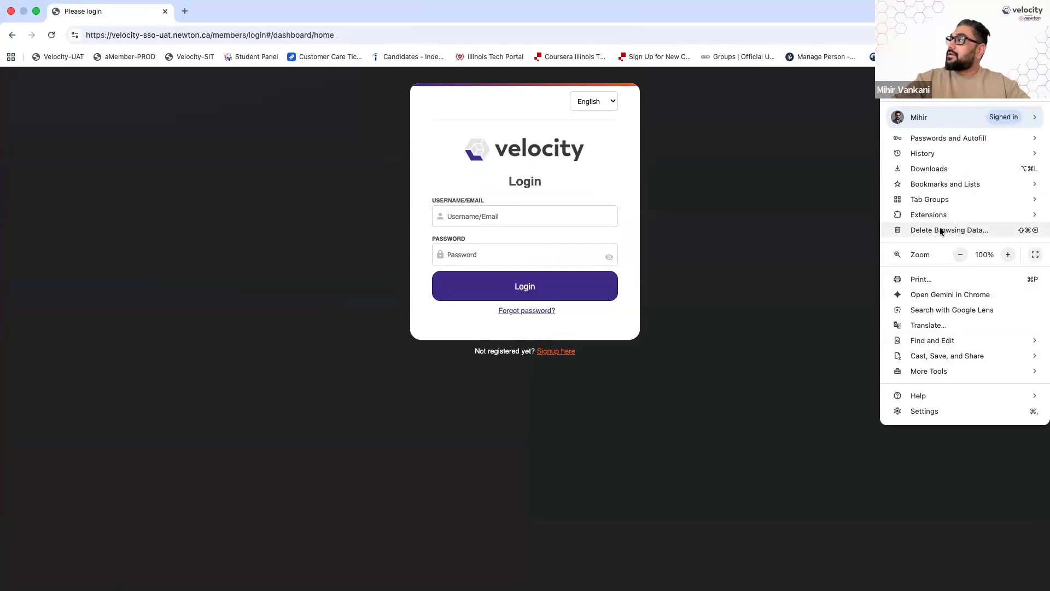
Clear Chrome's cached images and files for All time, keeping download history unchecked
{"action": "left_click", "coordinate": [975, 231]}
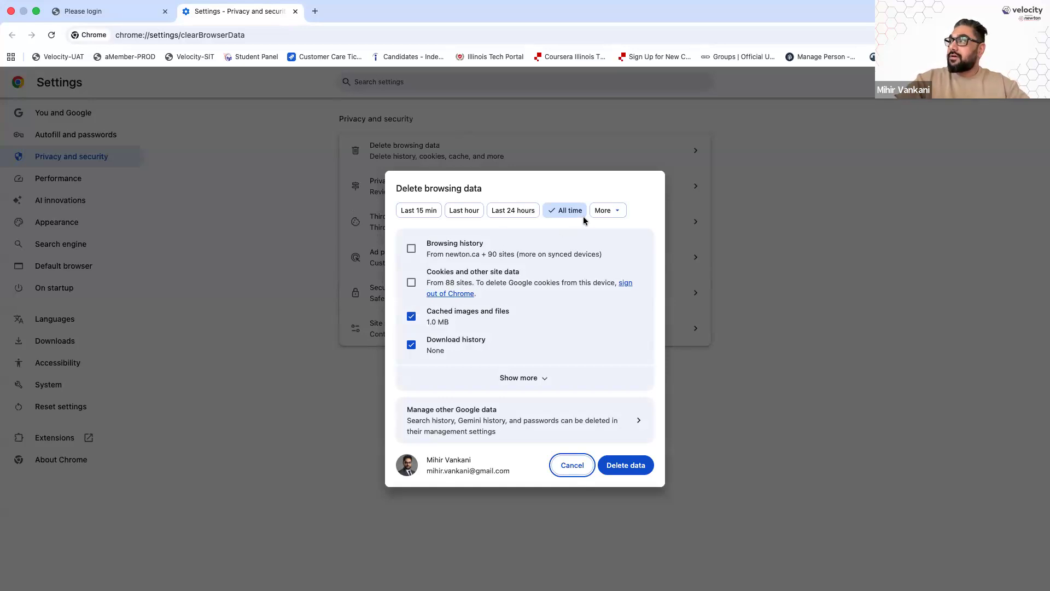
{"action": "left_click", "coordinate": [423, 211]}
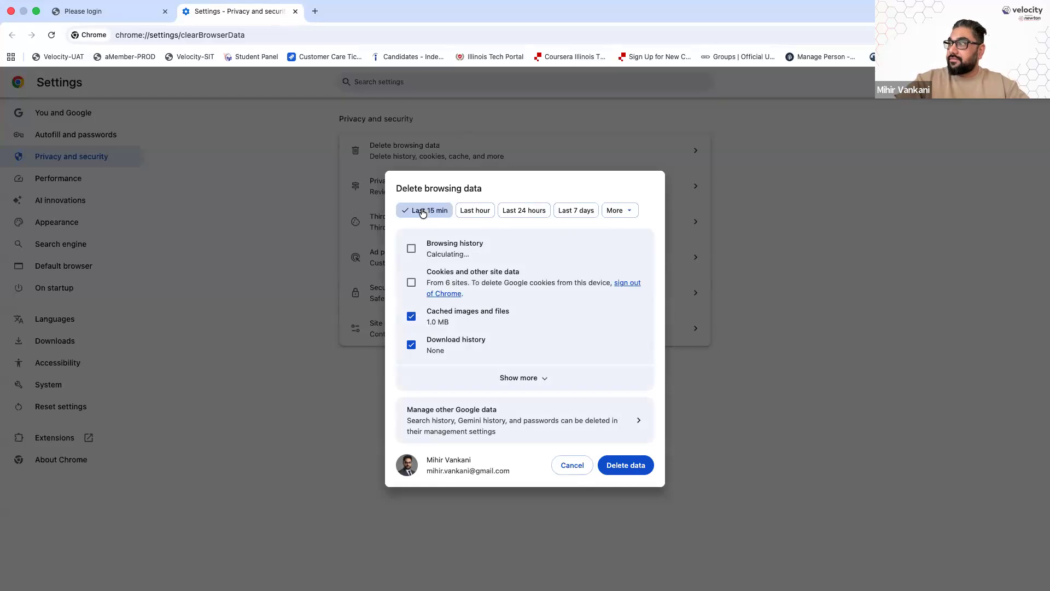
{"action": "left_click", "coordinate": [474, 211]}
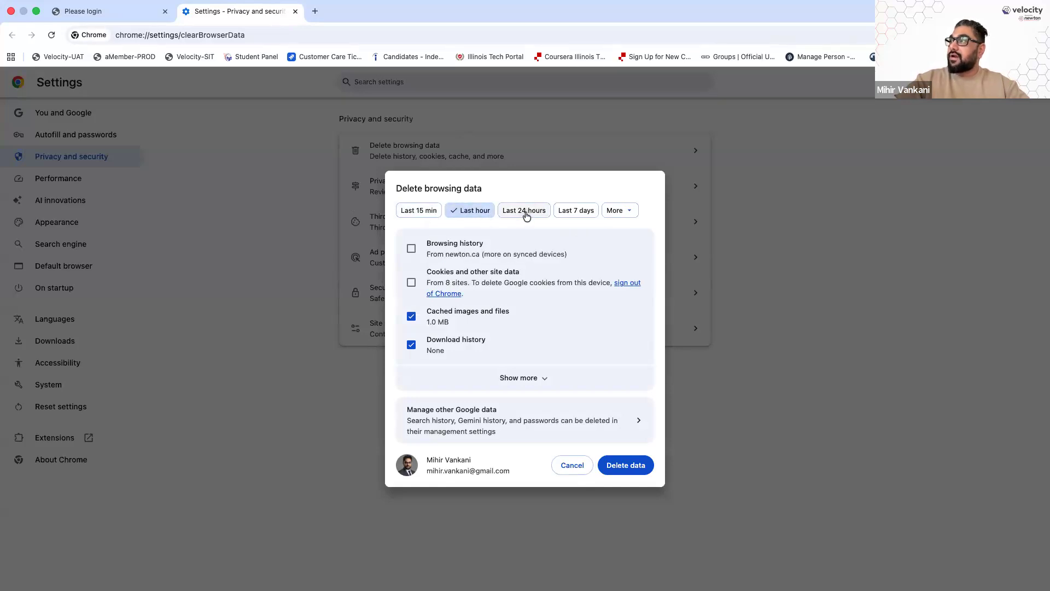
{"action": "left_click", "coordinate": [525, 213]}
{"action": "left_click", "coordinate": [624, 211]}
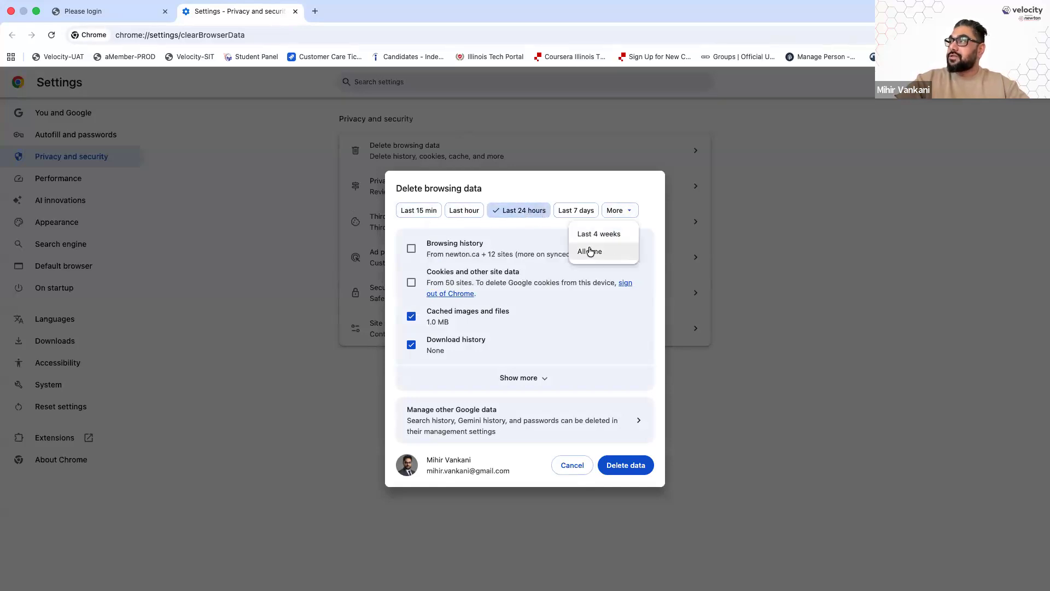
{"action": "left_click", "coordinate": [591, 252]}
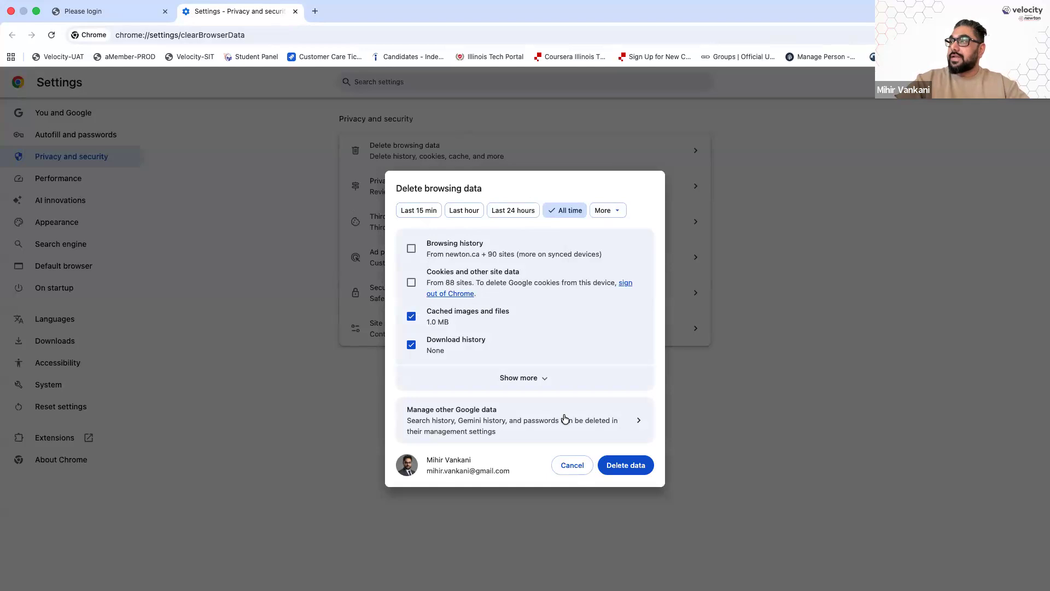
{"action": "left_click", "coordinate": [530, 384]}
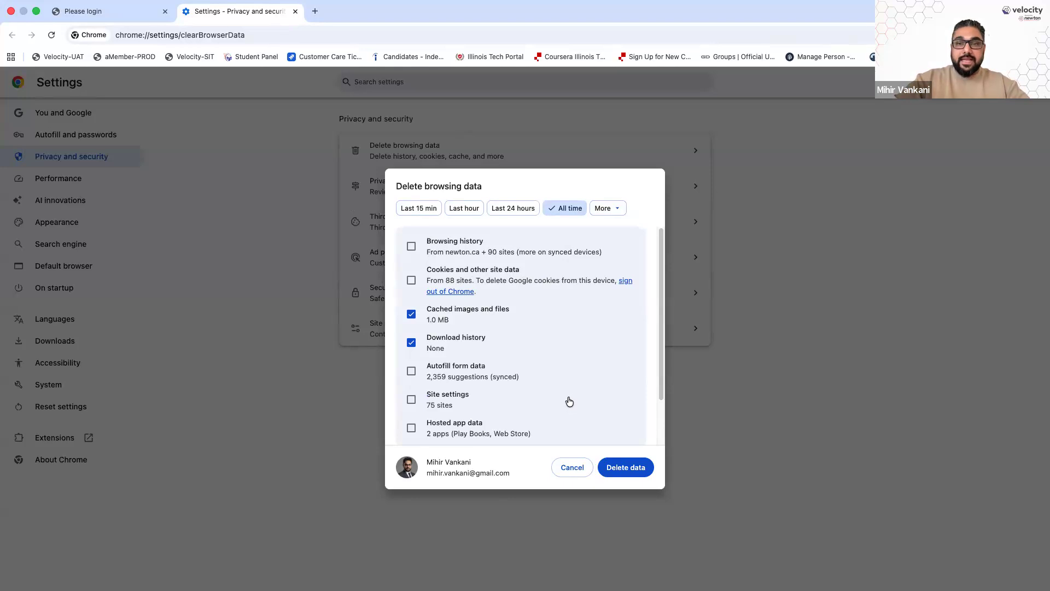
{"action": "scroll", "coordinate": [555, 388], "scroll_direction": "down", "scroll_amount": 3}
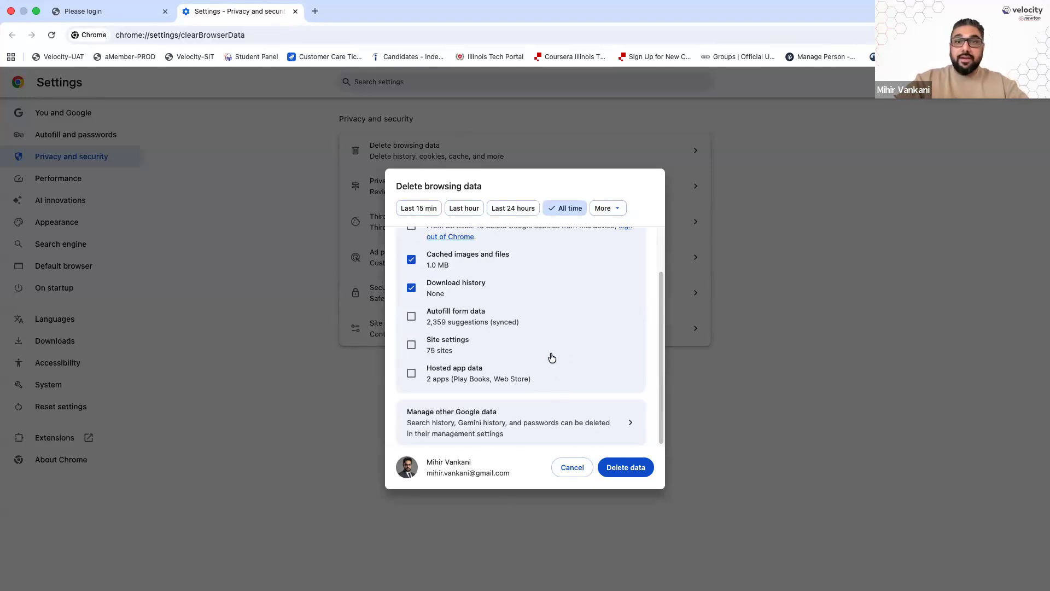
{"action": "scroll", "coordinate": [549, 353], "scroll_direction": "up", "scroll_amount": 3}
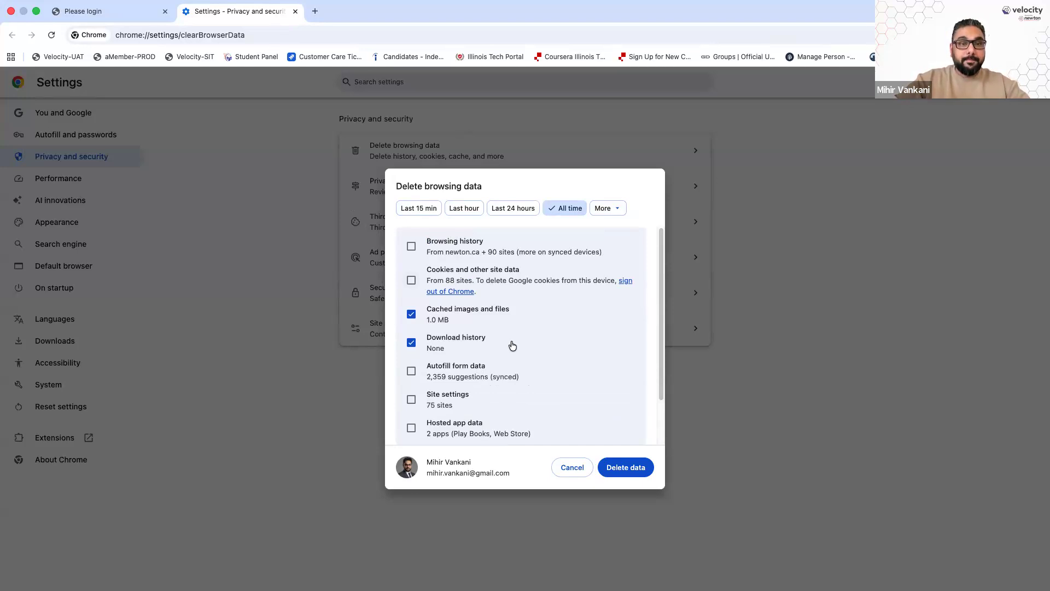
{"action": "left_click", "coordinate": [584, 345]}
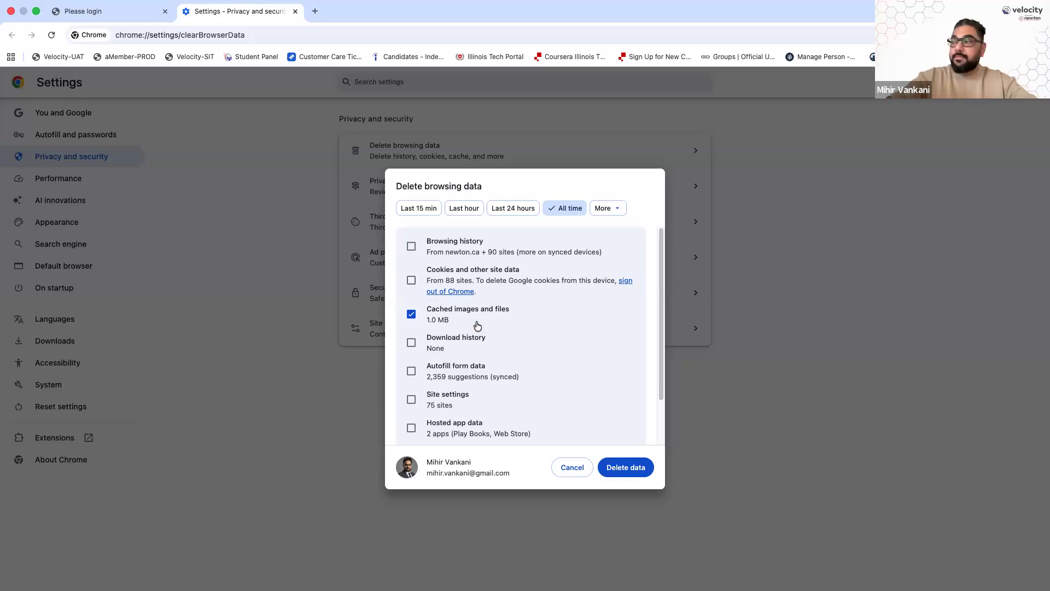
{"action": "left_click", "coordinate": [626, 465]}
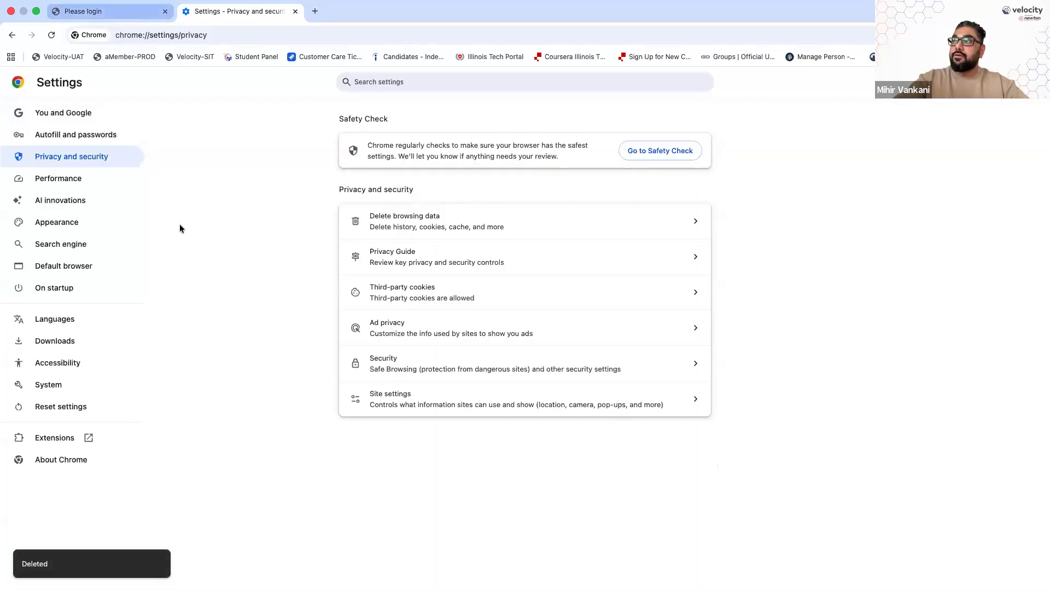
Sign in to Velocity with the saved login and launch the Velocity application
{"action": "key", "text": "ctrl+shift+Tab"}
{"action": "left_click", "coordinate": [470, 209]}
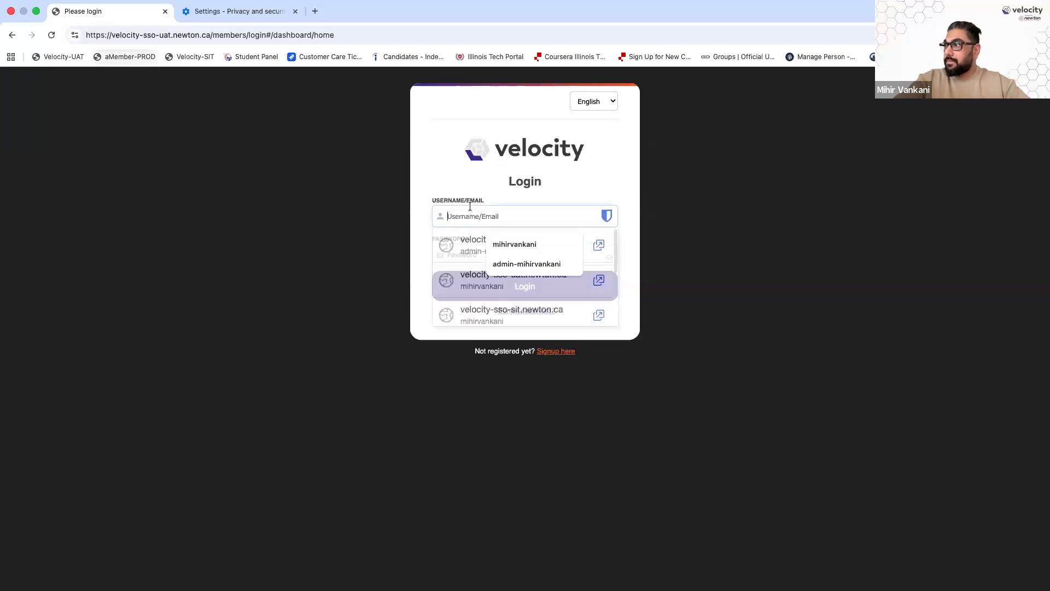
{"action": "left_click", "coordinate": [461, 284]}
{"action": "left_click", "coordinate": [526, 288]}
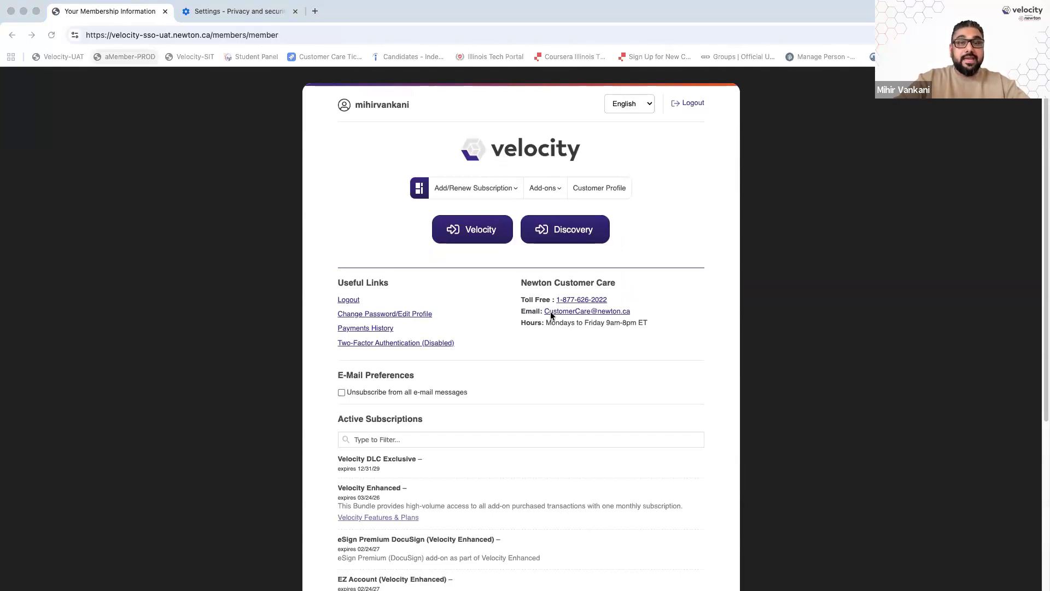
{"action": "left_click", "coordinate": [480, 236]}
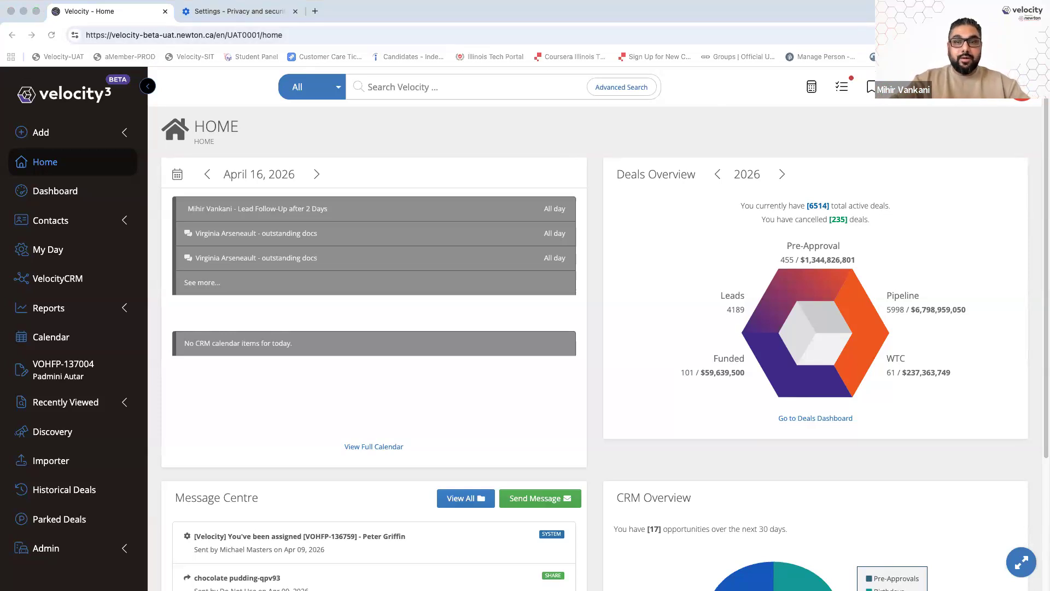
{"action": "left_click", "coordinate": [449, 134]}
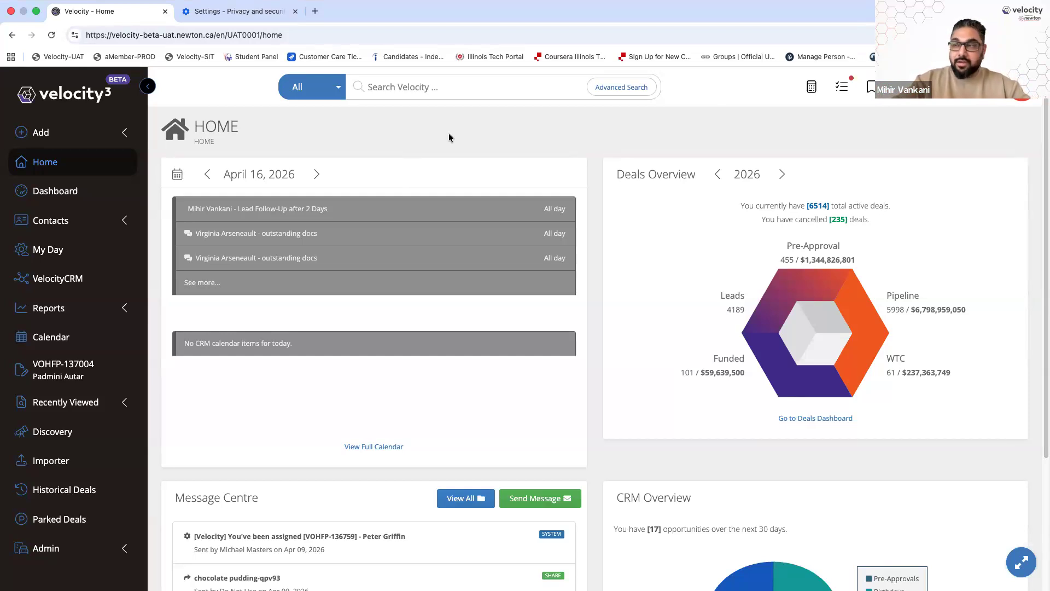
{"action": "left_click", "coordinate": [76, 377]}
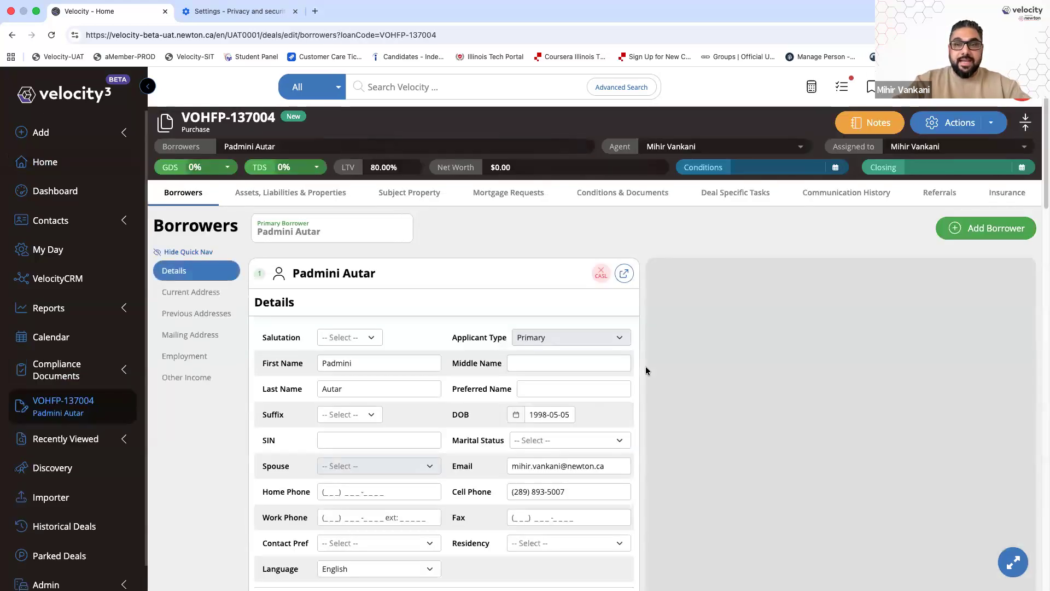
{"action": "left_click", "coordinate": [622, 197]}
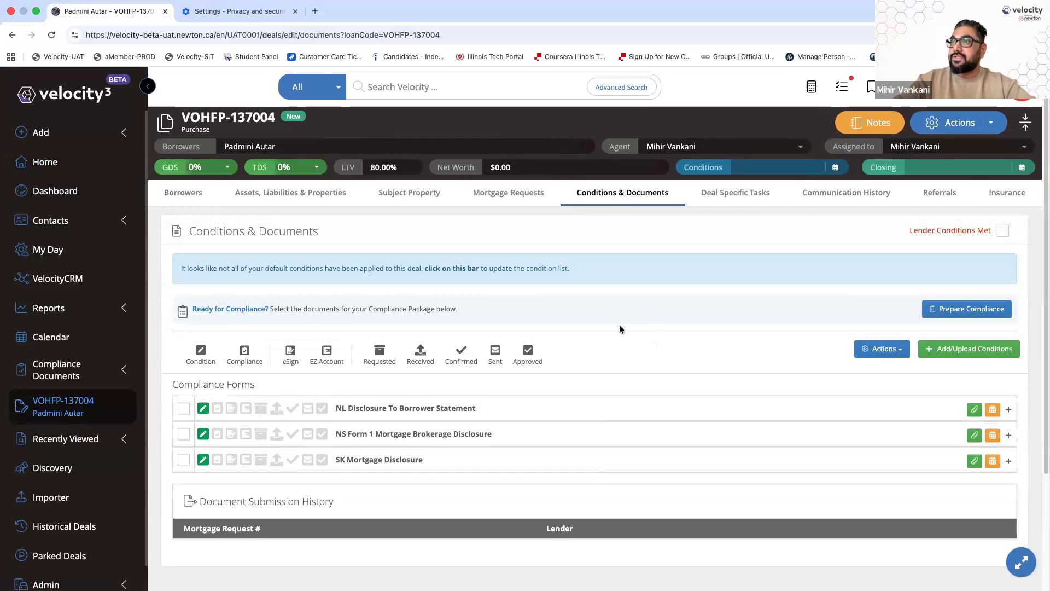
{"action": "left_click", "coordinate": [87, 136]}
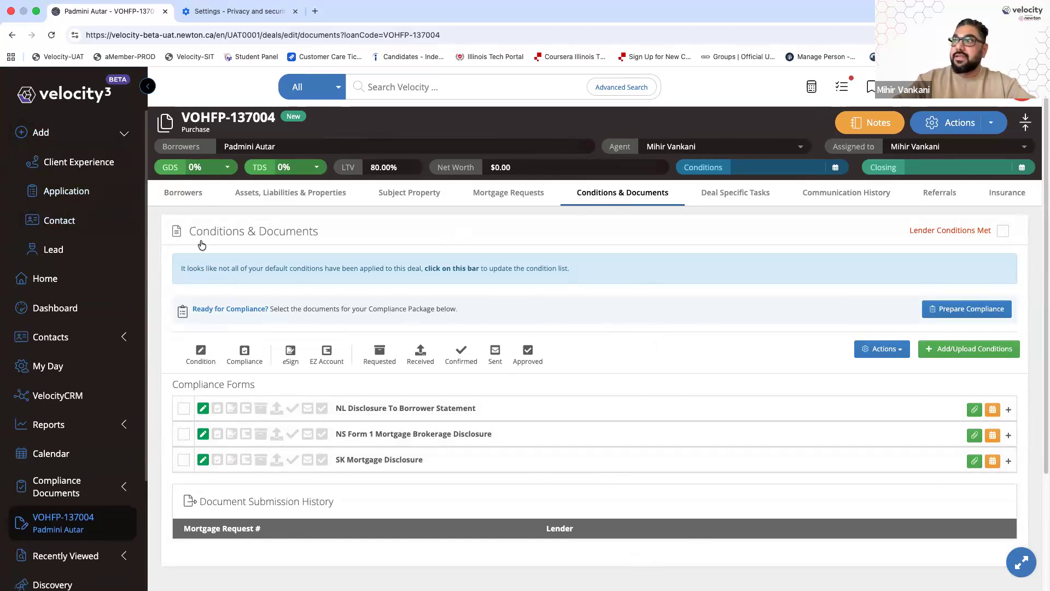
Add a new application with the borrower's first and last name, then view its Conditions & Documents
{"action": "left_click", "coordinate": [65, 191]}
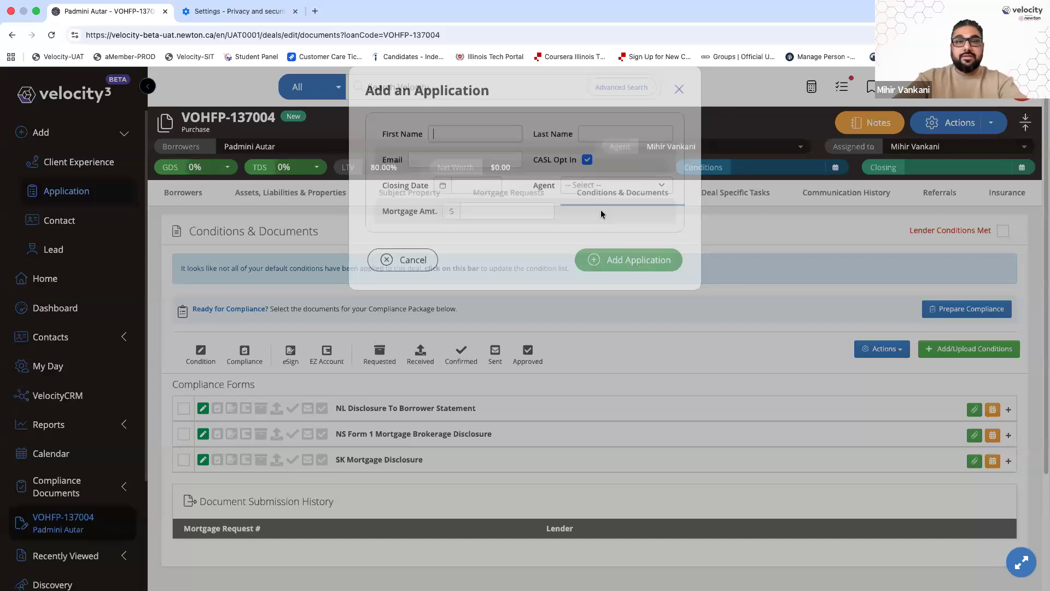
{"action": "key", "text": "Tab"}
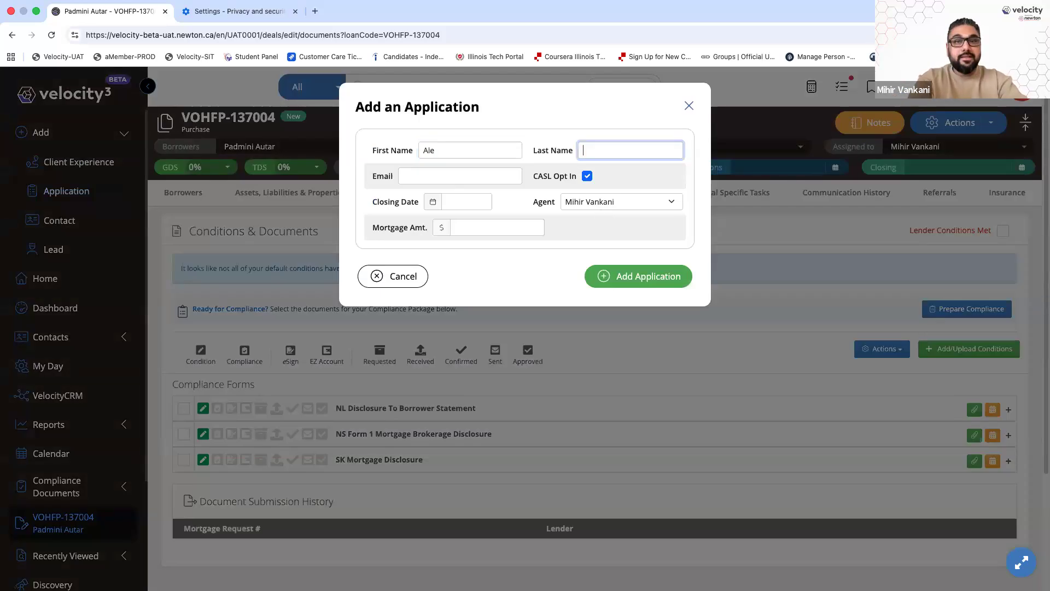
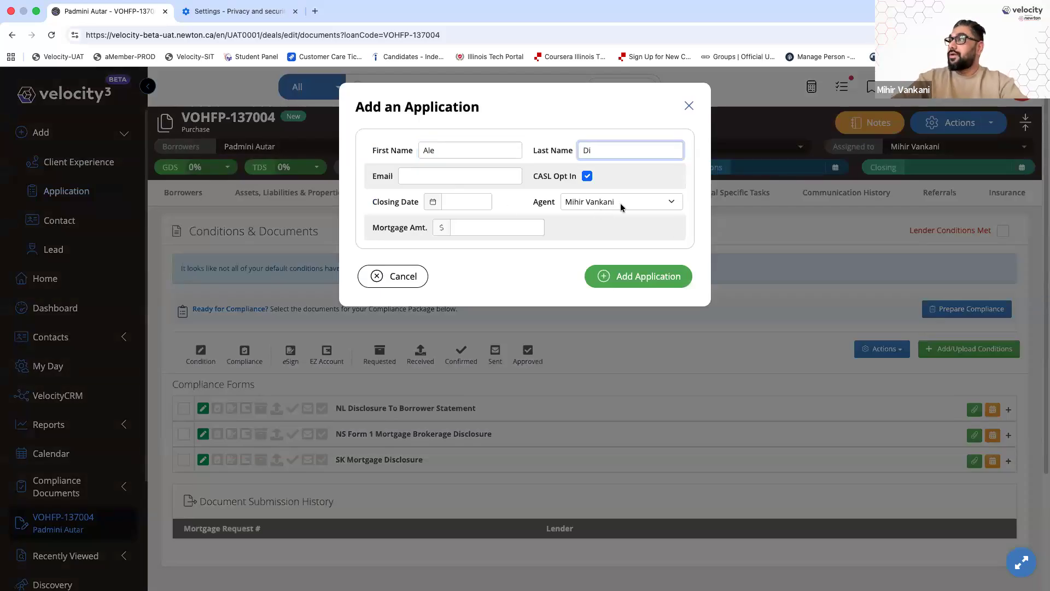
{"action": "left_click", "coordinate": [653, 276]}
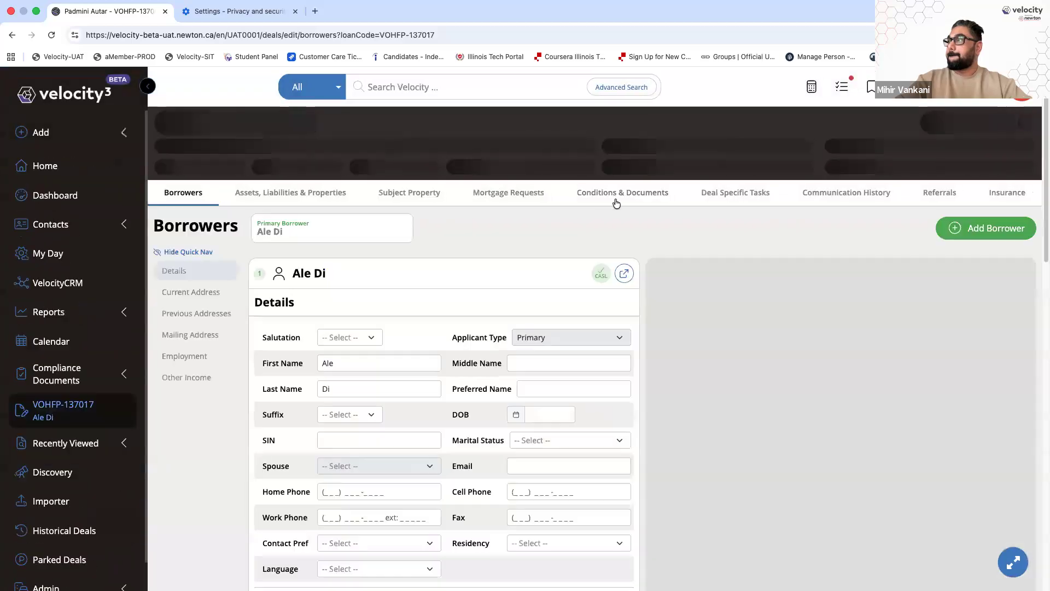
{"action": "left_click", "coordinate": [617, 198]}
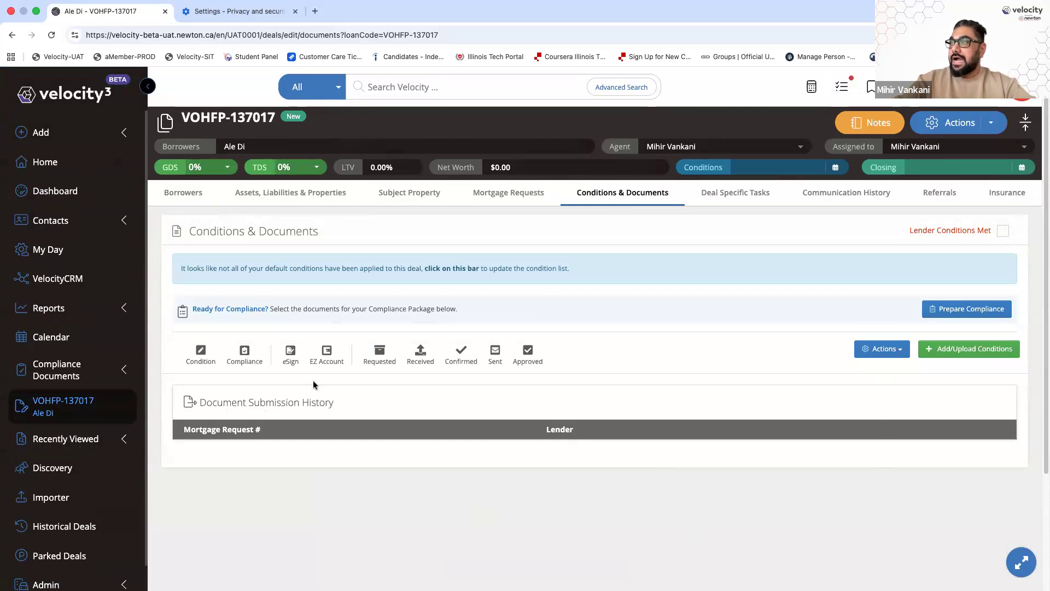
{"action": "scroll", "coordinate": [314, 380], "scroll_direction": "up", "scroll_amount": 5}
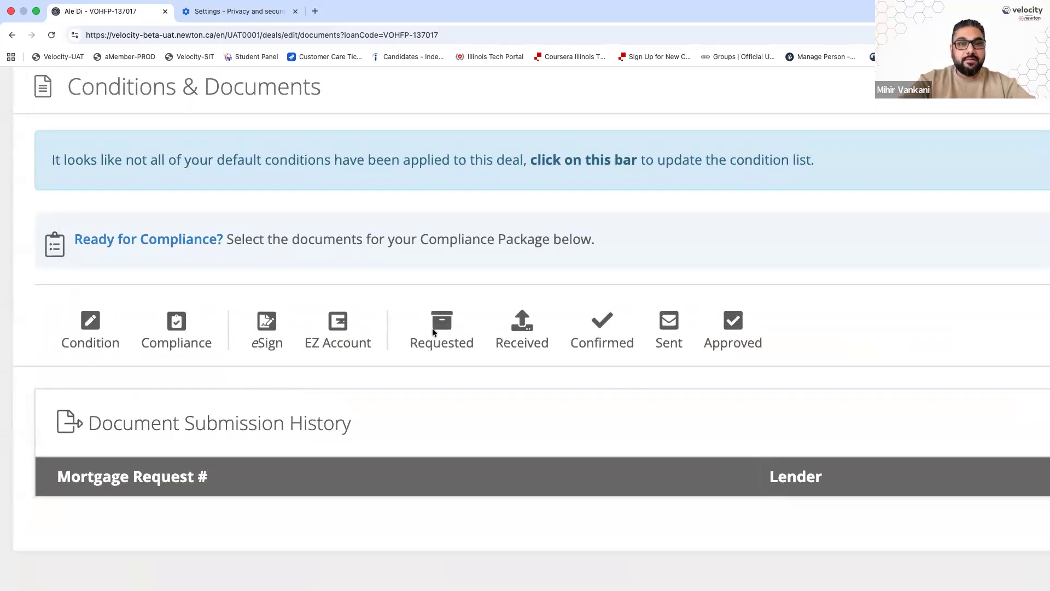
{"action": "scroll", "coordinate": [432, 331], "scroll_direction": "right", "scroll_amount": 10}
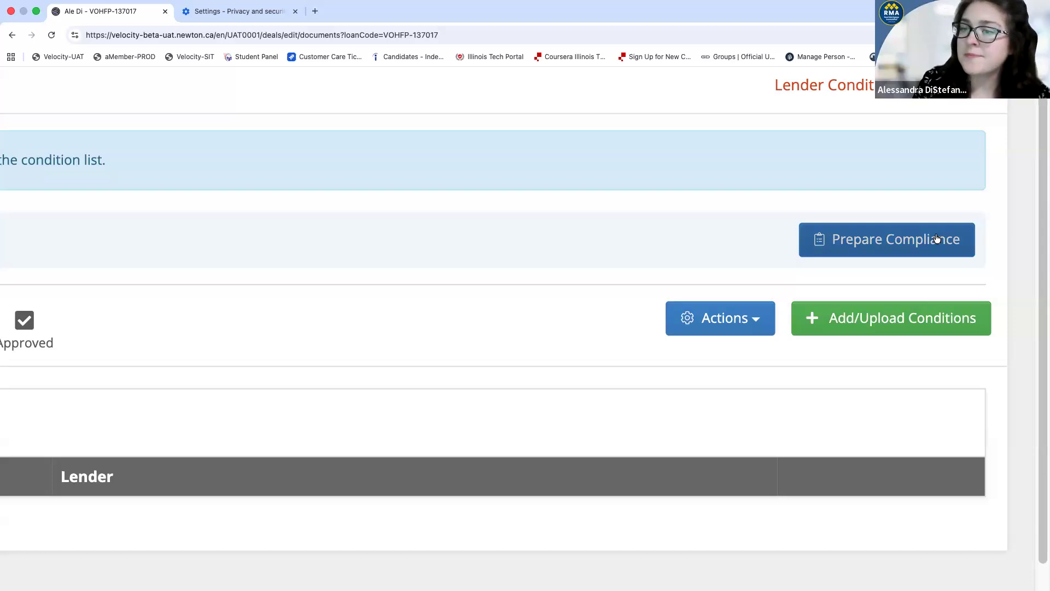
{"action": "scroll", "coordinate": [936, 239], "scroll_direction": "down", "scroll_amount": 5}
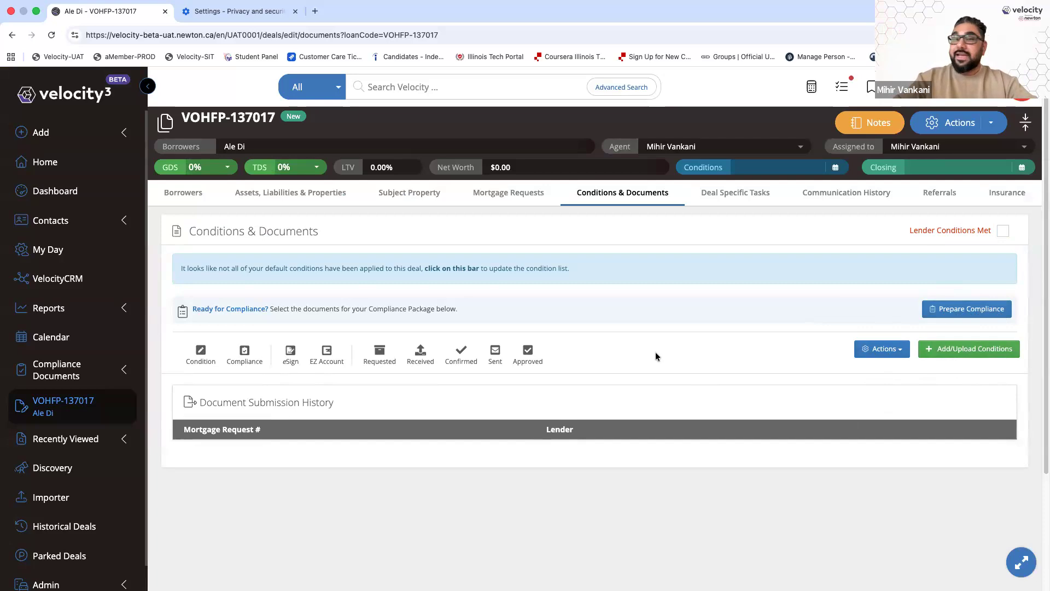
{"action": "scroll", "coordinate": [655, 357], "scroll_direction": "down", "scroll_amount": 2}
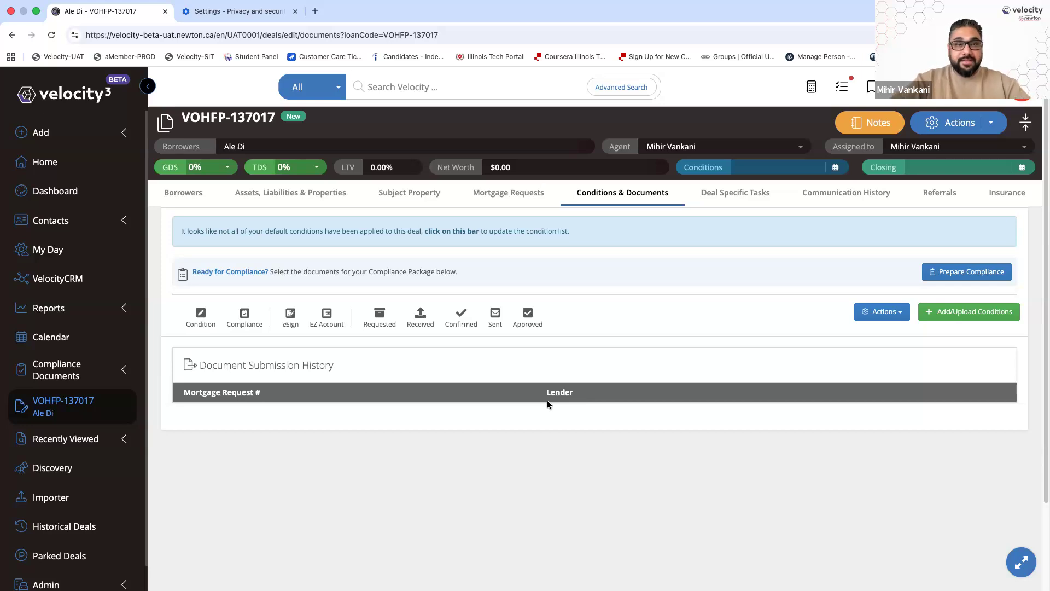
{"action": "left_click", "coordinate": [955, 313]}
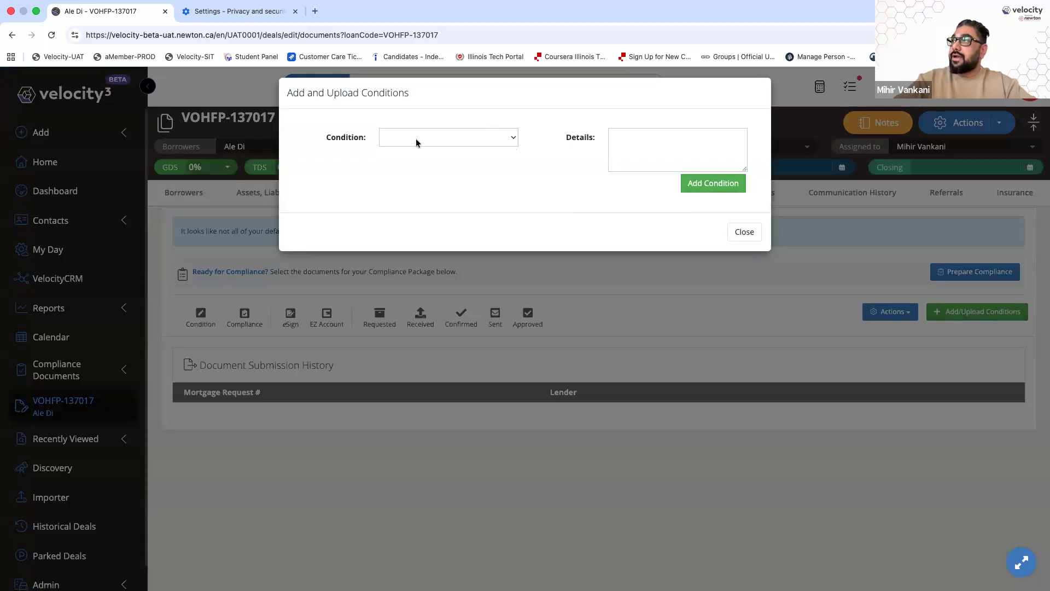
{"action": "left_click", "coordinate": [476, 141]}
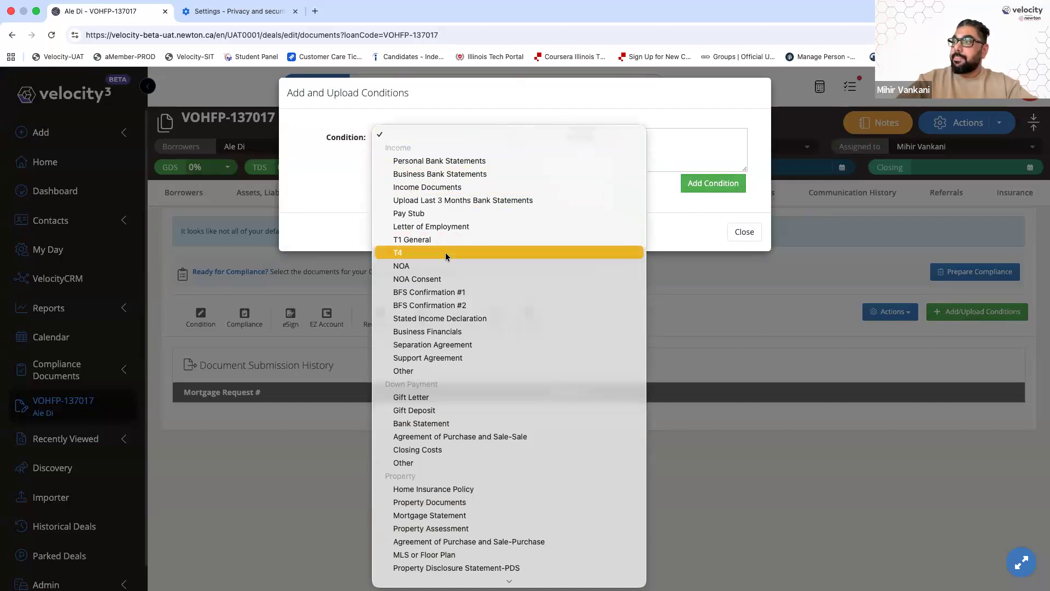
{"action": "scroll", "coordinate": [443, 255], "scroll_direction": "down", "scroll_amount": 5}
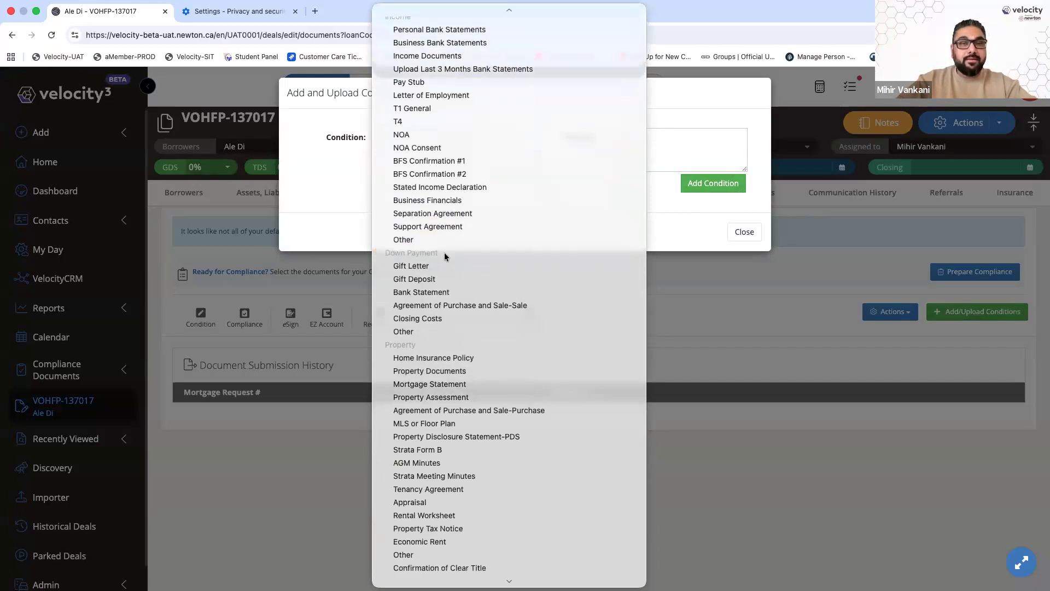
{"action": "scroll", "coordinate": [444, 249], "scroll_direction": "down", "scroll_amount": 4}
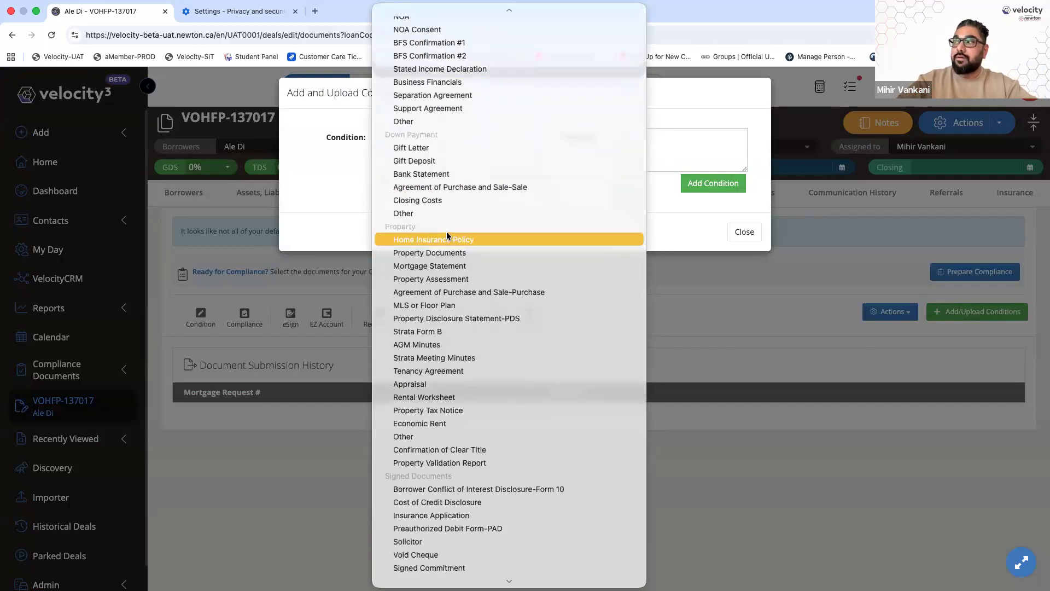
{"action": "scroll", "coordinate": [452, 248], "scroll_direction": "down", "scroll_amount": 7}
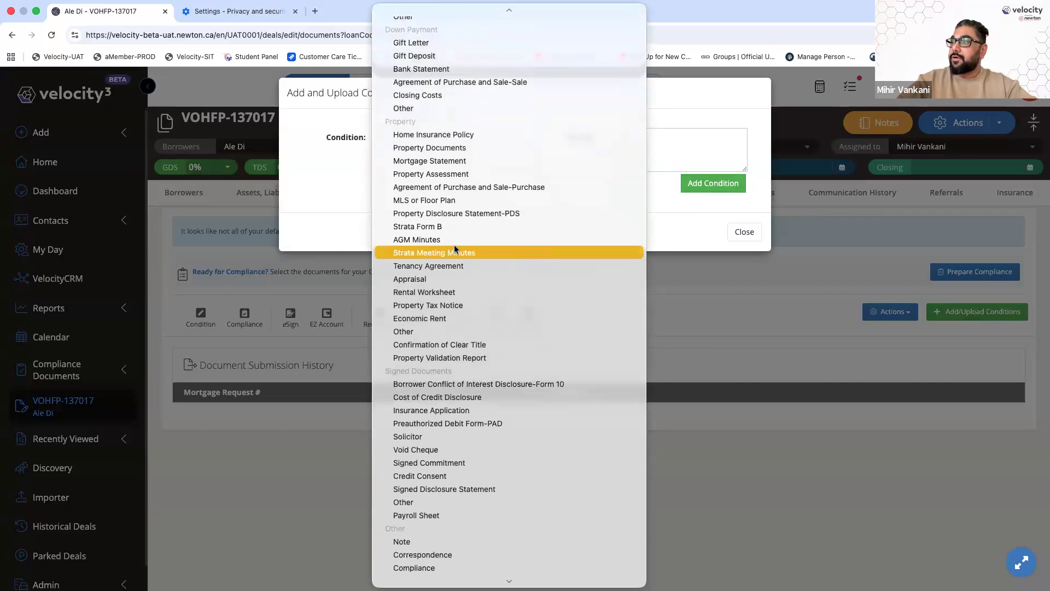
{"action": "scroll", "coordinate": [459, 252], "scroll_direction": "down", "scroll_amount": 1}
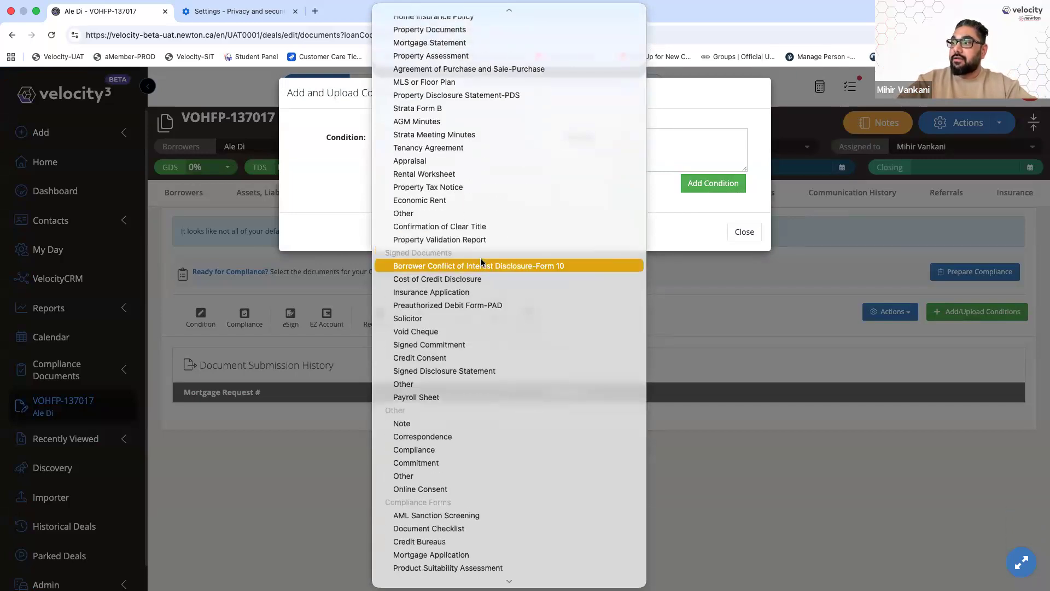
{"action": "scroll", "coordinate": [480, 260], "scroll_direction": "down", "scroll_amount": 7}
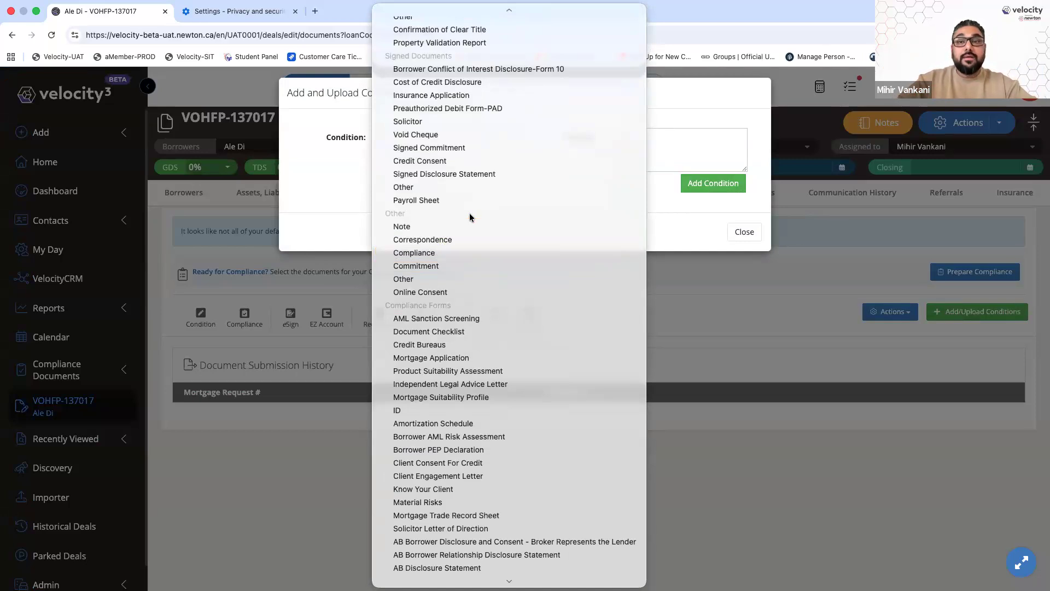
{"action": "scroll", "coordinate": [470, 217], "scroll_direction": "down", "scroll_amount": 8}
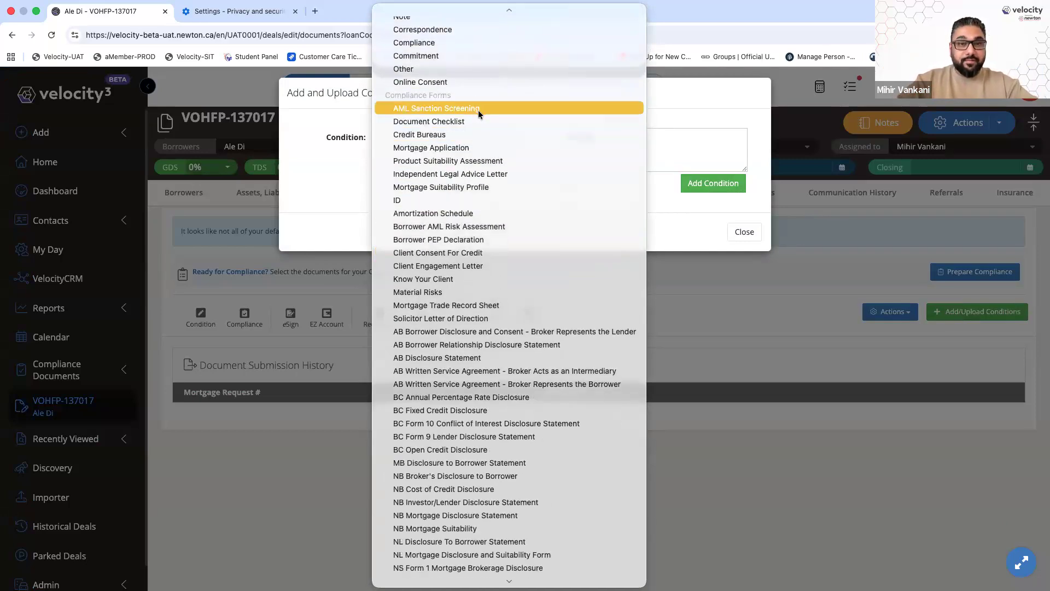
{"action": "scroll", "coordinate": [486, 254], "scroll_direction": "down", "scroll_amount": 5}
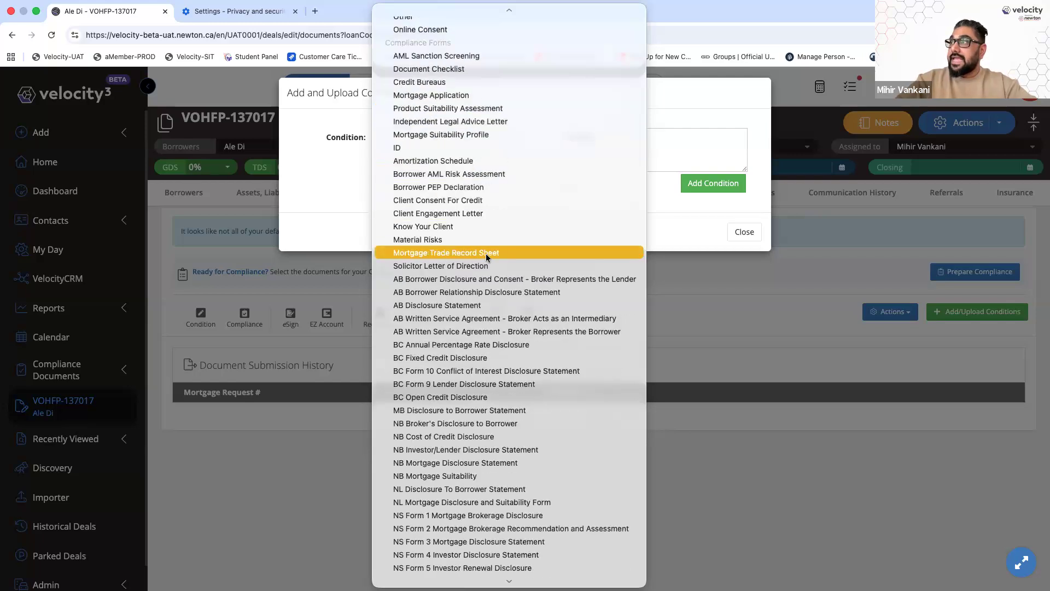
{"action": "scroll", "coordinate": [486, 254], "scroll_direction": "down", "scroll_amount": 5}
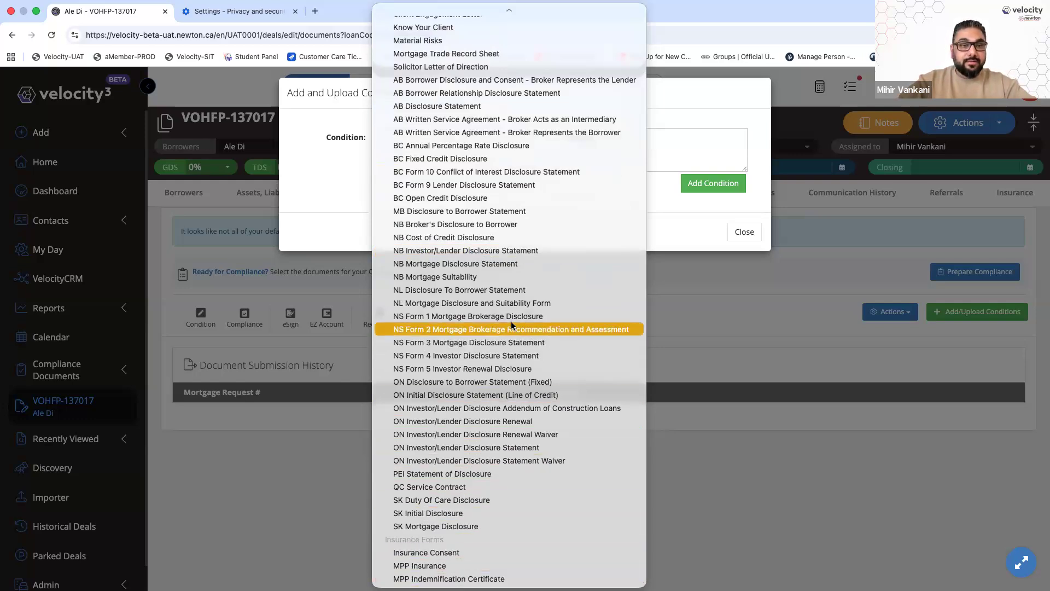
{"action": "scroll", "coordinate": [512, 327], "scroll_direction": "up", "scroll_amount": 3}
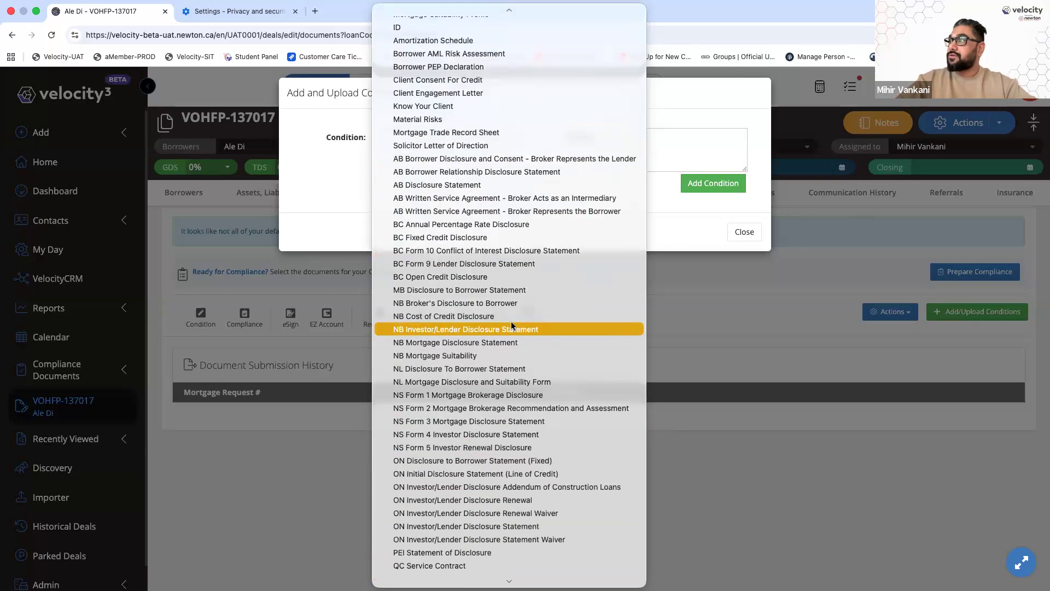
{"action": "scroll", "coordinate": [513, 326], "scroll_direction": "up", "scroll_amount": 10}
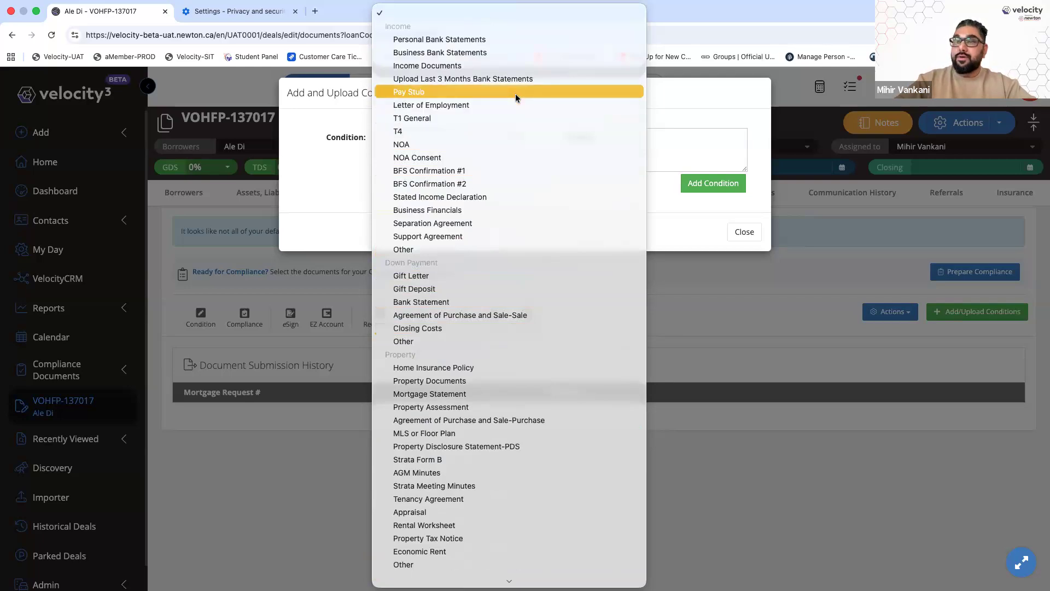
Add the Pay Stub and Letter of Employment conditions, highlighting each request description
{"action": "left_click", "coordinate": [431, 93]}
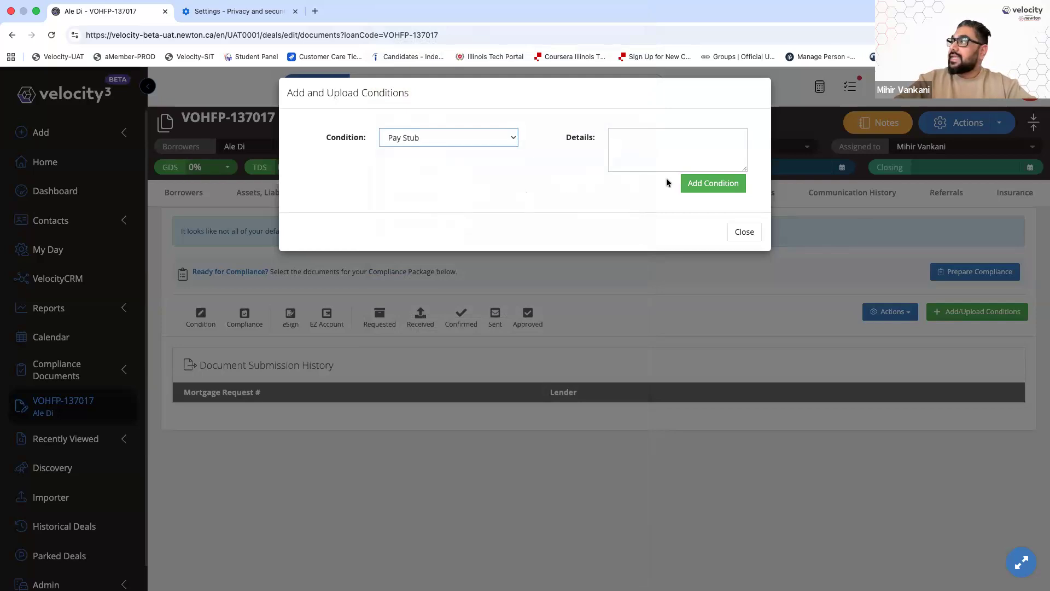
{"action": "left_click", "coordinate": [712, 183]}
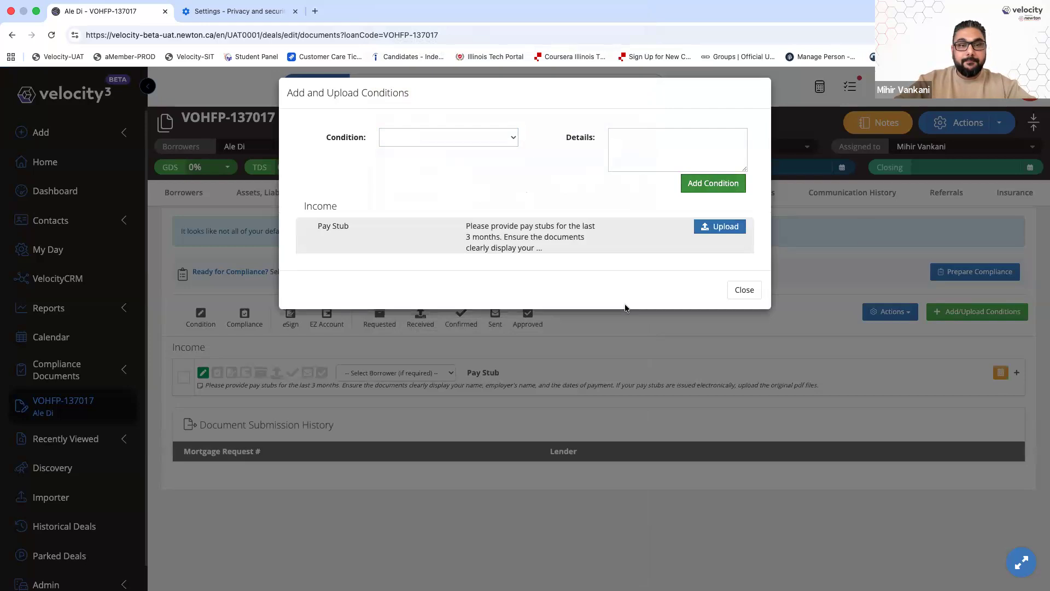
{"action": "left_click_drag", "start_coordinate": [464, 226], "coordinate": [551, 285]}
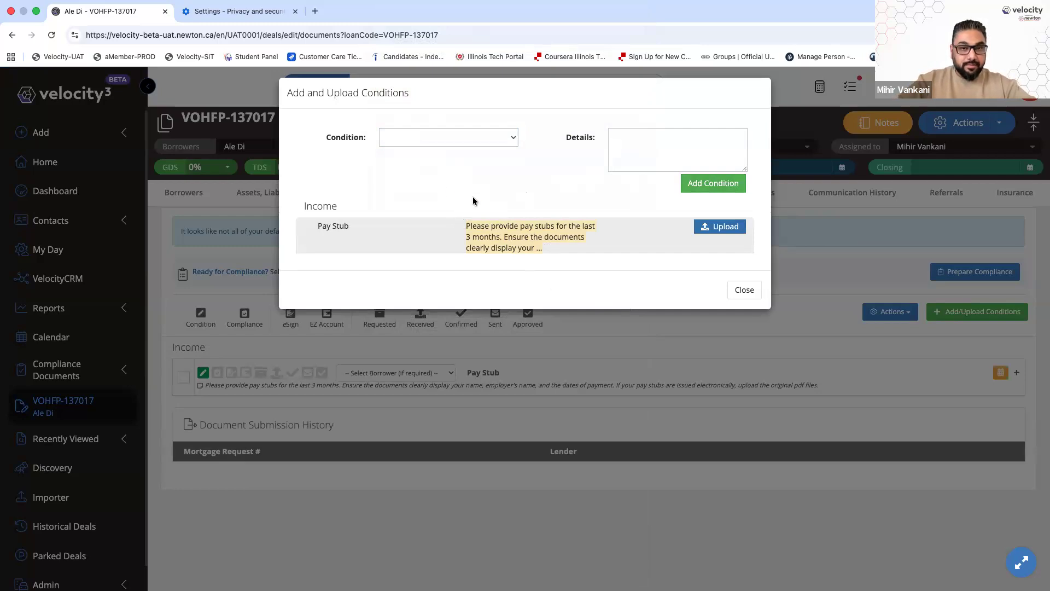
{"action": "left_click", "coordinate": [420, 179]}
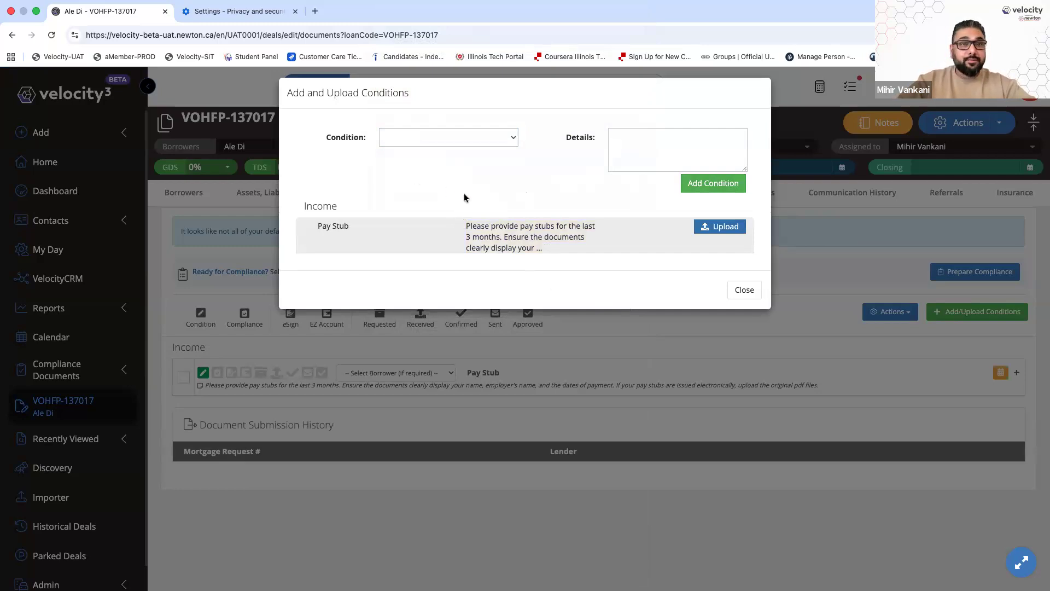
{"action": "left_click", "coordinate": [469, 137]}
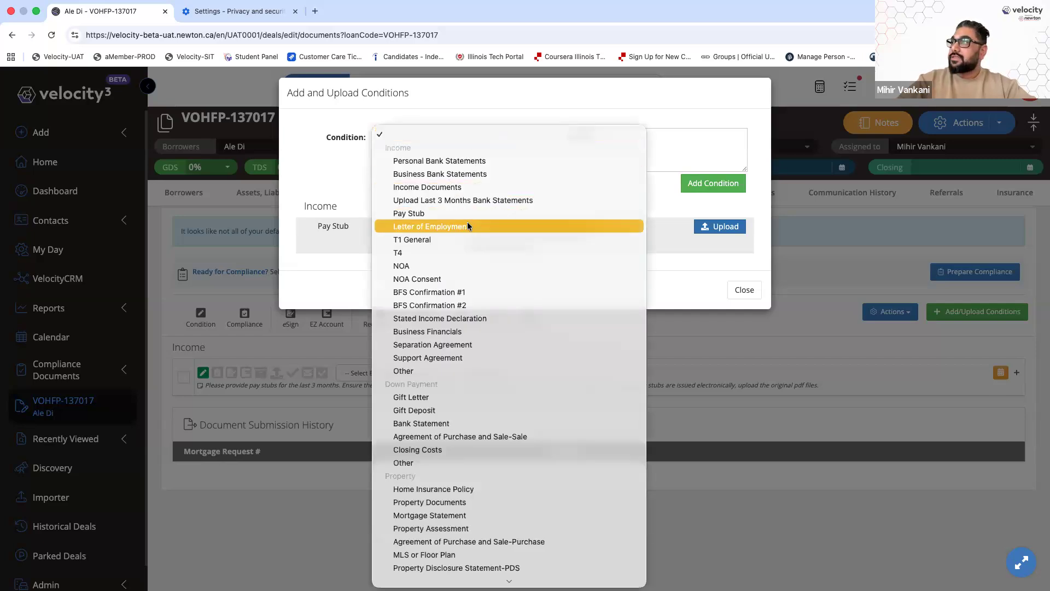
{"action": "left_click", "coordinate": [468, 225]}
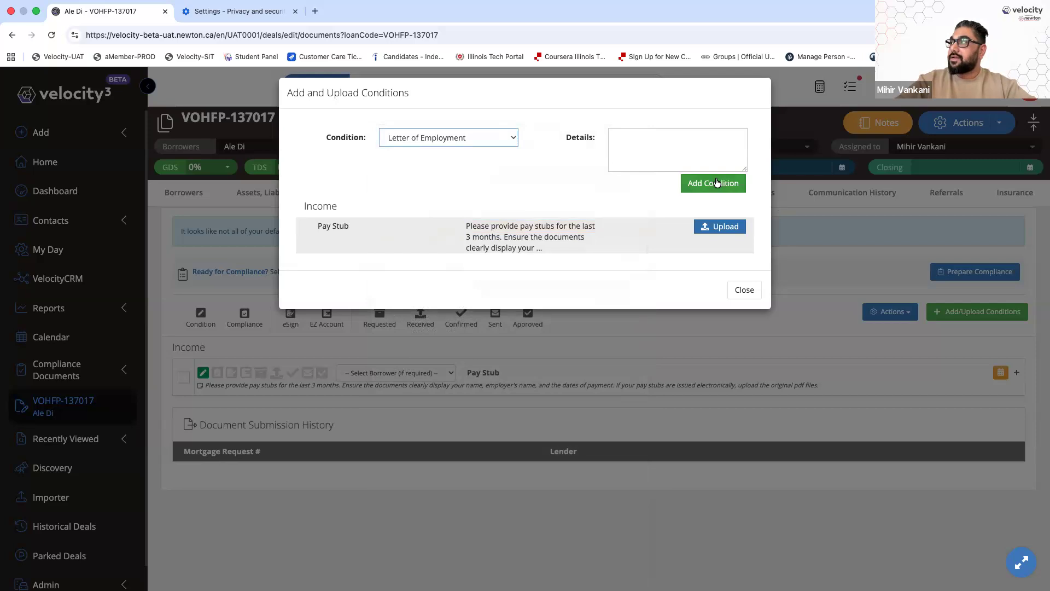
{"action": "left_click", "coordinate": [717, 182]}
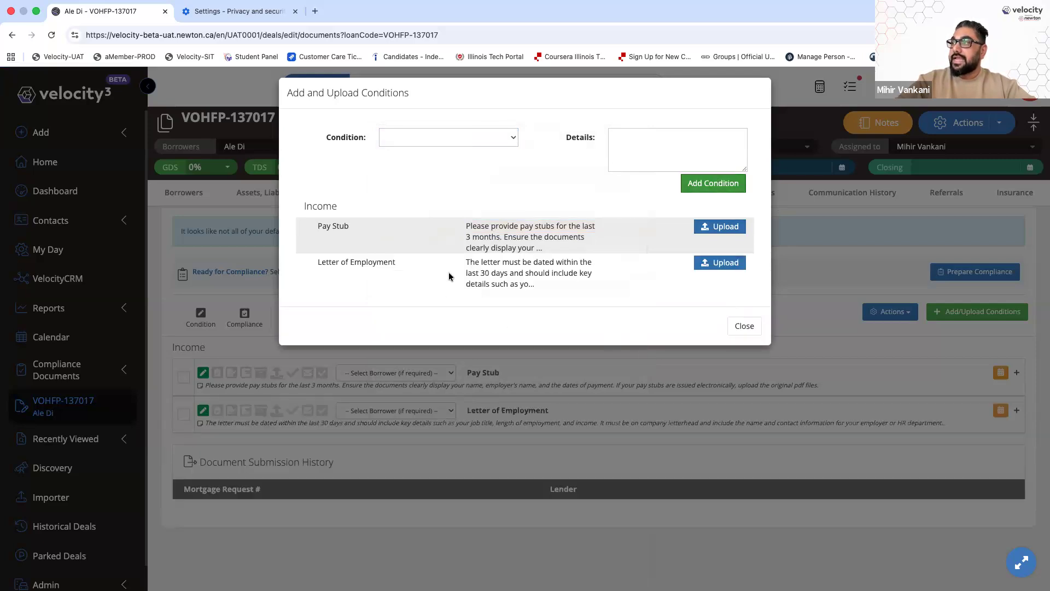
{"action": "left_click_drag", "start_coordinate": [466, 264], "coordinate": [542, 293]}
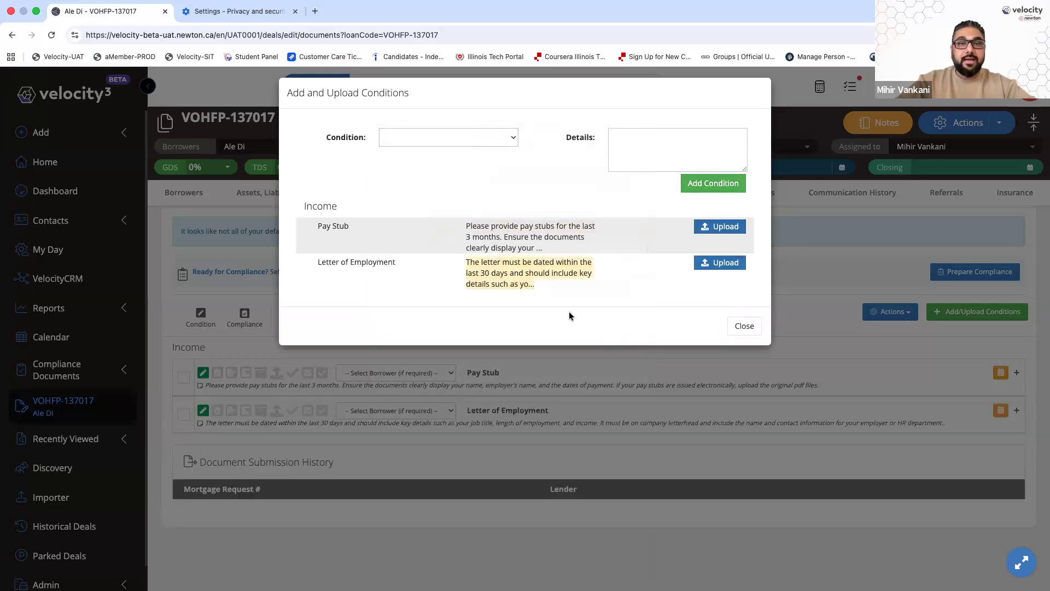
Close the conditions dialog and assign the borrower to both Pay Stub and Letter of Employment
{"action": "left_click", "coordinate": [742, 326]}
{"action": "scroll", "coordinate": [610, 375], "scroll_direction": "down", "scroll_amount": 1}
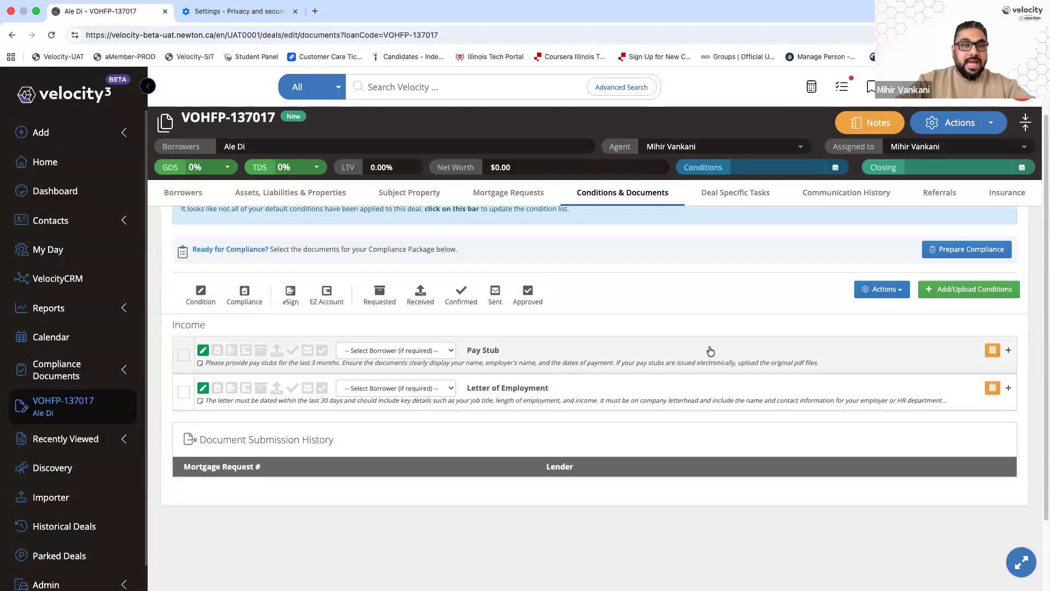
{"action": "left_click", "coordinate": [378, 351]}
{"action": "left_click", "coordinate": [367, 363]}
{"action": "left_click", "coordinate": [368, 387]}
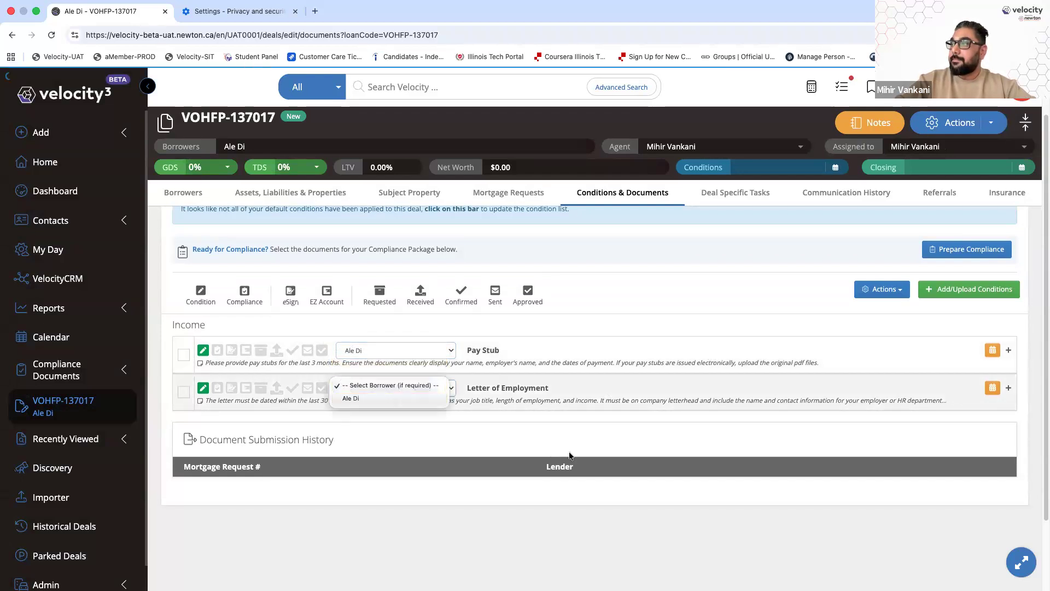
{"action": "left_click", "coordinate": [367, 395]}
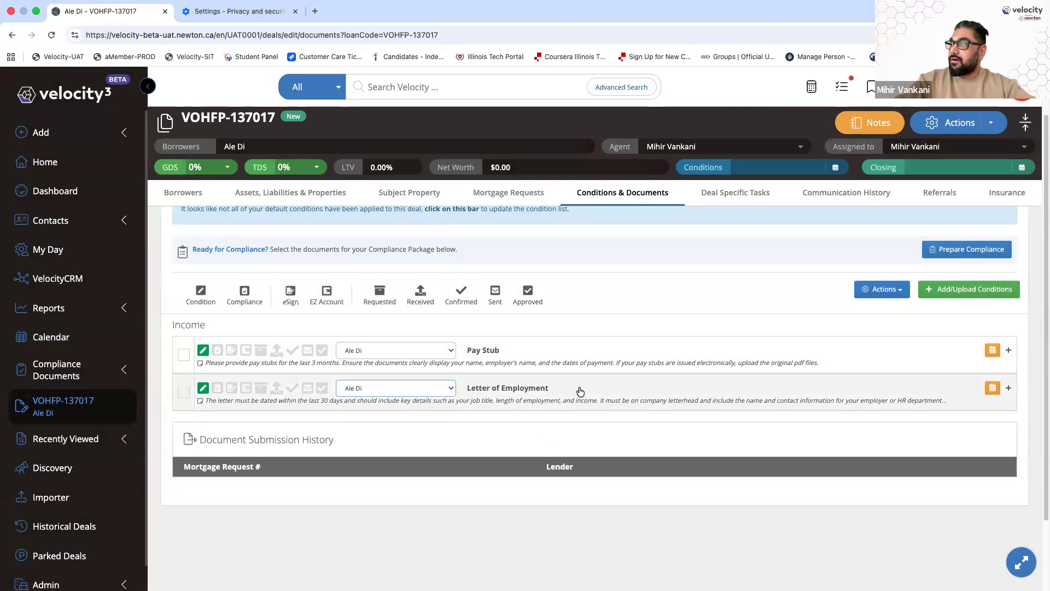
Expand the Letter of Employment condition and archive it, confirming with Yes
{"action": "left_click", "coordinate": [695, 394]}
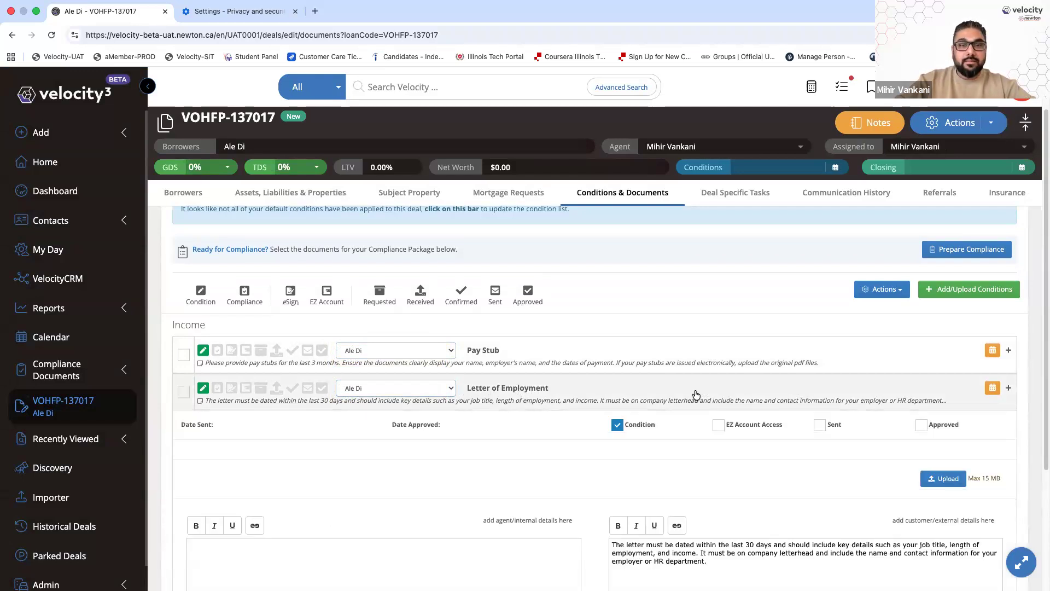
{"action": "left_click", "coordinate": [698, 393]}
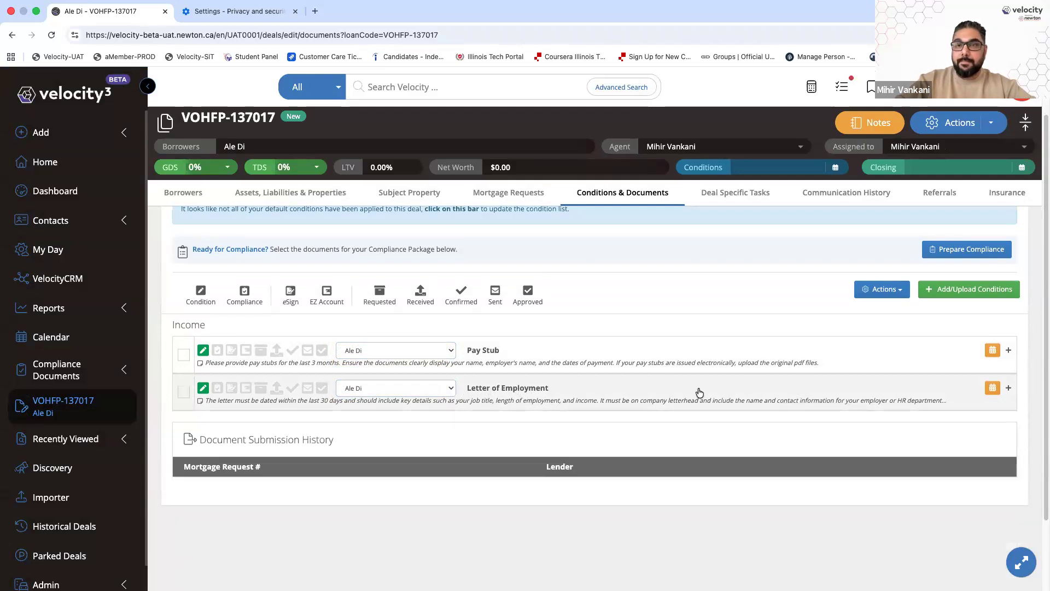
{"action": "left_click", "coordinate": [698, 392]}
{"action": "scroll", "coordinate": [712, 438], "scroll_direction": "down", "scroll_amount": 2}
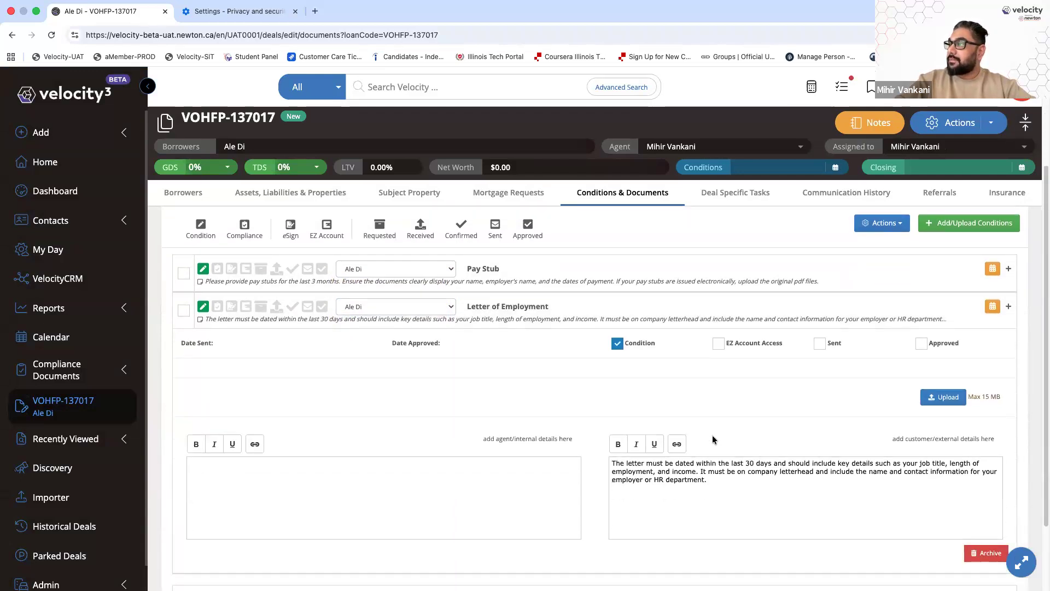
{"action": "scroll", "coordinate": [711, 439], "scroll_direction": "down", "scroll_amount": 3}
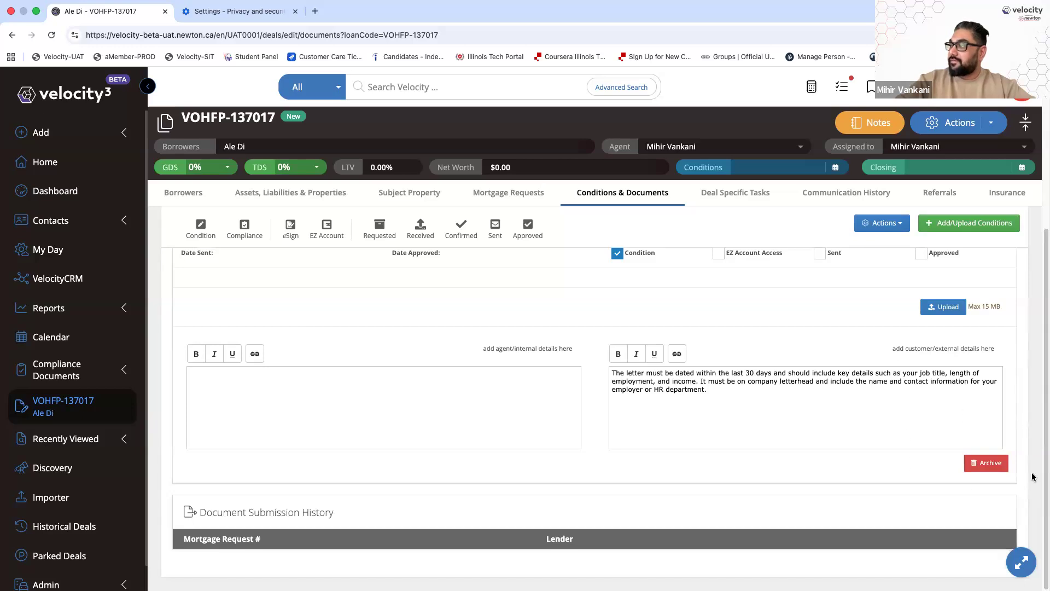
{"action": "left_click", "coordinate": [986, 463]}
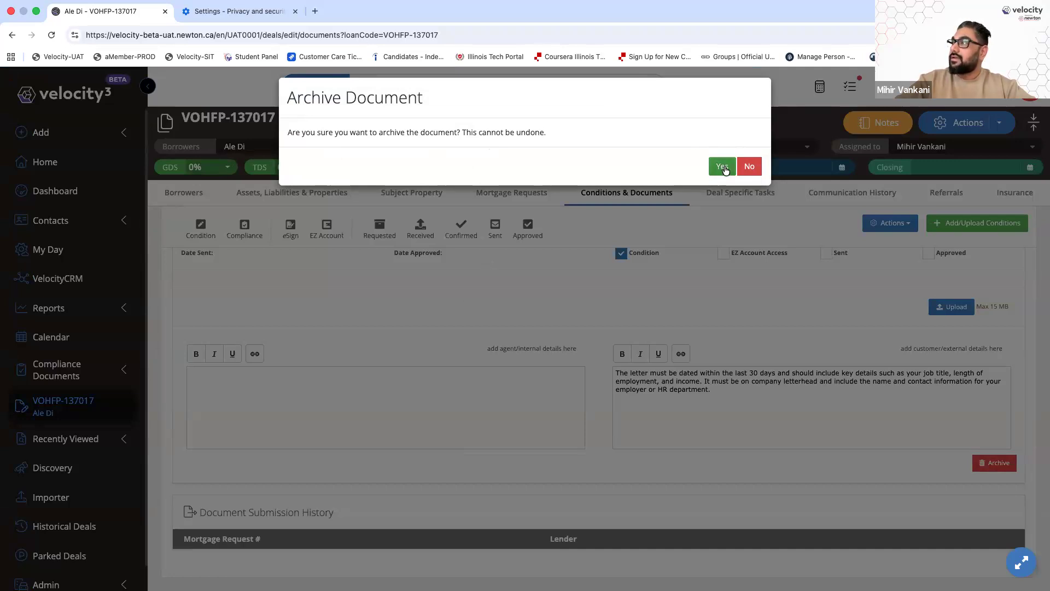
{"action": "left_click", "coordinate": [723, 166]}
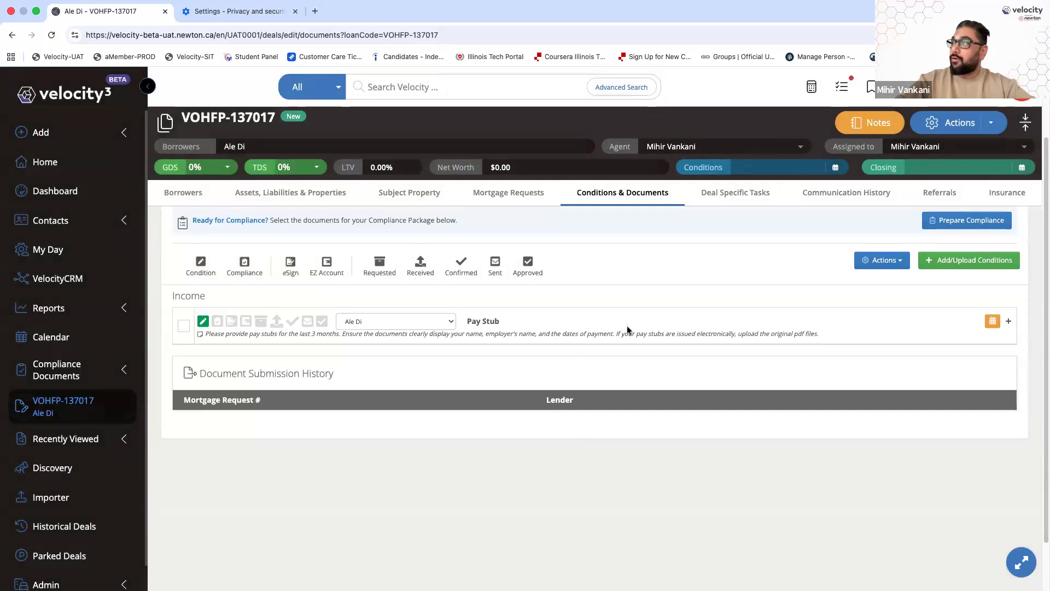
Expand the Pay Stub condition, cancel its archiving, and highlight the customer request text
{"action": "left_click", "coordinate": [698, 331]}
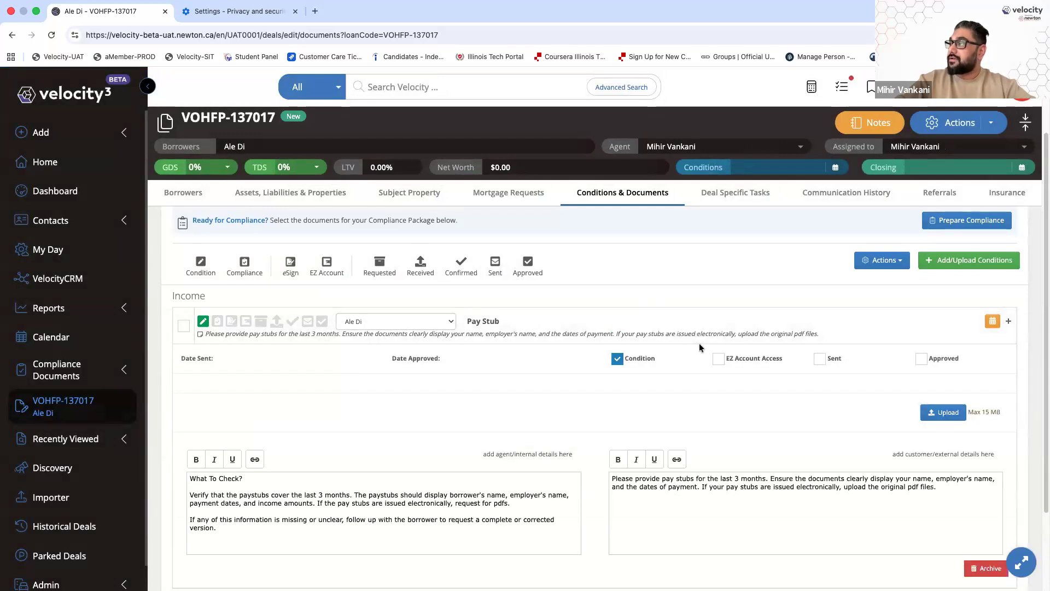
{"action": "scroll", "coordinate": [699, 343], "scroll_direction": "down", "scroll_amount": 1}
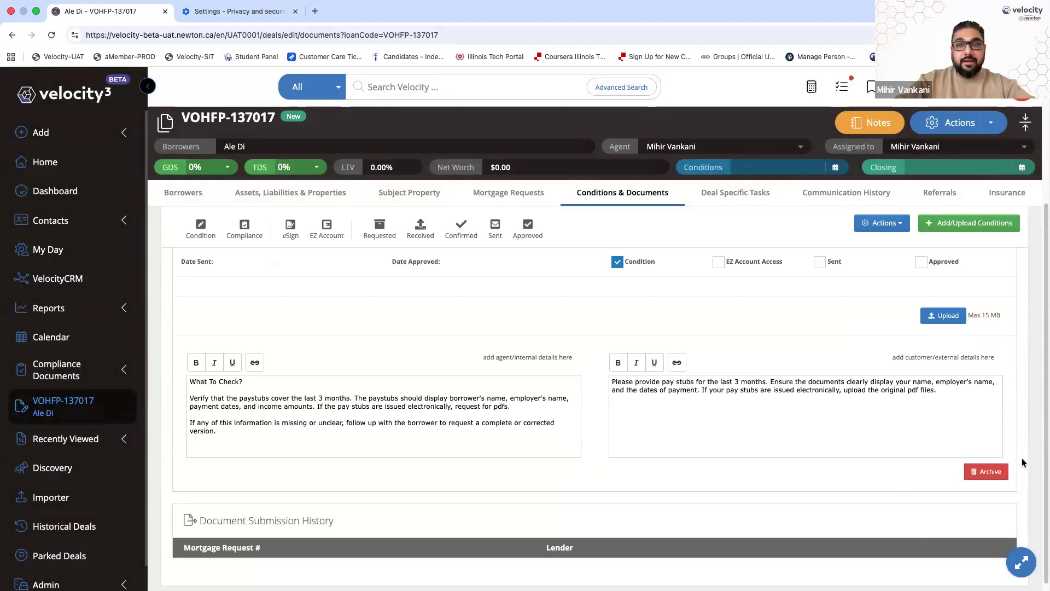
{"action": "left_click", "coordinate": [990, 470]}
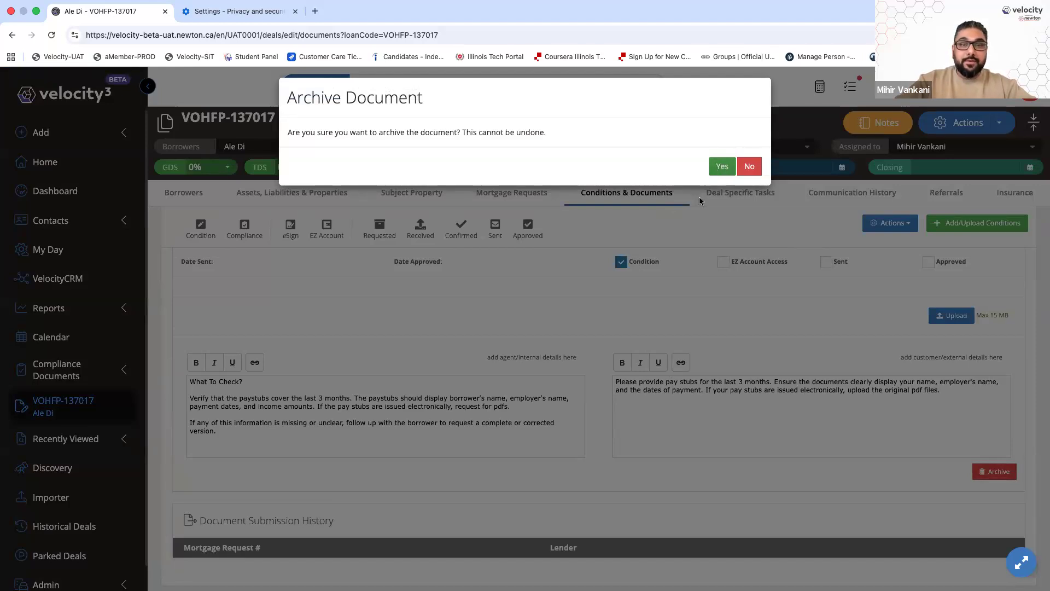
{"action": "left_click", "coordinate": [749, 167]}
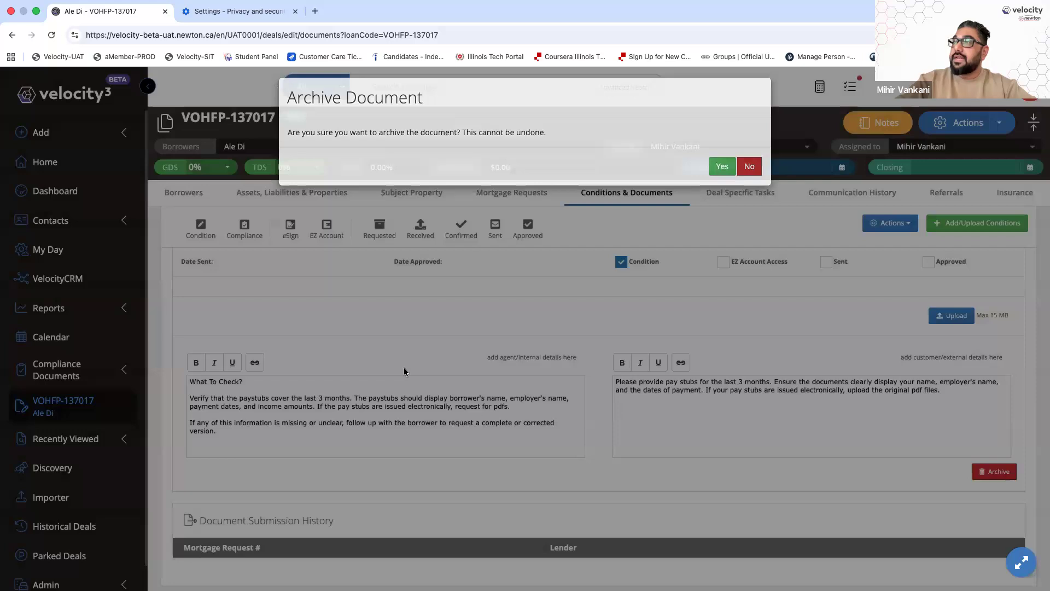
{"action": "left_click_drag", "start_coordinate": [613, 381], "coordinate": [915, 382]}
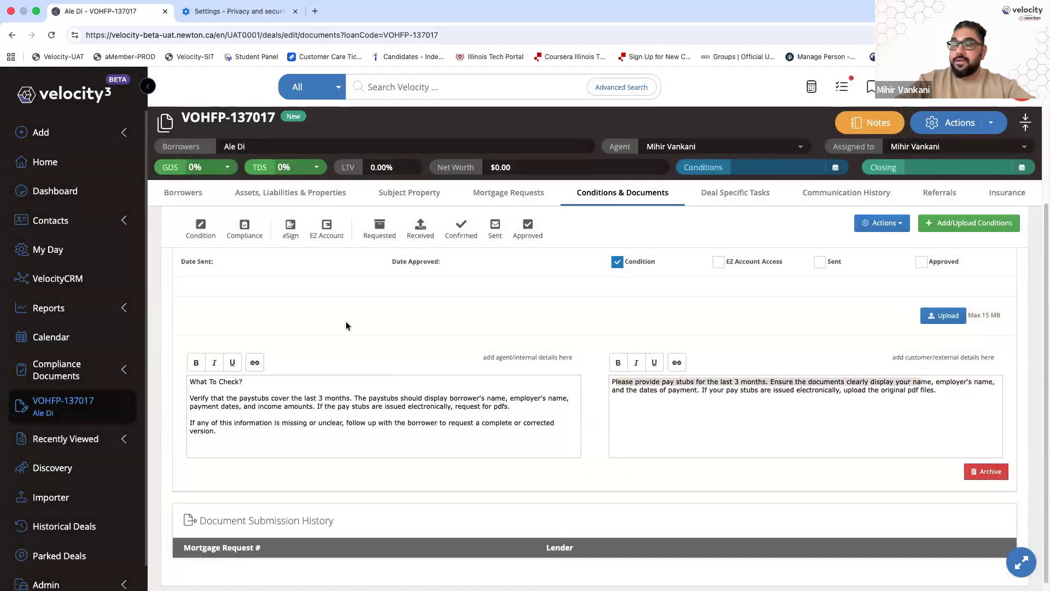
Select and then deselect the customer request note, and open the account menu
{"action": "triple_click", "coordinate": [677, 384]}
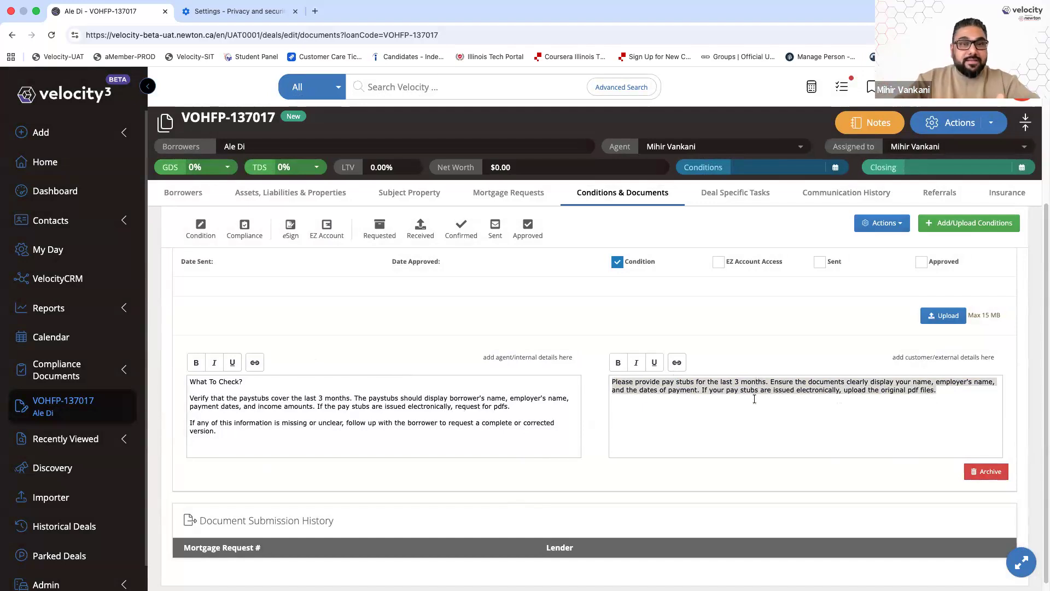
{"action": "left_click", "coordinate": [625, 381]}
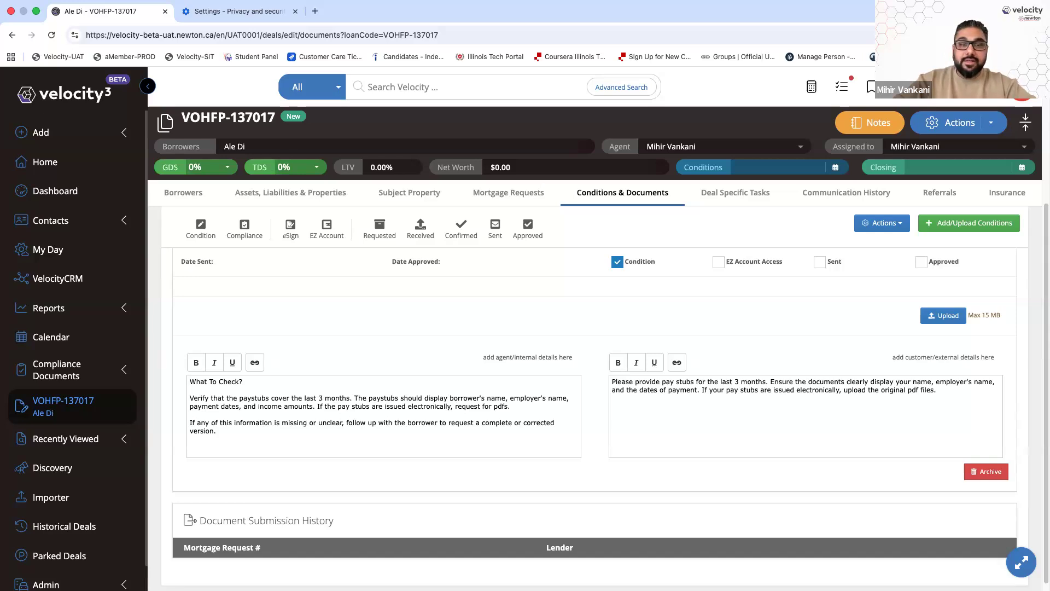
{"action": "left_click", "coordinate": [1026, 96]}
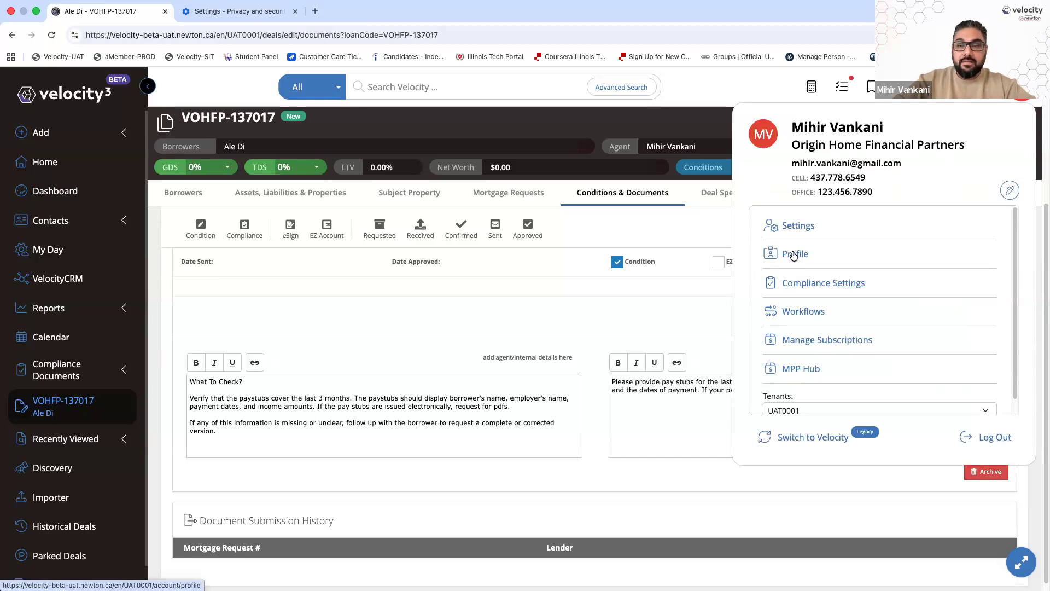
On the Profile page, expand Customized Conditions > Generic Conditions > Income and highlight Pay Stub through Business Financials
{"action": "left_click", "coordinate": [801, 257]}
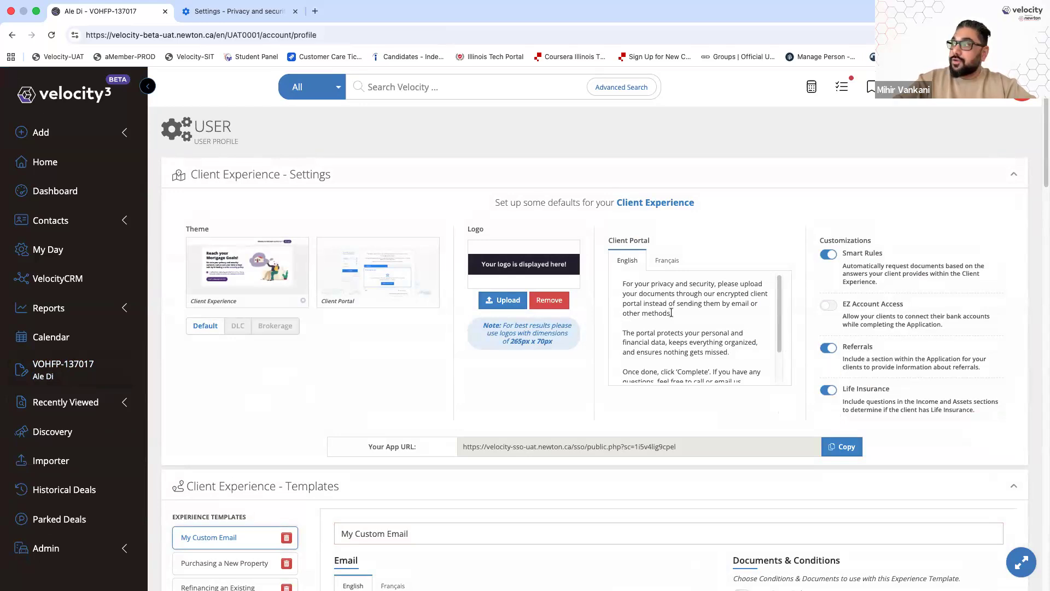
{"action": "scroll", "coordinate": [670, 313], "scroll_direction": "down", "scroll_amount": 3}
{"action": "scroll", "coordinate": [923, 399], "scroll_direction": "down", "scroll_amount": 3}
{"action": "scroll", "coordinate": [923, 399], "scroll_direction": "down", "scroll_amount": 10}
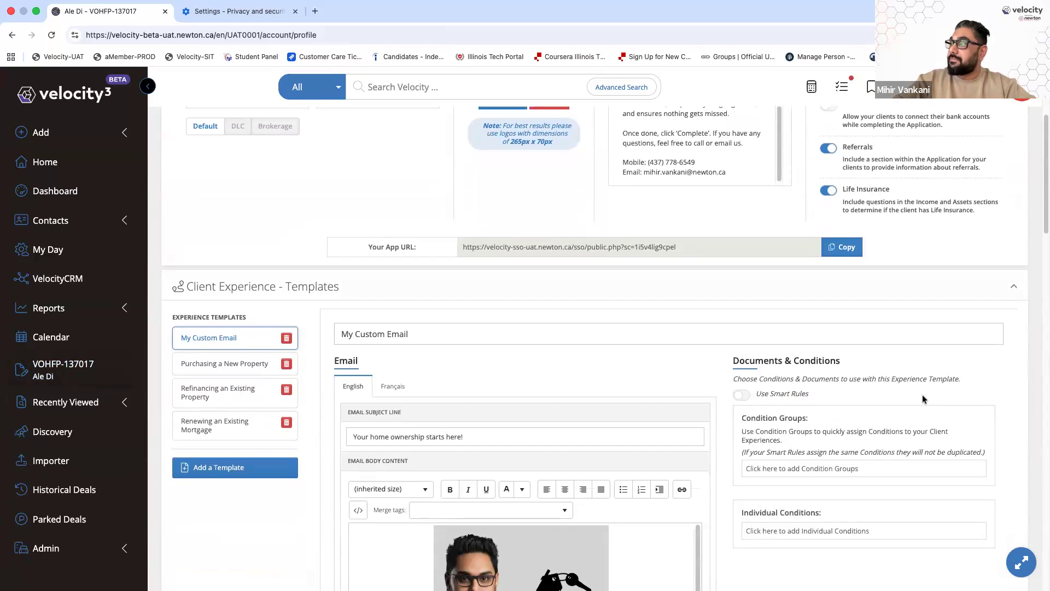
{"action": "scroll", "coordinate": [922, 398], "scroll_direction": "down", "scroll_amount": 8}
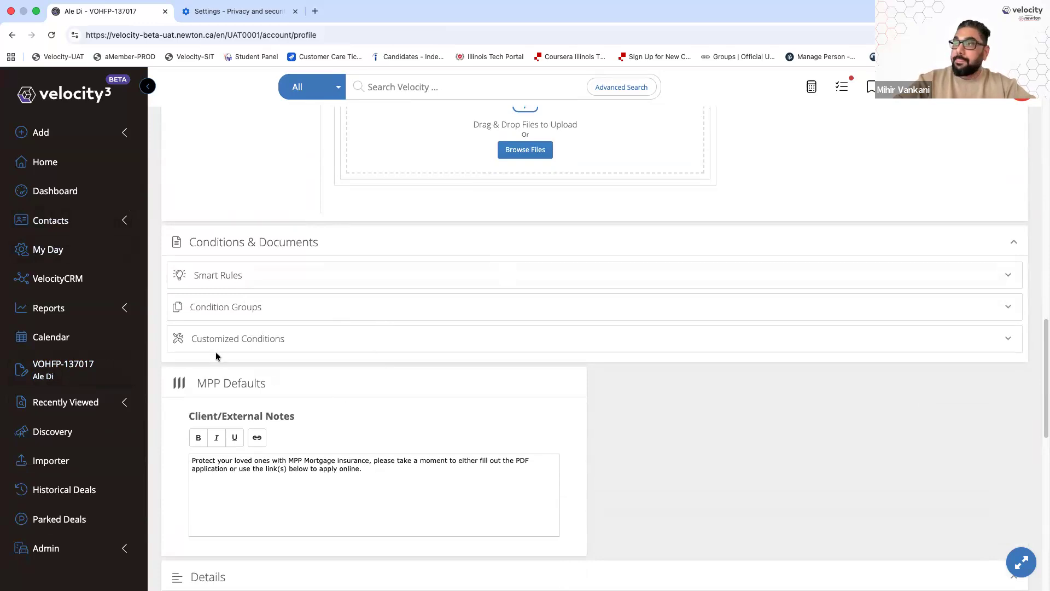
{"action": "left_click", "coordinate": [203, 343]}
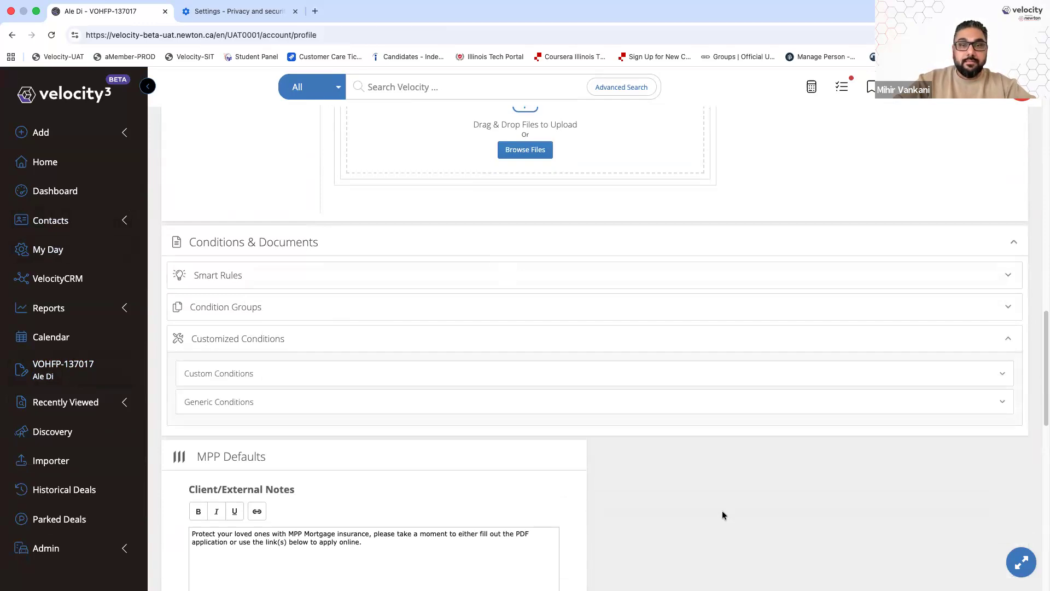
{"action": "scroll", "coordinate": [732, 504], "scroll_direction": "down", "scroll_amount": 1}
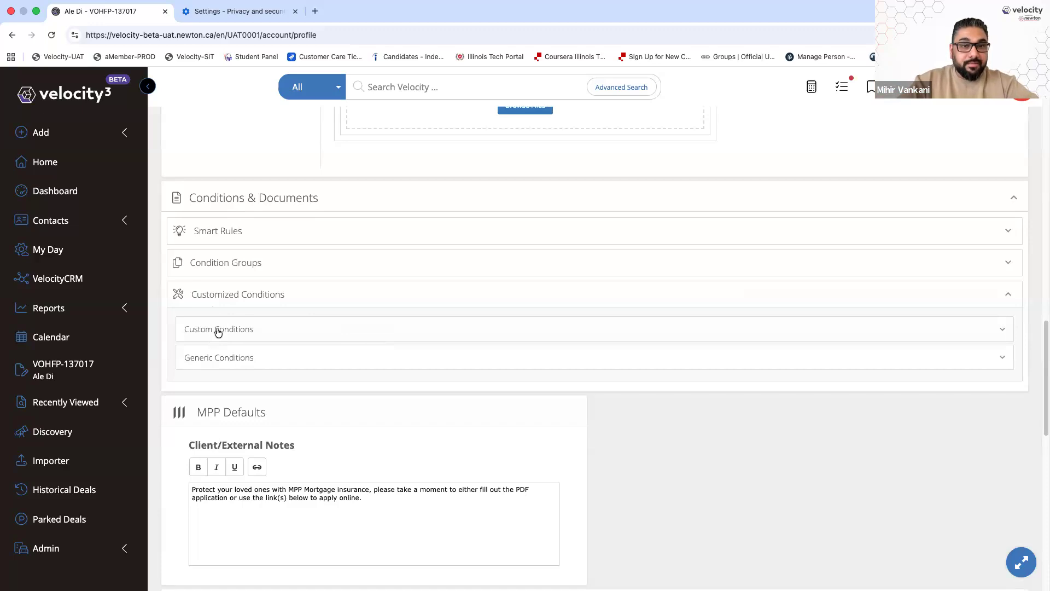
{"action": "left_click", "coordinate": [213, 363]}
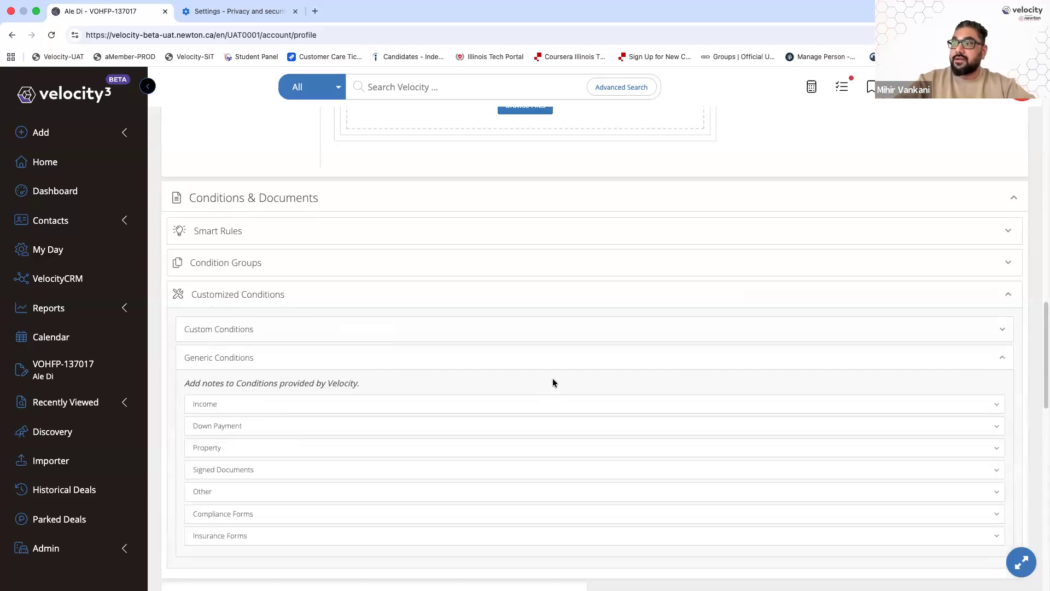
{"action": "scroll", "coordinate": [553, 382], "scroll_direction": "down", "scroll_amount": 2}
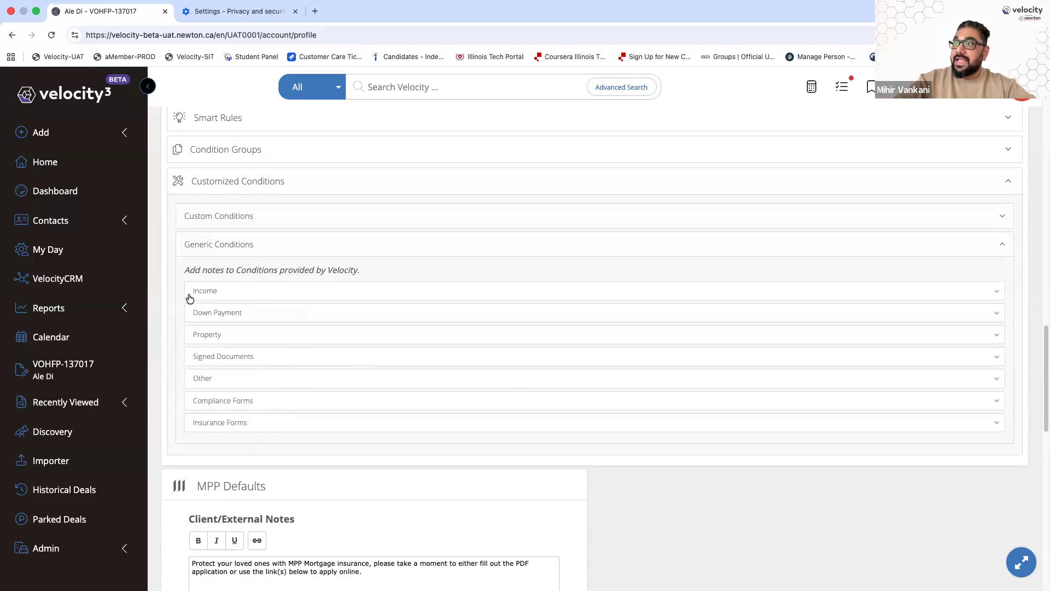
{"action": "left_click", "coordinate": [207, 291]}
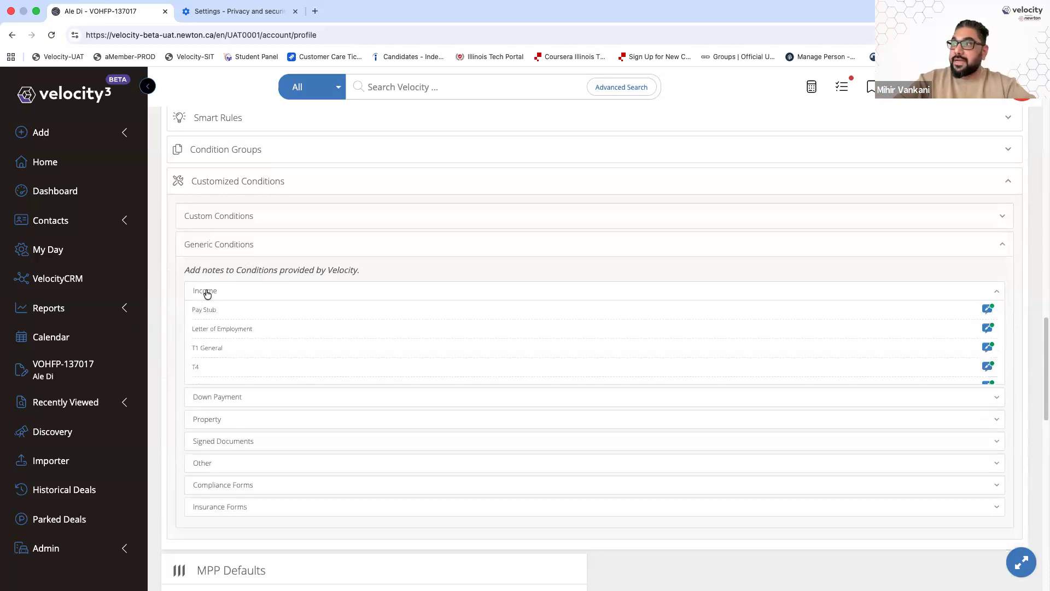
{"action": "scroll", "coordinate": [197, 263], "scroll_direction": "down", "scroll_amount": 2}
{"action": "left_click_drag", "start_coordinate": [192, 246], "coordinate": [215, 417]}
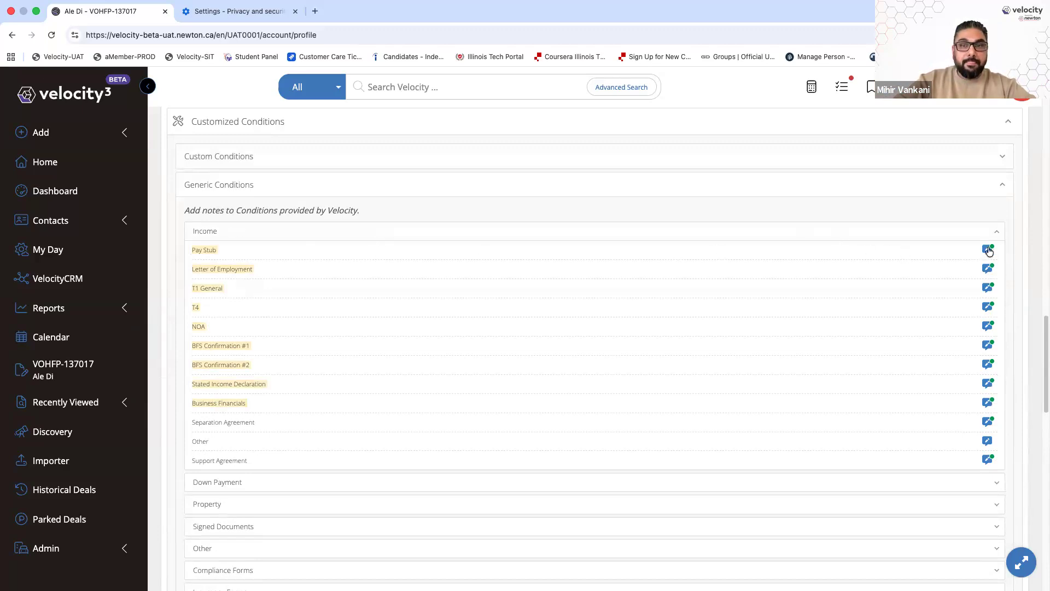
{"action": "left_click", "coordinate": [988, 250]}
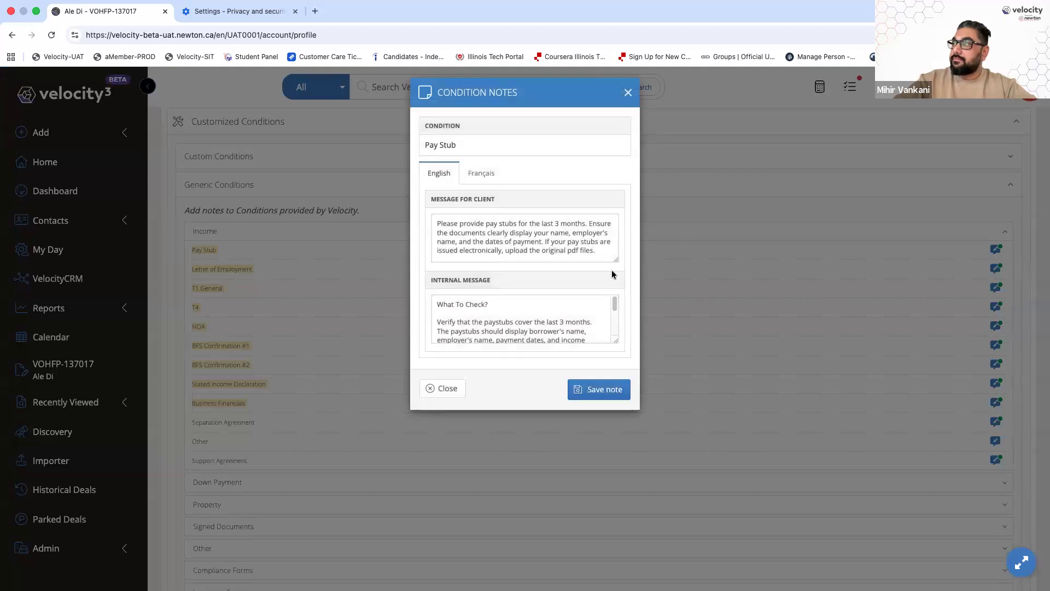
{"action": "left_click_drag", "start_coordinate": [616, 260], "coordinate": [730, 335]}
{"action": "triple_click", "coordinate": [470, 200]}
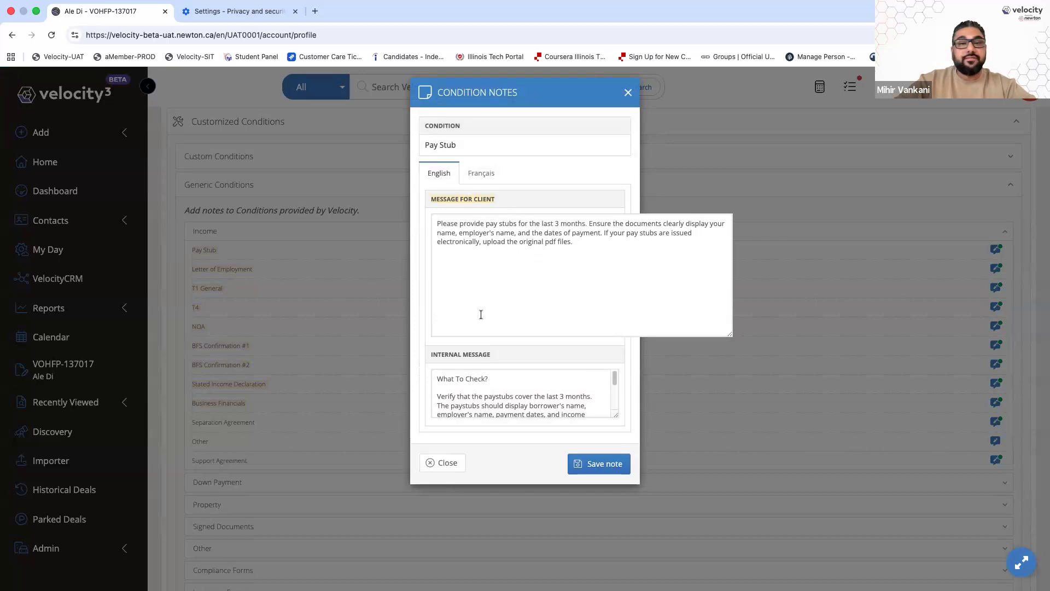
{"action": "left_click_drag", "start_coordinate": [616, 415], "coordinate": [733, 492]}
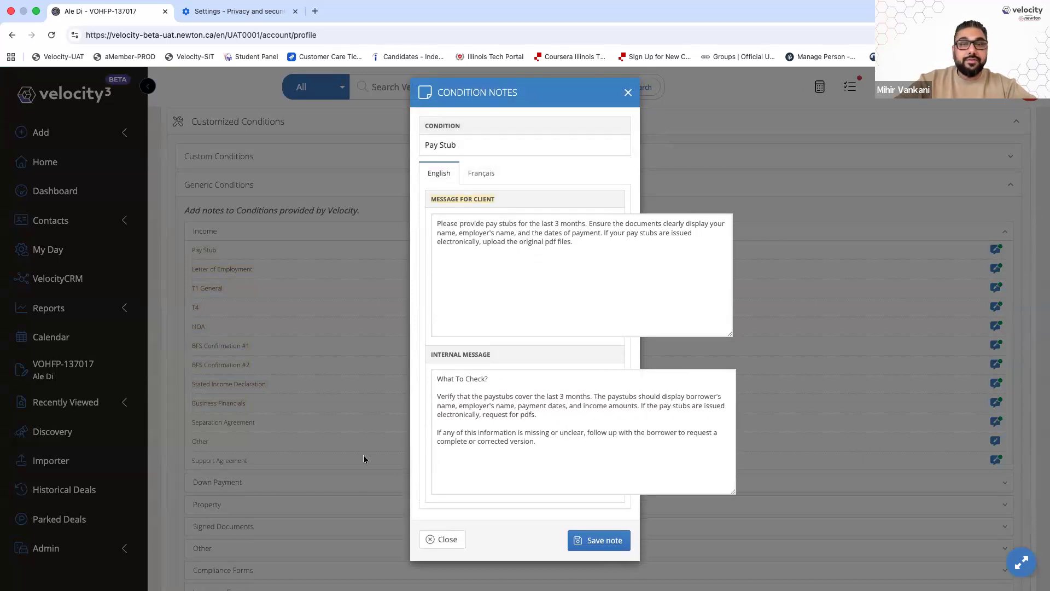
{"action": "left_click_drag", "start_coordinate": [575, 242], "coordinate": [404, 217]}
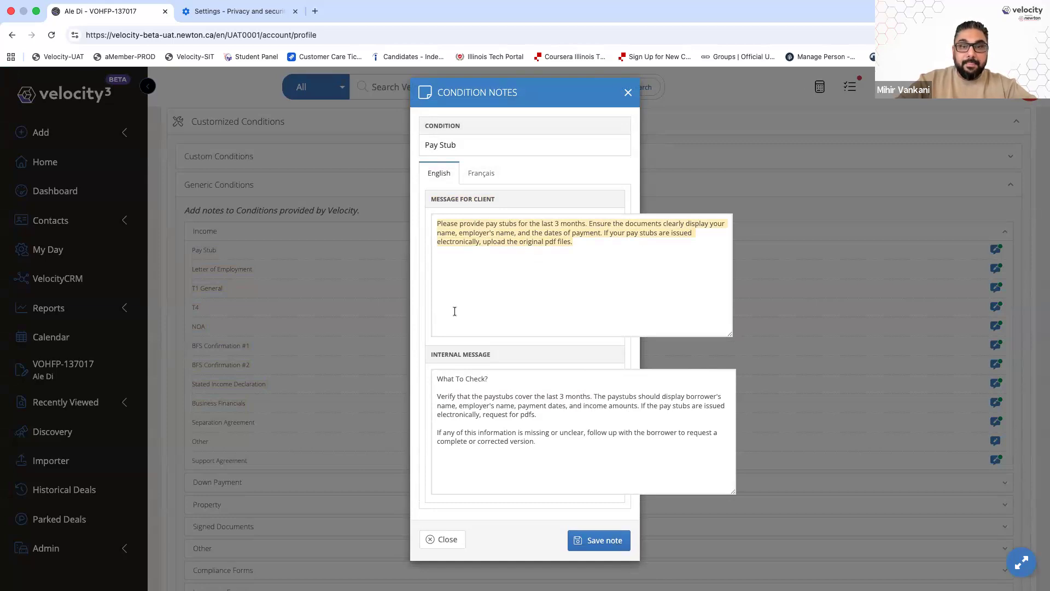
{"action": "left_click", "coordinate": [559, 445]}
{"action": "left_click_drag", "start_coordinate": [462, 404], "coordinate": [407, 375]}
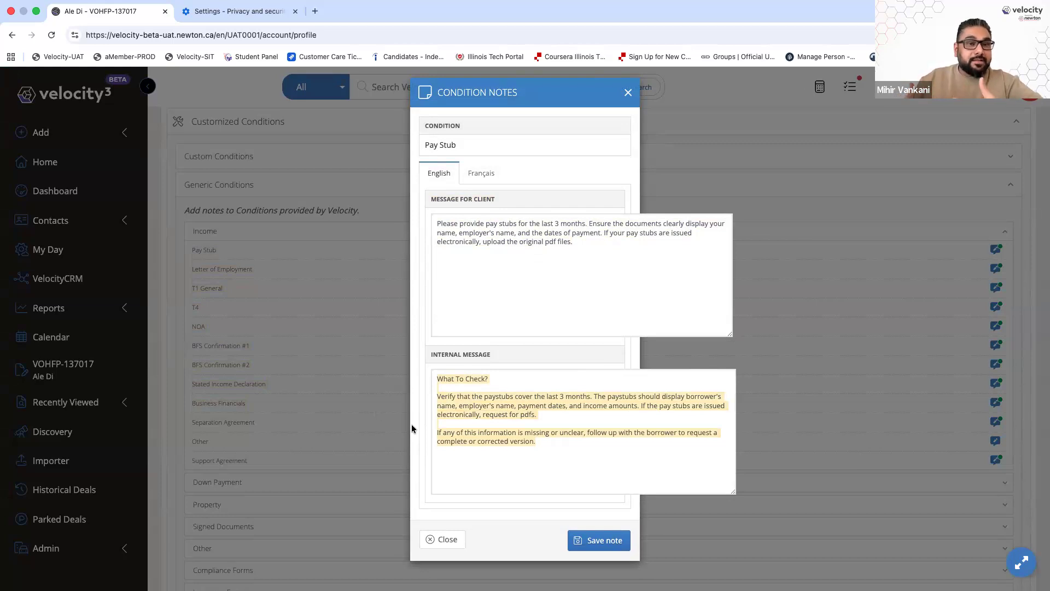
{"action": "left_click_drag", "start_coordinate": [558, 448], "coordinate": [431, 373]}
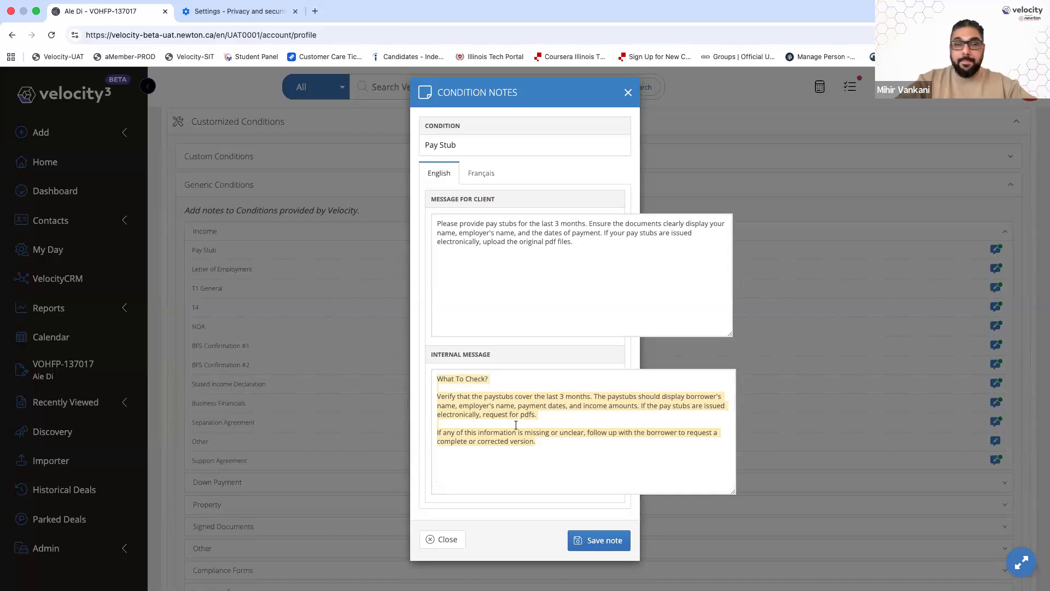
{"action": "left_click", "coordinate": [447, 539]}
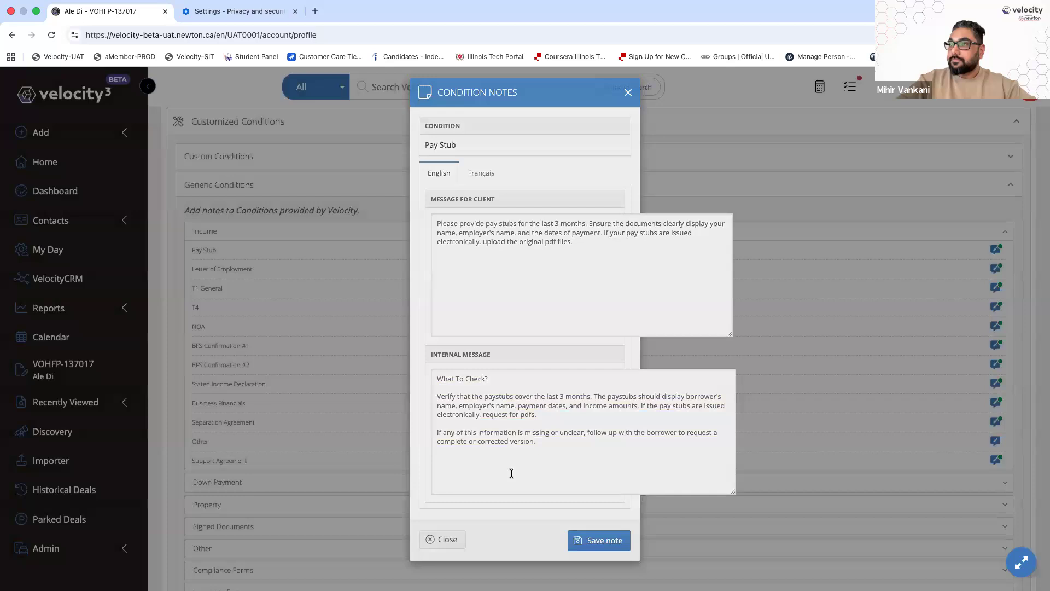
{"action": "left_click", "coordinate": [85, 377]}
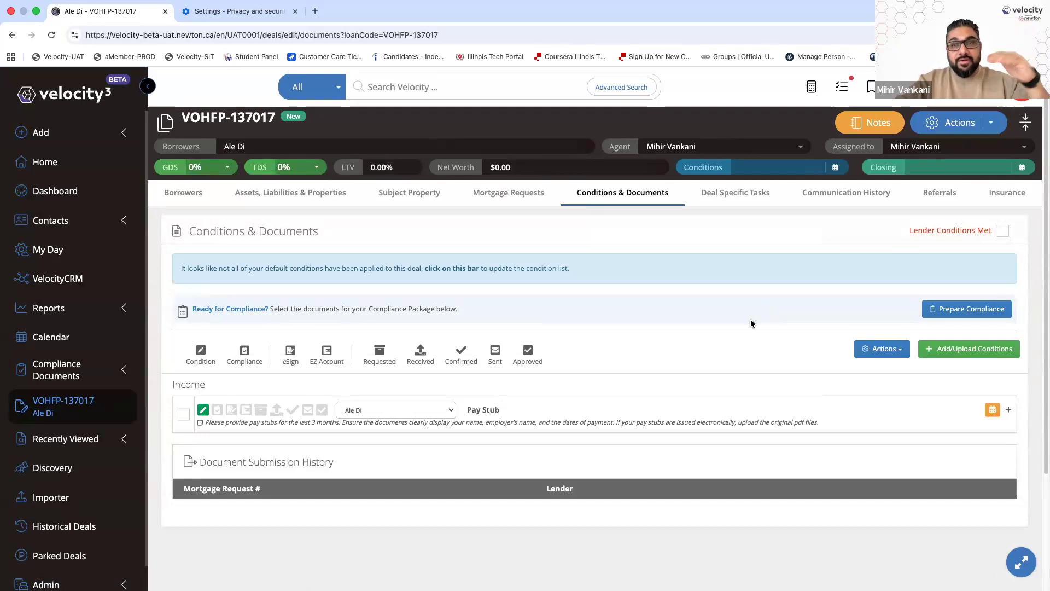
{"action": "left_click", "coordinate": [627, 412]}
{"action": "scroll", "coordinate": [1001, 540], "scroll_direction": "down", "scroll_amount": 1}
{"action": "left_click", "coordinate": [1001, 540]}
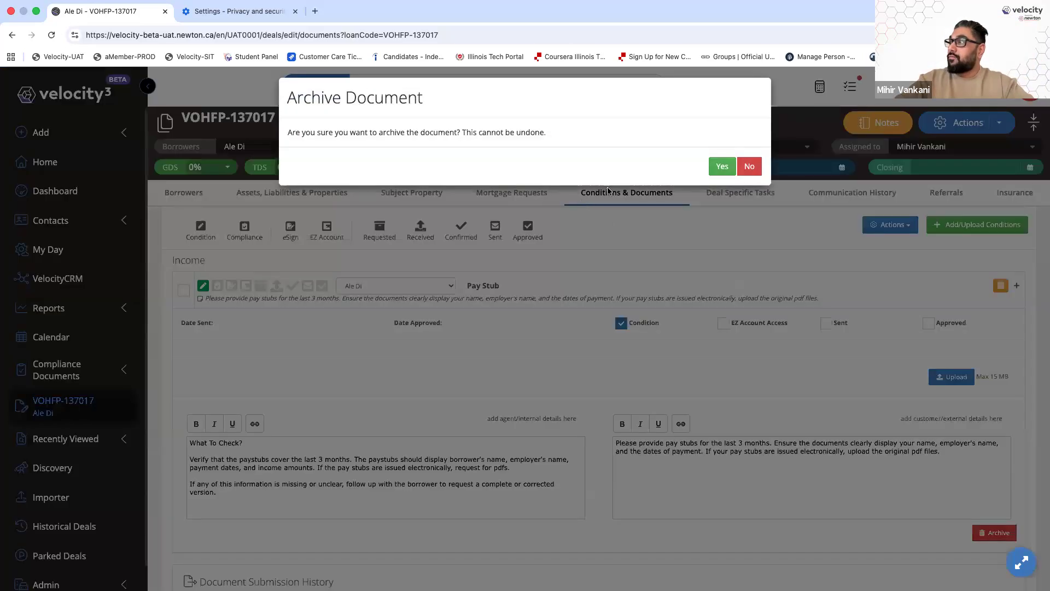
{"action": "left_click", "coordinate": [722, 166]}
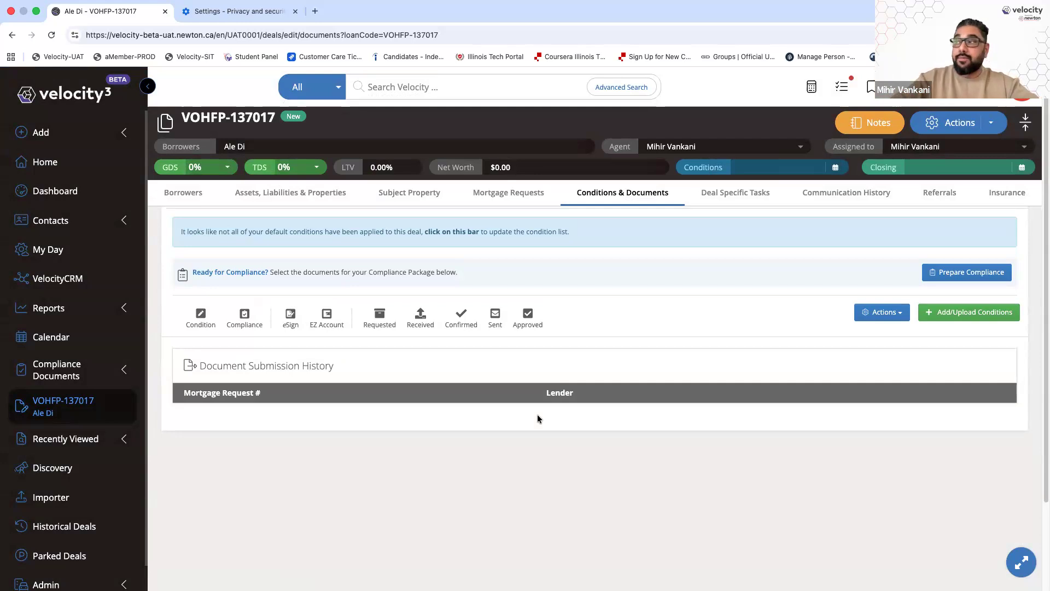
Show the Profile page's Custom Conditions list under Customized Conditions
{"action": "left_click", "coordinate": [1021, 93]}
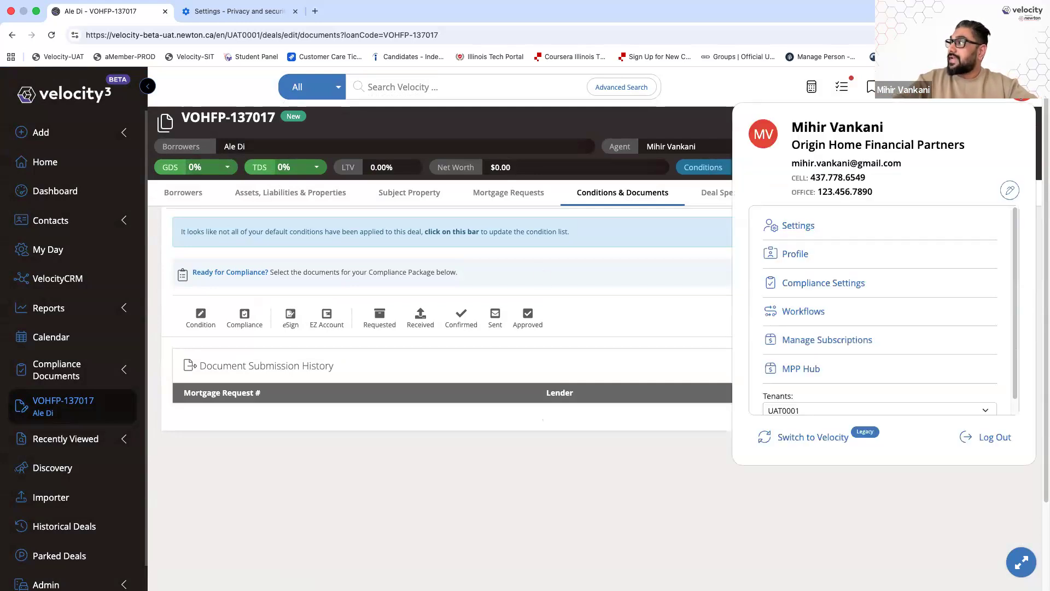
{"action": "left_click", "coordinate": [798, 259]}
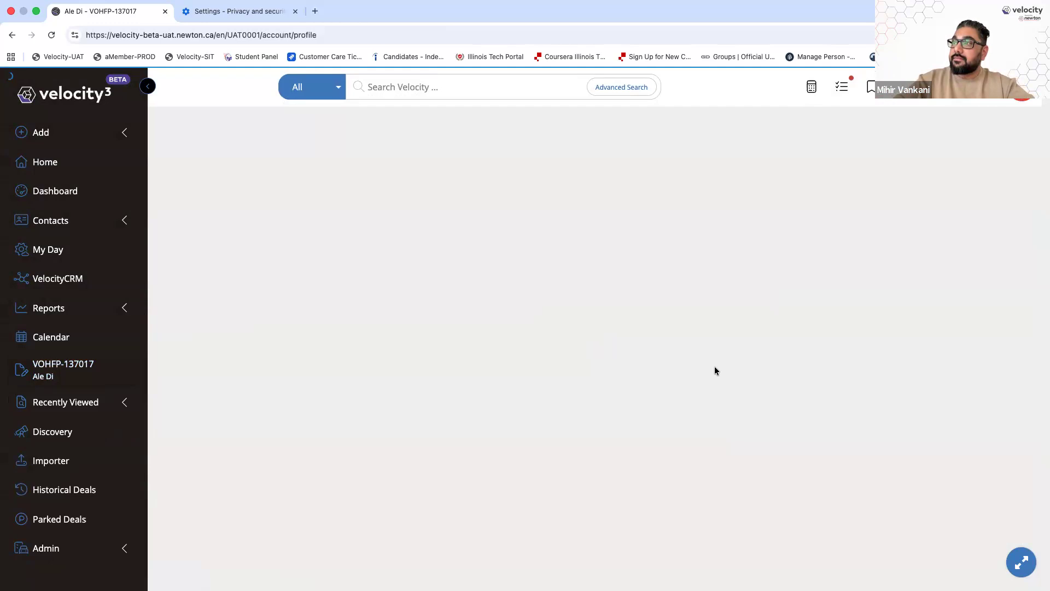
{"action": "scroll", "coordinate": [188, 403], "scroll_direction": "down", "scroll_amount": 15}
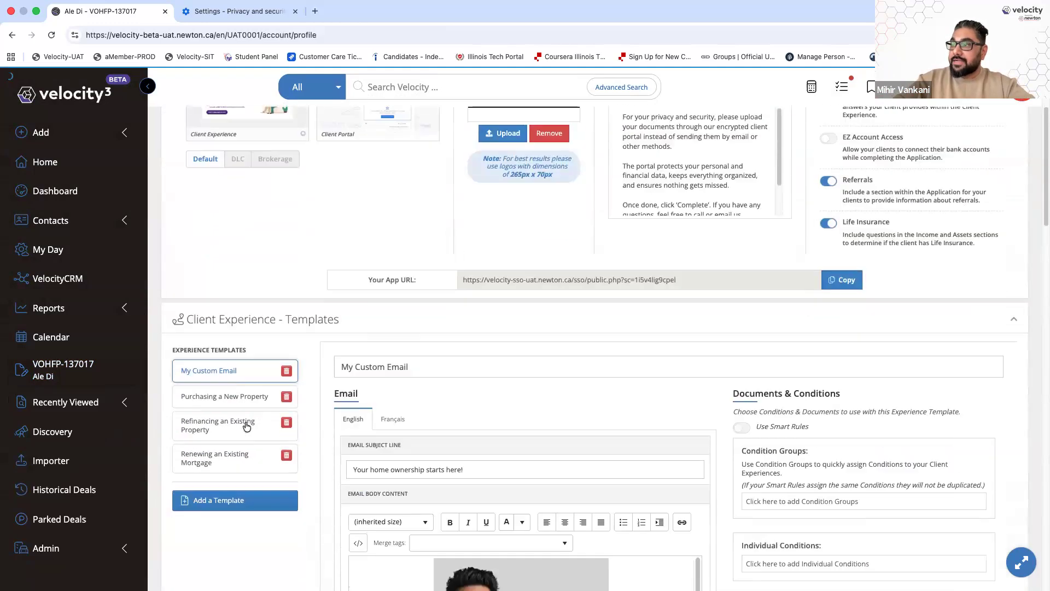
{"action": "scroll", "coordinate": [245, 427], "scroll_direction": "down", "scroll_amount": 3}
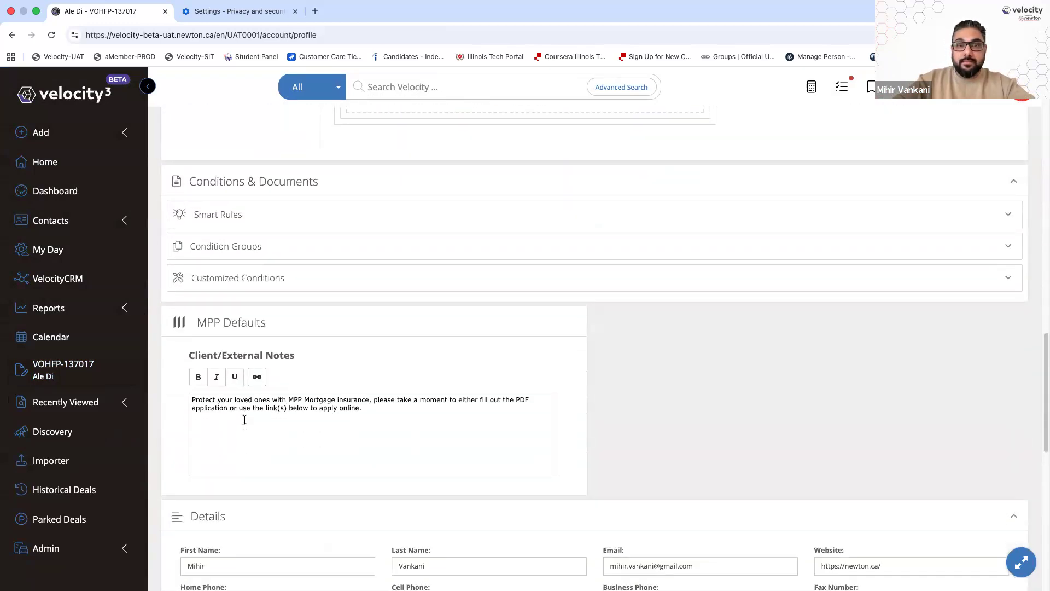
{"action": "left_click", "coordinate": [223, 287]}
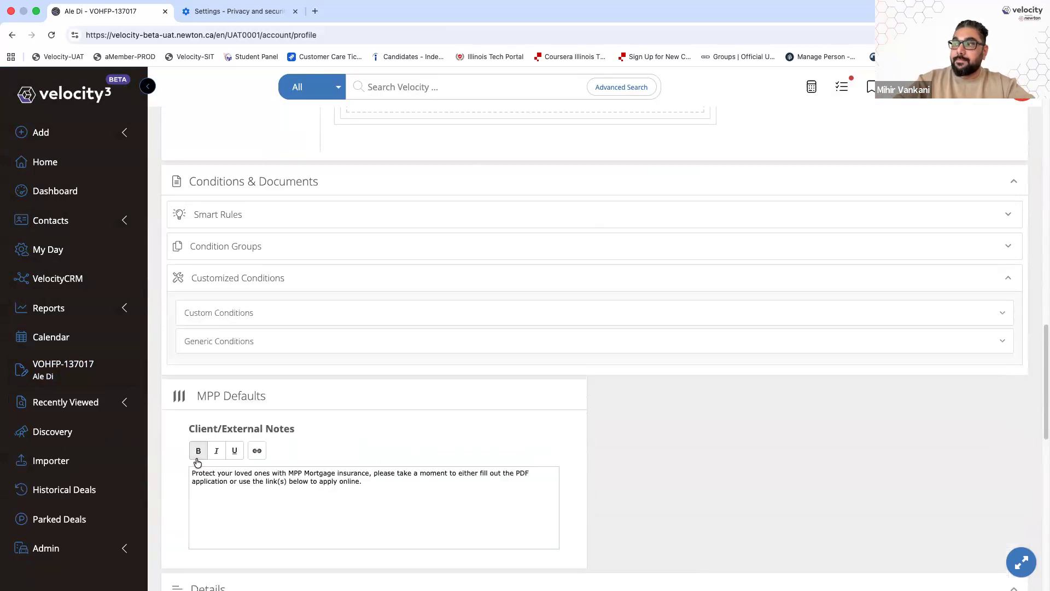
{"action": "left_click", "coordinate": [214, 315]}
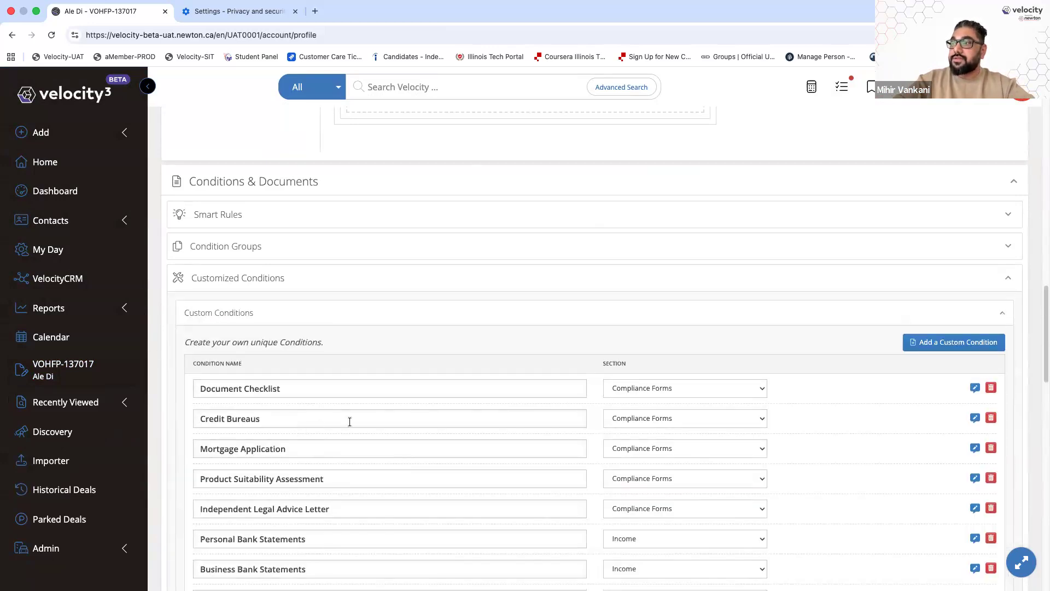
{"action": "scroll", "coordinate": [350, 421], "scroll_direction": "down", "scroll_amount": 8}
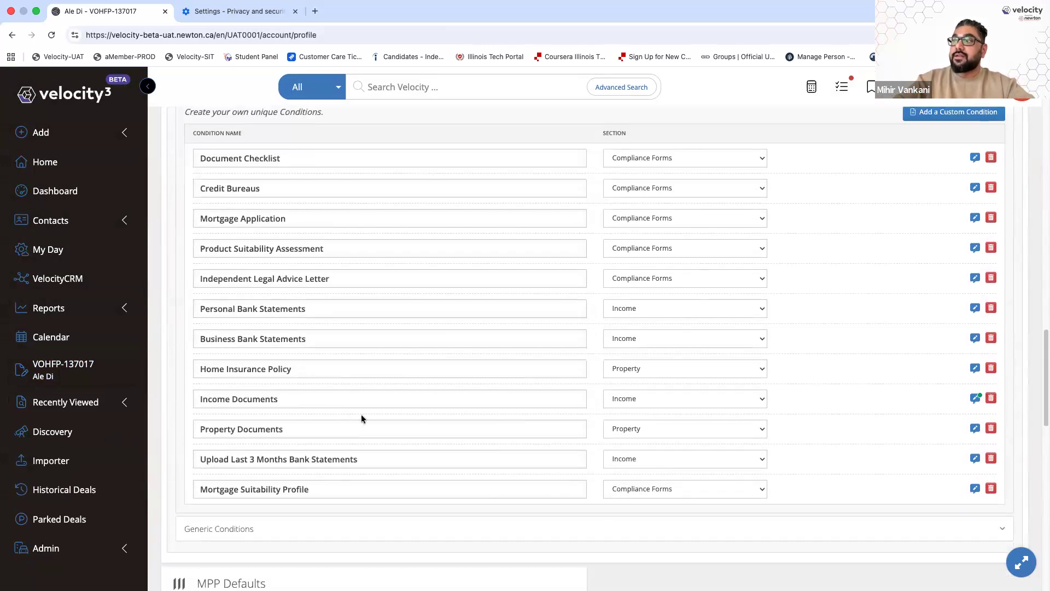
{"action": "scroll", "coordinate": [361, 417], "scroll_direction": "up", "scroll_amount": 1}
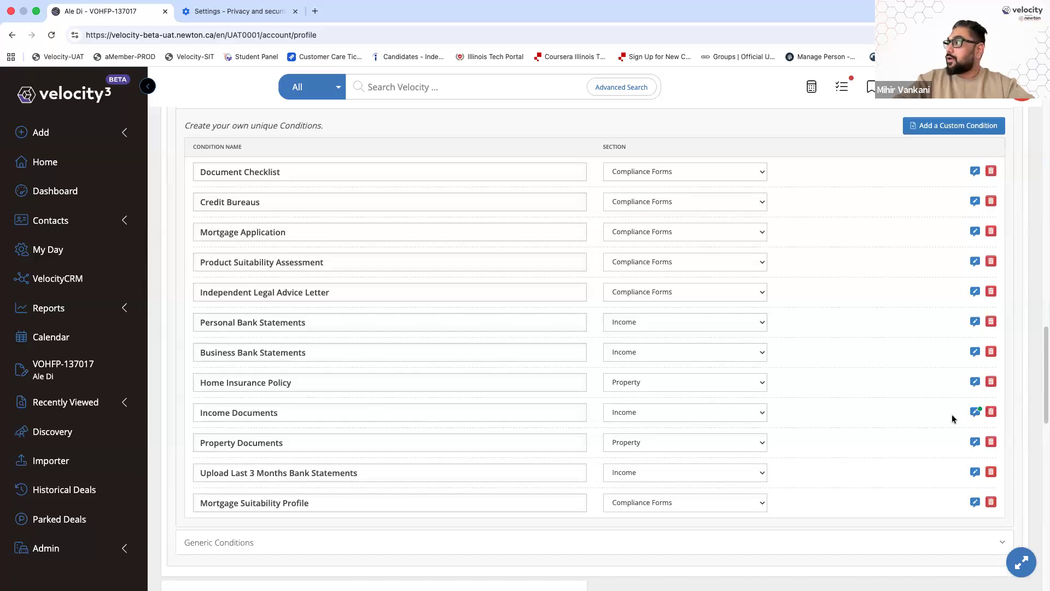
Delete the Income Documents custom condition and add a new blank custom condition
{"action": "left_click", "coordinate": [990, 411]}
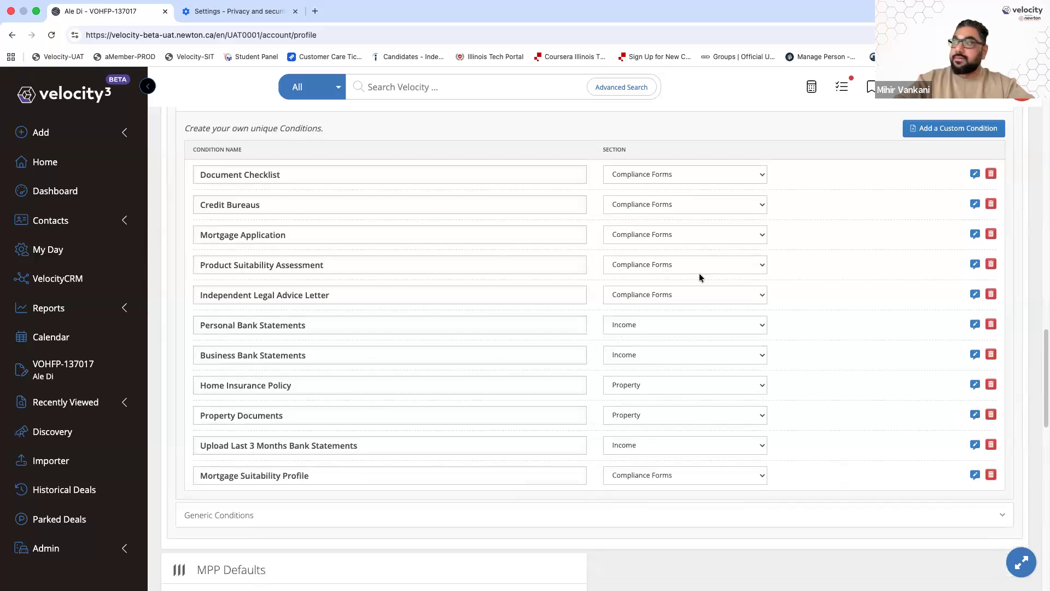
{"action": "scroll", "coordinate": [699, 277], "scroll_direction": "up", "scroll_amount": 2}
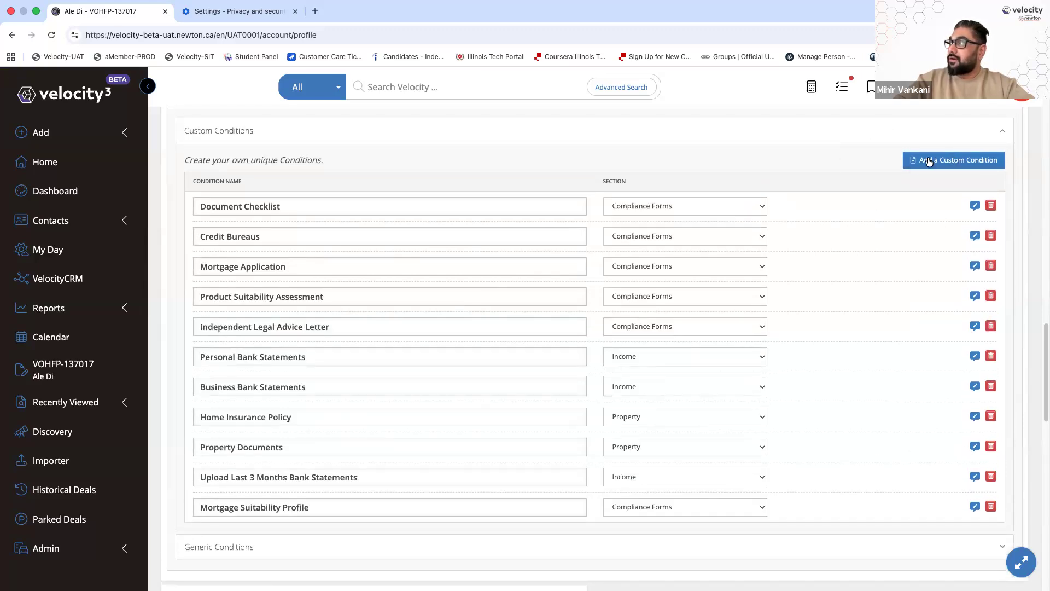
{"action": "left_click", "coordinate": [977, 164]}
Name the new custom condition 'Income Documents' and file it under the Income section
{"action": "scroll", "coordinate": [328, 363], "scroll_direction": "down", "scroll_amount": 3}
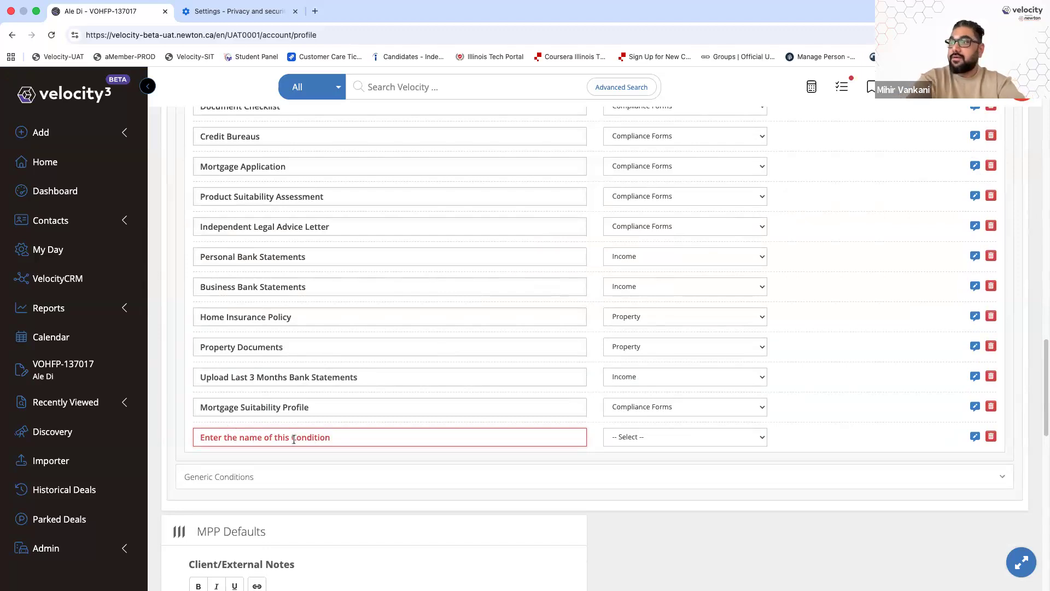
{"action": "type", "text": "Income Documents"}
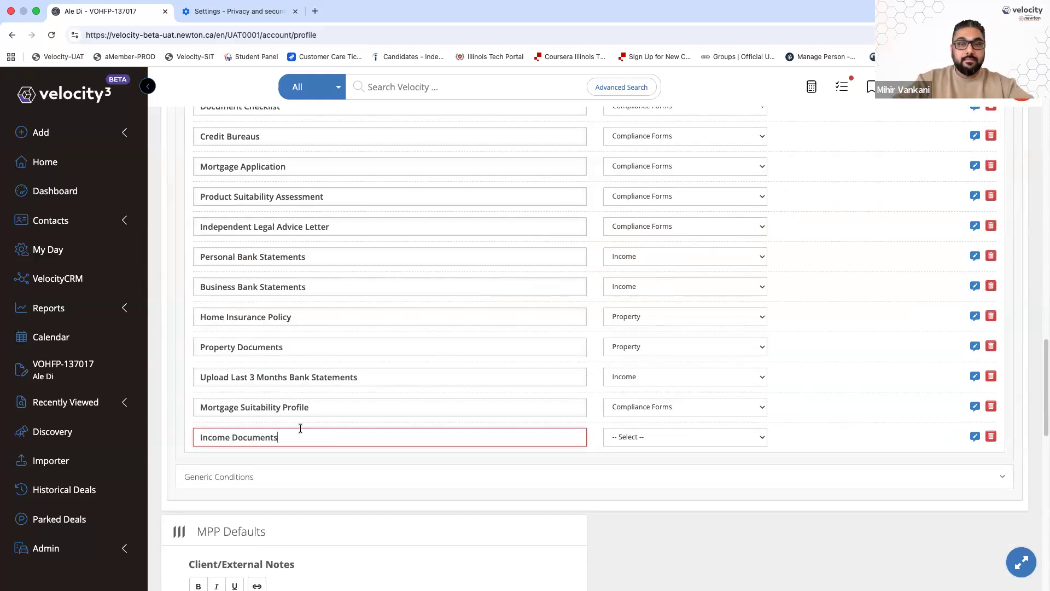
{"action": "left_click", "coordinate": [623, 436]}
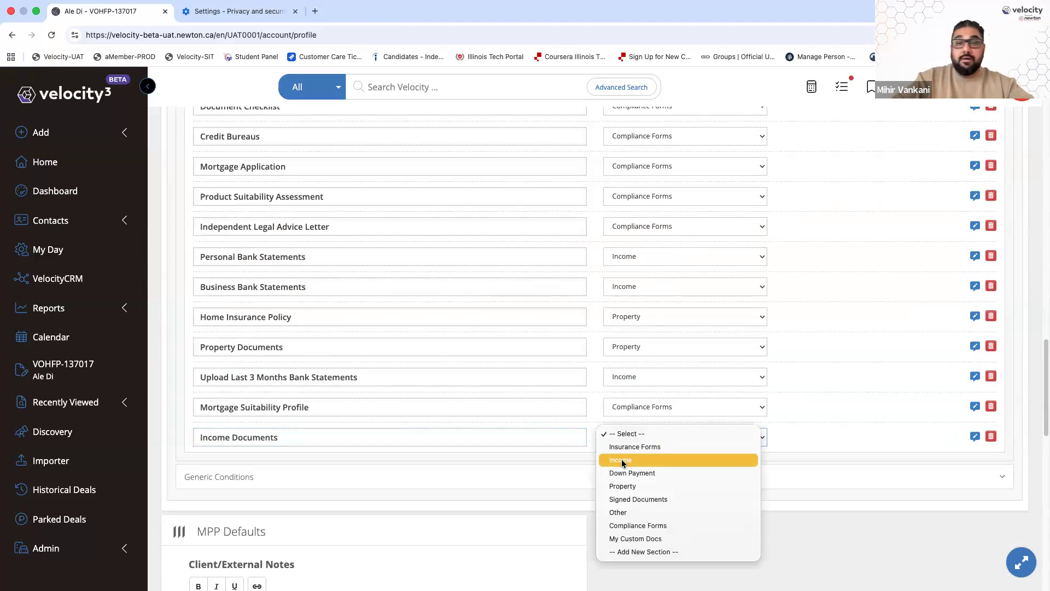
{"action": "left_click", "coordinate": [622, 459]}
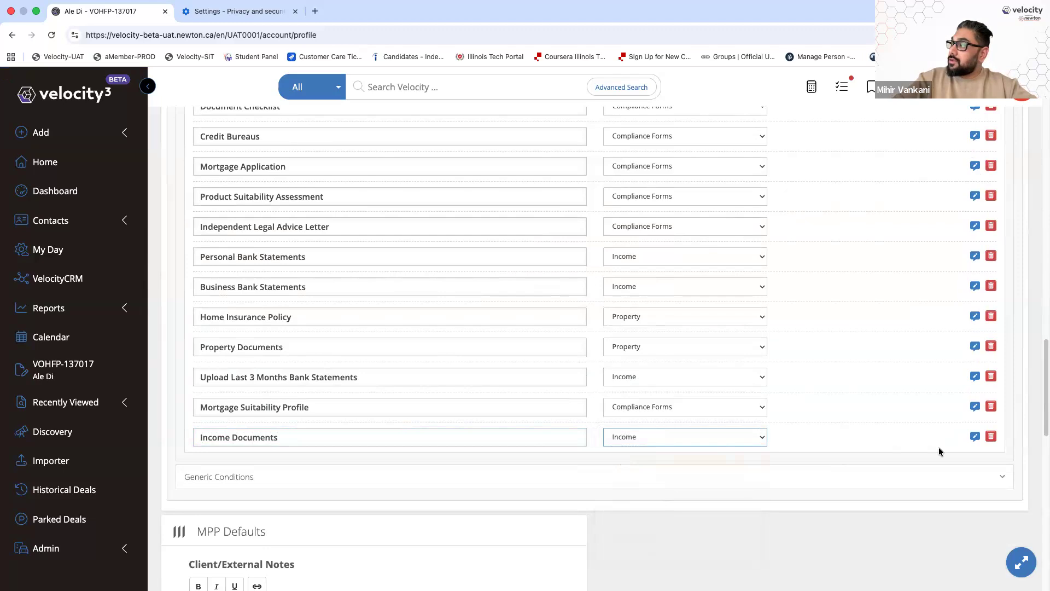
{"action": "left_click", "coordinate": [974, 438]}
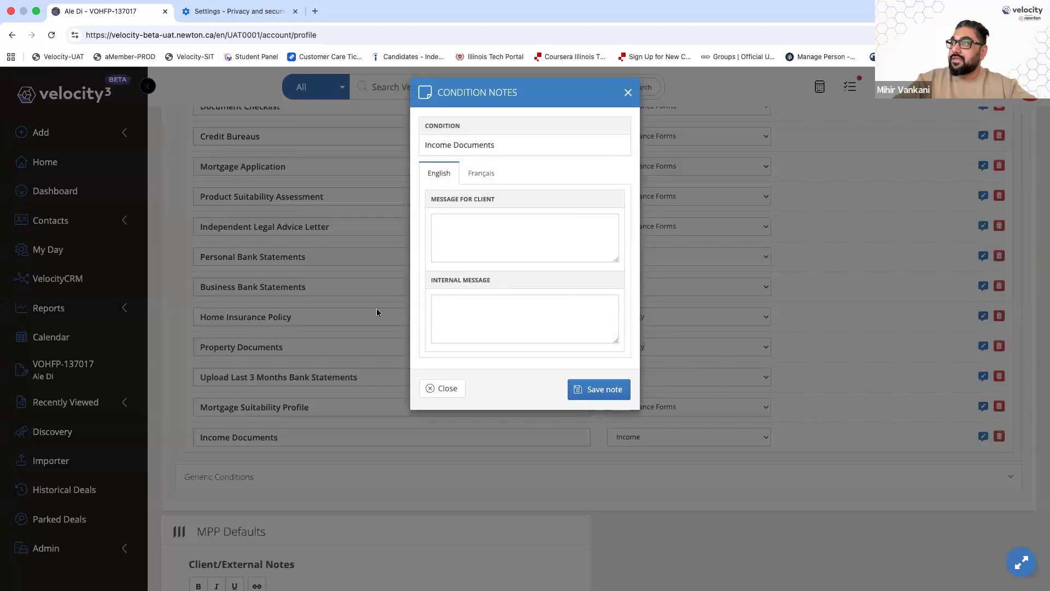
Save a client message listing Pay Stubs, T4s and Employment Letter on separate lines
{"action": "left_click", "coordinate": [454, 229]}
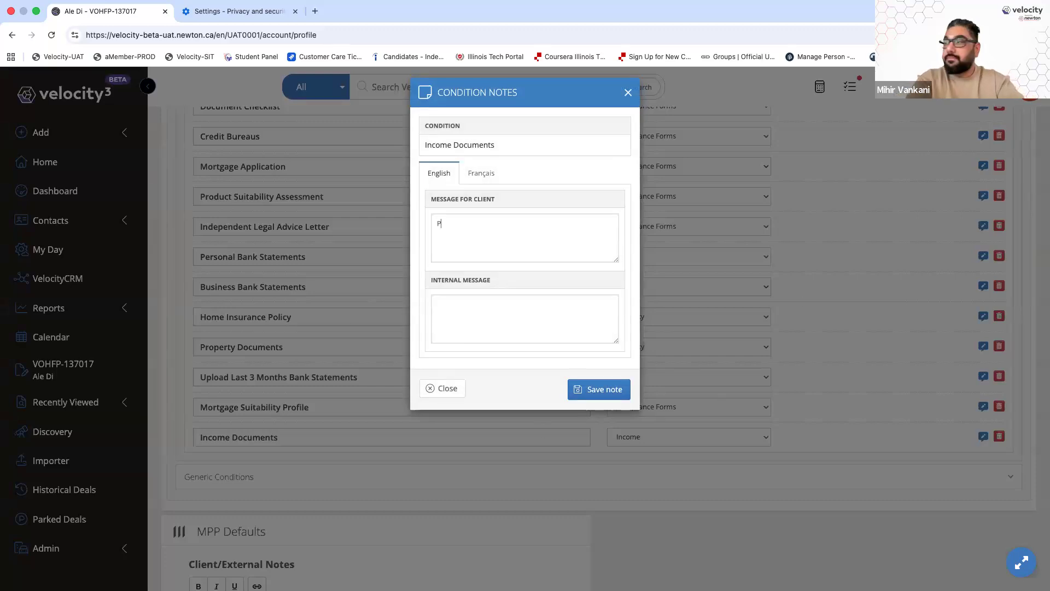
{"action": "type", "text": "Pay Stubs"}
{"action": "key", "text": "Return"}
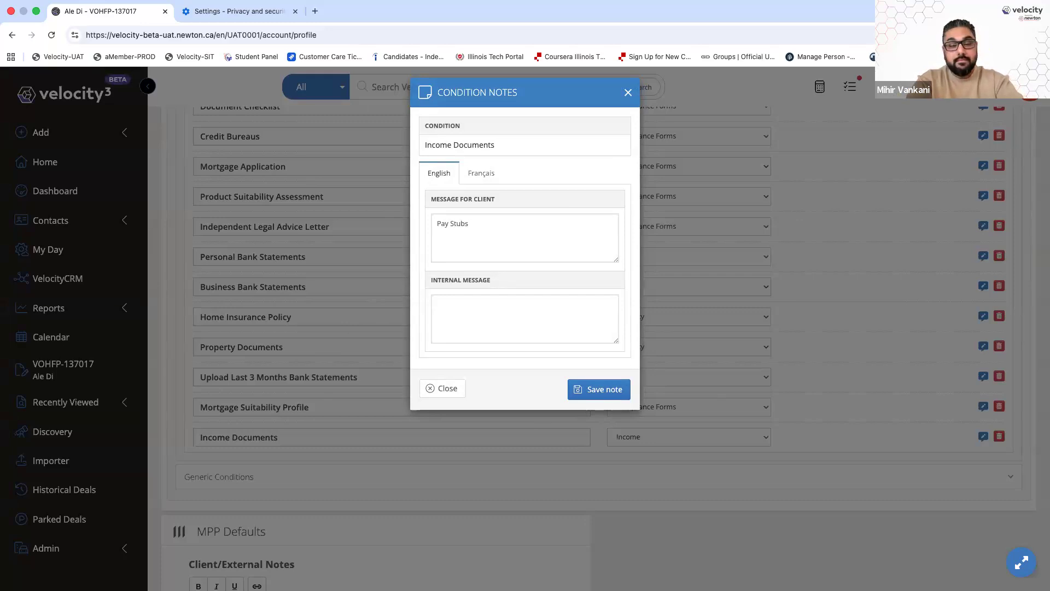
{"action": "type", "text": "T4s"}
{"action": "key", "text": "Return"}
{"action": "type", "text": "Employment Letter"}
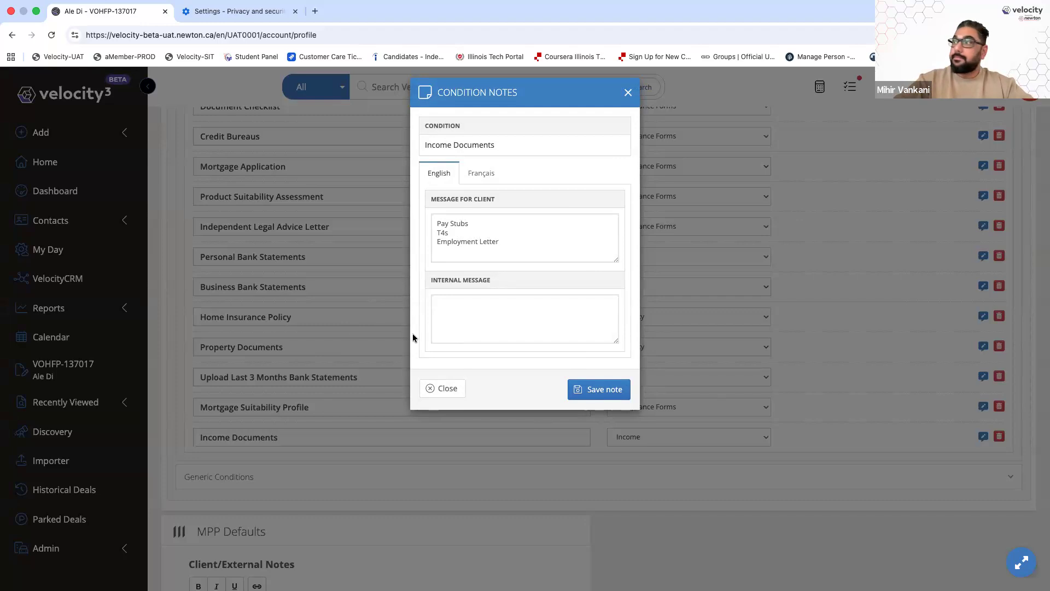
{"action": "left_click", "coordinate": [614, 392]}
{"action": "triple_click", "coordinate": [312, 470]}
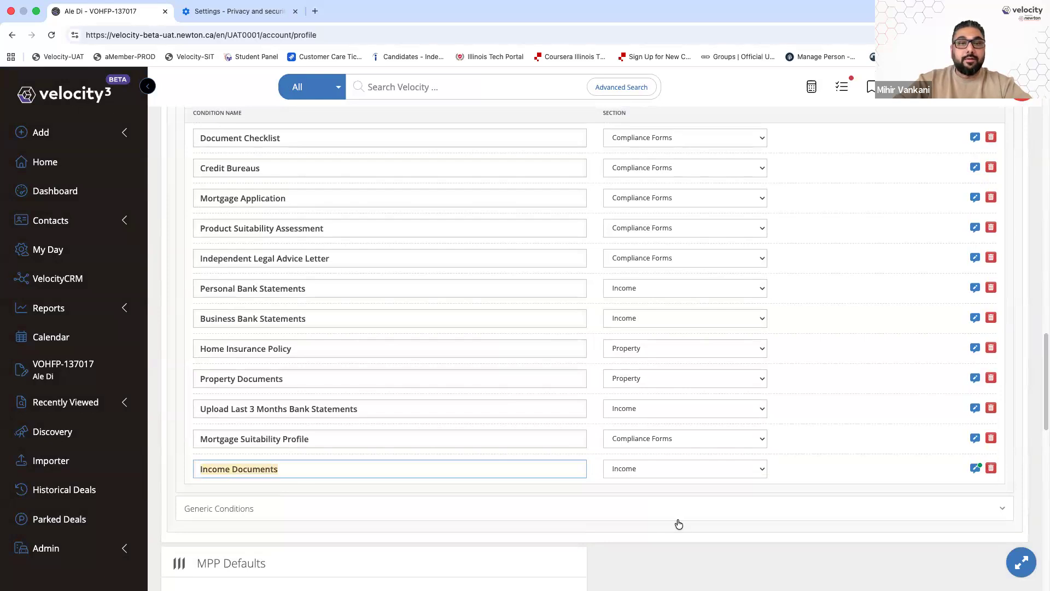
{"action": "left_click", "coordinate": [60, 364]}
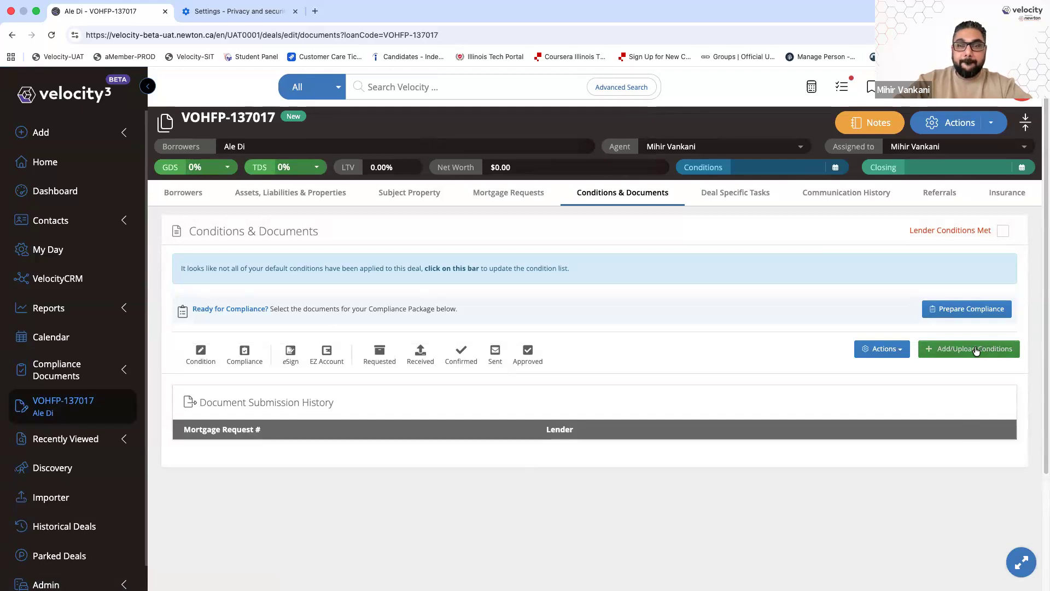
{"action": "left_click", "coordinate": [976, 351]}
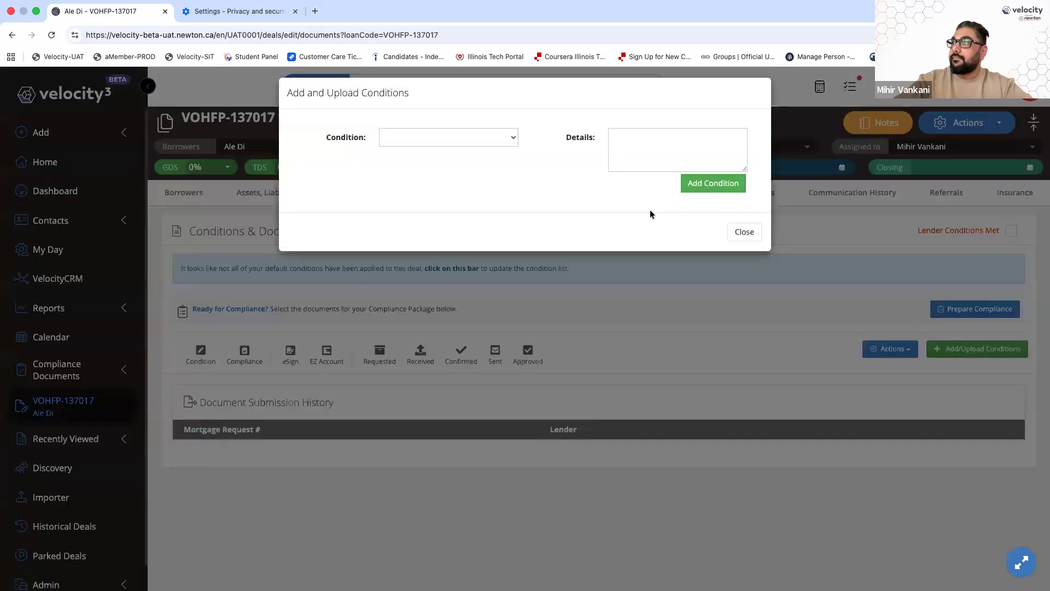
{"action": "left_click", "coordinate": [488, 138]}
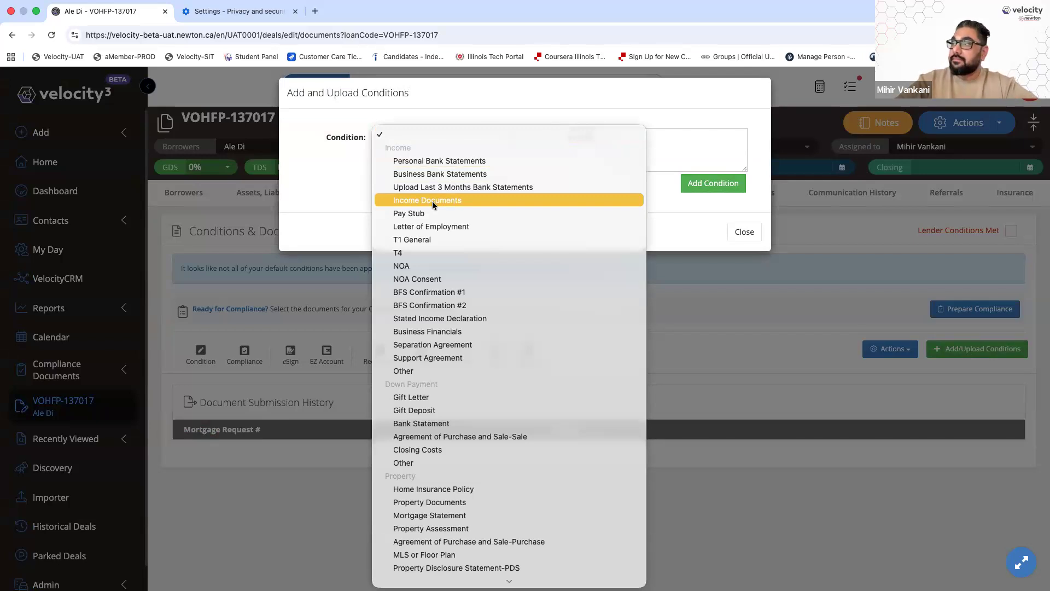
{"action": "left_click", "coordinate": [432, 201]}
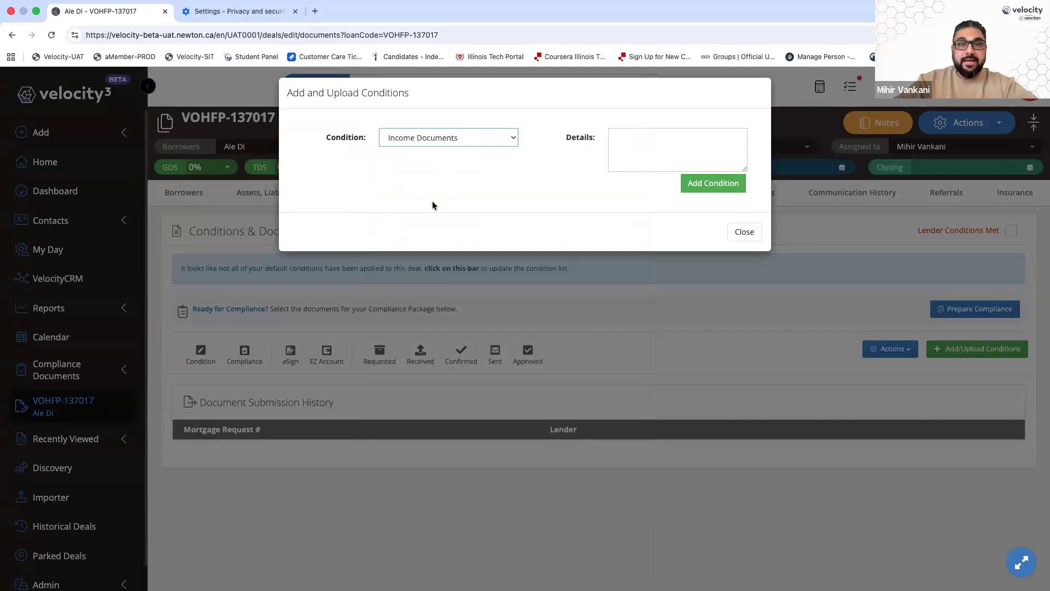
{"action": "left_click", "coordinate": [713, 185]}
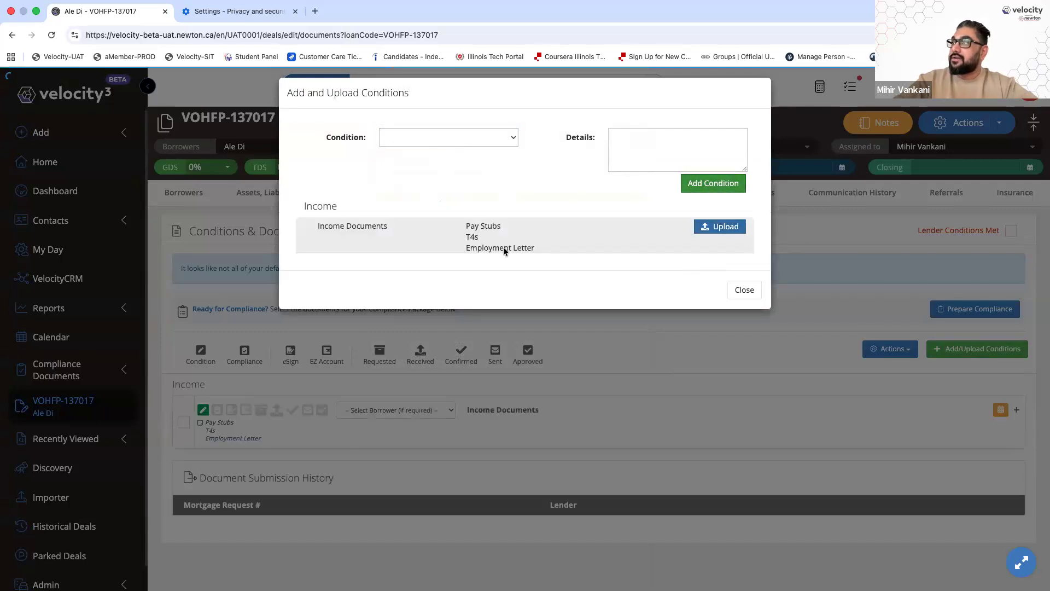
{"action": "left_click_drag", "start_coordinate": [463, 225], "coordinate": [584, 301]}
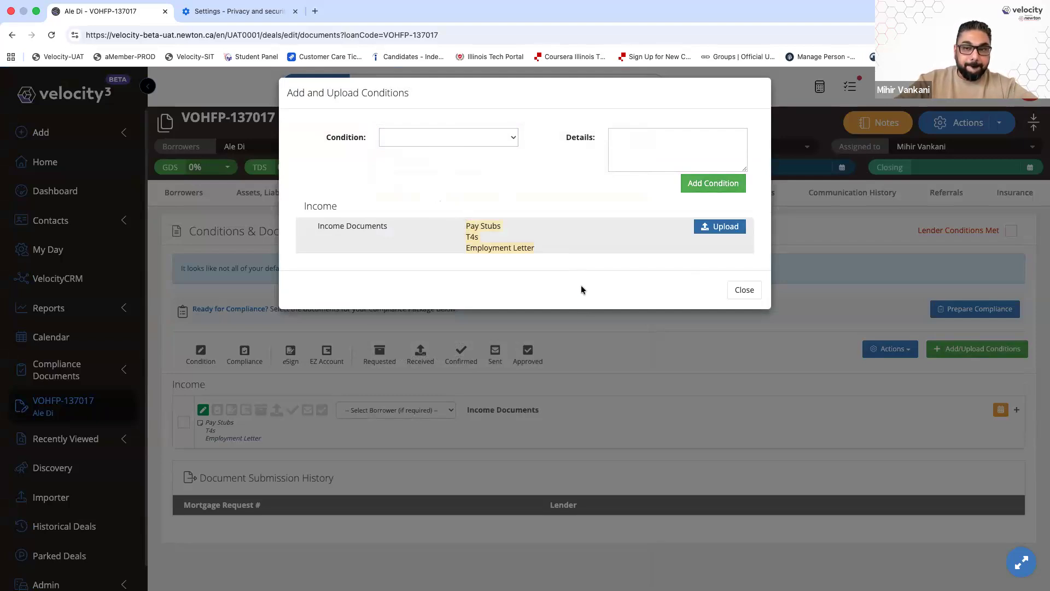
{"action": "left_click", "coordinate": [742, 294]}
{"action": "scroll", "coordinate": [443, 336], "scroll_direction": "down", "scroll_amount": 1}
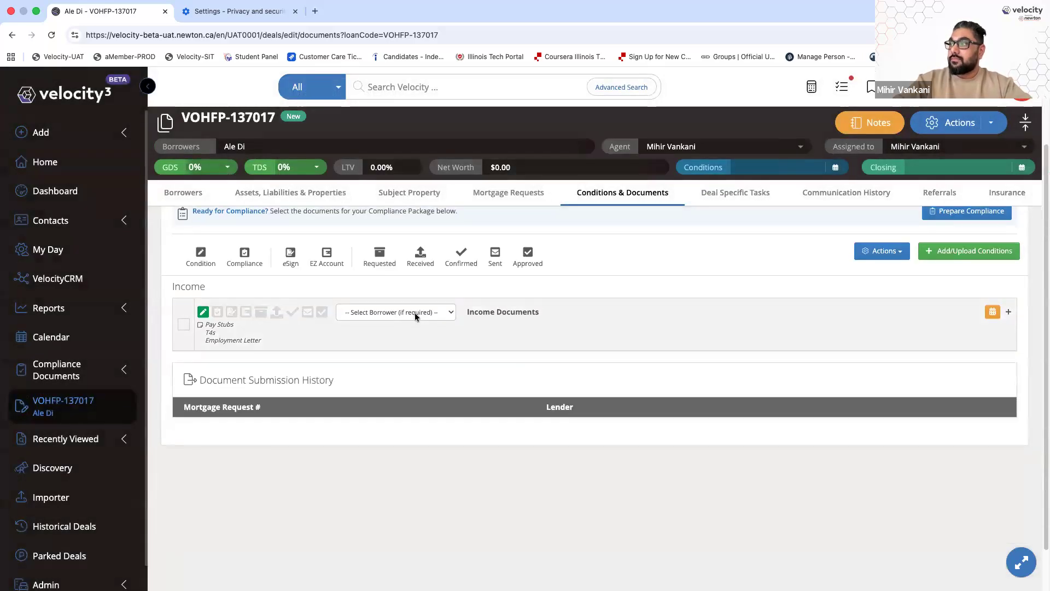
Assign the Income Documents condition to the borrower and expand its details
{"action": "left_click", "coordinate": [418, 313]}
{"action": "left_click", "coordinate": [410, 320]}
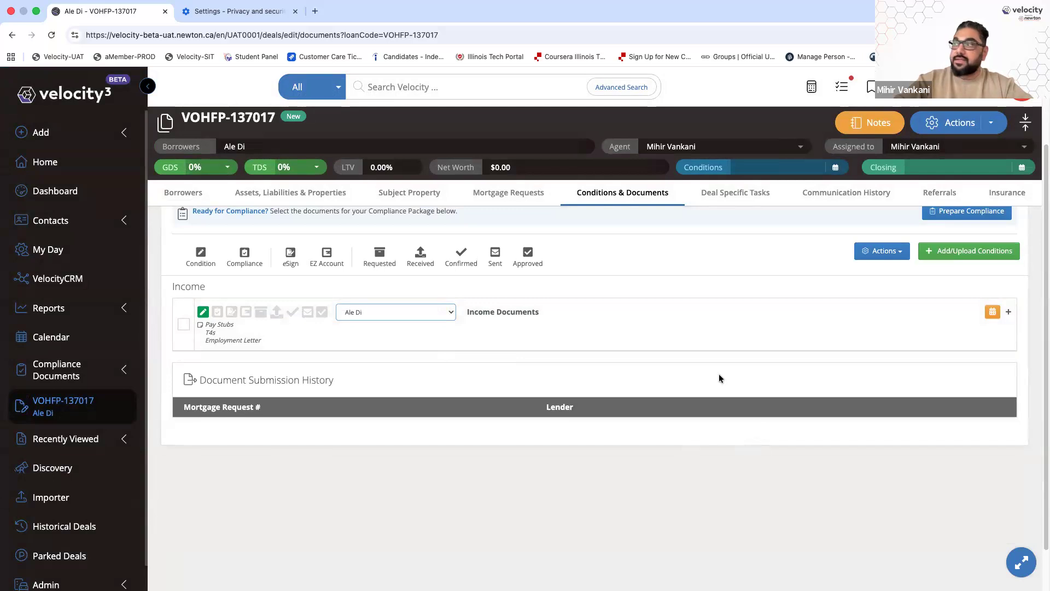
{"action": "left_click", "coordinate": [696, 321]}
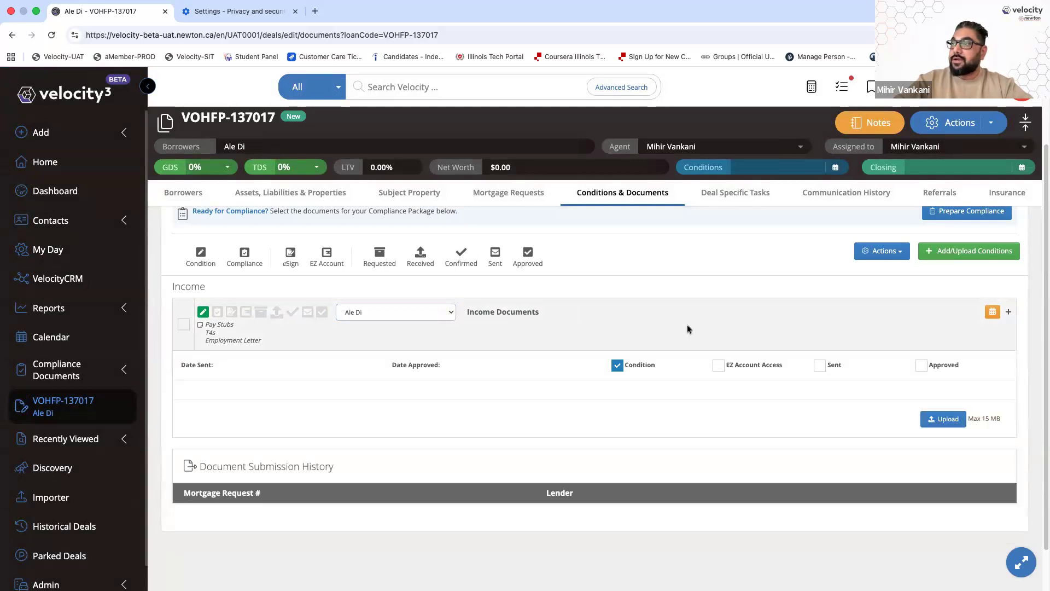
{"action": "scroll", "coordinate": [653, 431], "scroll_direction": "down", "scroll_amount": 2}
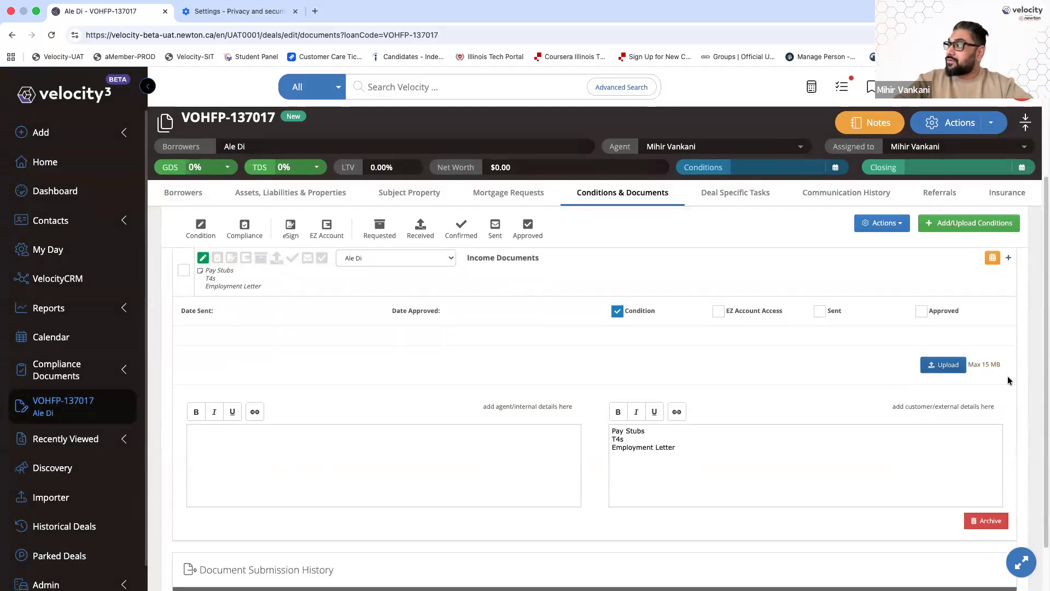
{"action": "scroll", "coordinate": [1003, 377], "scroll_direction": "up", "scroll_amount": 5}
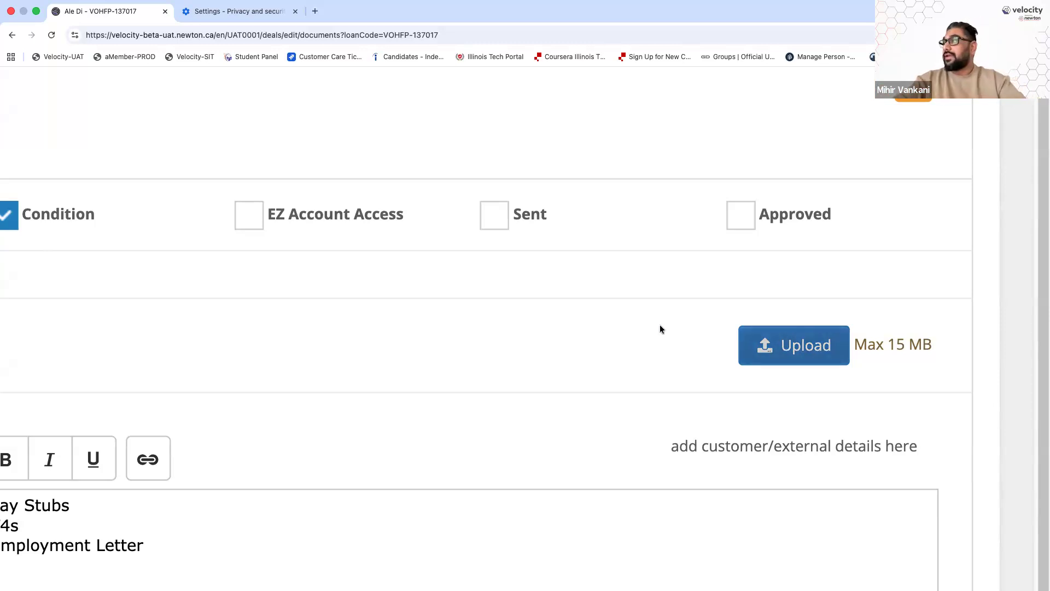
Upload 01. Pay Stub Sample.png from My Documents > 005. Session 2 Sample Docs
{"action": "key", "text": "super+0"}
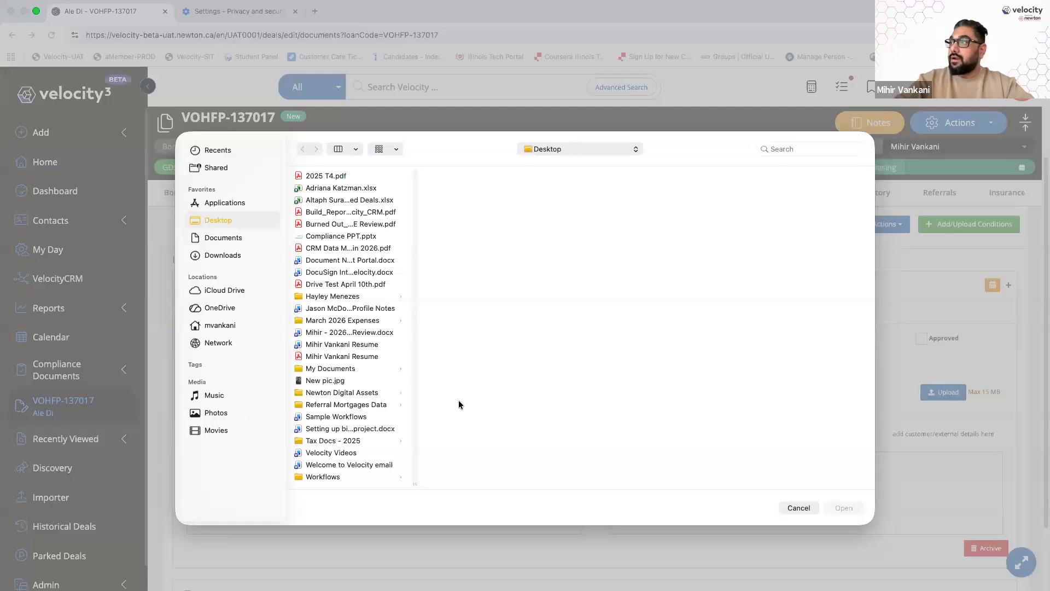
{"action": "left_click", "coordinate": [354, 367]}
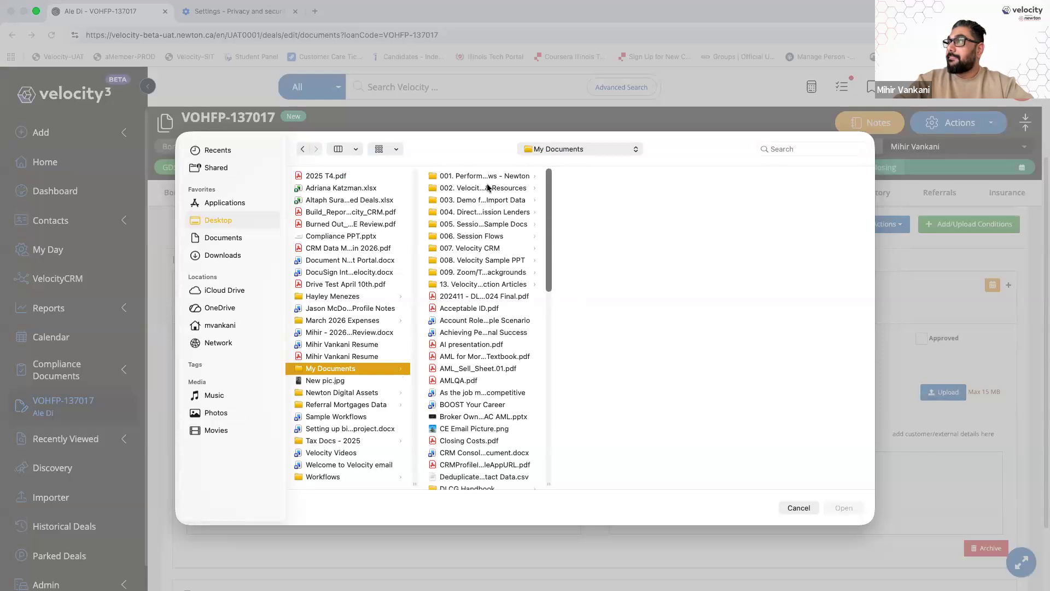
{"action": "left_click", "coordinate": [483, 201]}
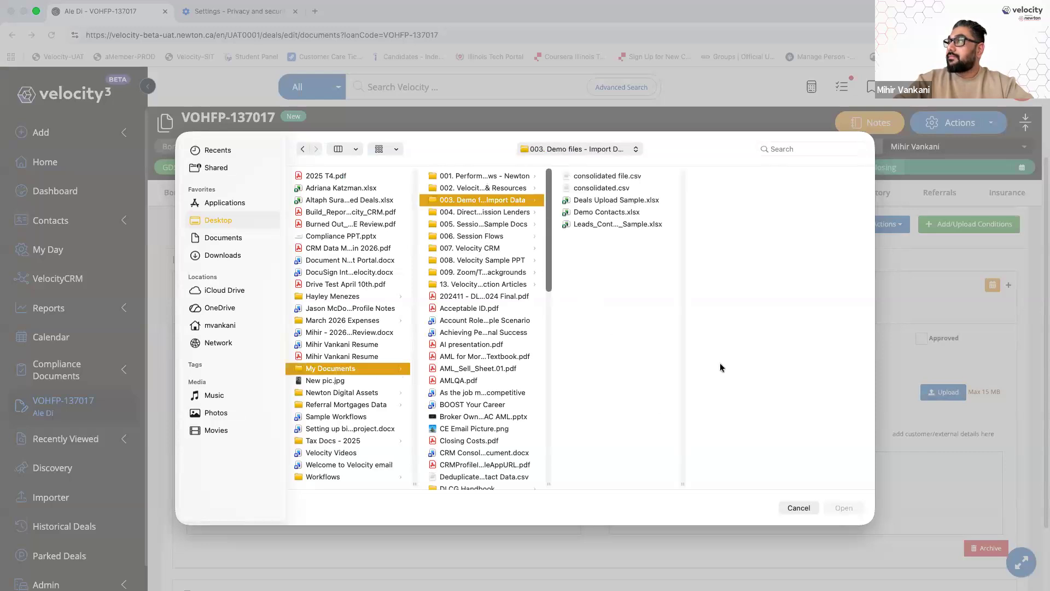
{"action": "left_click", "coordinate": [488, 226]}
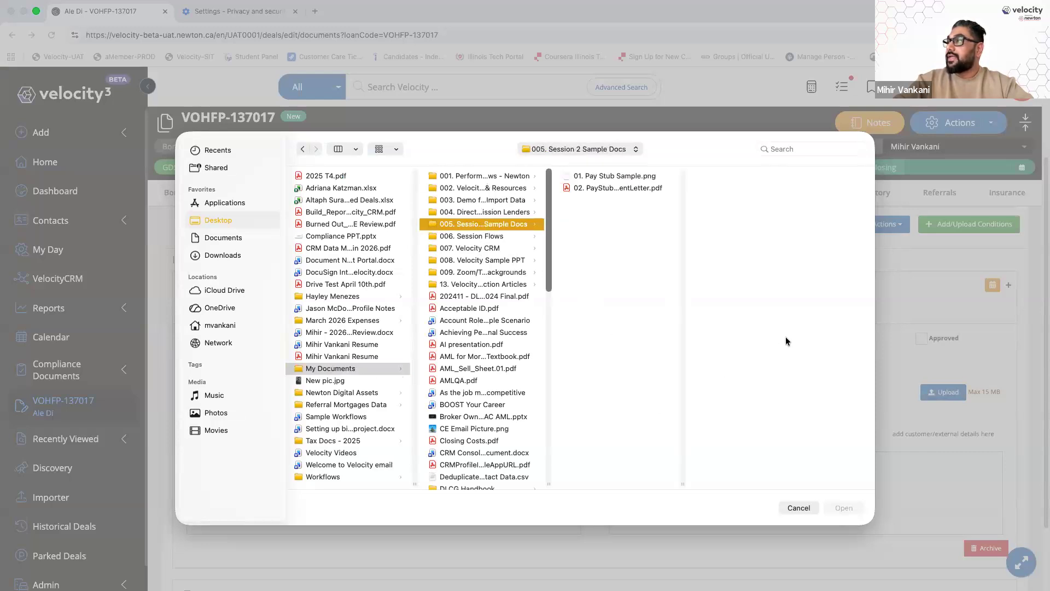
{"action": "left_click", "coordinate": [607, 177]}
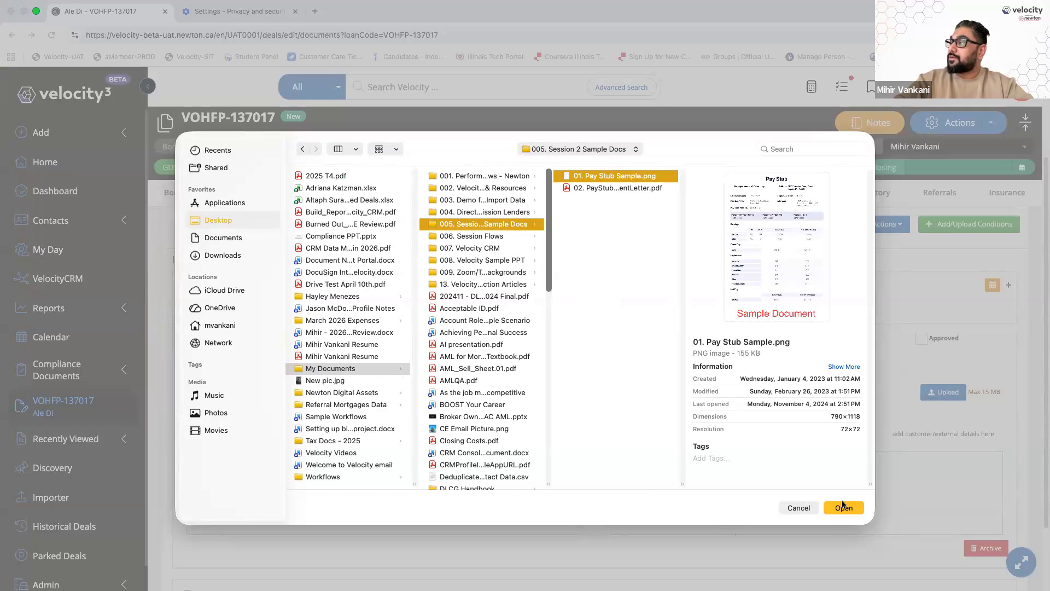
{"action": "key", "text": "Return"}
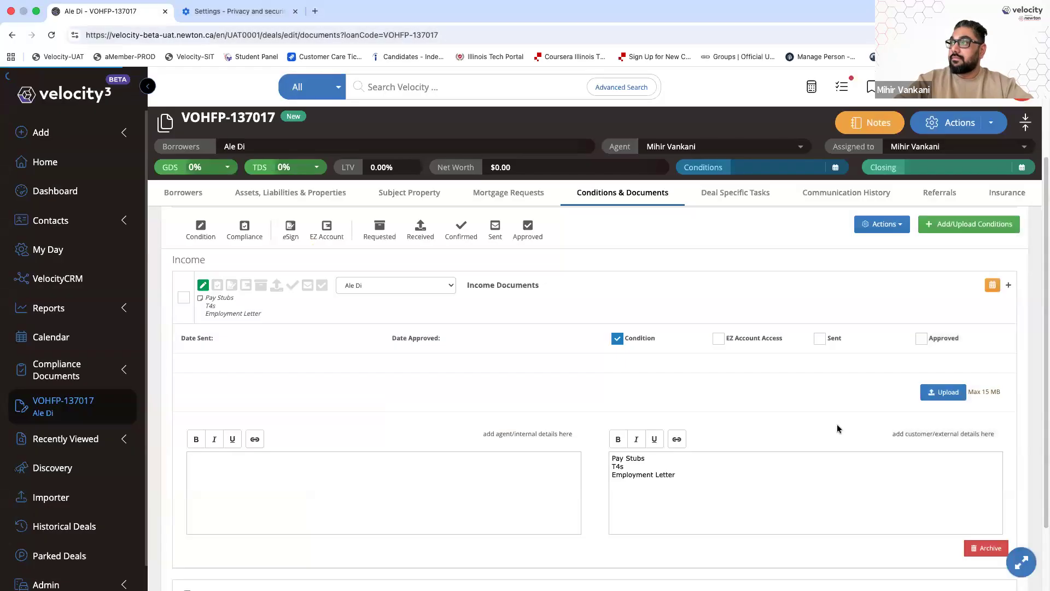
Check the uploaded 01. Pay Stub Sample.pdf (51.30KB, 04/16/2026) in the condition's file list
{"action": "scroll", "coordinate": [837, 424], "scroll_direction": "down", "scroll_amount": 2}
{"action": "left_click", "coordinate": [343, 358]}
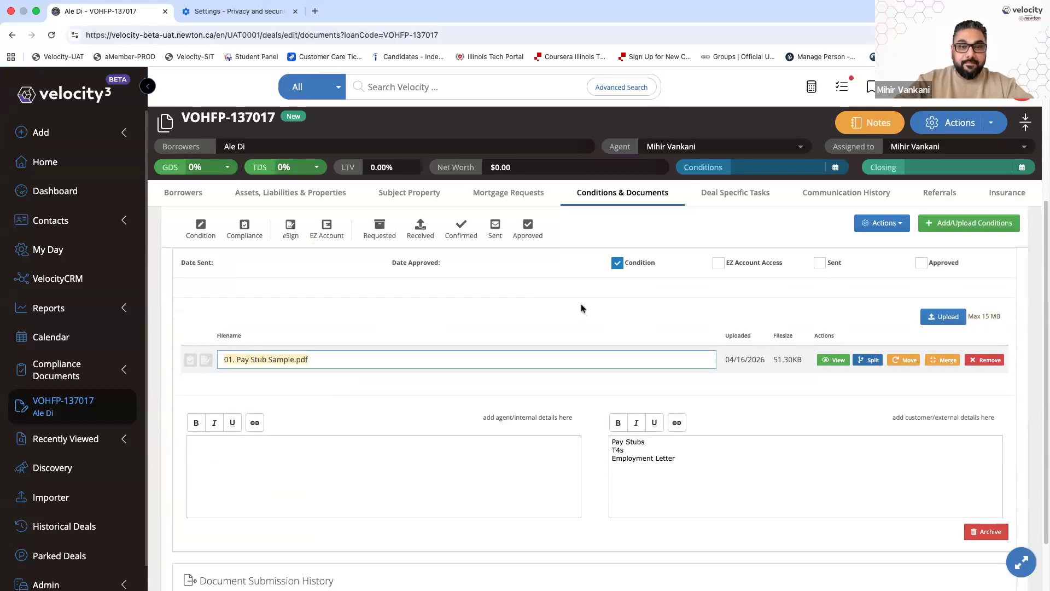
{"action": "left_click", "coordinate": [490, 312]}
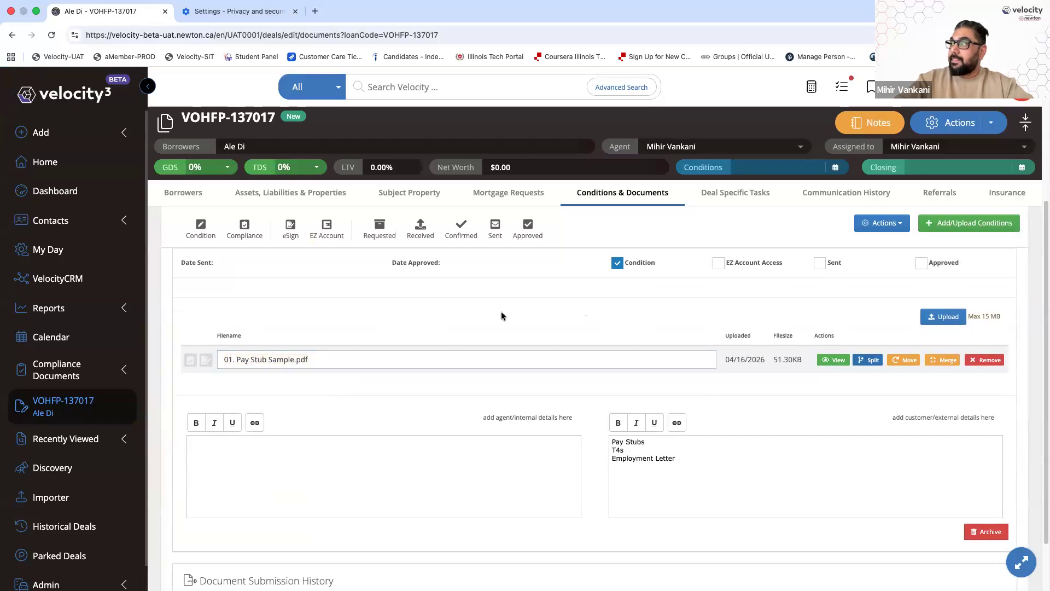
{"action": "scroll", "coordinate": [501, 315], "scroll_direction": "up", "scroll_amount": 1}
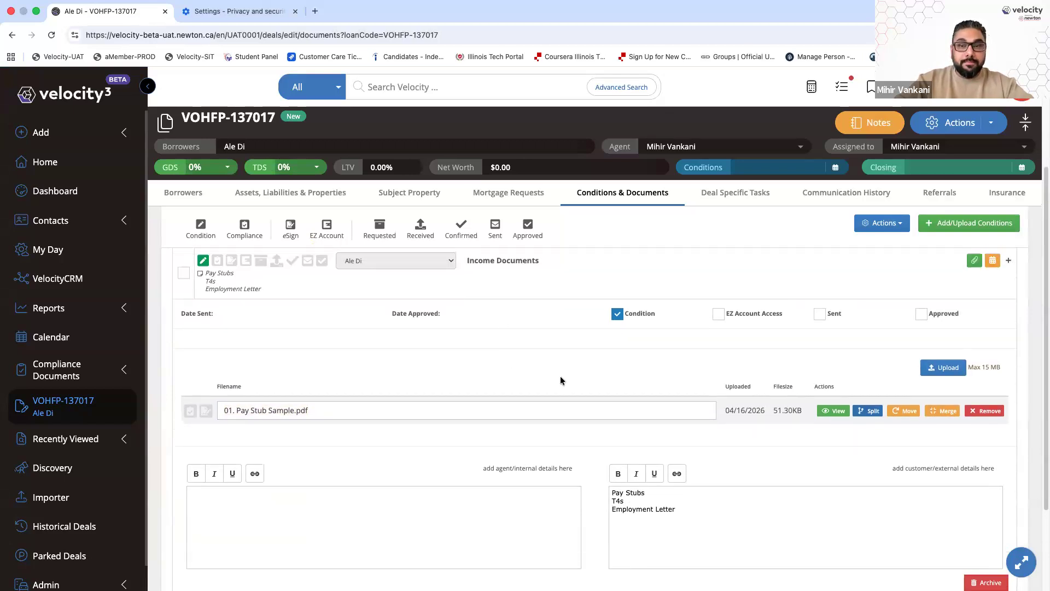
{"action": "scroll", "coordinate": [560, 377], "scroll_direction": "up", "scroll_amount": 1}
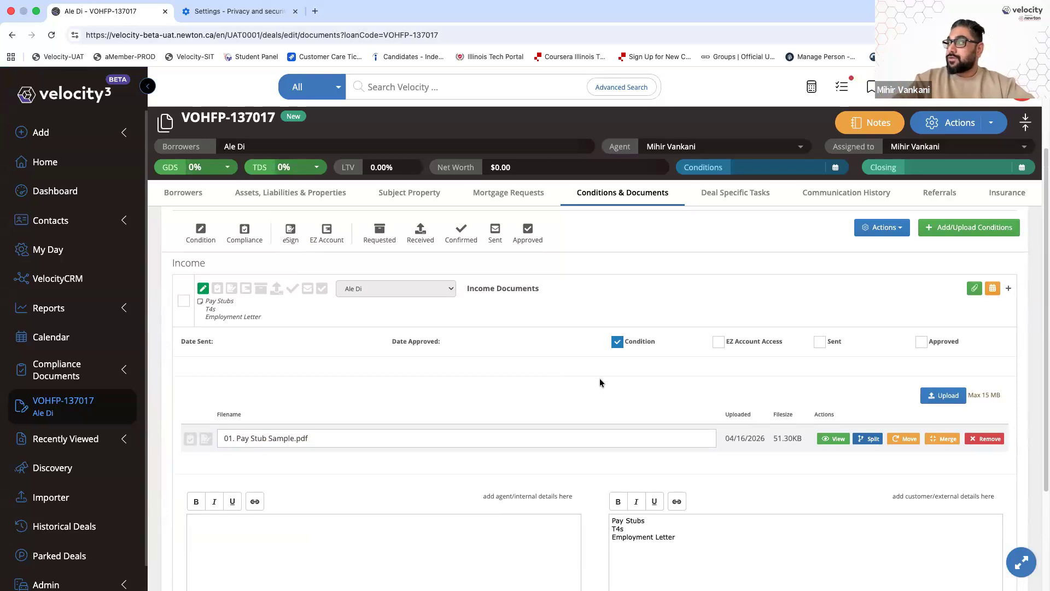
{"action": "scroll", "coordinate": [601, 383], "scroll_direction": "down", "scroll_amount": 3}
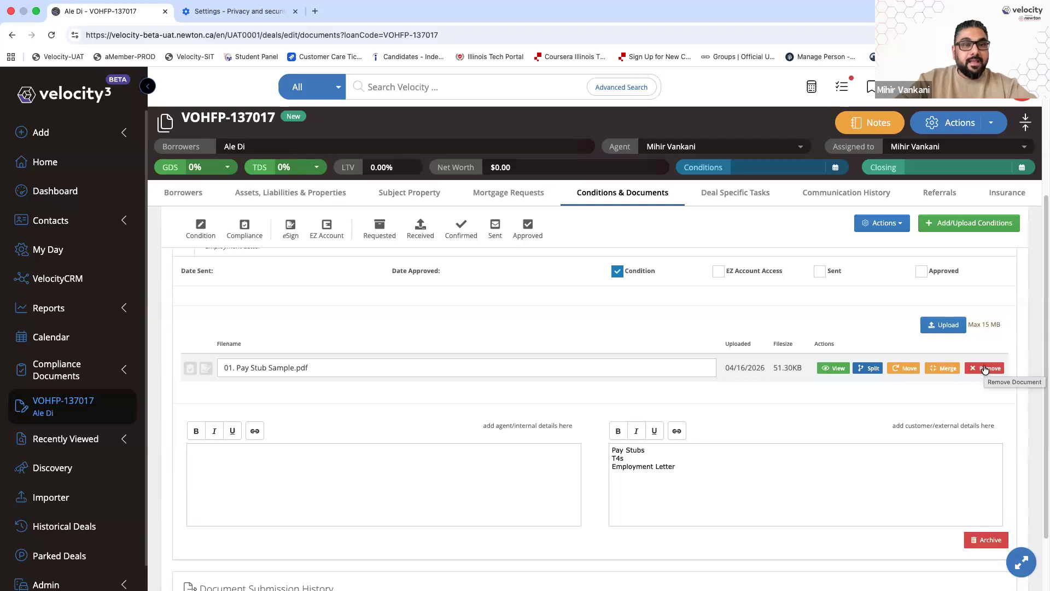
Remove 01. Pay Stub Sample.pdf from the Income Documents condition
{"action": "left_click", "coordinate": [984, 368]}
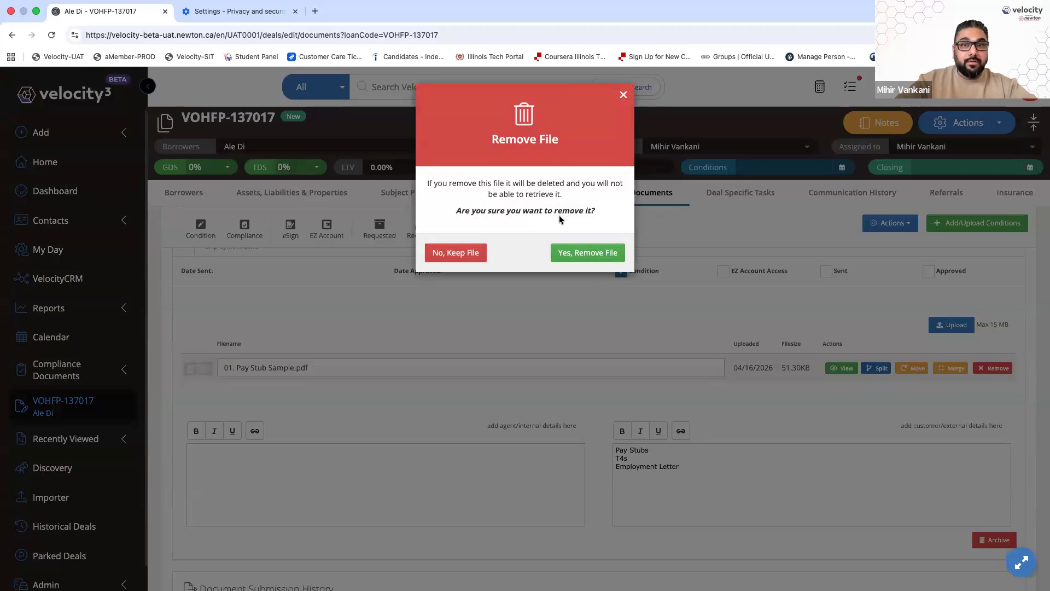
{"action": "left_click", "coordinate": [581, 255]}
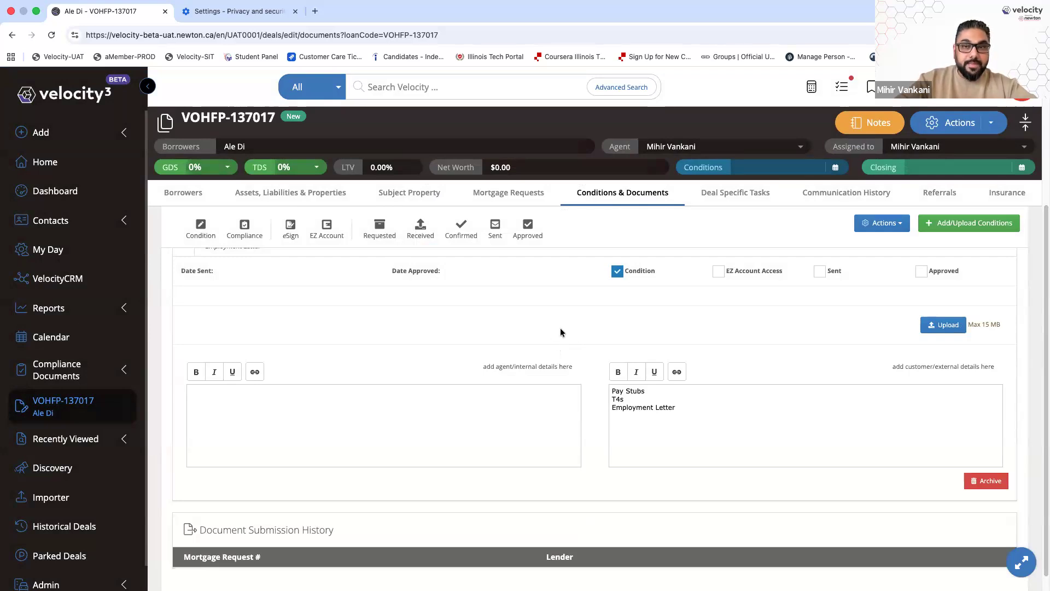
Upload 02. PayStub & EmploymentLetter.pdf to Income Documents after previewing its pages
{"action": "left_click", "coordinate": [949, 326]}
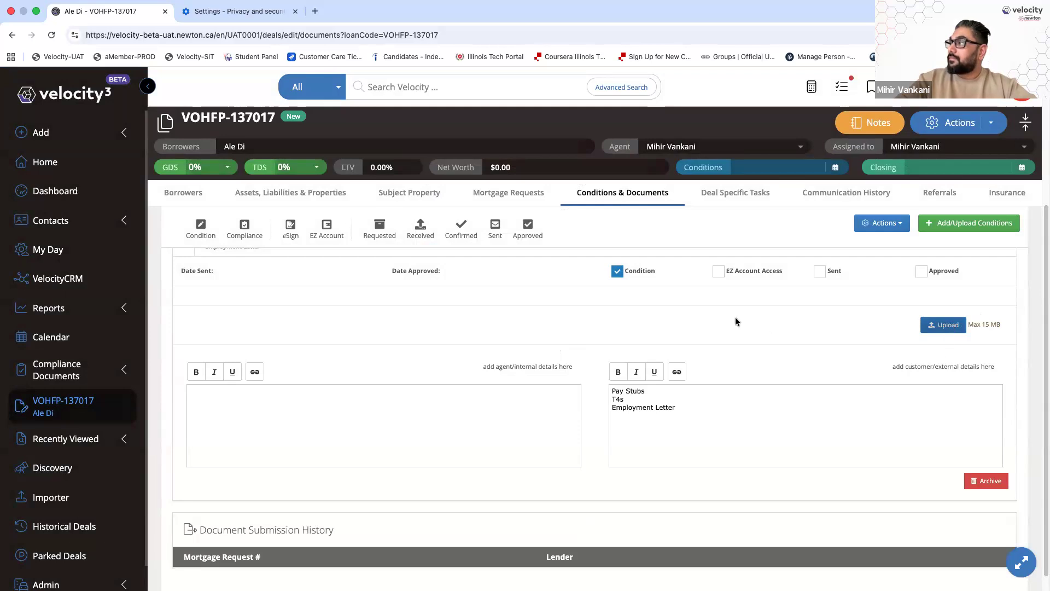
{"action": "left_click", "coordinate": [625, 188]}
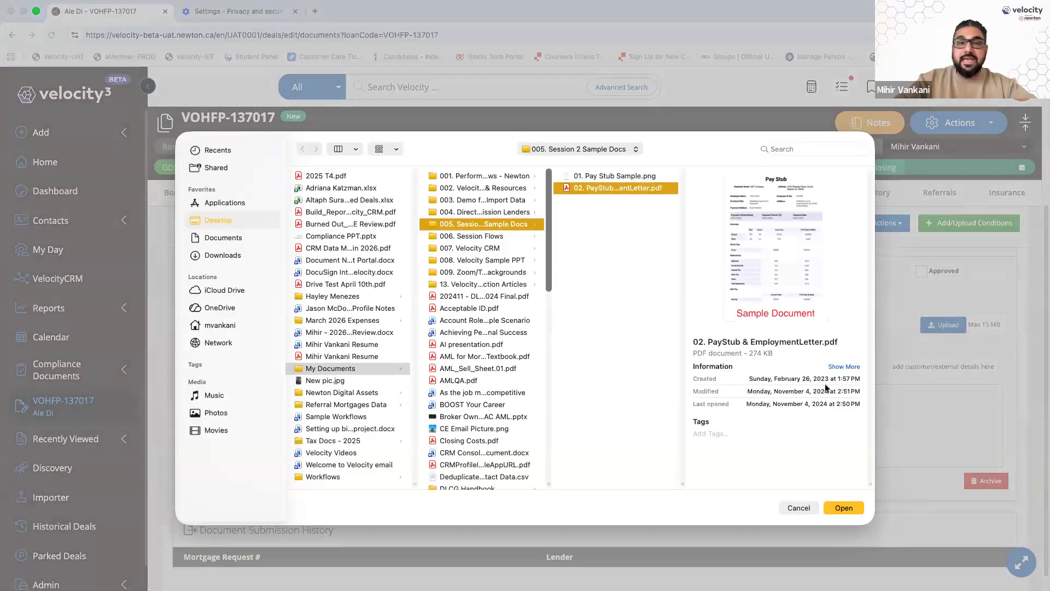
{"action": "mouse_move", "coordinate": [788, 302]}
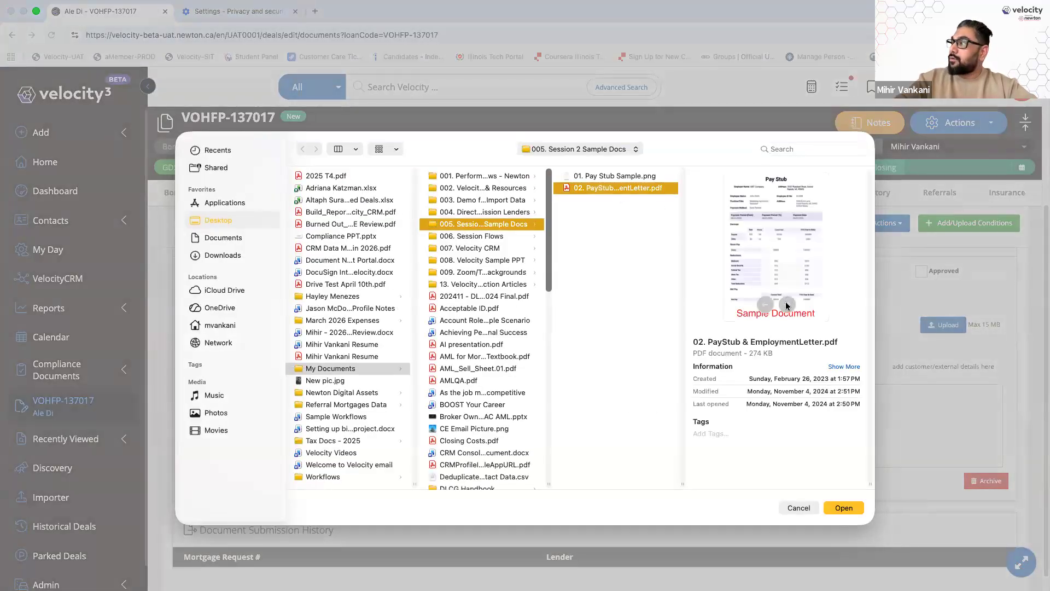
{"action": "left_click", "coordinate": [786, 304]}
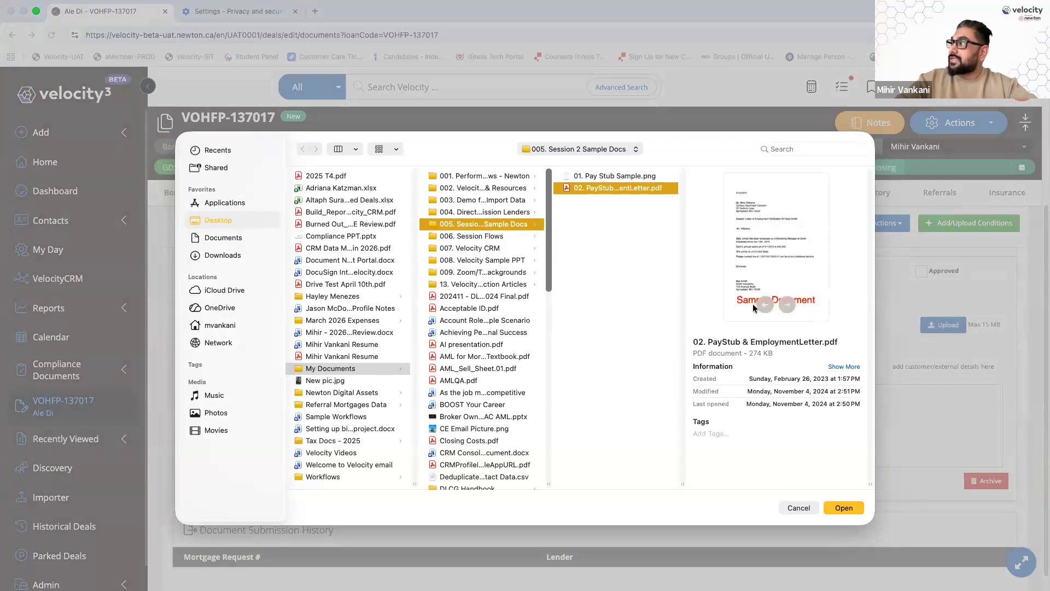
{"action": "left_click", "coordinate": [788, 305]}
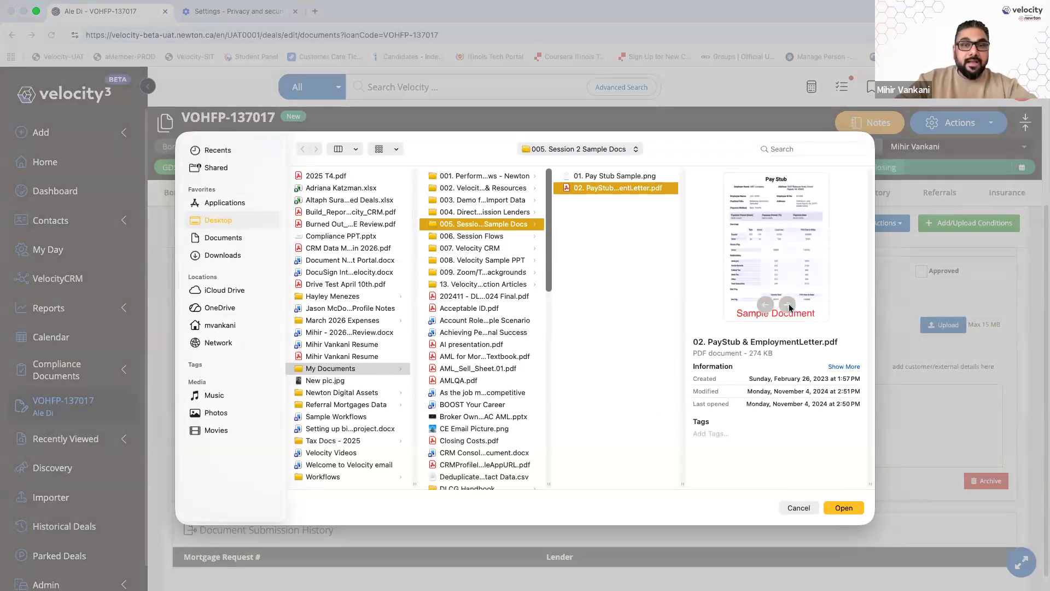
{"action": "key", "text": "Return"}
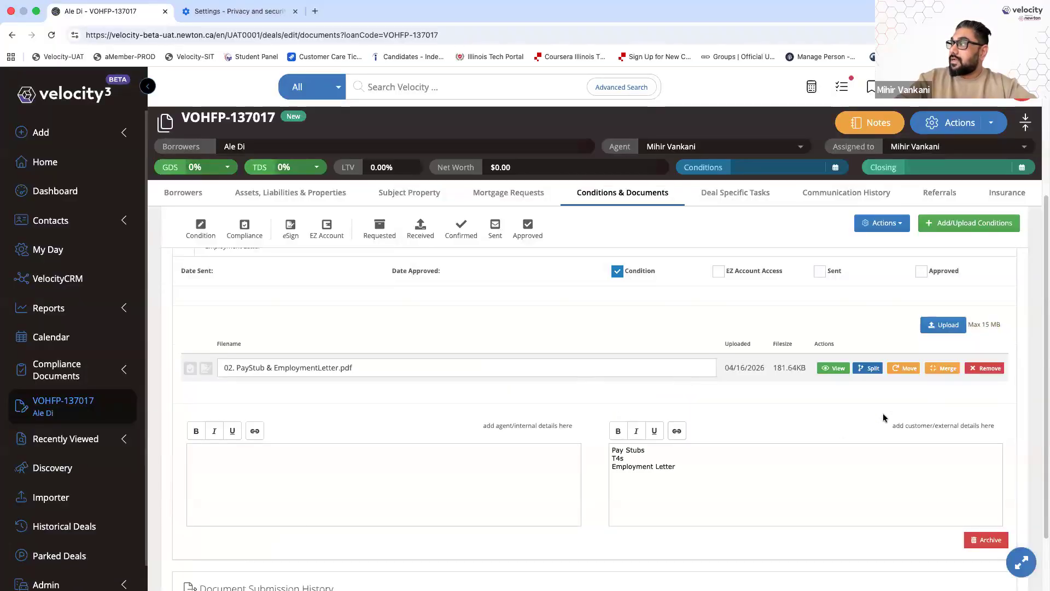
Review both pages of the uploaded PDF and close its preview tab
{"action": "left_click", "coordinate": [840, 369]}
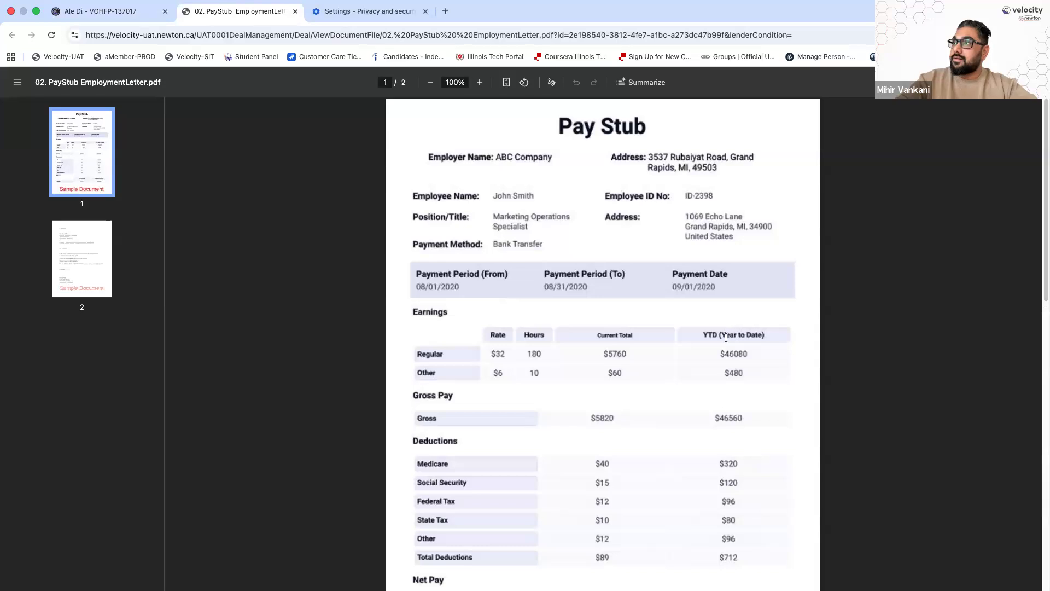
{"action": "scroll", "coordinate": [722, 346], "scroll_direction": "down", "scroll_amount": 15}
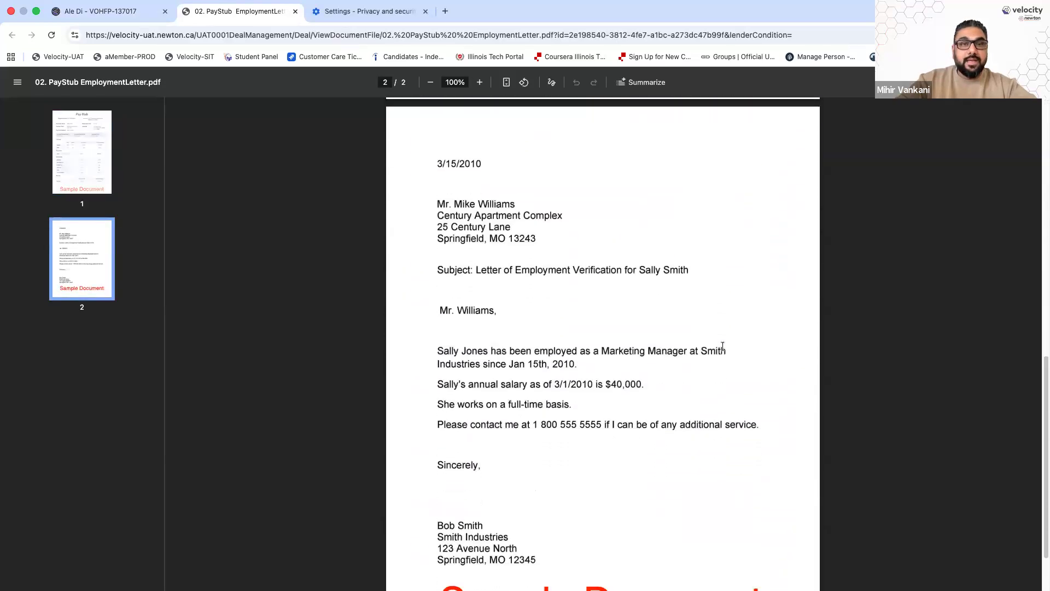
{"action": "scroll", "coordinate": [722, 346], "scroll_direction": "up", "scroll_amount": 15}
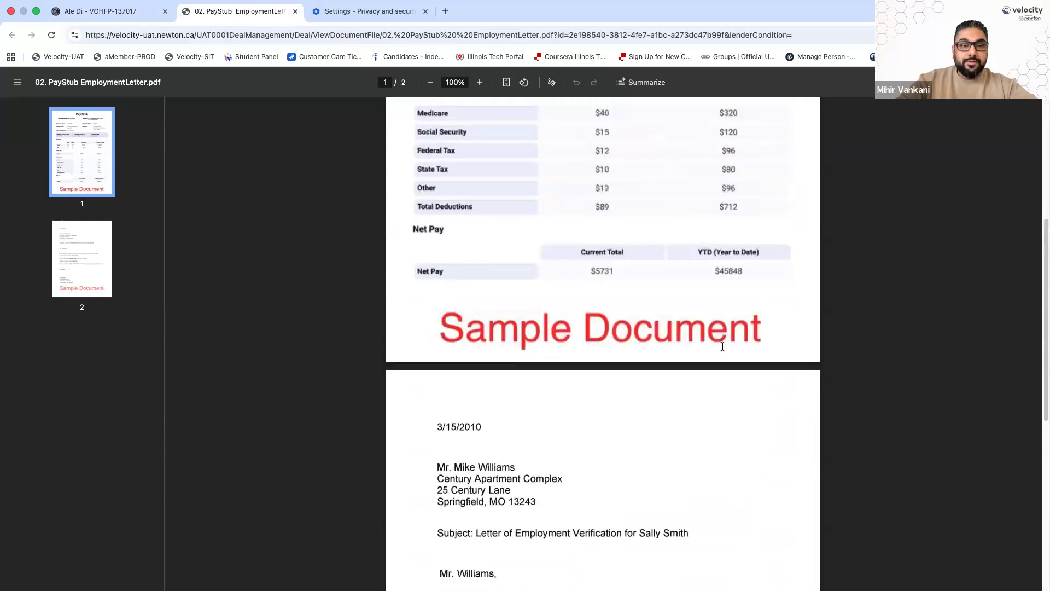
{"action": "left_click", "coordinate": [295, 11]}
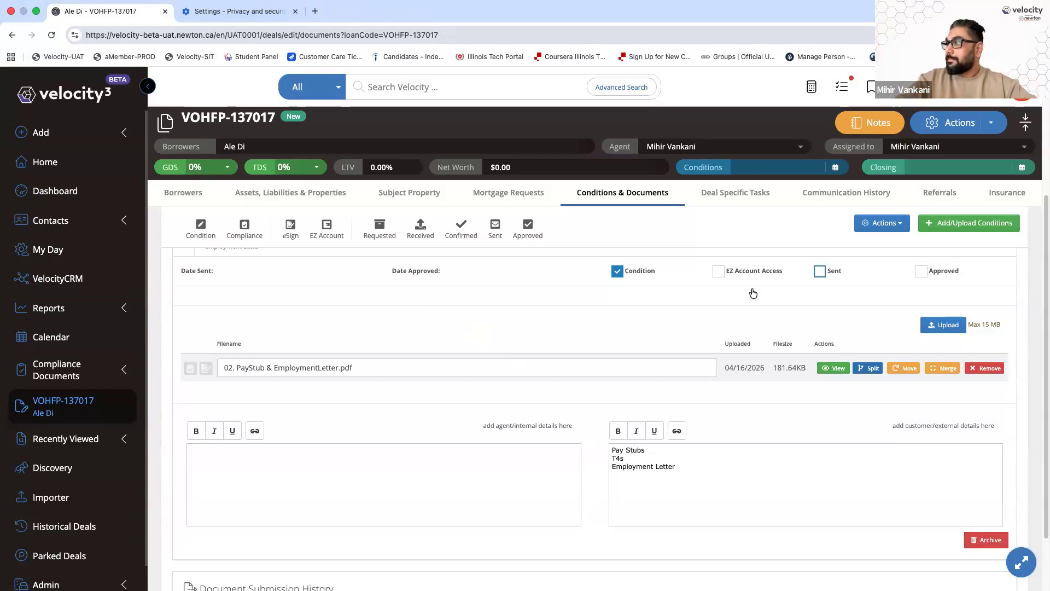
Collapse the Income Documents condition under the Income heading
{"action": "scroll", "coordinate": [657, 339], "scroll_direction": "up", "scroll_amount": 1}
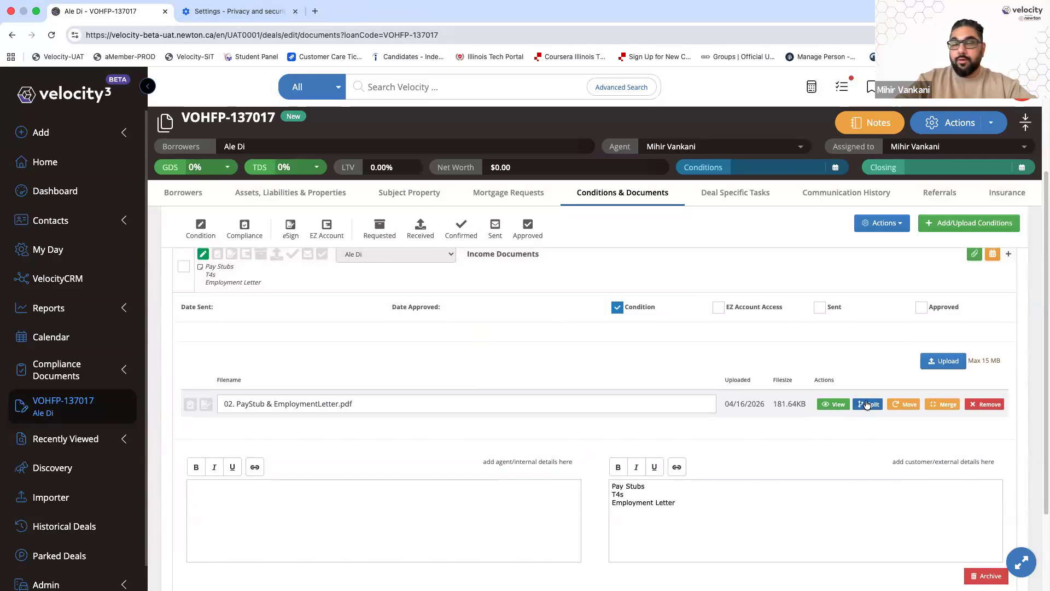
{"action": "scroll", "coordinate": [556, 355], "scroll_direction": "up", "scroll_amount": 2}
{"action": "left_click", "coordinate": [558, 348]}
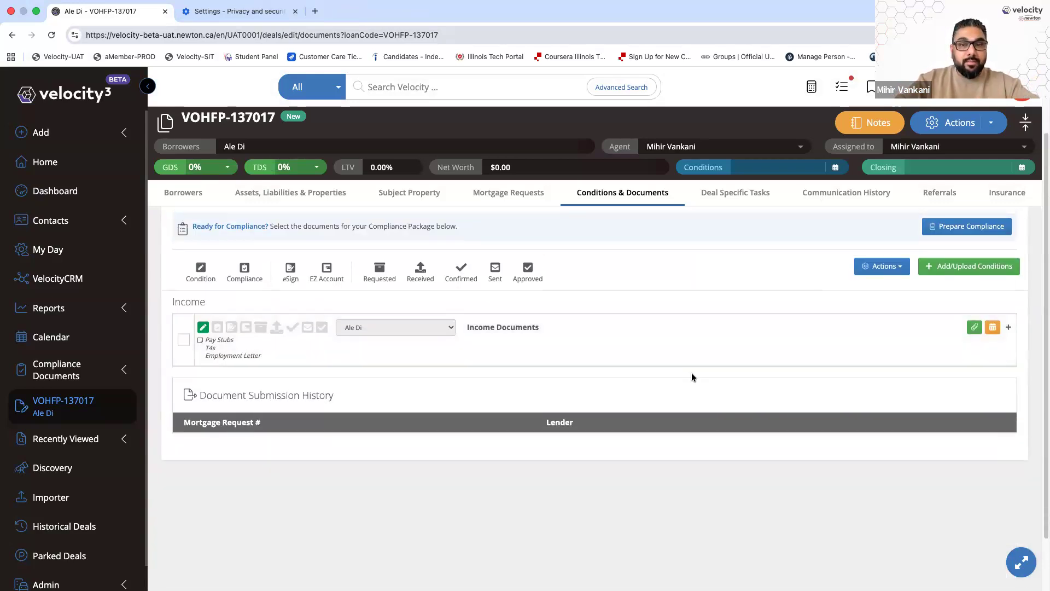
Add a Letter of Employment condition to the deal, then expand Income Documents
{"action": "left_click", "coordinate": [960, 267]}
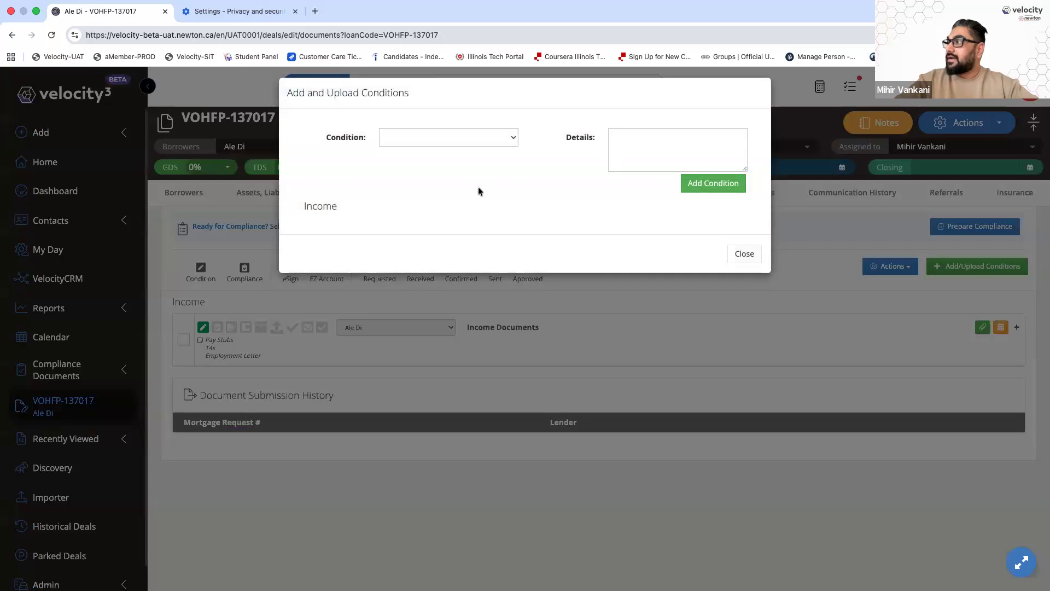
{"action": "left_click", "coordinate": [478, 140]}
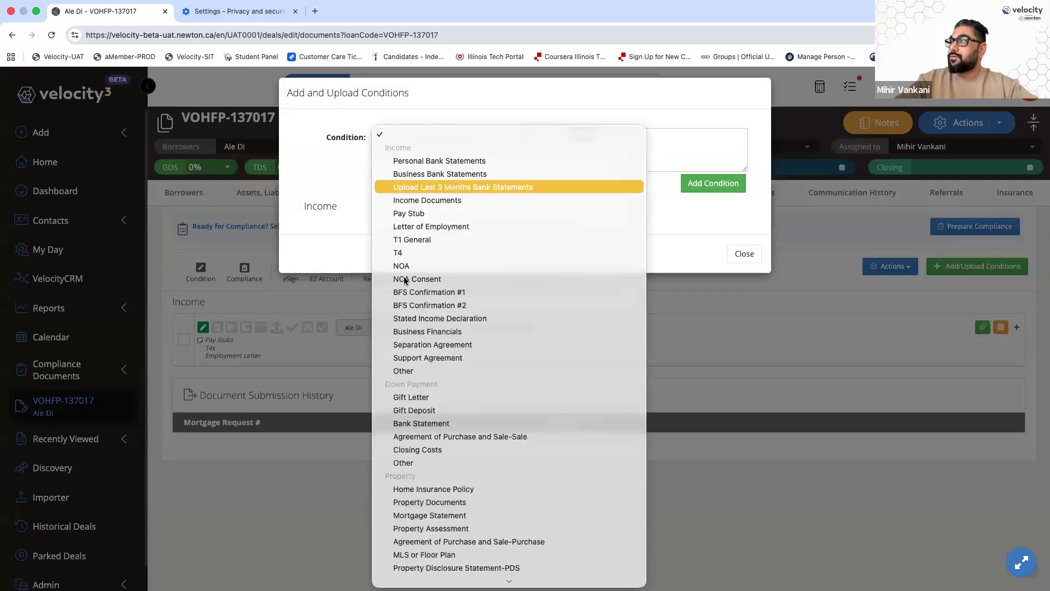
{"action": "left_click", "coordinate": [441, 227]}
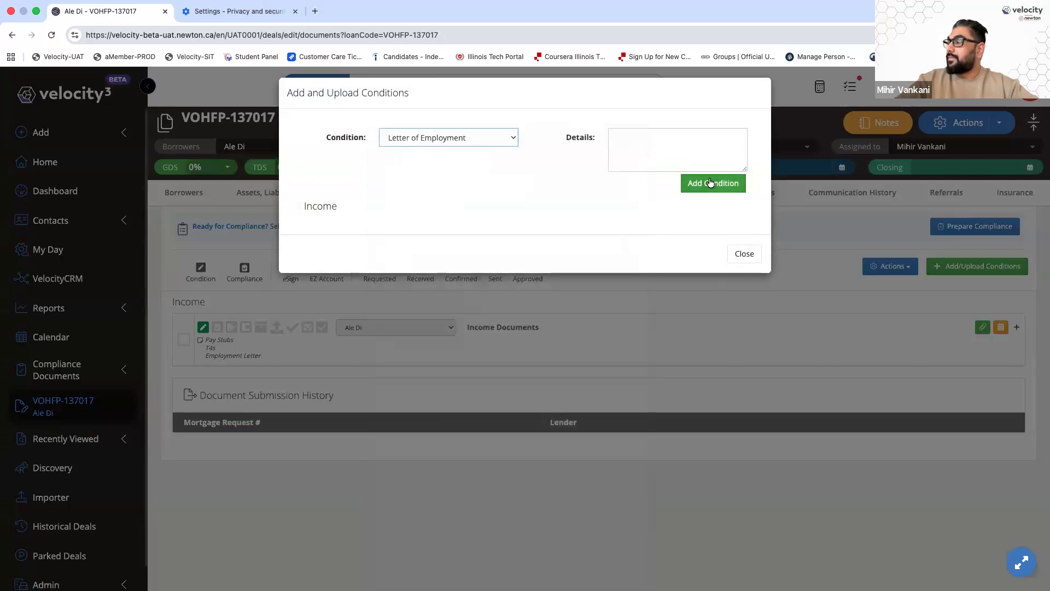
{"action": "left_click", "coordinate": [711, 182]}
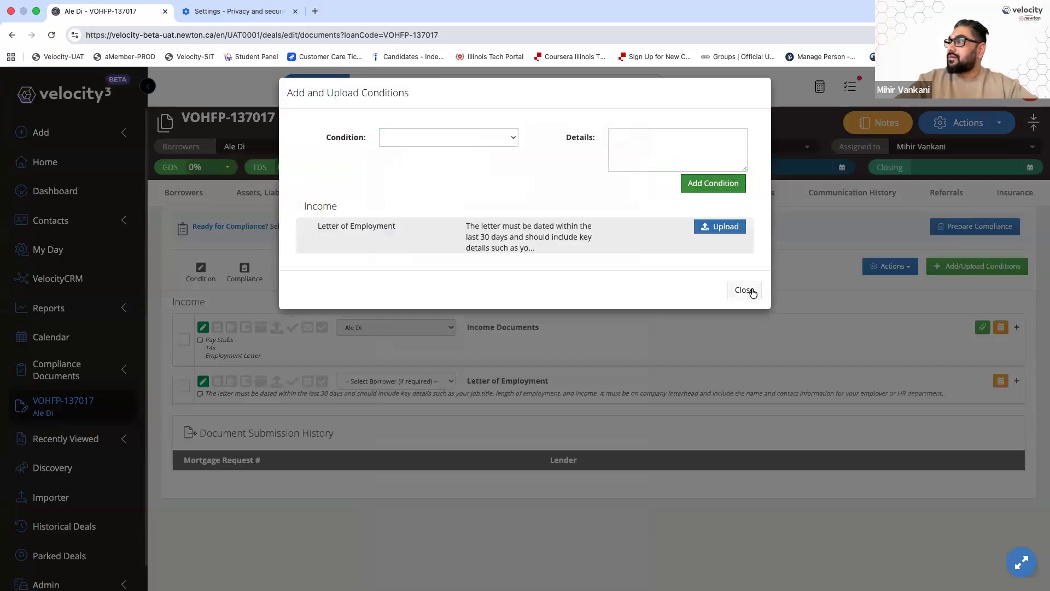
{"action": "left_click", "coordinate": [744, 291]}
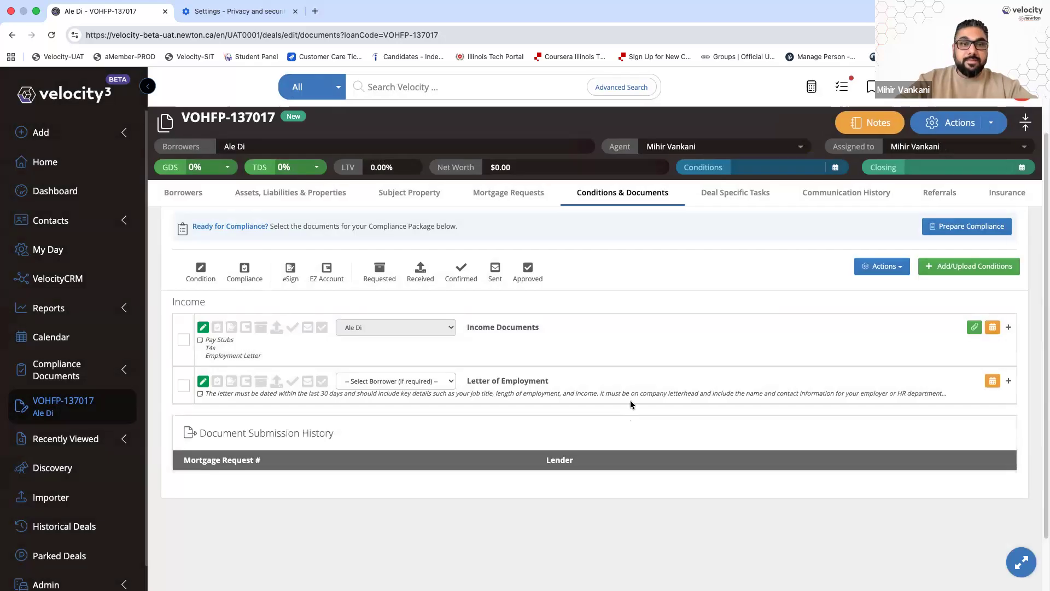
{"action": "left_click", "coordinate": [572, 346]}
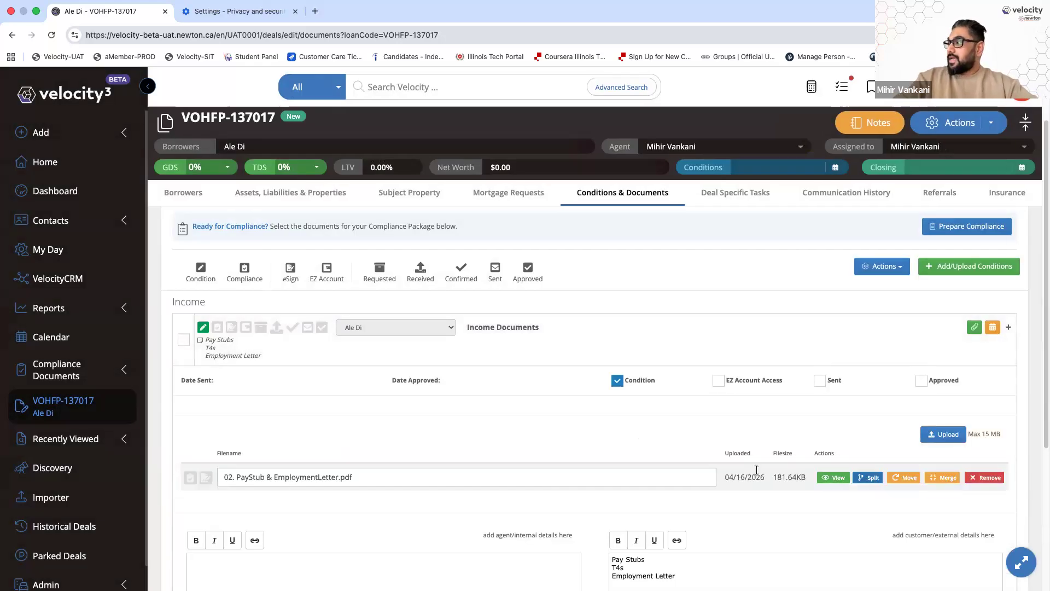
Split the PDF: pay stub page to Letter of Employment, letter page to Income Documents
{"action": "left_click", "coordinate": [874, 478]}
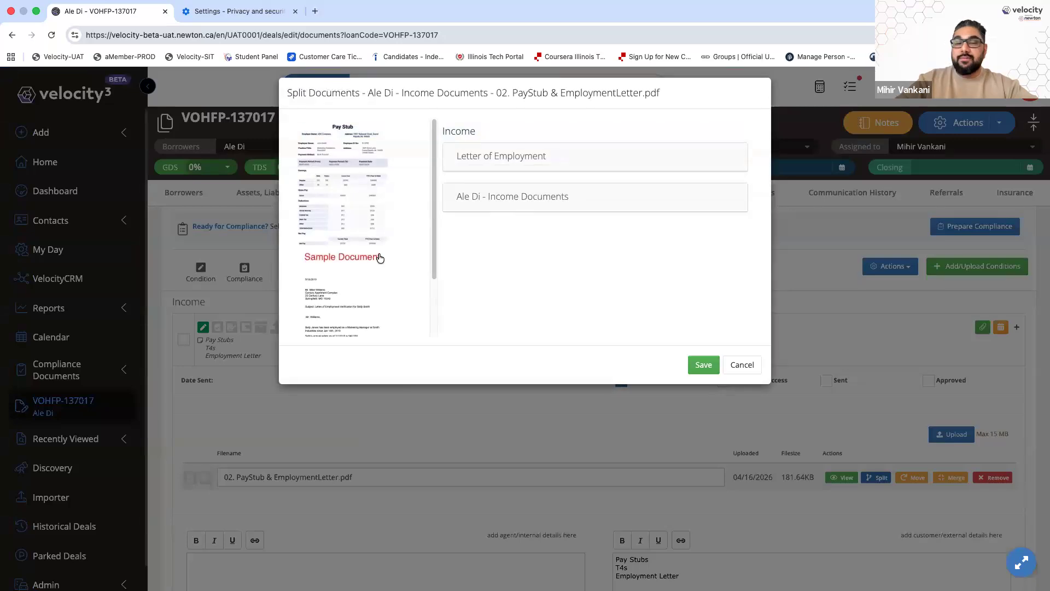
{"action": "scroll", "coordinate": [357, 215], "scroll_direction": "down", "scroll_amount": 1}
{"action": "scroll", "coordinate": [357, 215], "scroll_direction": "up", "scroll_amount": 2}
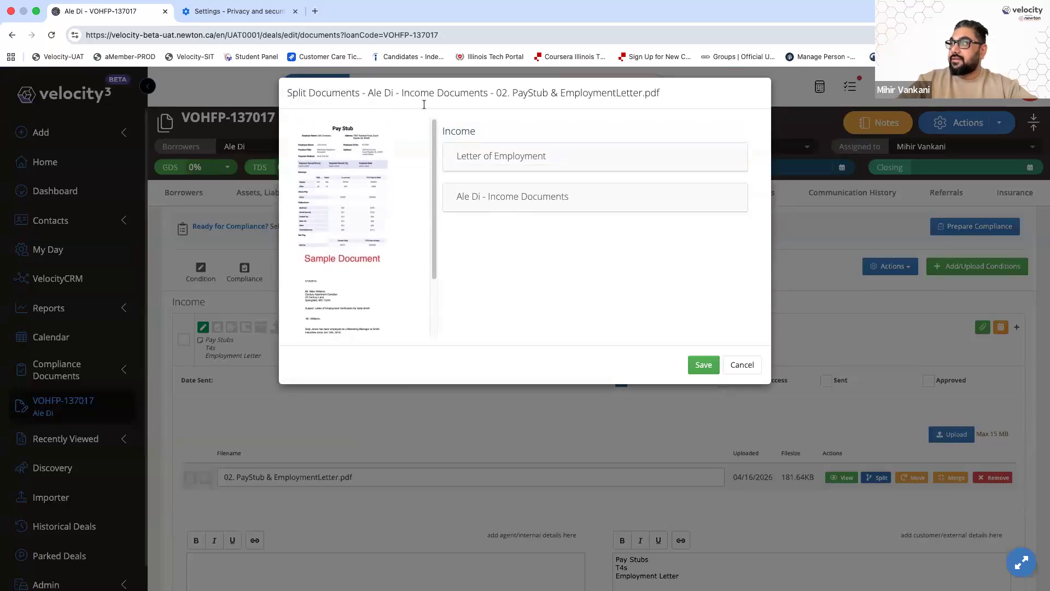
{"action": "left_click_drag", "start_coordinate": [372, 185], "coordinate": [469, 167]}
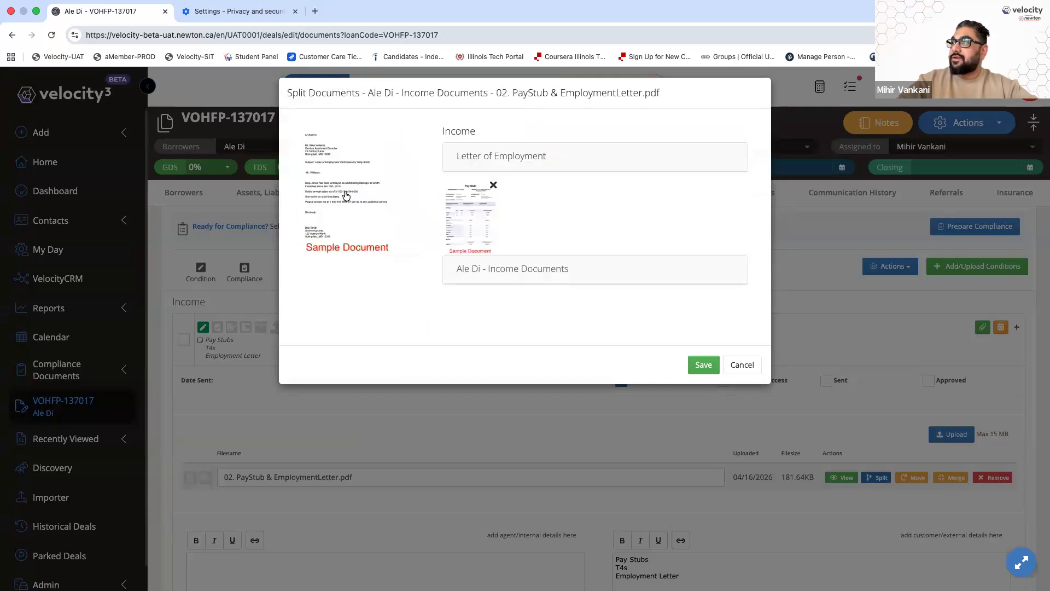
{"action": "left_click_drag", "start_coordinate": [433, 266], "coordinate": [574, 339]}
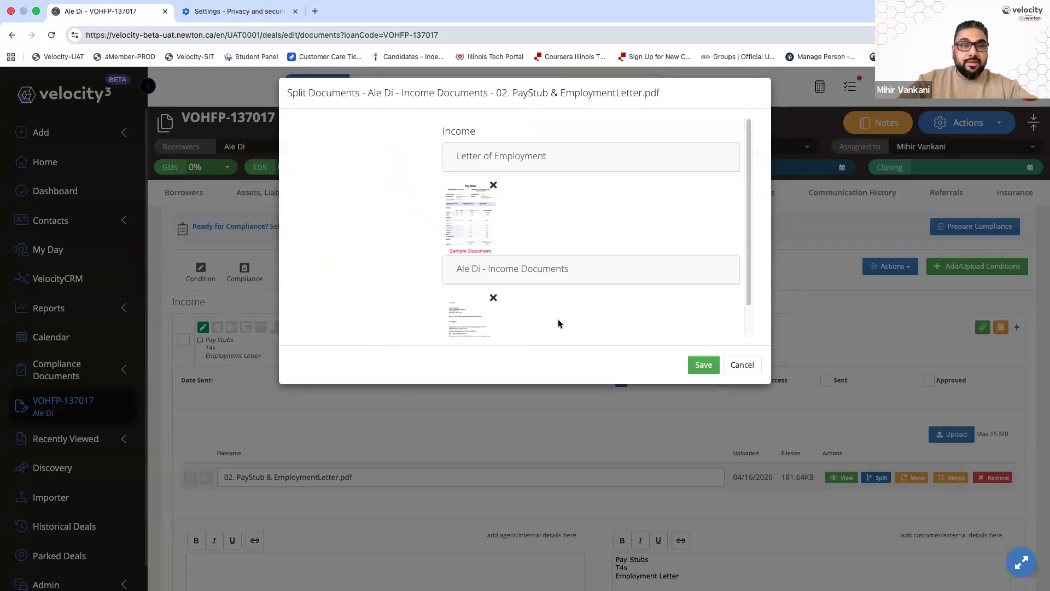
{"action": "left_click", "coordinate": [703, 365]}
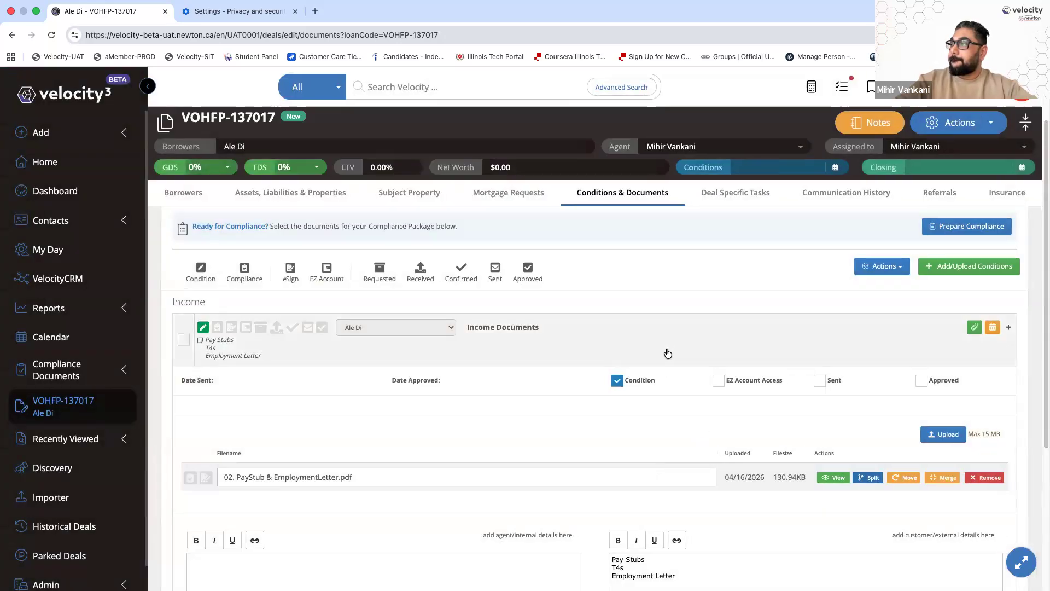
Check the remaining one-page Income Documents PDF, then leave Income Documents collapsed
{"action": "left_click", "coordinate": [833, 478]}
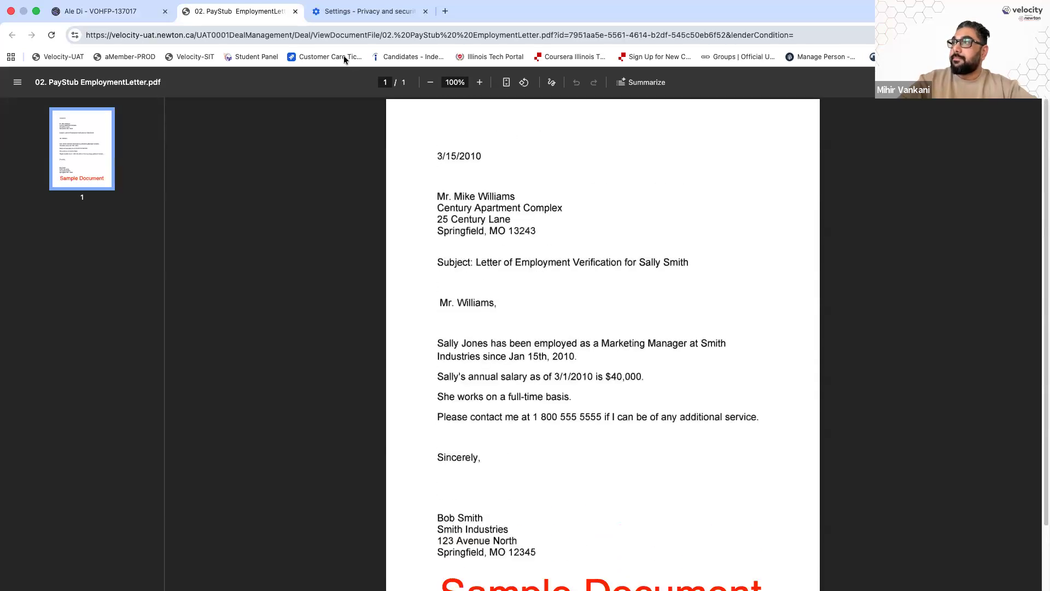
{"action": "left_click", "coordinate": [295, 11]}
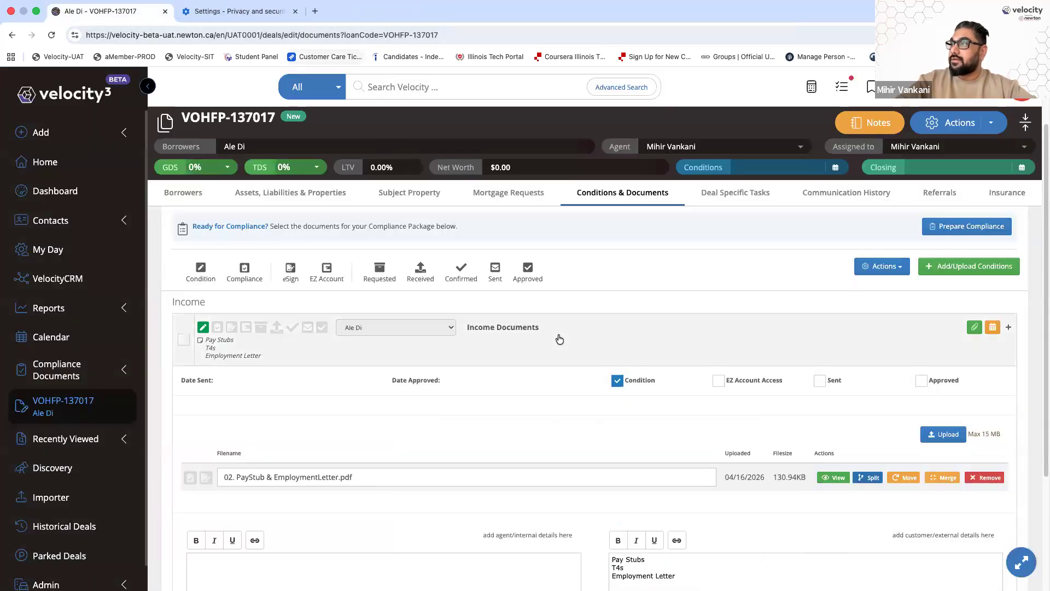
{"action": "left_click", "coordinate": [558, 339]}
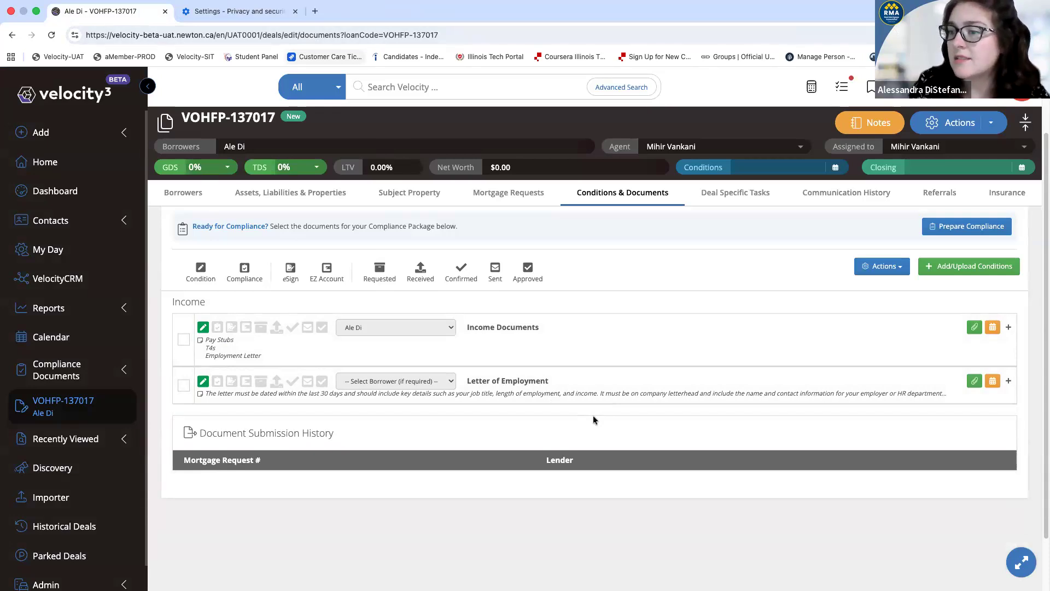
{"action": "left_click", "coordinate": [593, 342]}
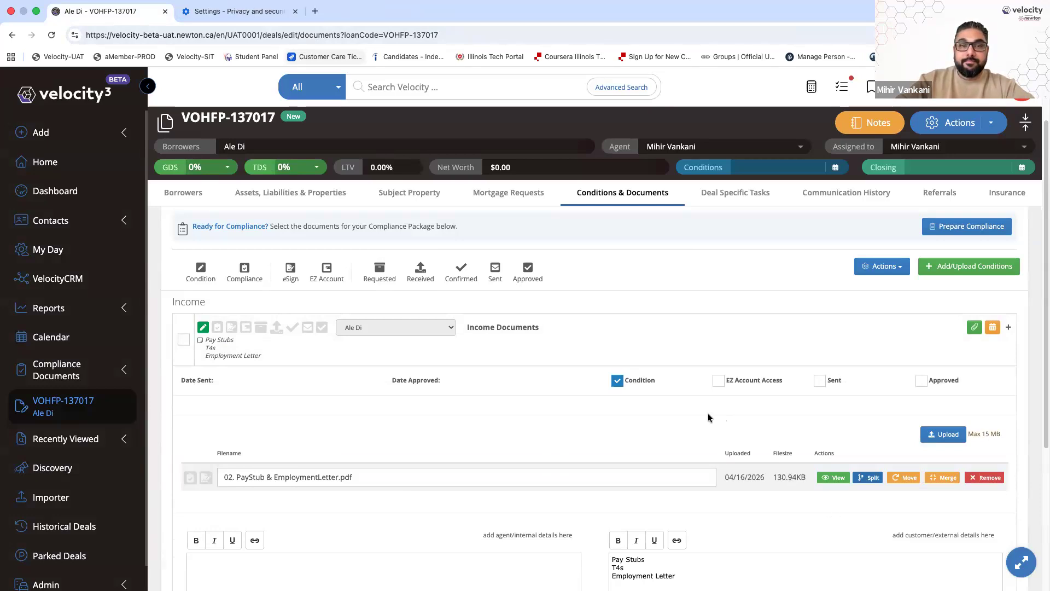
{"action": "left_click", "coordinate": [680, 337]}
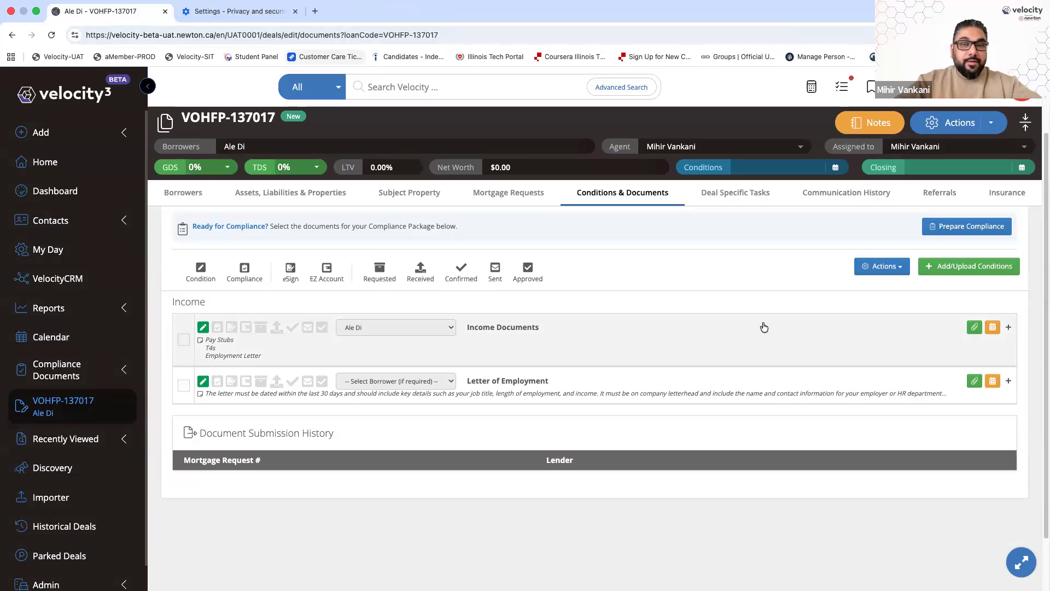
Move 02. PayStub & EmploymentLetter.pdf from Income Documents to the Letter of Employment condition
{"action": "left_click", "coordinate": [736, 342]}
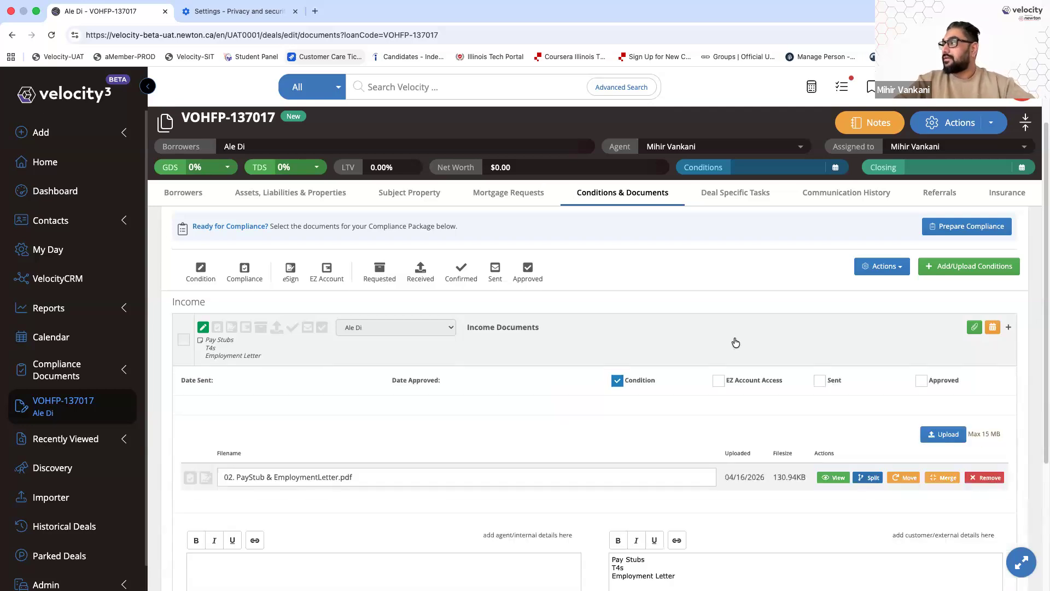
{"action": "scroll", "coordinate": [809, 416], "scroll_direction": "down", "scroll_amount": 2}
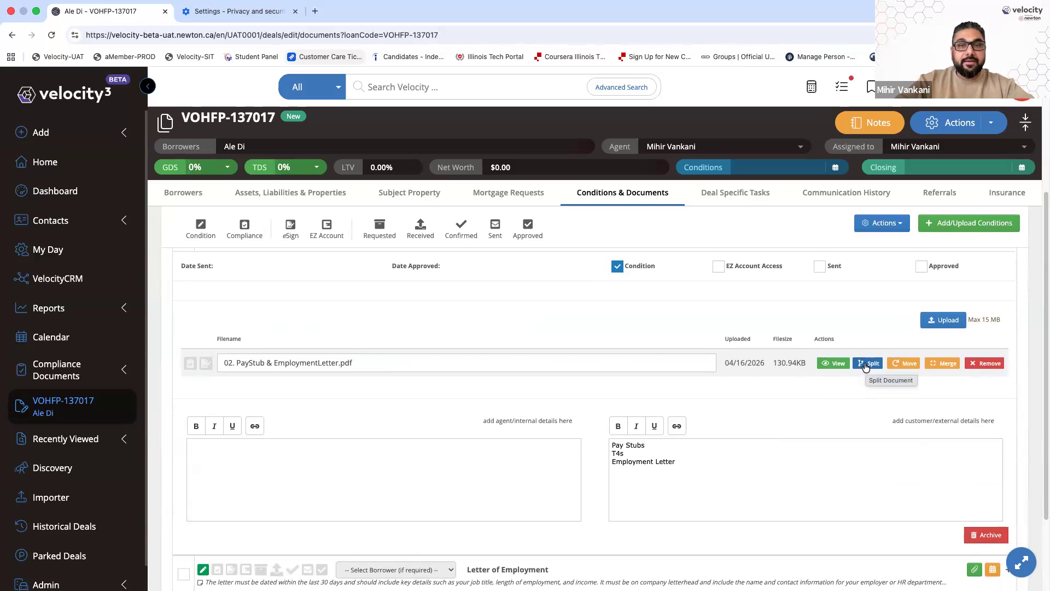
{"action": "left_click", "coordinate": [906, 365]}
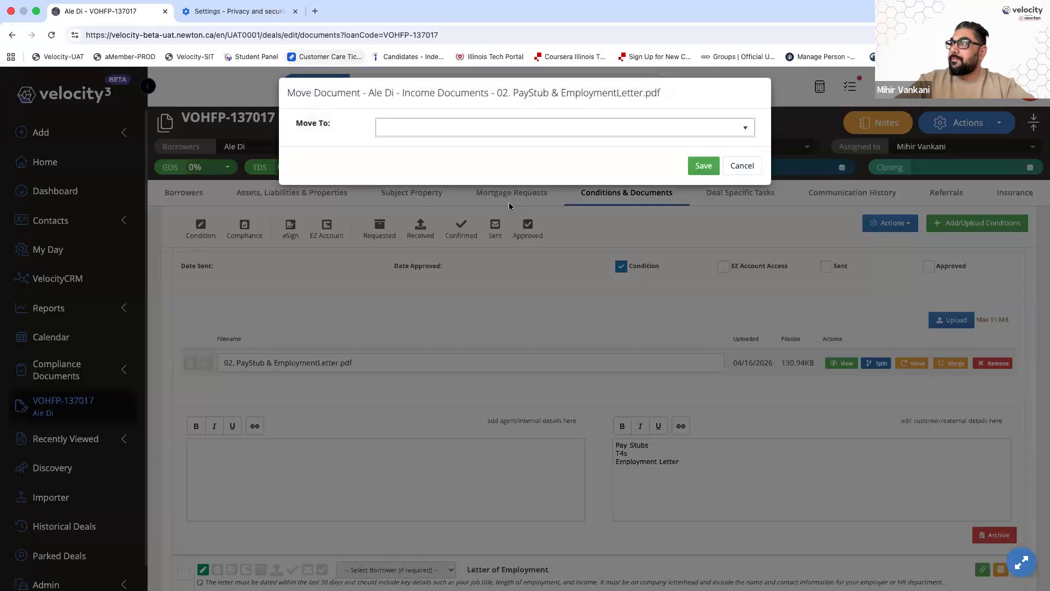
{"action": "left_click", "coordinate": [487, 136]}
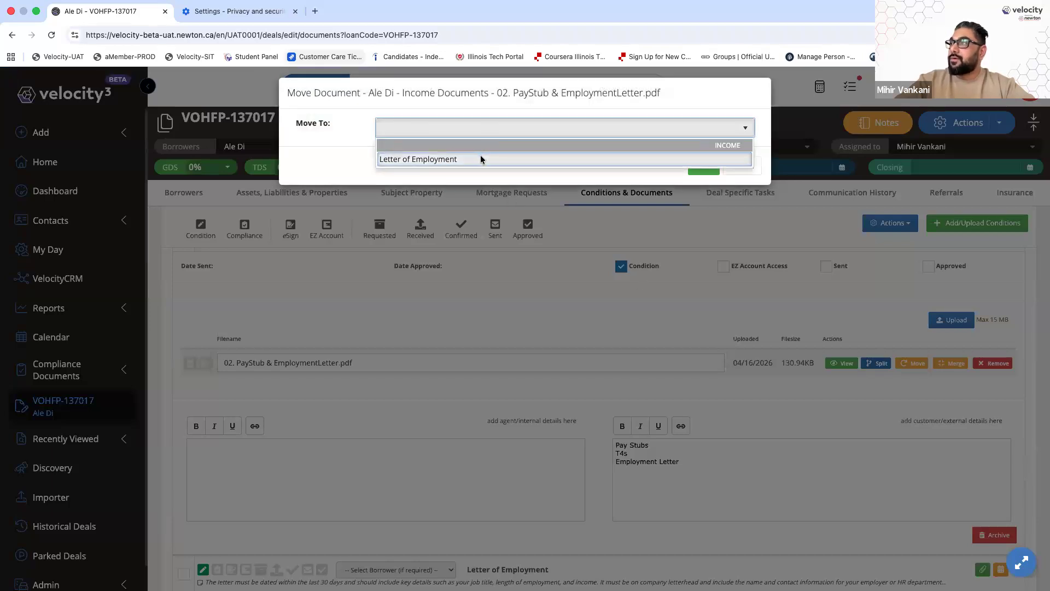
{"action": "left_click", "coordinate": [481, 159]}
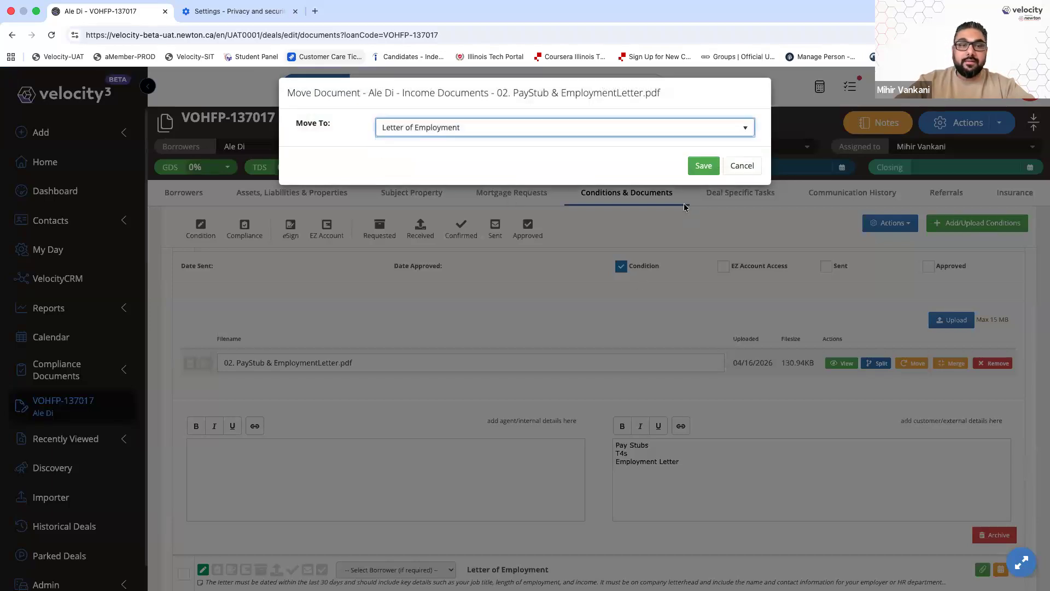
{"action": "left_click", "coordinate": [705, 167]}
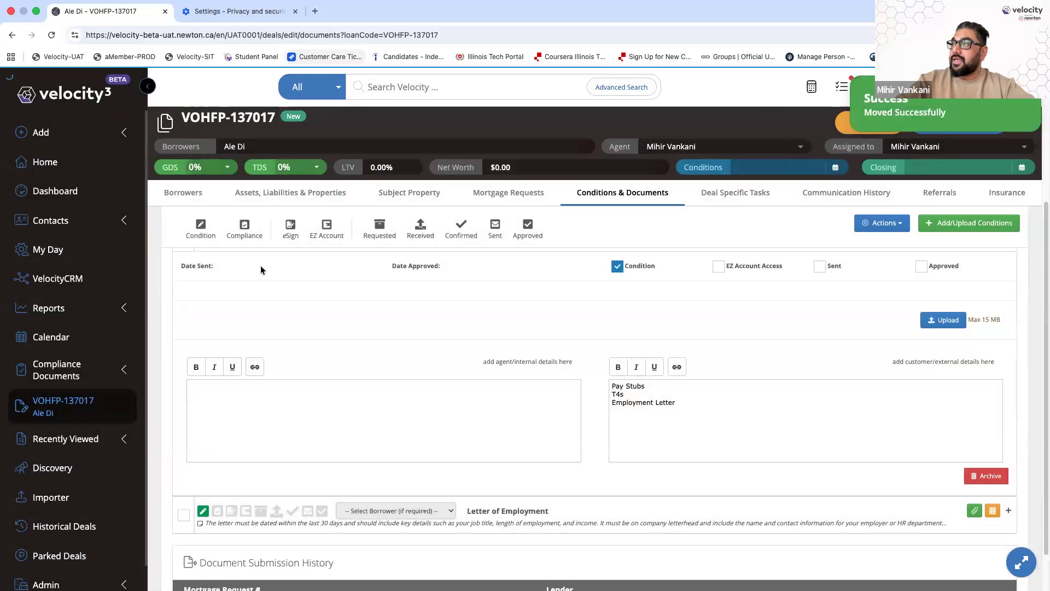
{"action": "scroll", "coordinate": [522, 357], "scroll_direction": "down", "scroll_amount": 2}
Delete the 02. PayStub & EmploymentLetter.pdf copies from the Letter of Employment condition
{"action": "left_click", "coordinate": [509, 459]}
{"action": "scroll", "coordinate": [562, 441], "scroll_direction": "down", "scroll_amount": 4}
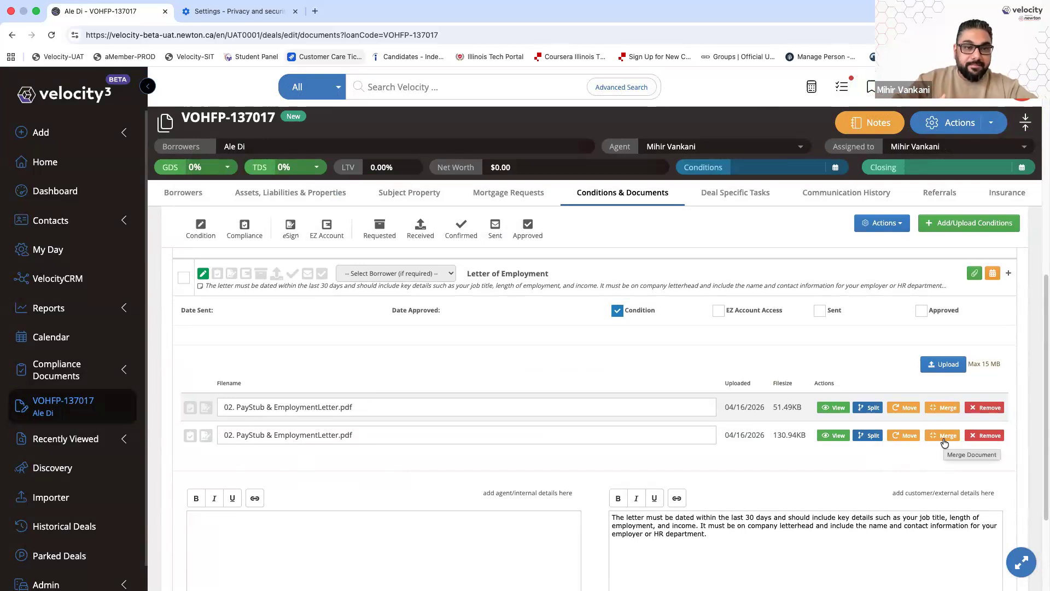
{"action": "left_click", "coordinate": [979, 407]}
{"action": "left_click", "coordinate": [574, 248]}
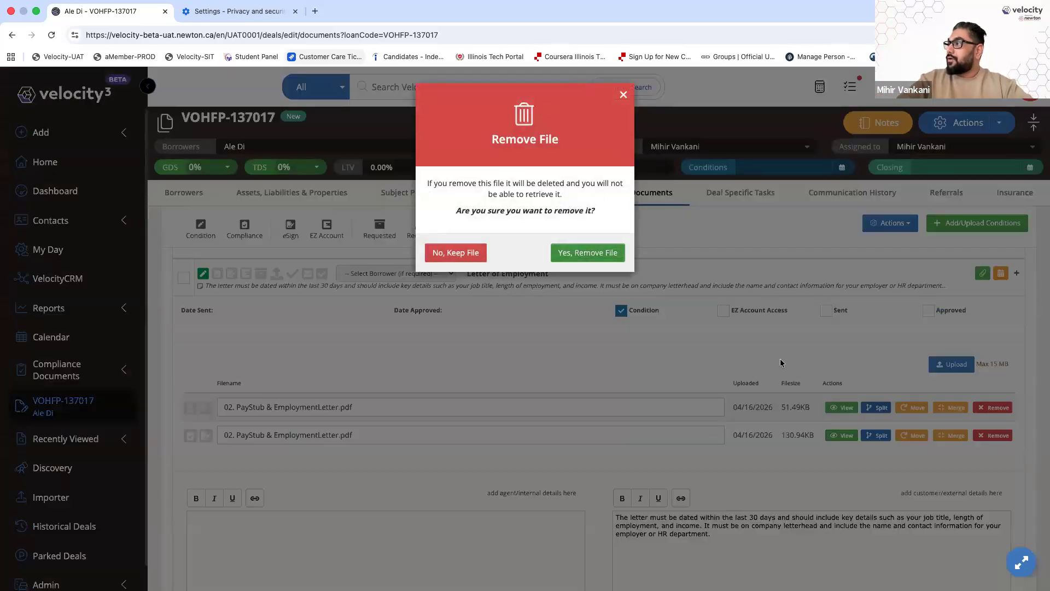
{"action": "left_click", "coordinate": [992, 408]}
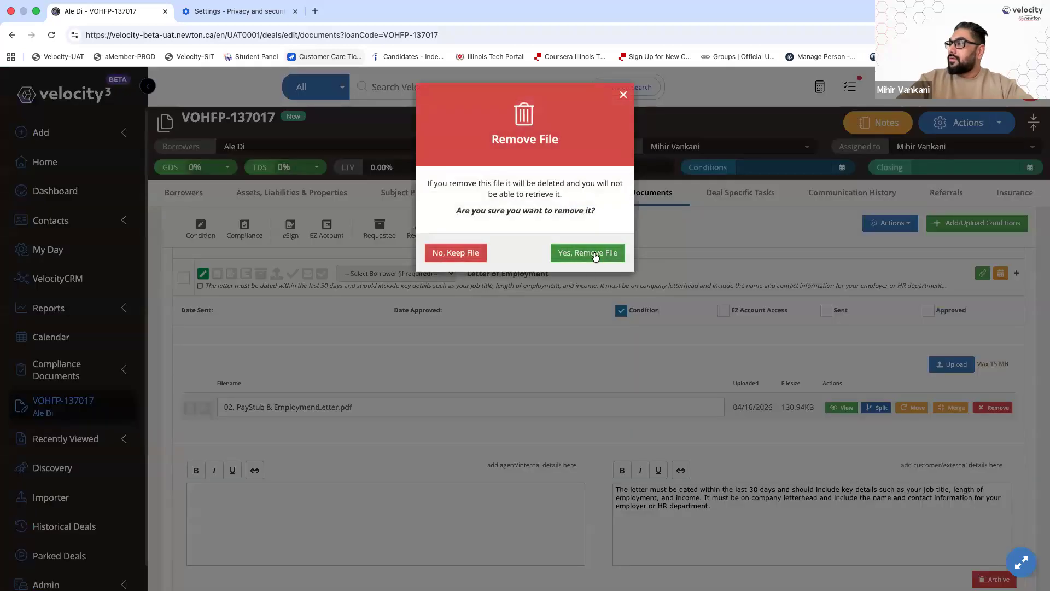
{"action": "left_click", "coordinate": [593, 253]}
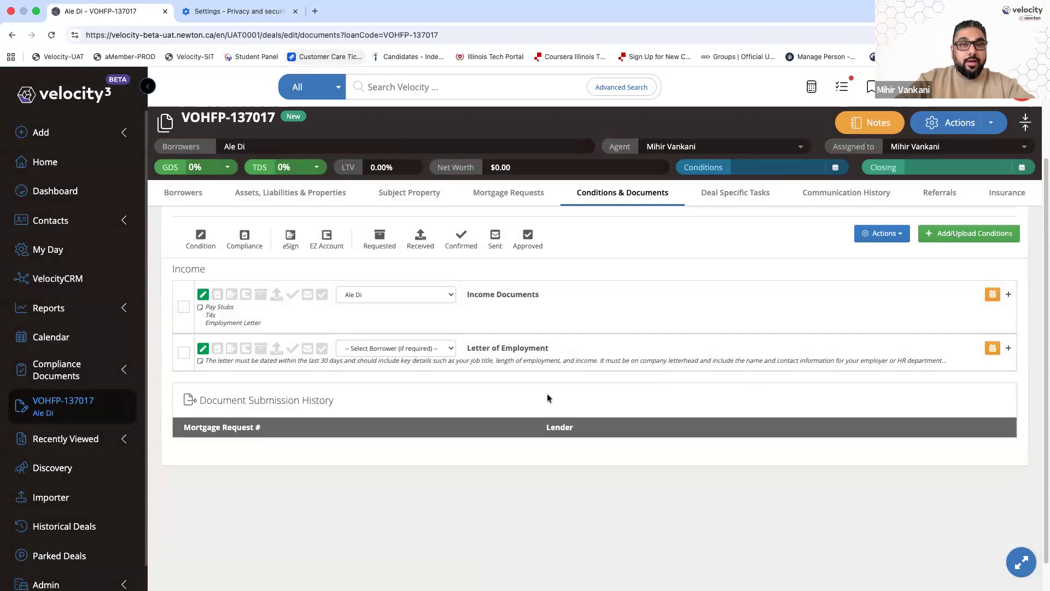
Archive the Income Documents condition
{"action": "left_click", "coordinate": [577, 304]}
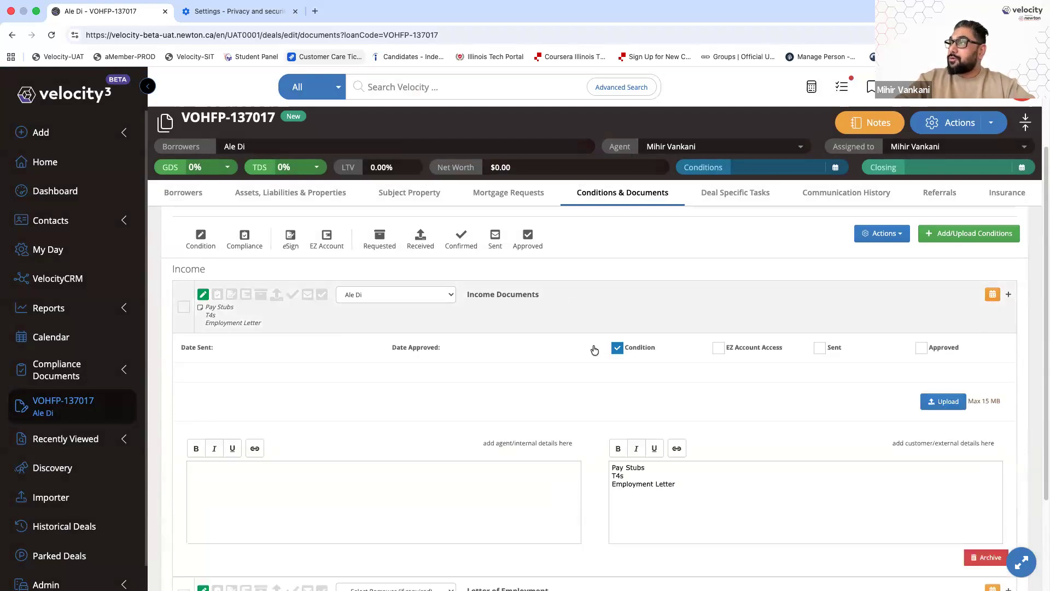
{"action": "scroll", "coordinate": [916, 472], "scroll_direction": "down", "scroll_amount": 2}
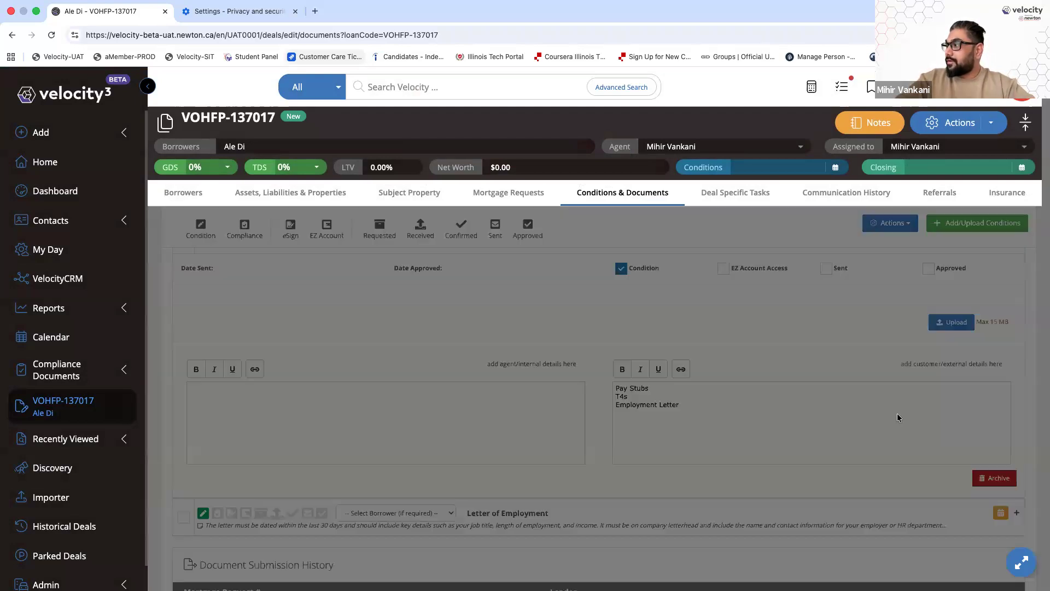
{"action": "left_click", "coordinate": [721, 165]}
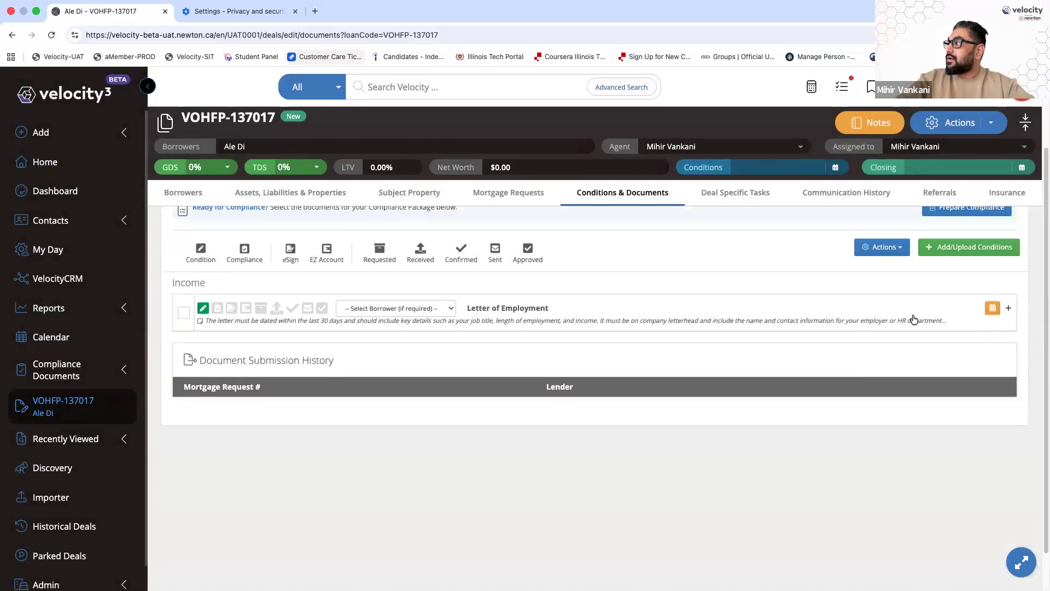
Add a Pay Stub condition to the deal
{"action": "left_click", "coordinate": [959, 287]}
{"action": "left_click", "coordinate": [471, 137]}
{"action": "left_click", "coordinate": [458, 213]}
{"action": "left_click", "coordinate": [721, 192]}
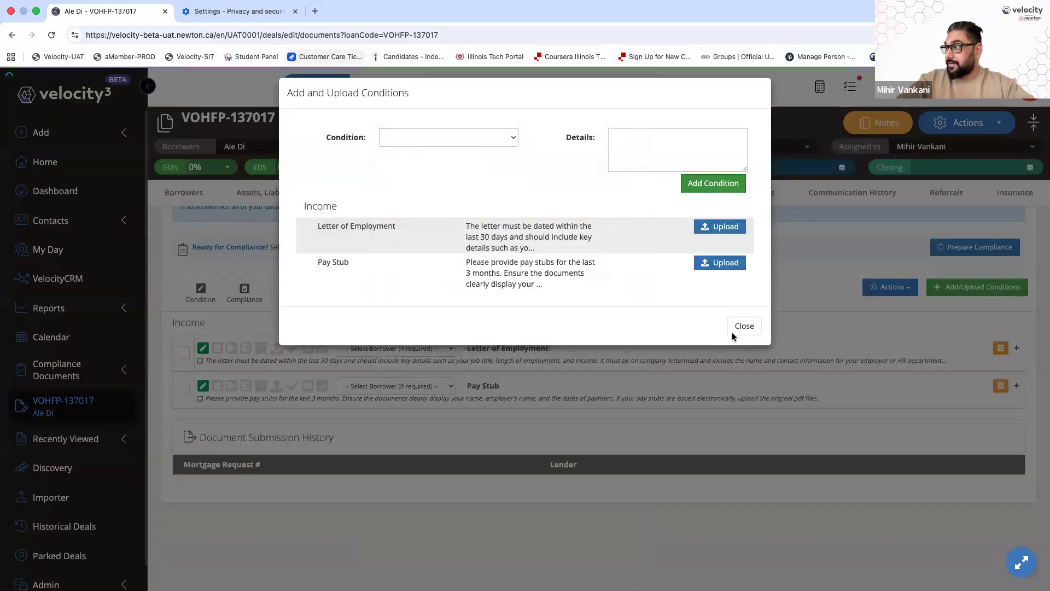
{"action": "left_click", "coordinate": [743, 326]}
Assign both Letter of Employment and Pay Stub to the borrower
{"action": "left_click", "coordinate": [416, 291]}
{"action": "left_click", "coordinate": [394, 305]}
{"action": "left_click", "coordinate": [391, 330]}
{"action": "left_click", "coordinate": [391, 341]}
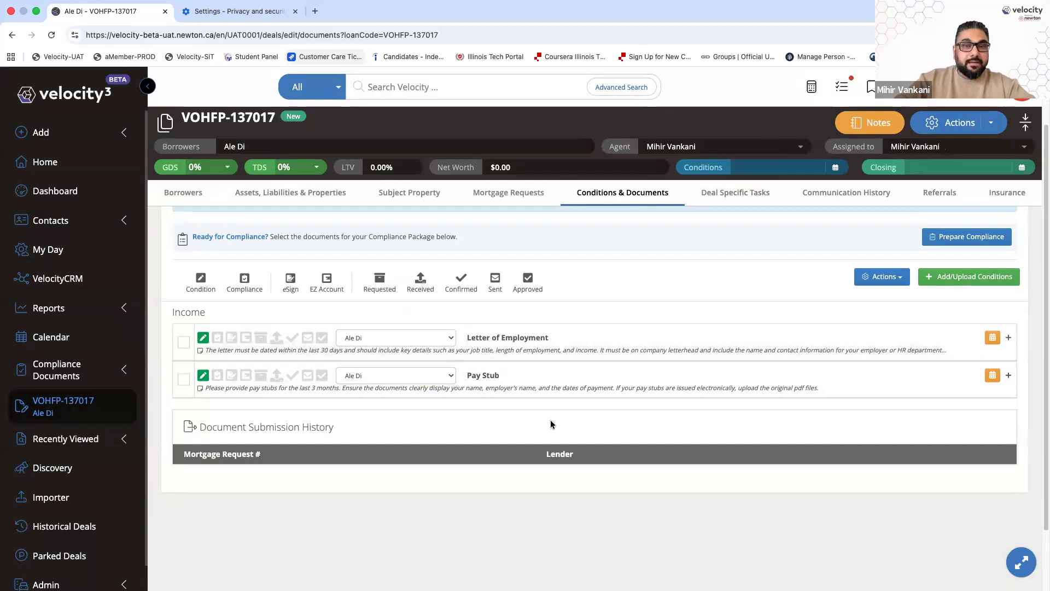
Select Letter of Employment and Pay Stub and open the Actions list for them
{"action": "left_click", "coordinate": [183, 342]}
{"action": "left_click", "coordinate": [184, 379]}
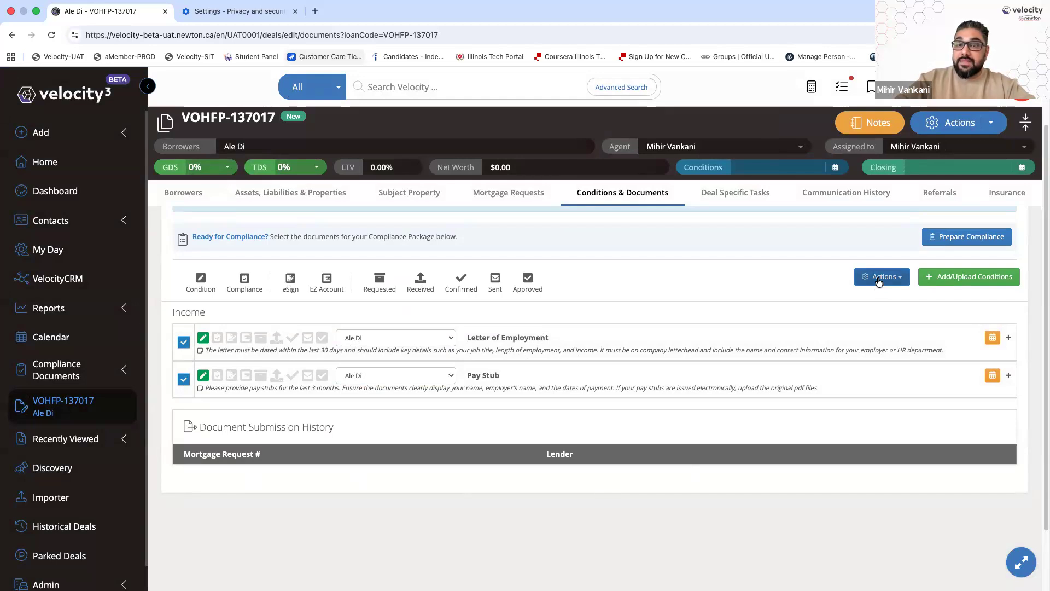
{"action": "scroll", "coordinate": [874, 290], "scroll_direction": "up", "scroll_amount": 3}
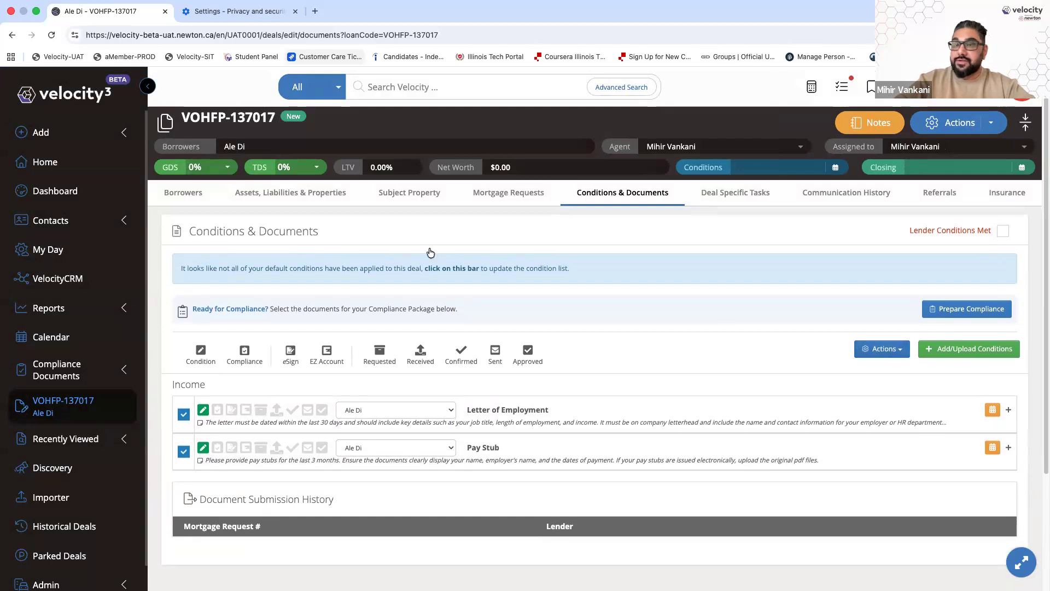
{"action": "left_click", "coordinate": [990, 124]}
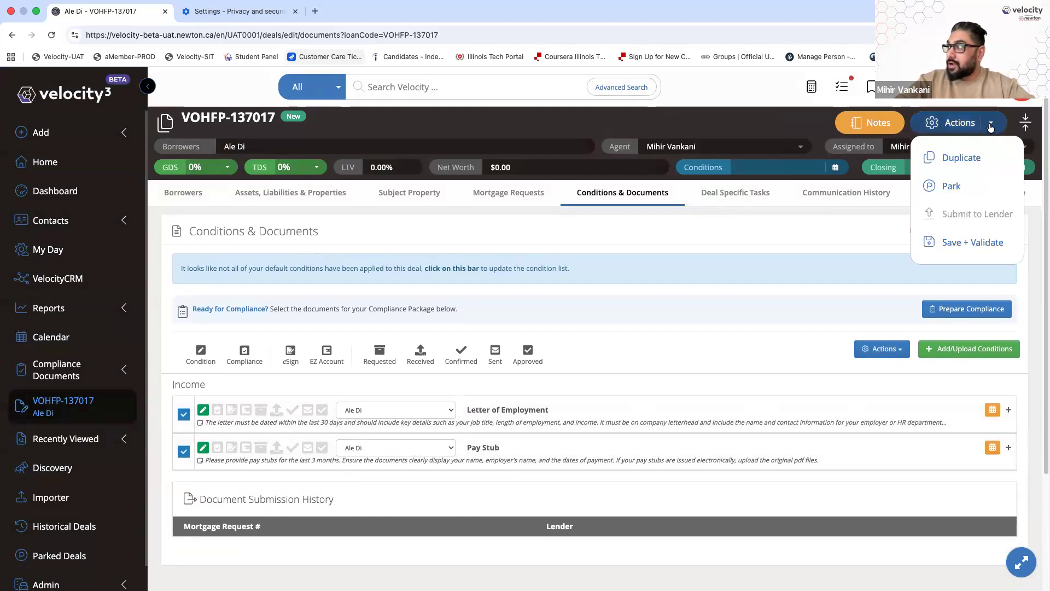
{"action": "left_click", "coordinate": [735, 346]}
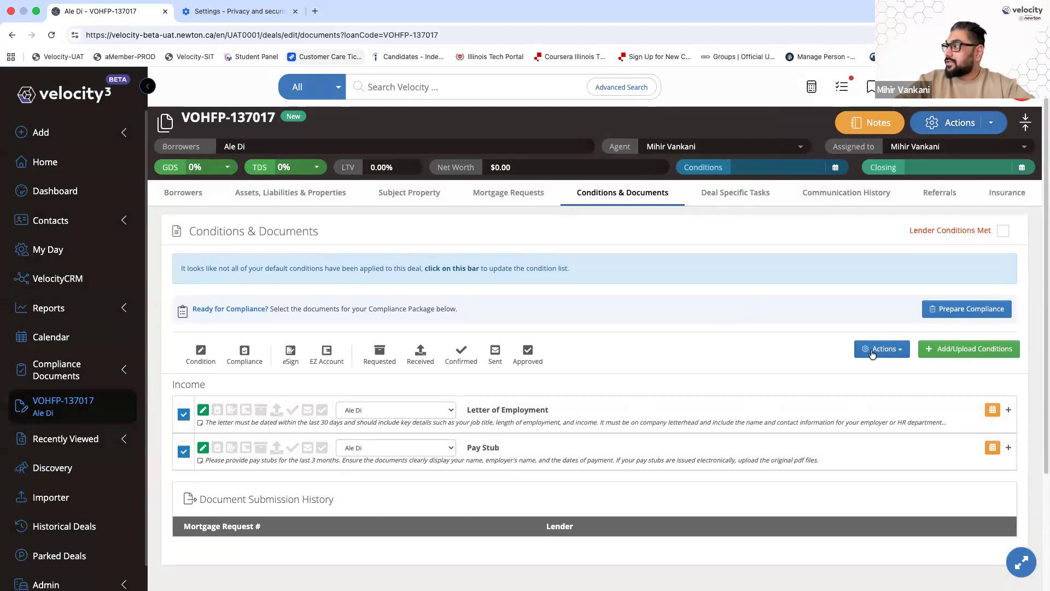
{"action": "scroll", "coordinate": [889, 356], "scroll_direction": "down", "scroll_amount": 2}
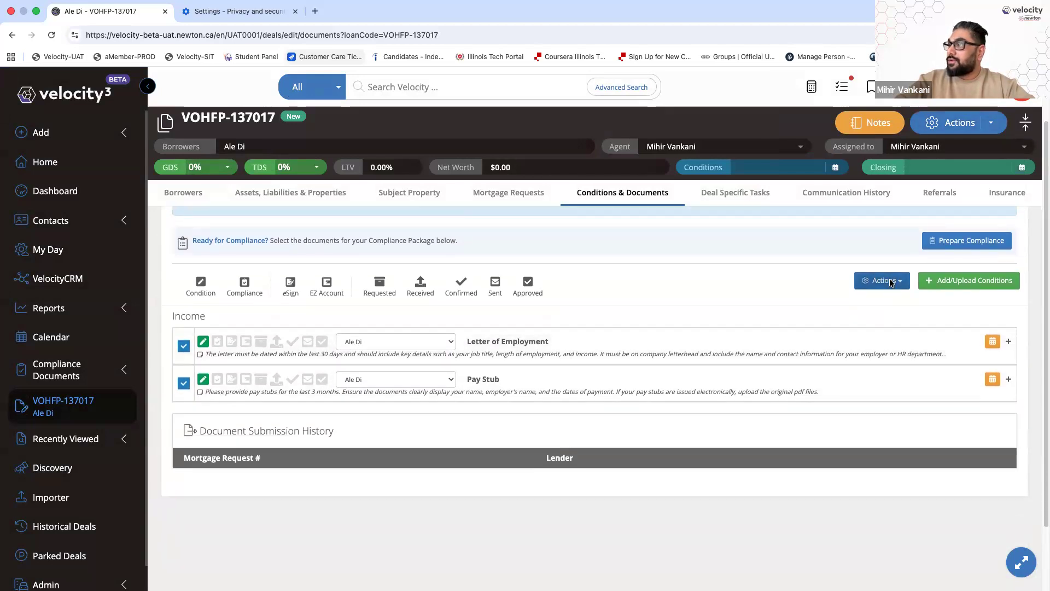
{"action": "scroll", "coordinate": [891, 262], "scroll_direction": "down", "scroll_amount": 2}
{"action": "left_click", "coordinate": [894, 245]}
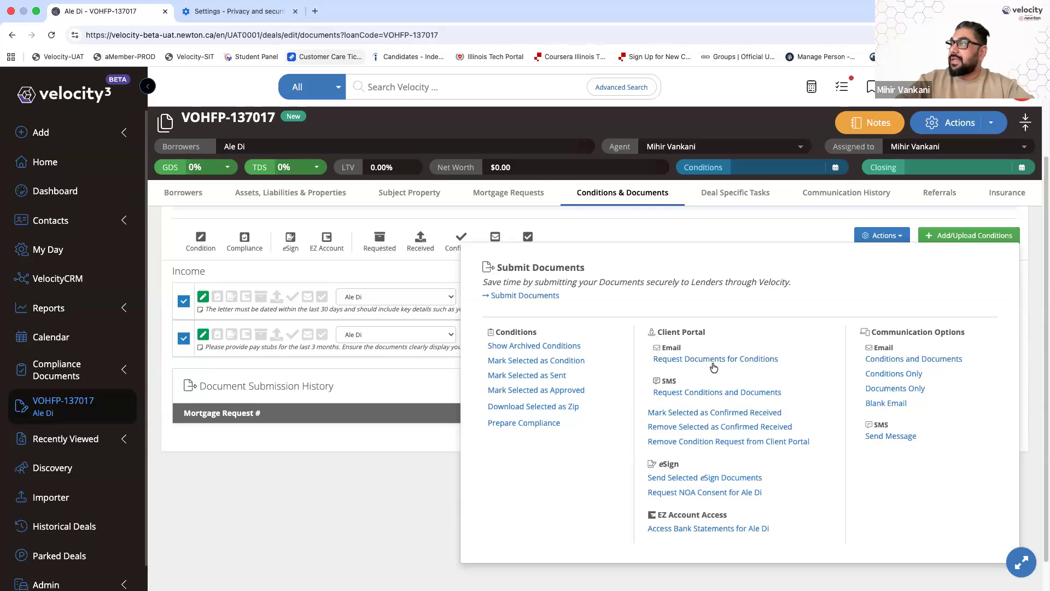
Start a document-request email for the ticked conditions, then cancel it without sending
{"action": "left_click", "coordinate": [746, 360]}
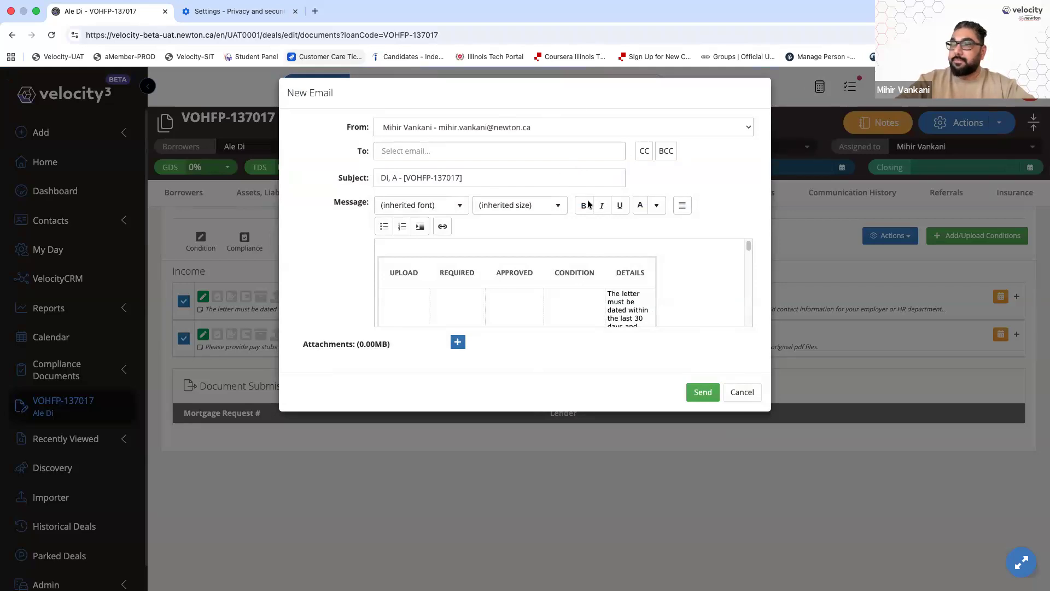
{"action": "left_click", "coordinate": [736, 391]}
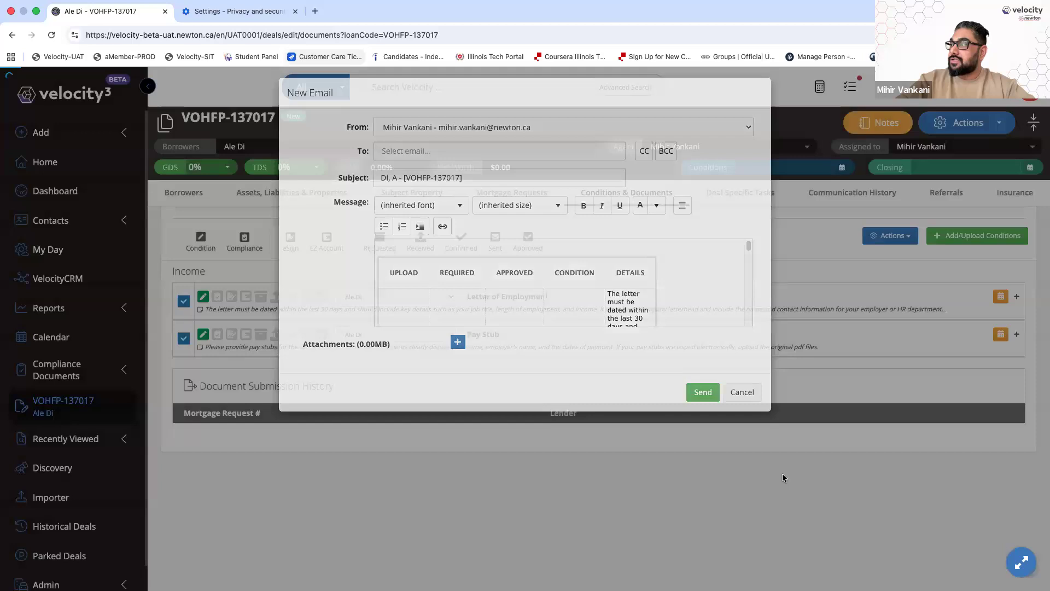
Enter the borrower's e-mail address in the Details Email field, then go back to Conditions & Documents
{"action": "left_click", "coordinate": [200, 199]}
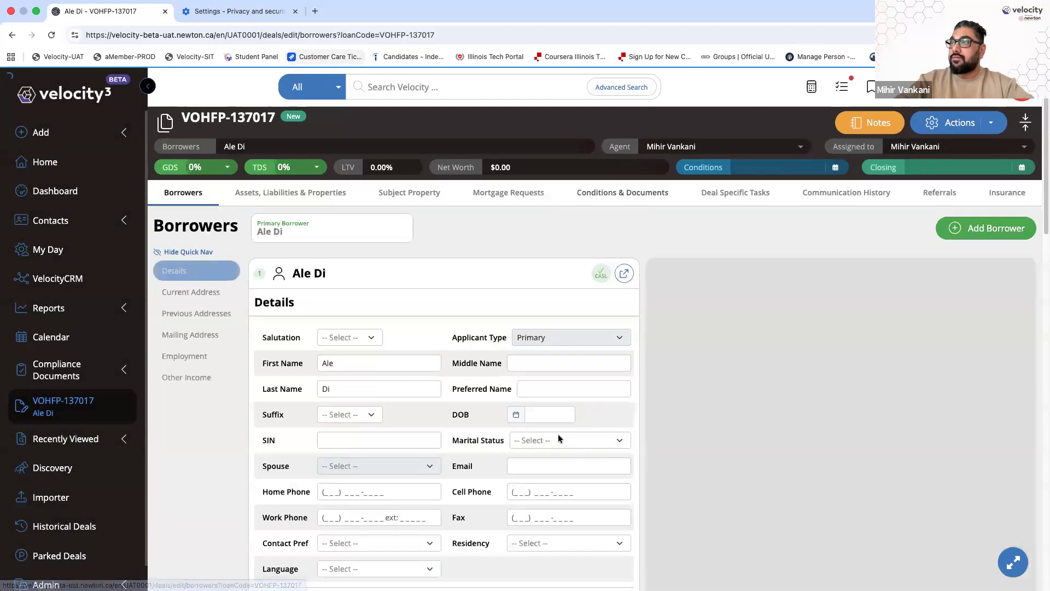
{"action": "scroll", "coordinate": [557, 438], "scroll_direction": "down", "scroll_amount": 3}
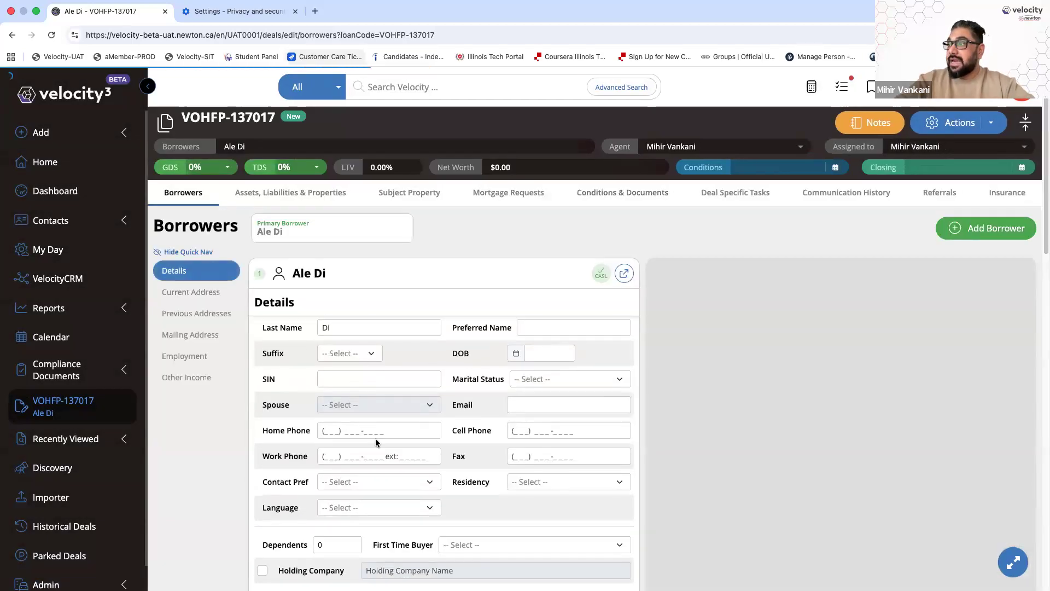
{"action": "left_click", "coordinate": [583, 410]}
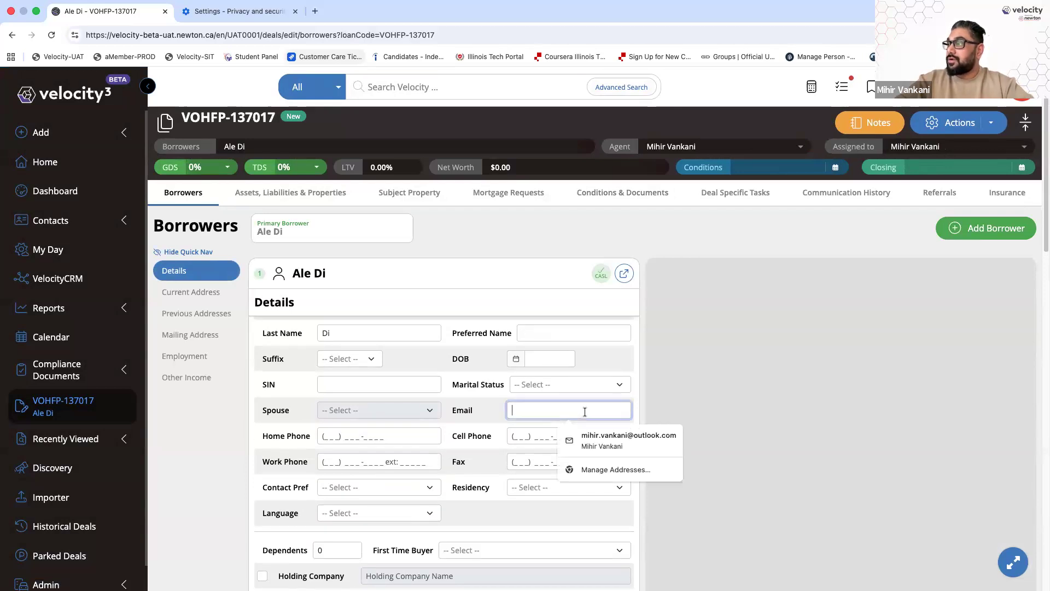
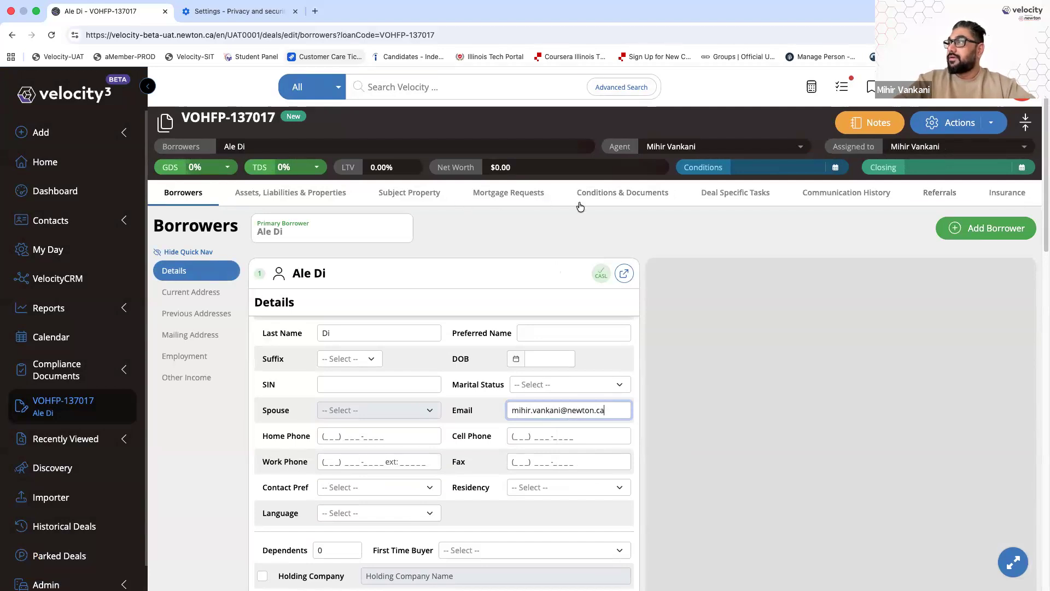
{"action": "left_click", "coordinate": [627, 196]}
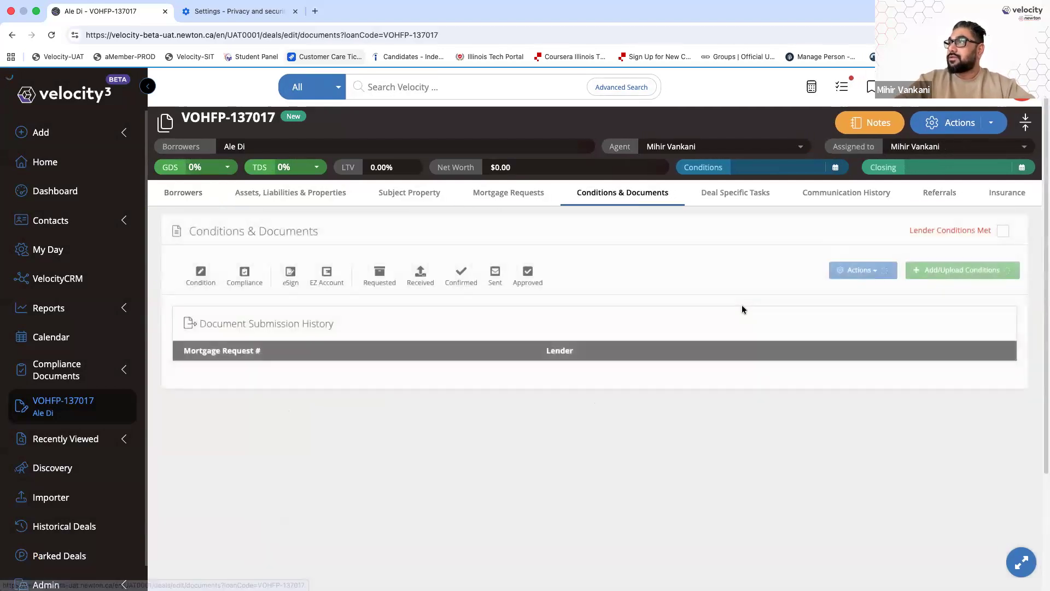
Tick Letter of Employment and Pay Stub and start a Request Documents for Conditions email
{"action": "scroll", "coordinate": [741, 309], "scroll_direction": "down", "scroll_amount": 3}
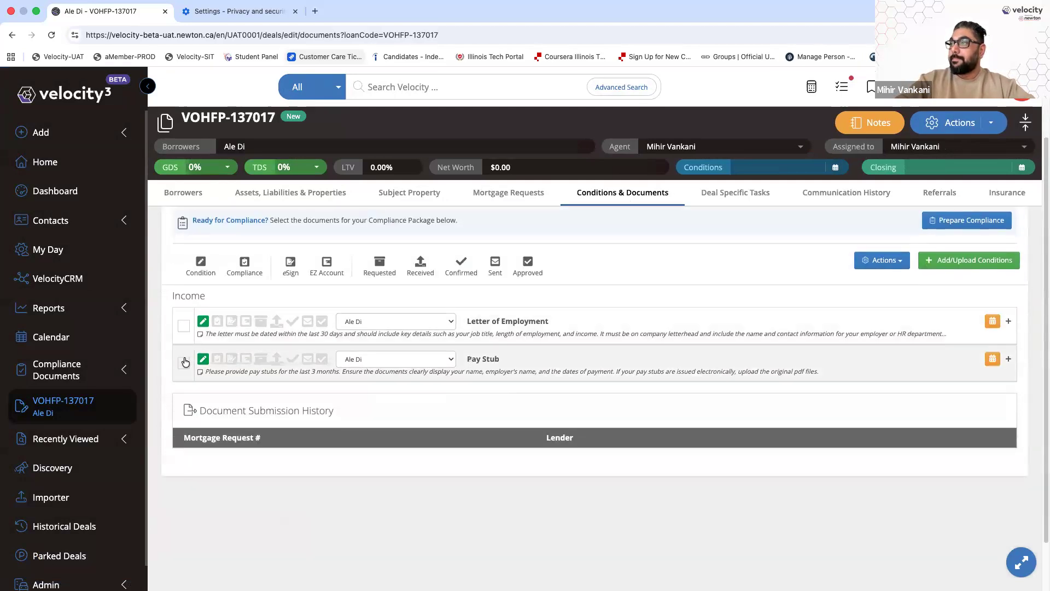
{"action": "left_click", "coordinate": [183, 327]}
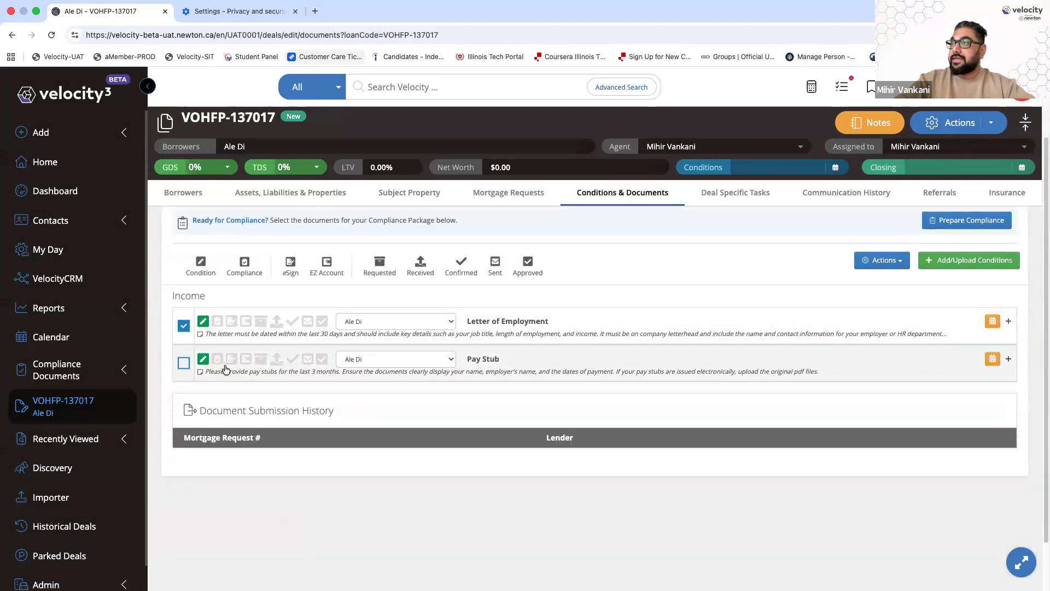
{"action": "left_click", "coordinate": [184, 363]}
{"action": "left_click", "coordinate": [881, 265]}
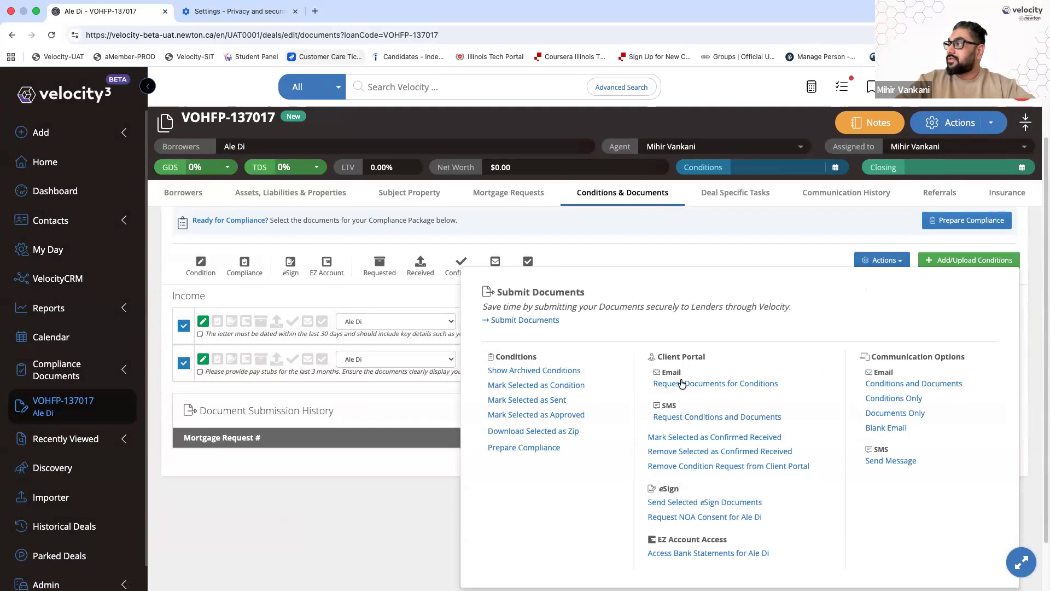
{"action": "left_click", "coordinate": [715, 384]}
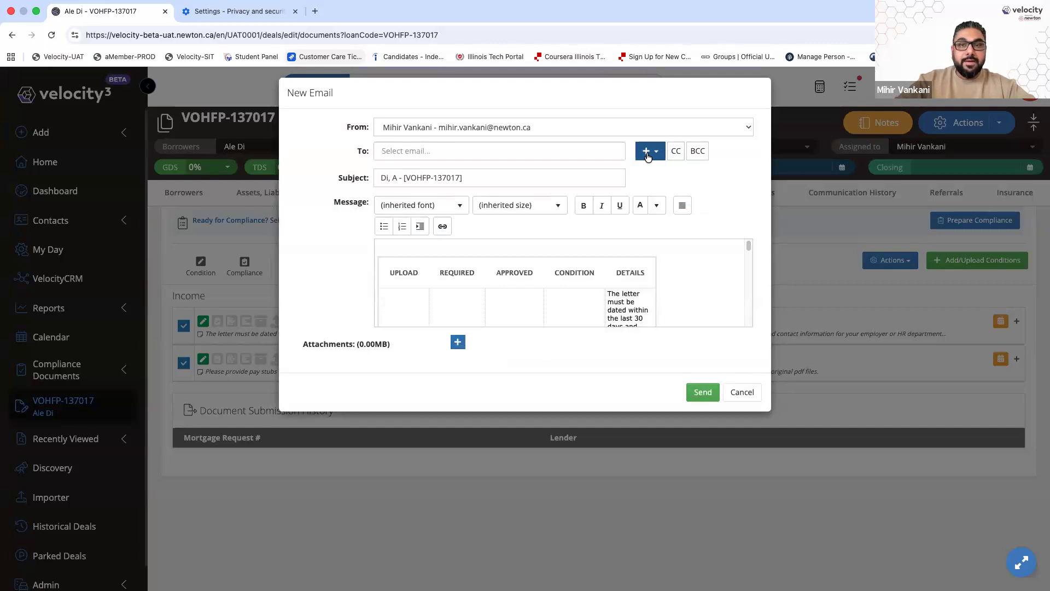
Address the email to the borrower and add the line 'Please upload the following documents.'
{"action": "left_click", "coordinate": [648, 155]}
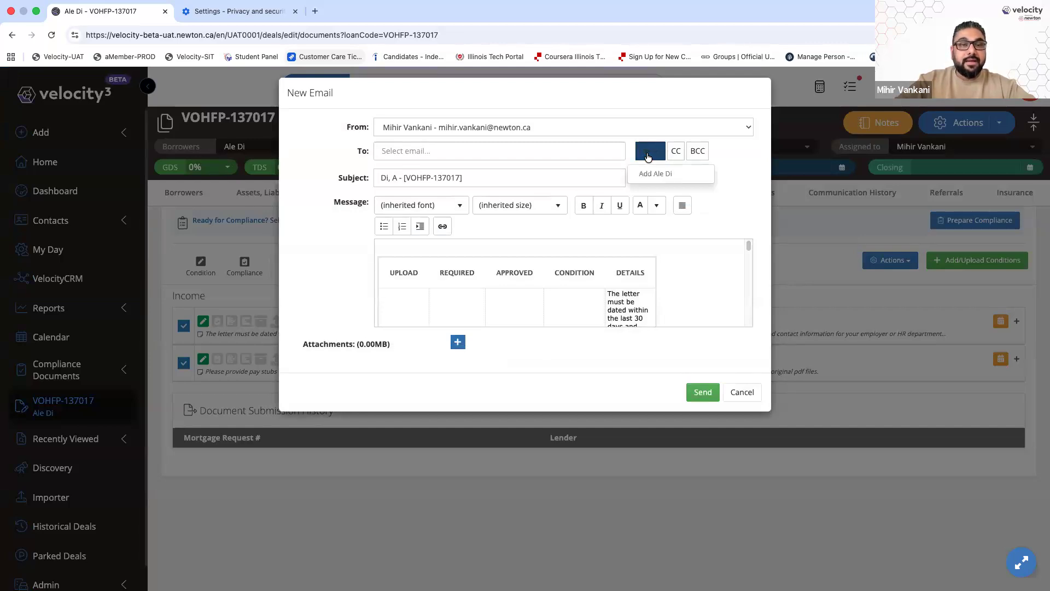
{"action": "left_click", "coordinate": [656, 176]}
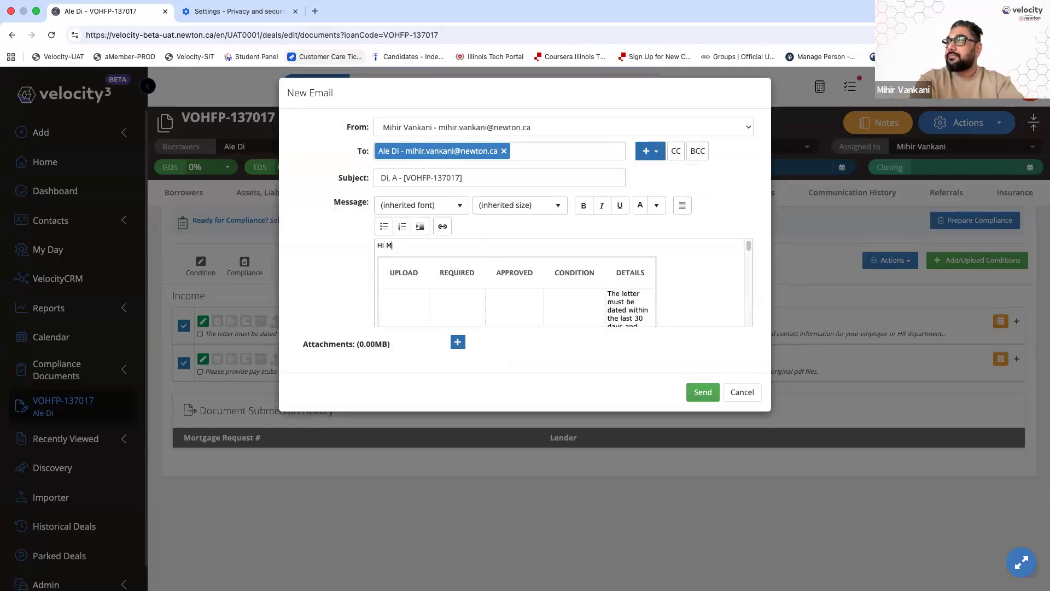
{"action": "key", "text": "Return"}
{"action": "type", "text": "Ple"}
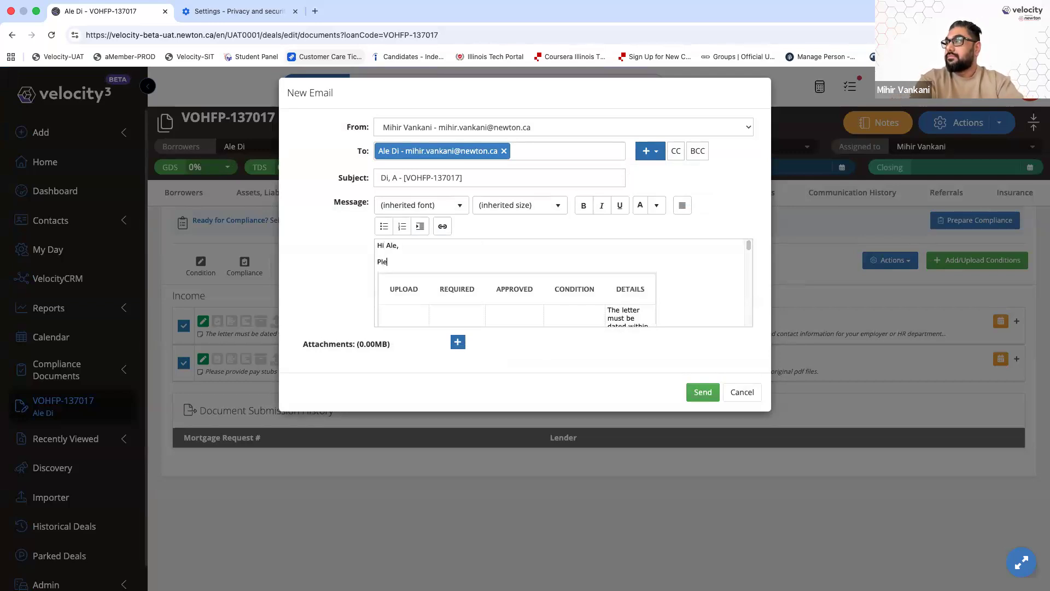
{"action": "type", "text": "ase upload the fol"}
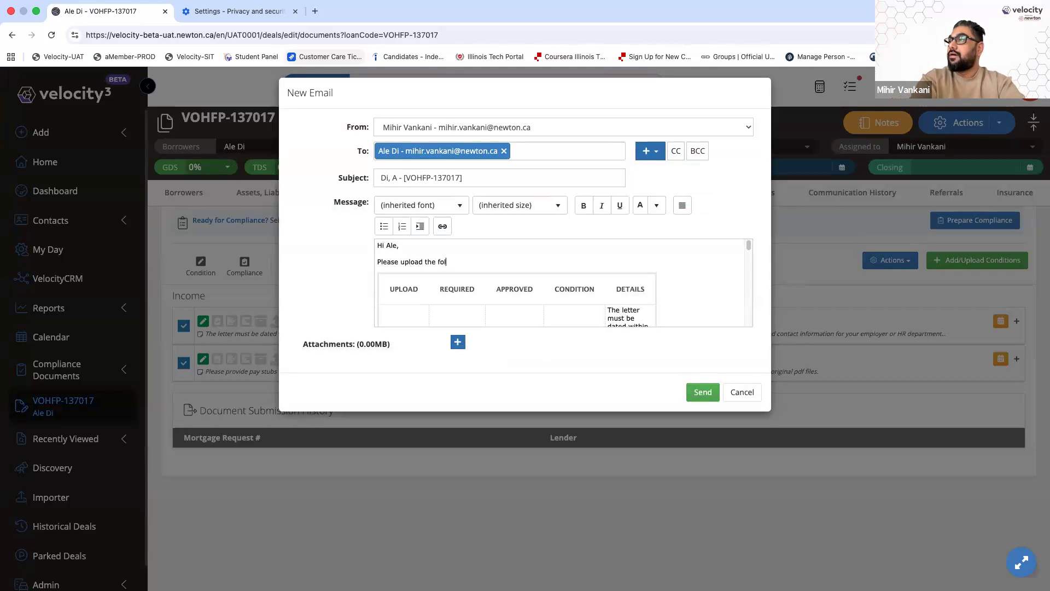
{"action": "type", "text": "lowing documents."}
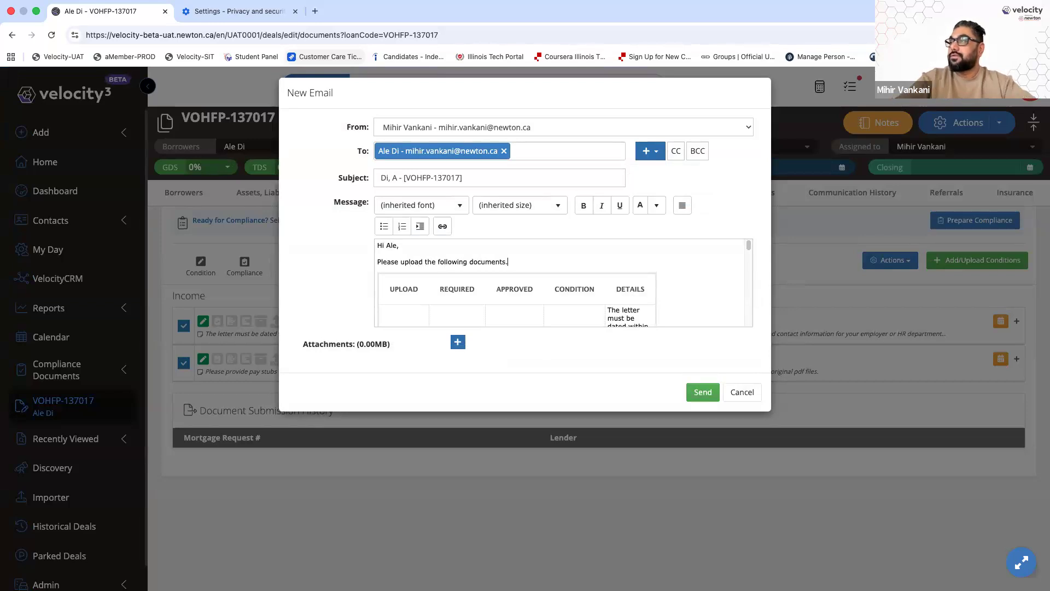
Review the rest of the message and send the document request
{"action": "scroll", "coordinate": [676, 274], "scroll_direction": "down", "scroll_amount": 5}
{"action": "scroll", "coordinate": [675, 274], "scroll_direction": "down", "scroll_amount": 5}
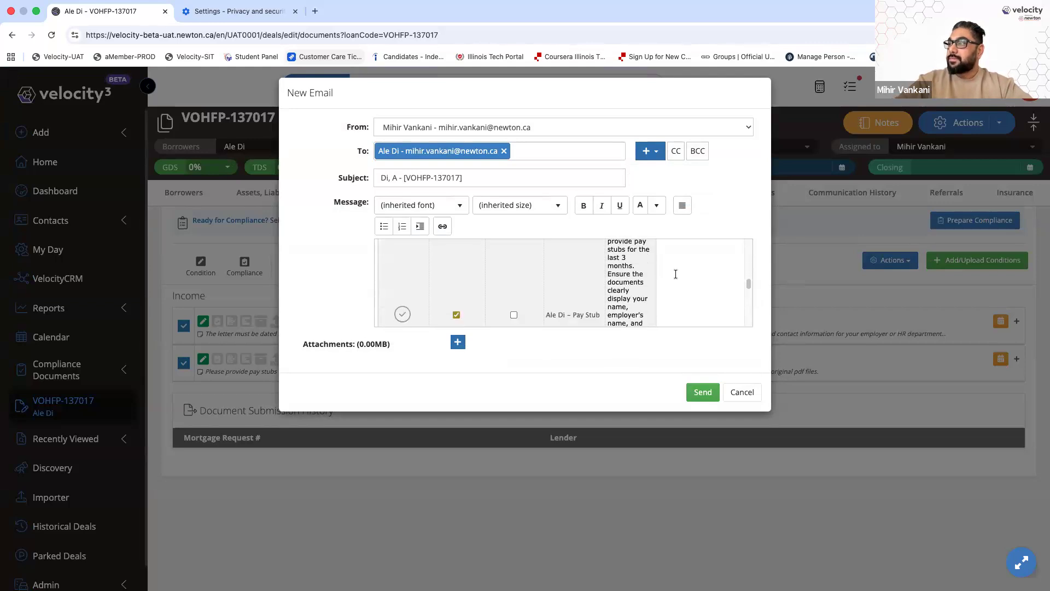
{"action": "scroll", "coordinate": [675, 274], "scroll_direction": "down", "scroll_amount": 5}
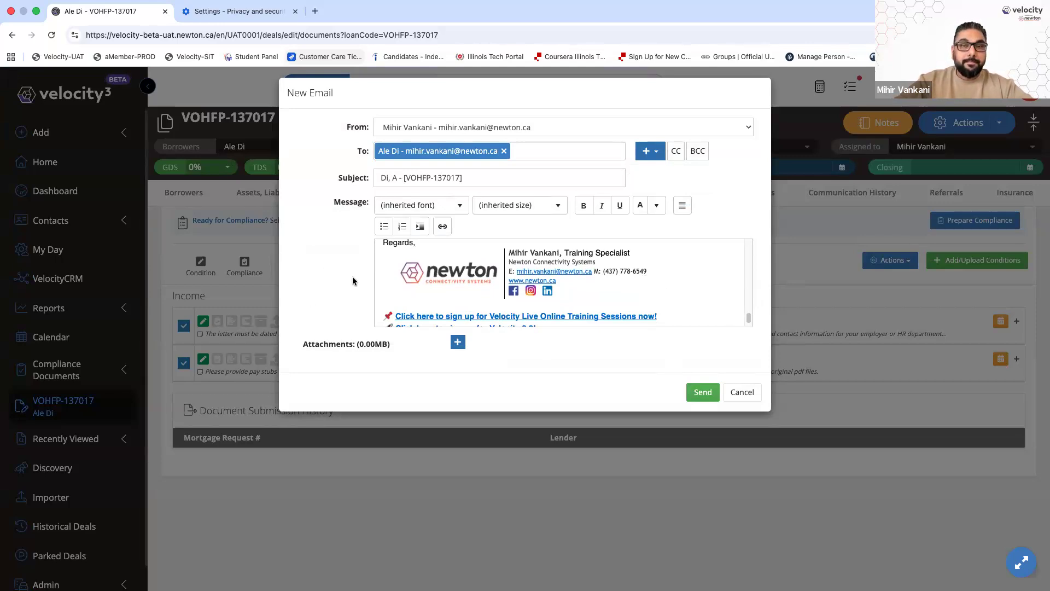
{"action": "left_click", "coordinate": [702, 392]}
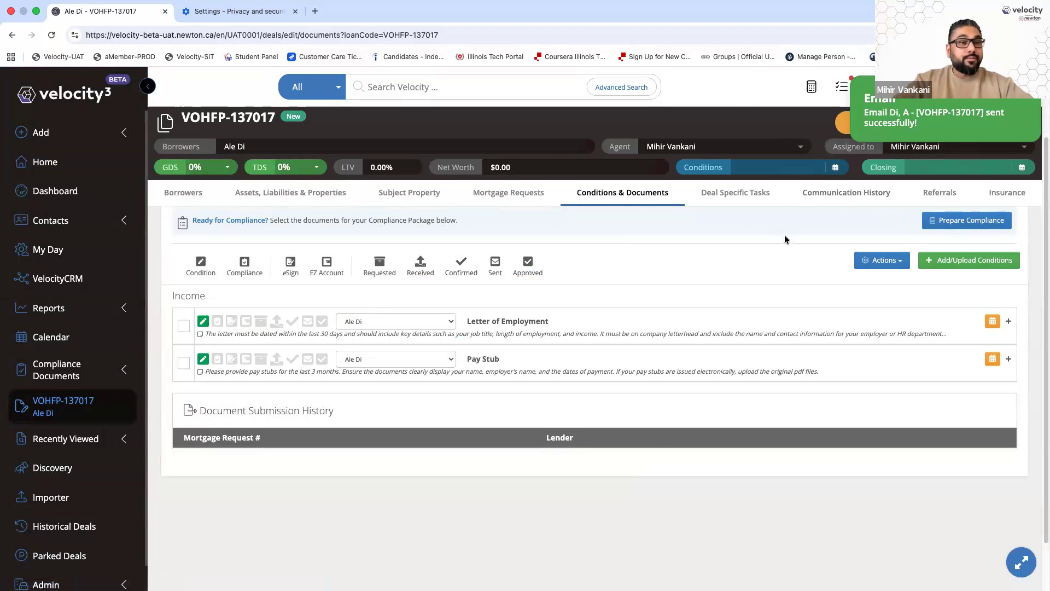
Dismiss the sent confirmation and check the first logged email's sent date in Communication History
{"action": "left_click", "coordinate": [1027, 99]}
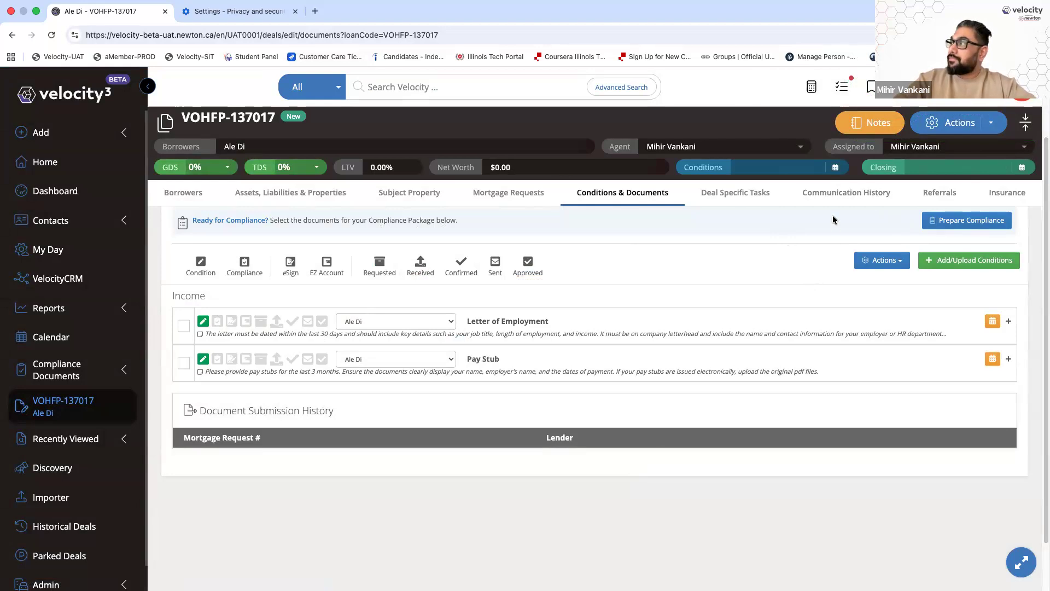
{"action": "left_click", "coordinate": [836, 199]}
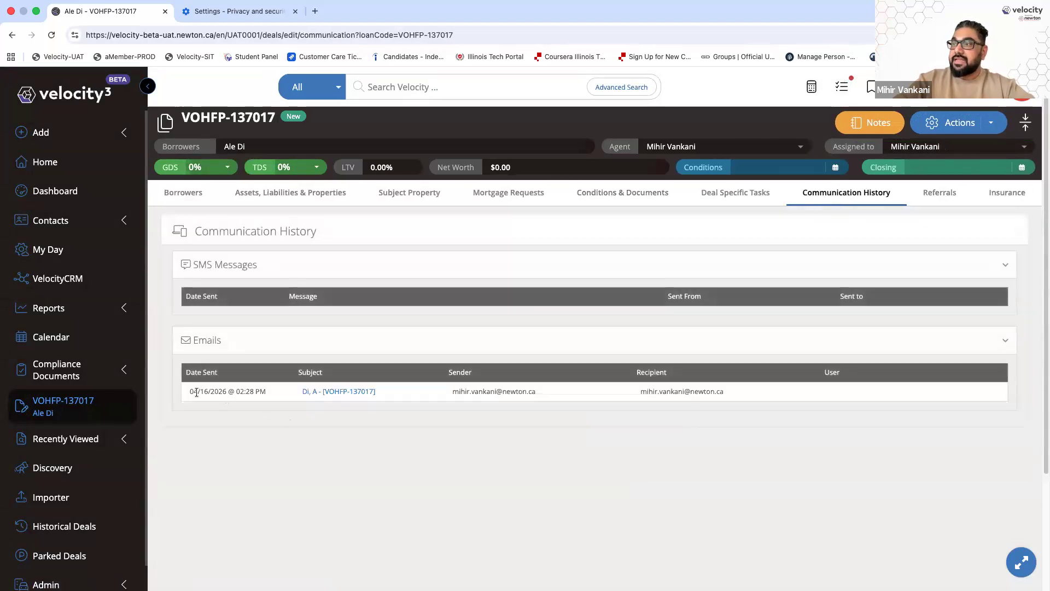
{"action": "left_click_drag", "start_coordinate": [191, 391], "coordinate": [266, 394]}
{"action": "left_click", "coordinate": [450, 480]}
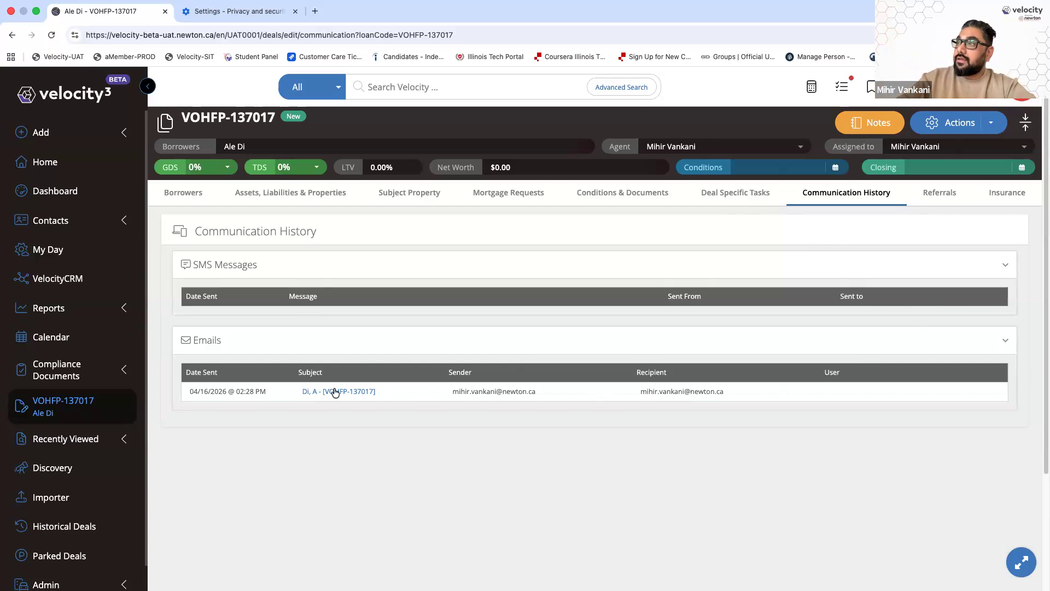
Reopen the logged request email and send it a second time
{"action": "left_click", "coordinate": [361, 397]}
{"action": "scroll", "coordinate": [571, 280], "scroll_direction": "down", "scroll_amount": 10}
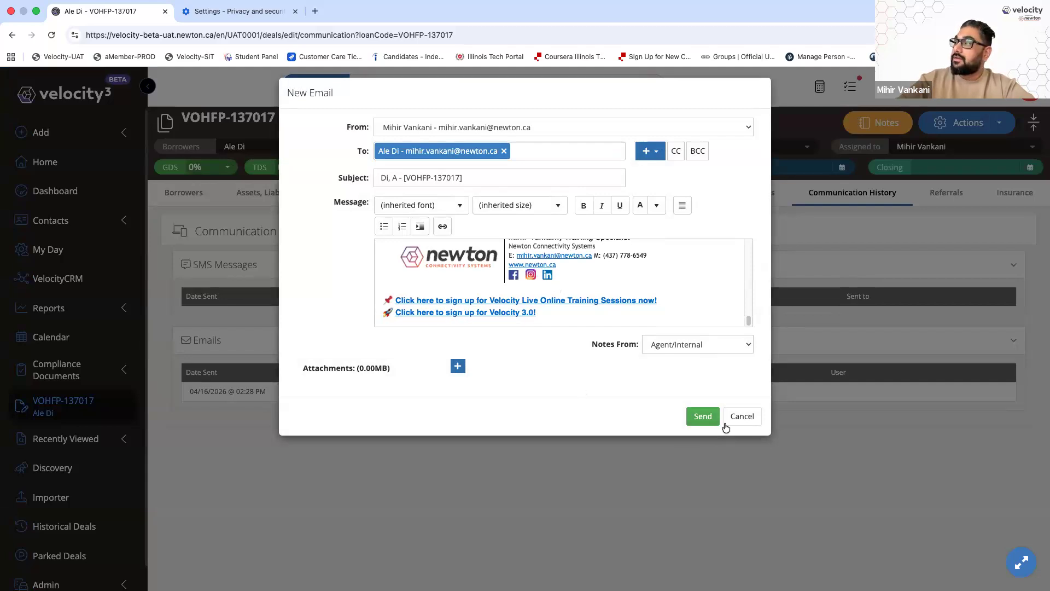
{"action": "left_click", "coordinate": [703, 417]}
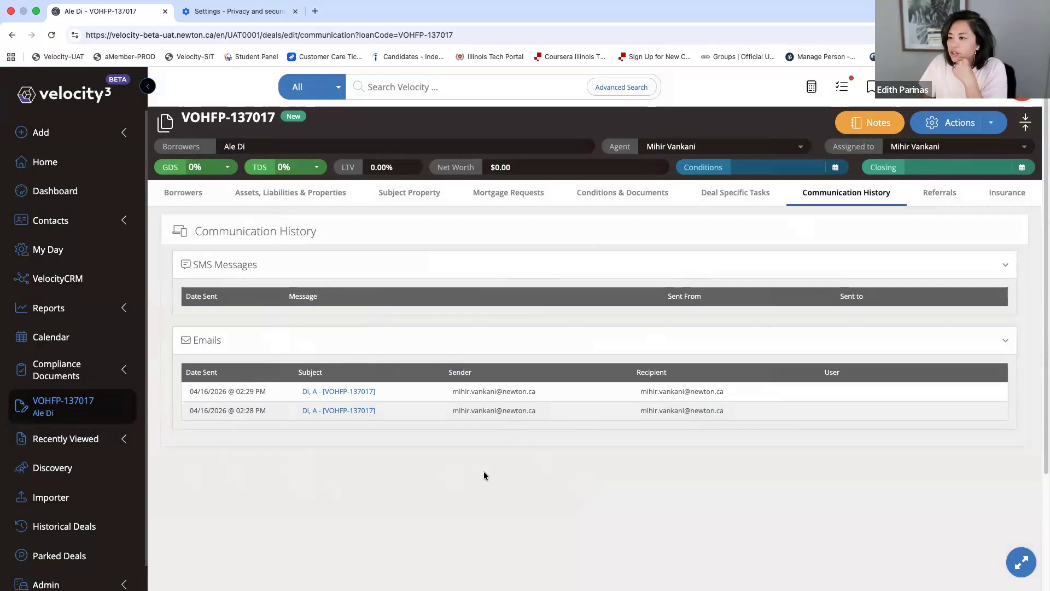
Return to the deal's Conditions & Documents listing Letter of Employment and Pay Stub
{"action": "left_click", "coordinate": [629, 192]}
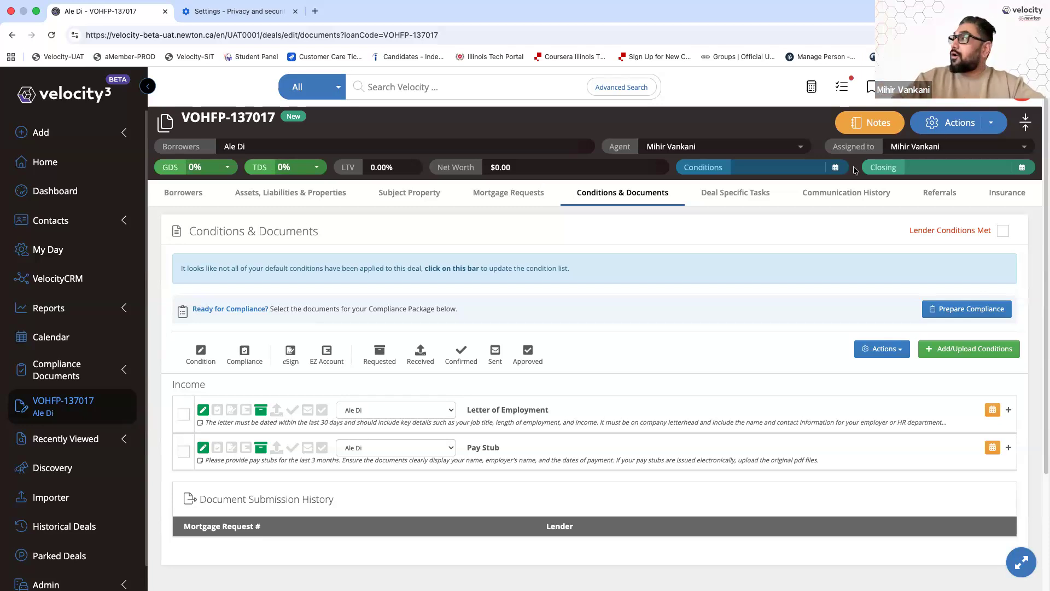
Look at the user Profile settings, then reopen the deal from the left sidebar
{"action": "left_click", "coordinate": [1021, 94]}
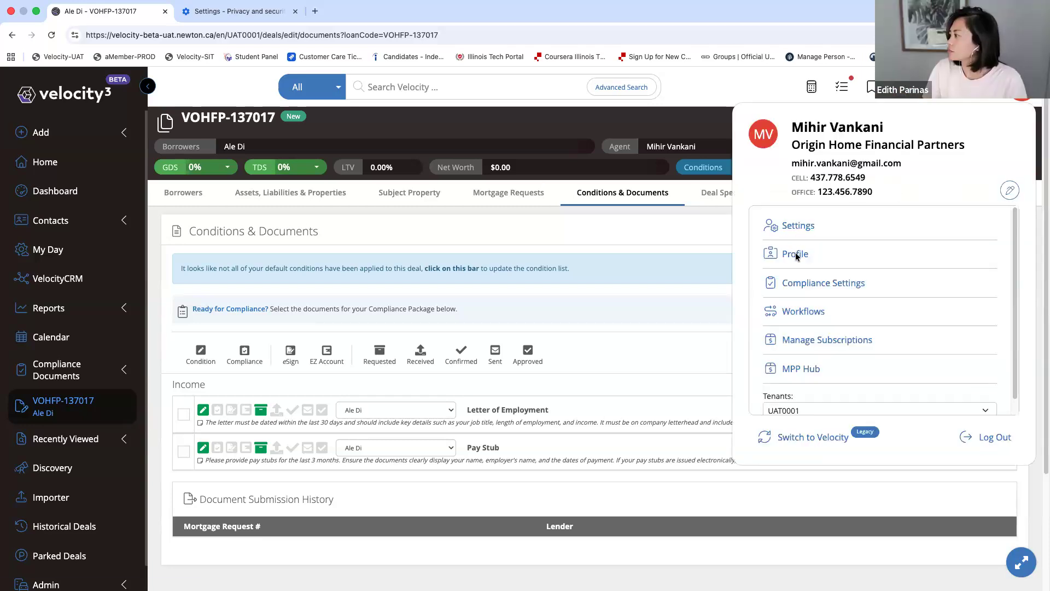
{"action": "left_click", "coordinate": [795, 254]}
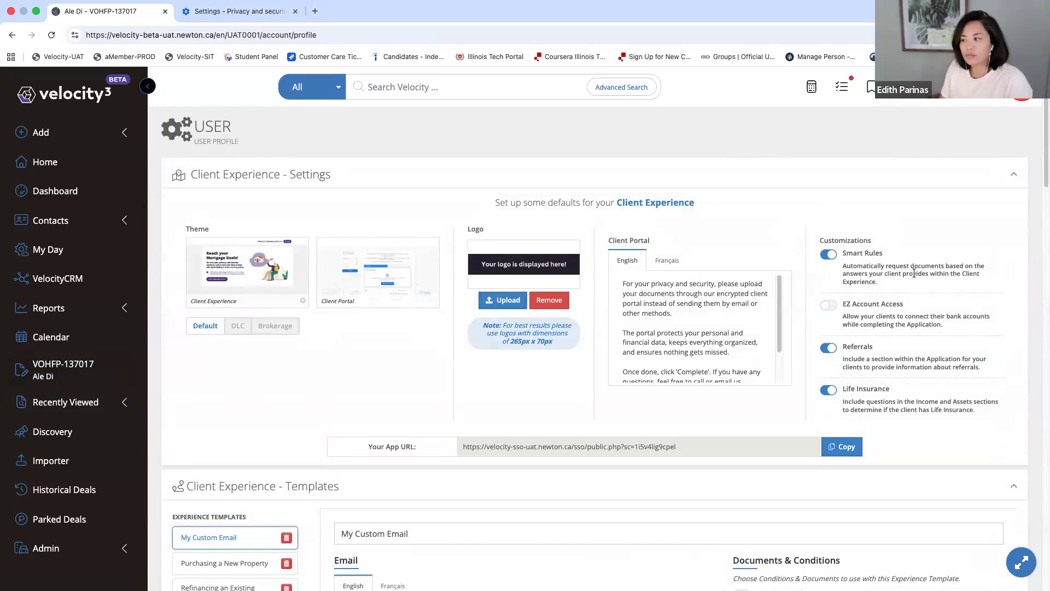
{"action": "left_click", "coordinate": [68, 367]}
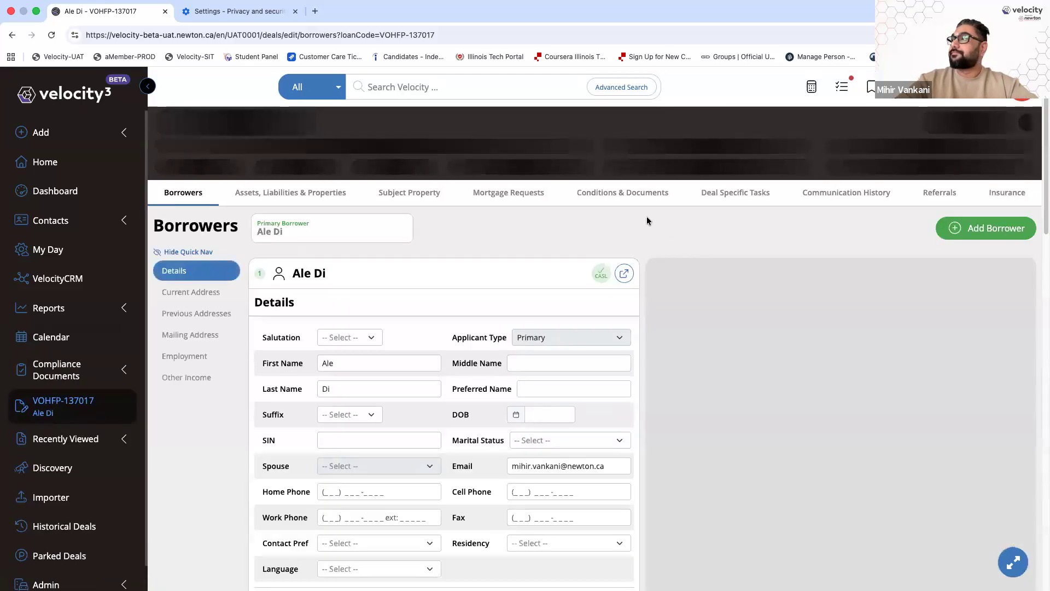
Show Conditions & Documents and expand the sidebar's Add list to Client Experience, Application, Contact and Lead
{"action": "left_click", "coordinate": [629, 192]}
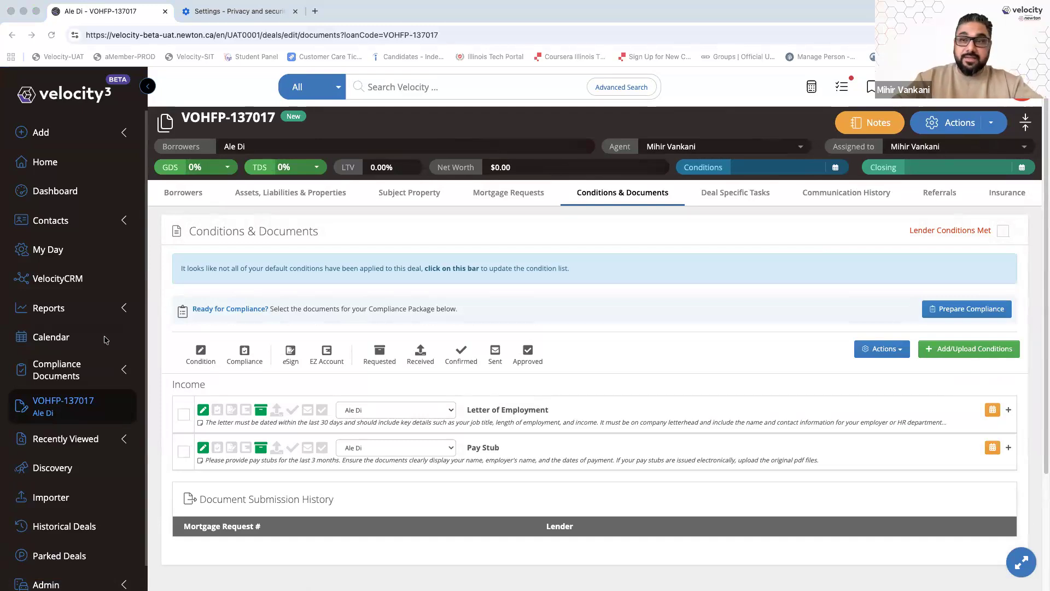
{"action": "left_click", "coordinate": [78, 134]}
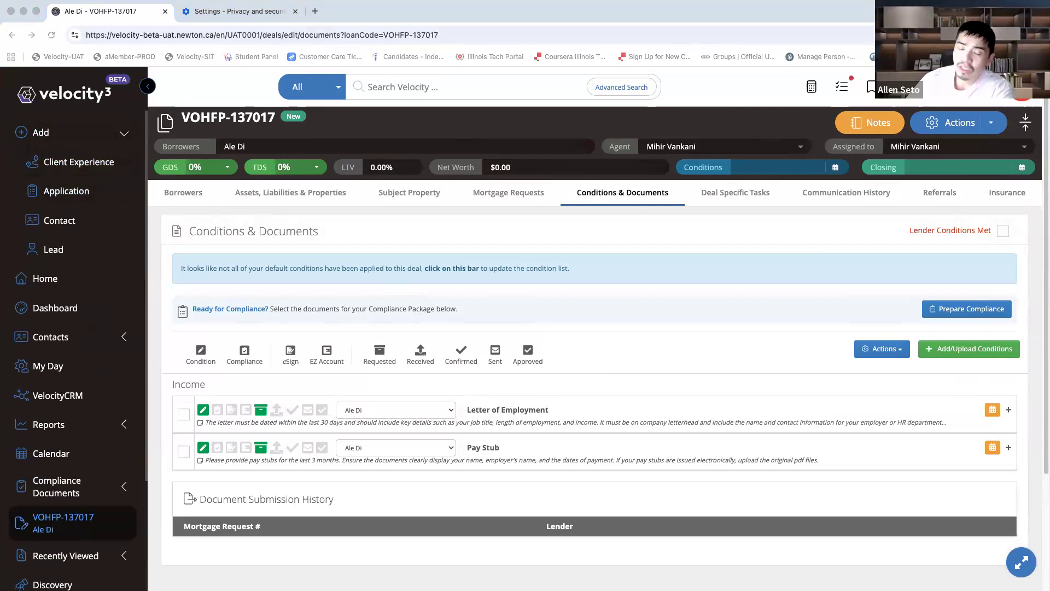
{"action": "left_click", "coordinate": [605, 346]}
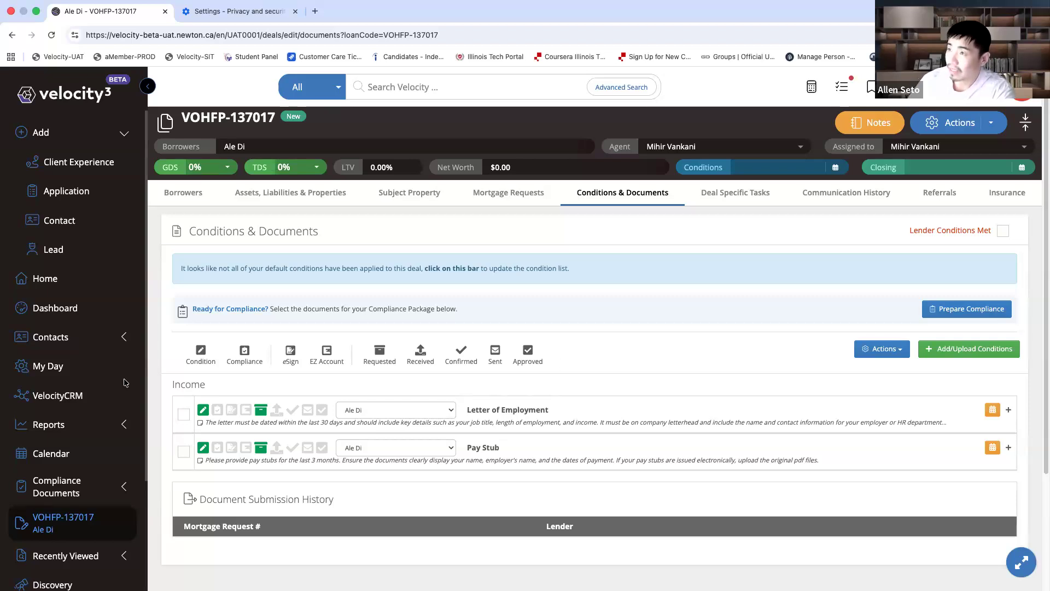
{"action": "key", "text": "super+Tab"}
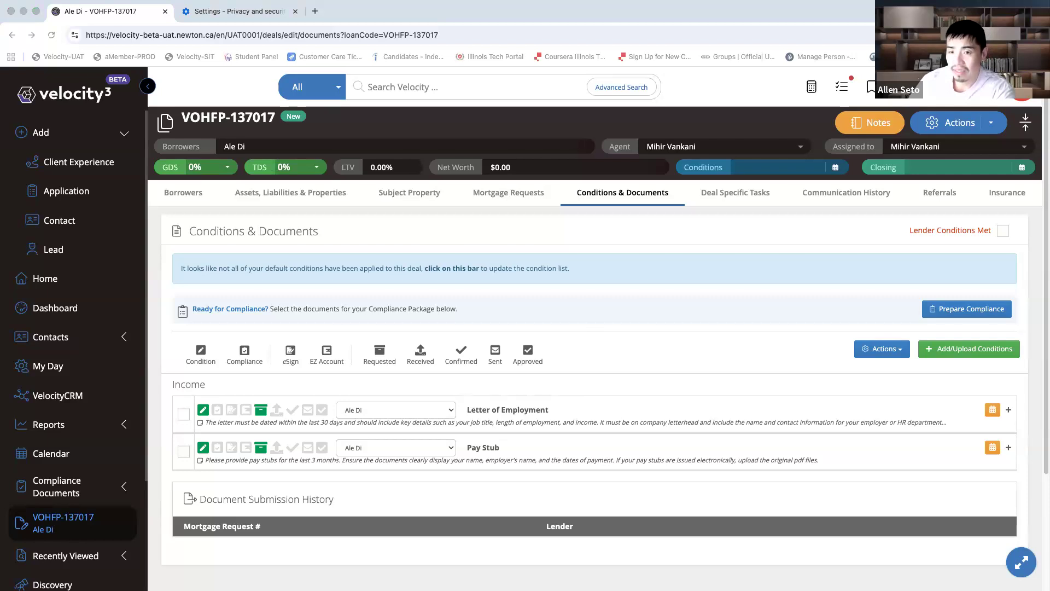
Tick Letter of Employment and Pay Stub and start a document-request email for them
{"action": "left_click", "coordinate": [184, 414]}
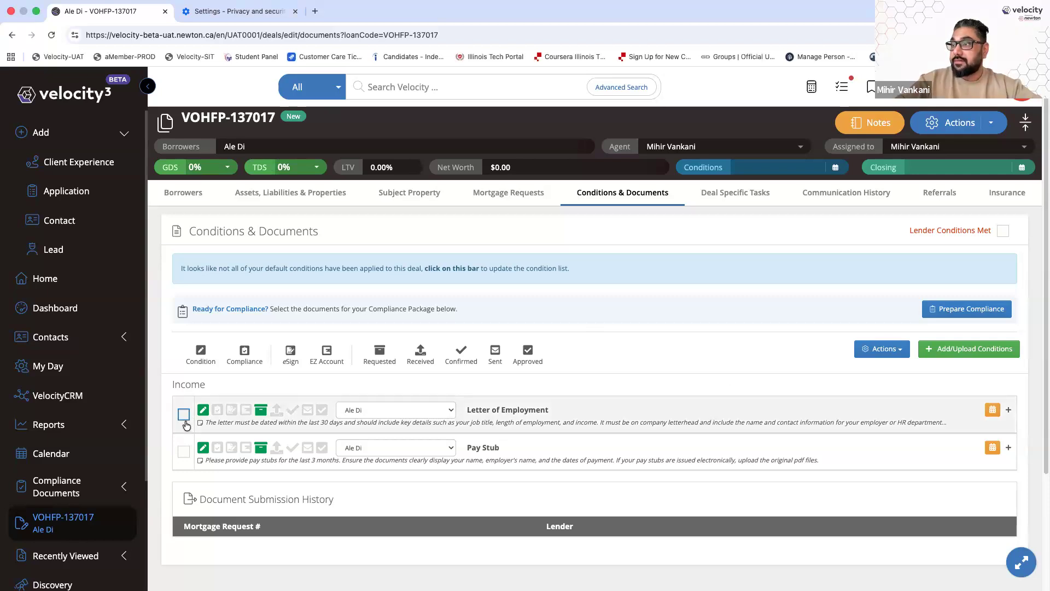
{"action": "left_click", "coordinate": [184, 457]}
{"action": "left_click", "coordinate": [881, 349]}
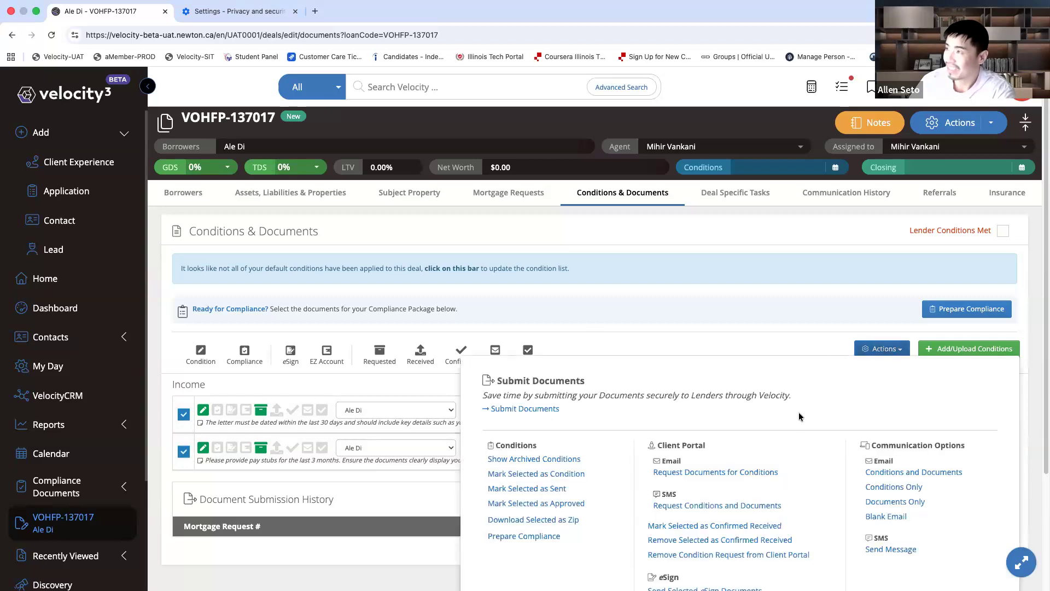
{"action": "left_click", "coordinate": [719, 471]}
Replace the subject with placeholder text 'asdkjfhasdkjfhasdkjf' and discard the trial draft
{"action": "left_click_drag", "start_coordinate": [521, 184], "coordinate": [300, 175]}
{"action": "type", "text": "asdkjfhasdkjfhasdkjf"}
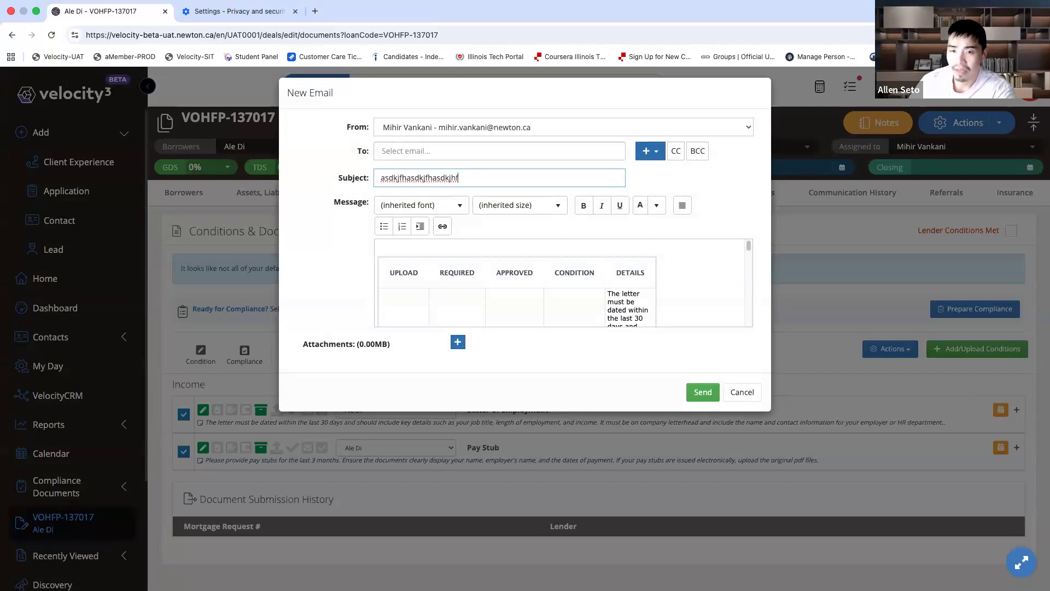
{"action": "key", "text": "super+Tab"}
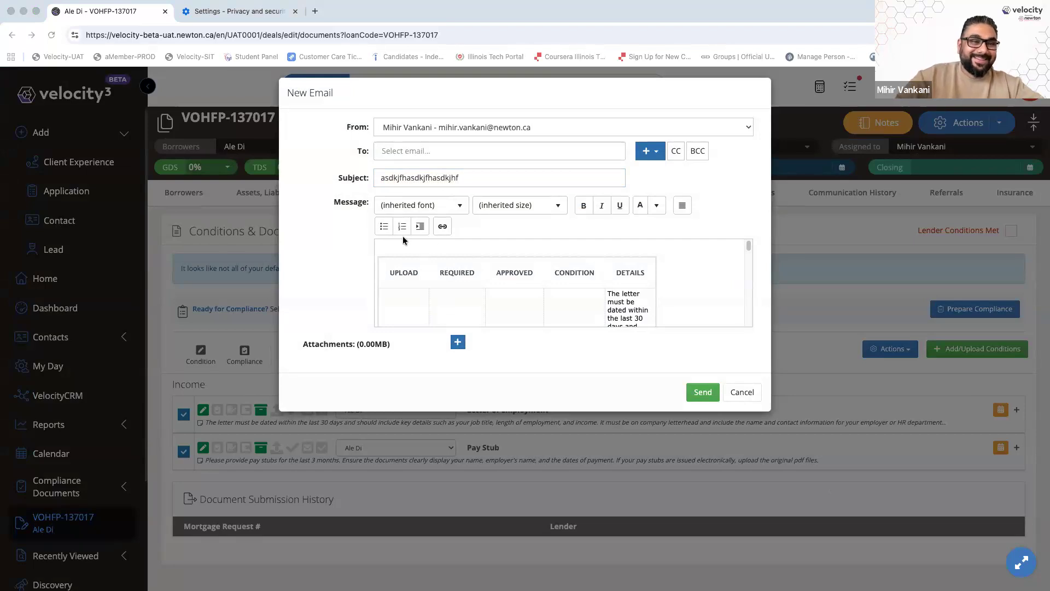
{"action": "left_click", "coordinate": [743, 393]}
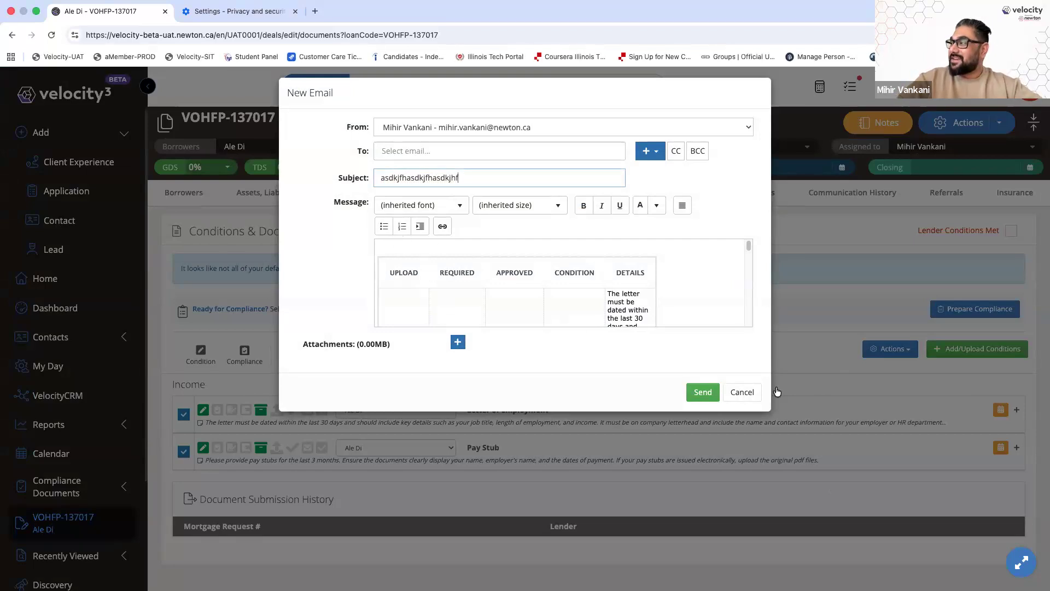
{"action": "left_click", "coordinate": [744, 392]}
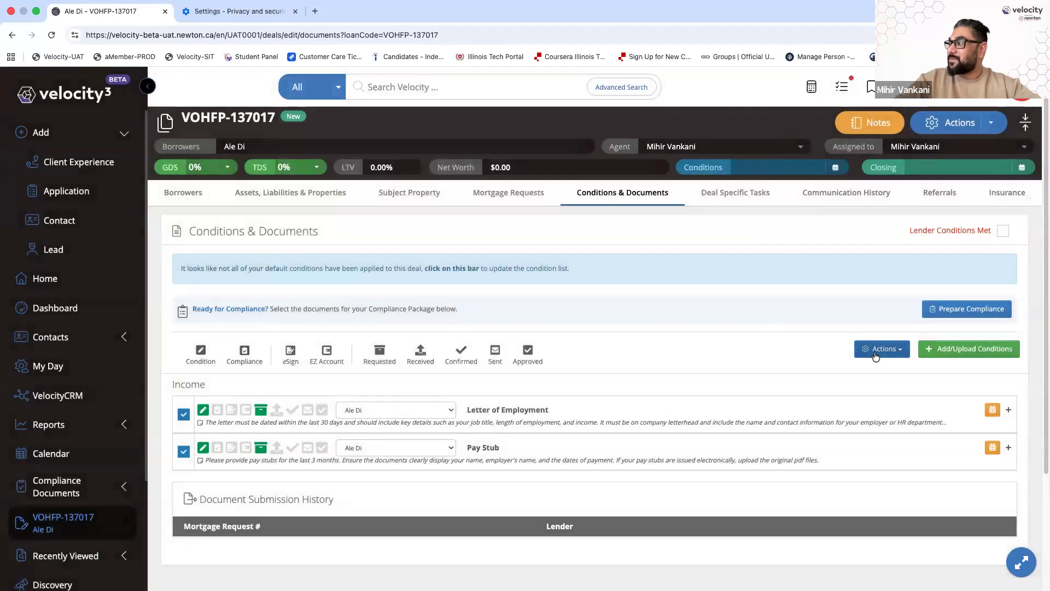
Start a Request Documents for Conditions email, select its subject, then cancel it
{"action": "left_click", "coordinate": [878, 349]}
{"action": "left_click", "coordinate": [705, 472]}
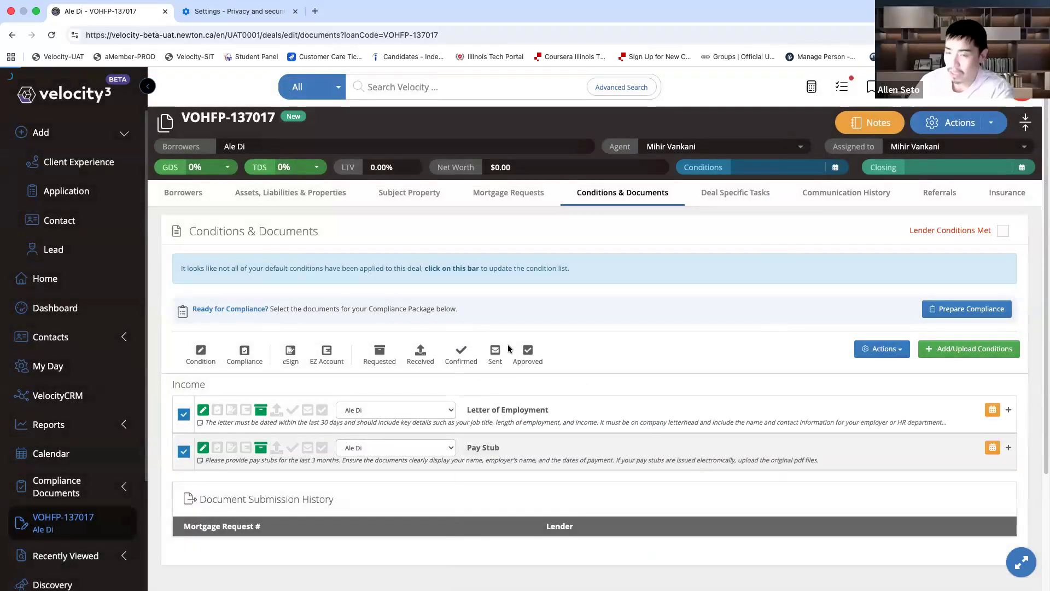
{"action": "triple_click", "coordinate": [520, 178]}
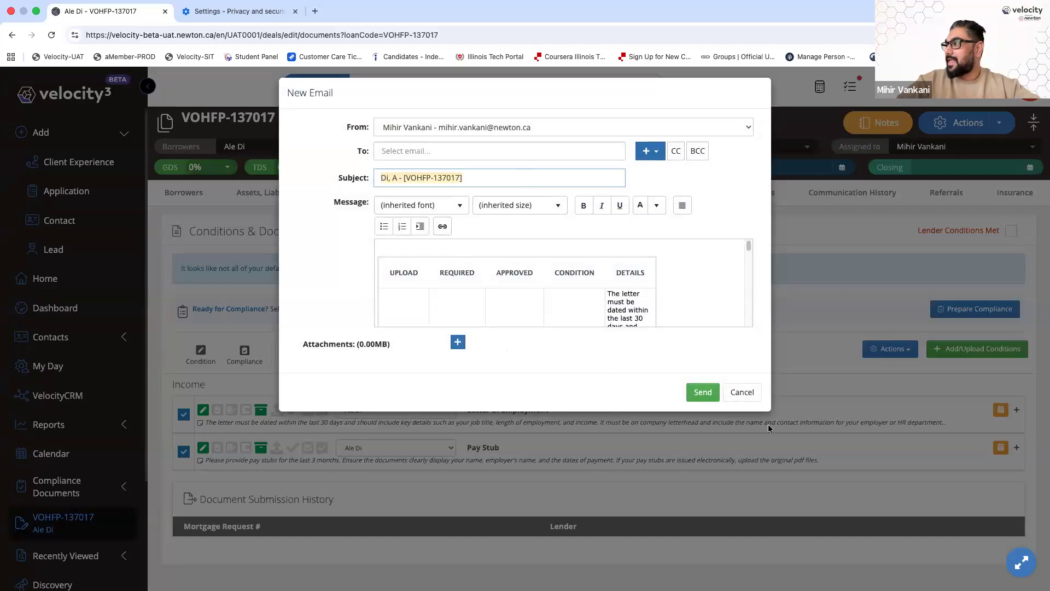
{"action": "left_click", "coordinate": [743, 392]}
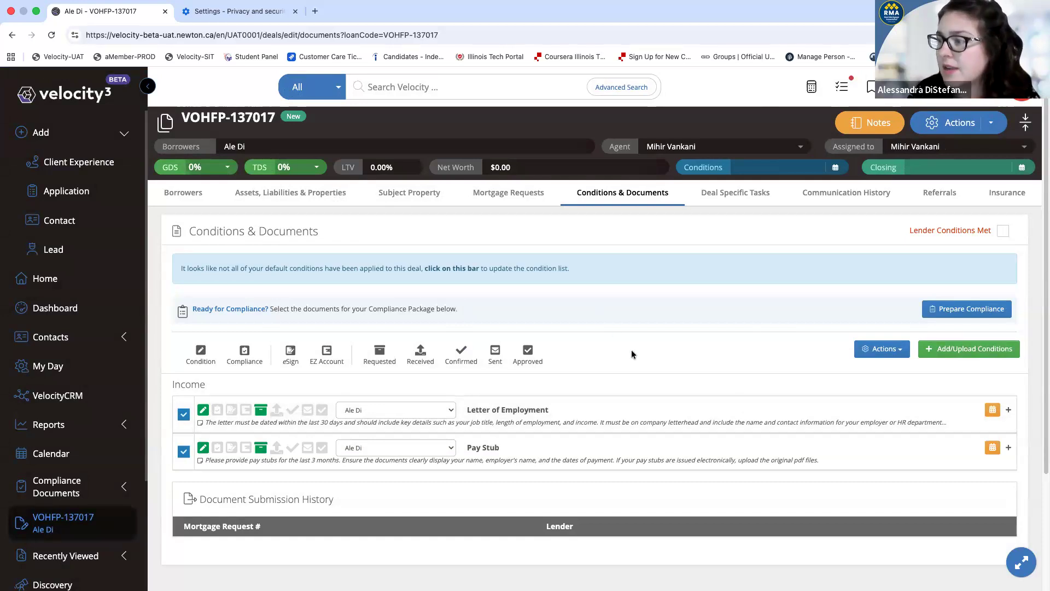
Start a fresh document-request email for the checked conditions, with no recipient yet
{"action": "left_click", "coordinate": [872, 348]}
{"action": "scroll", "coordinate": [774, 341], "scroll_direction": "down", "scroll_amount": 3}
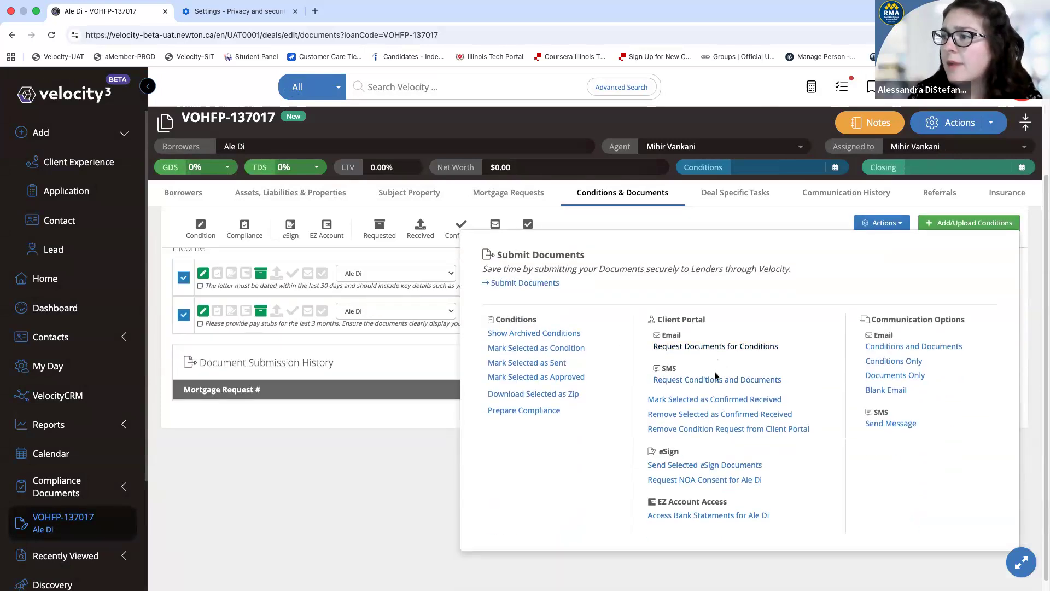
{"action": "left_click", "coordinate": [714, 379]}
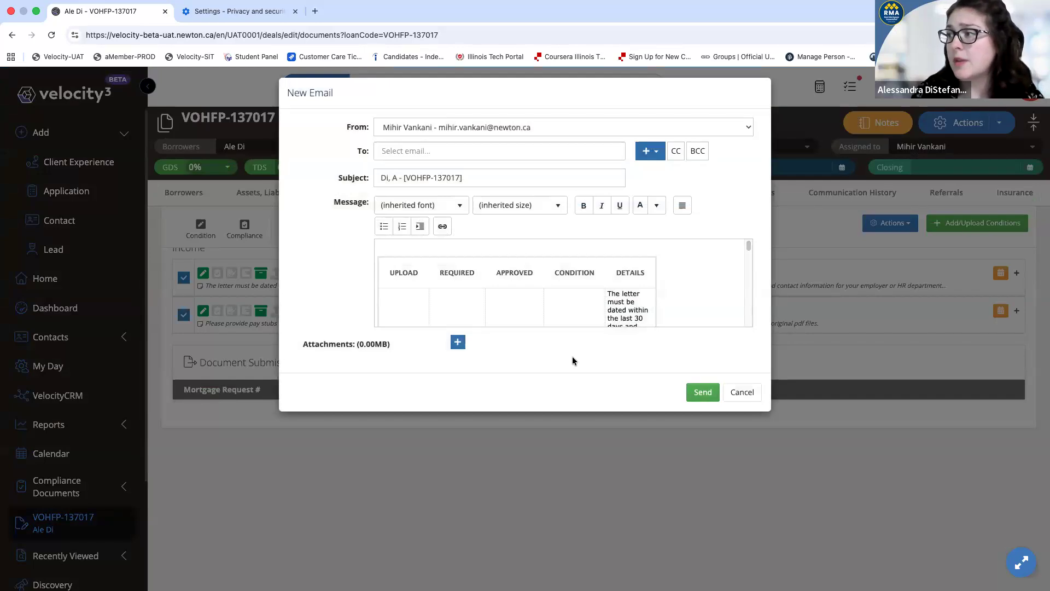
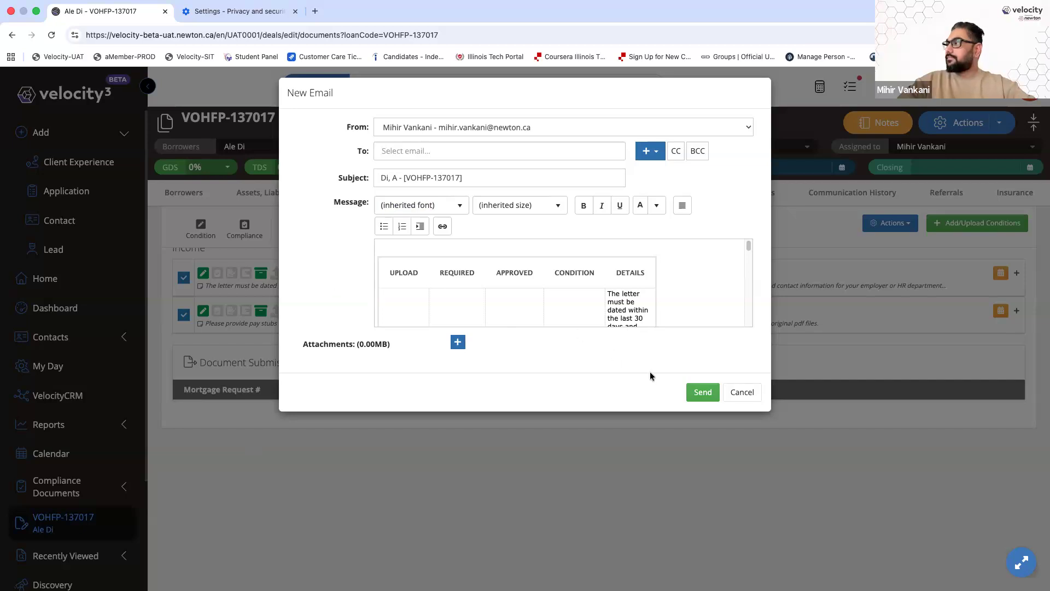
Cancel the new document-request email without sending it, returning to Conditions & Documents
{"action": "left_click", "coordinate": [741, 393]}
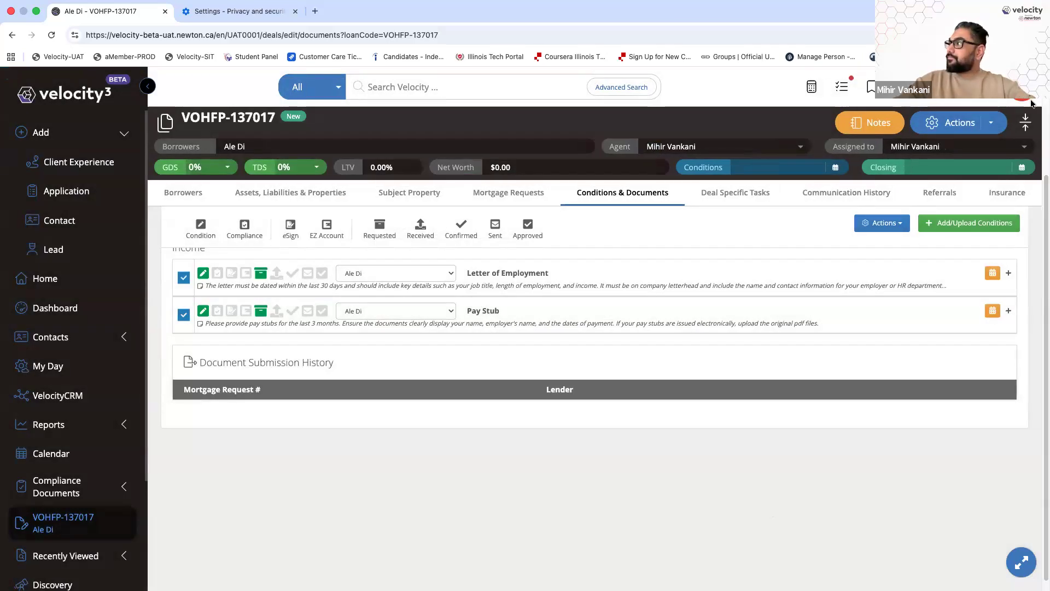
{"action": "left_click", "coordinate": [1020, 88]}
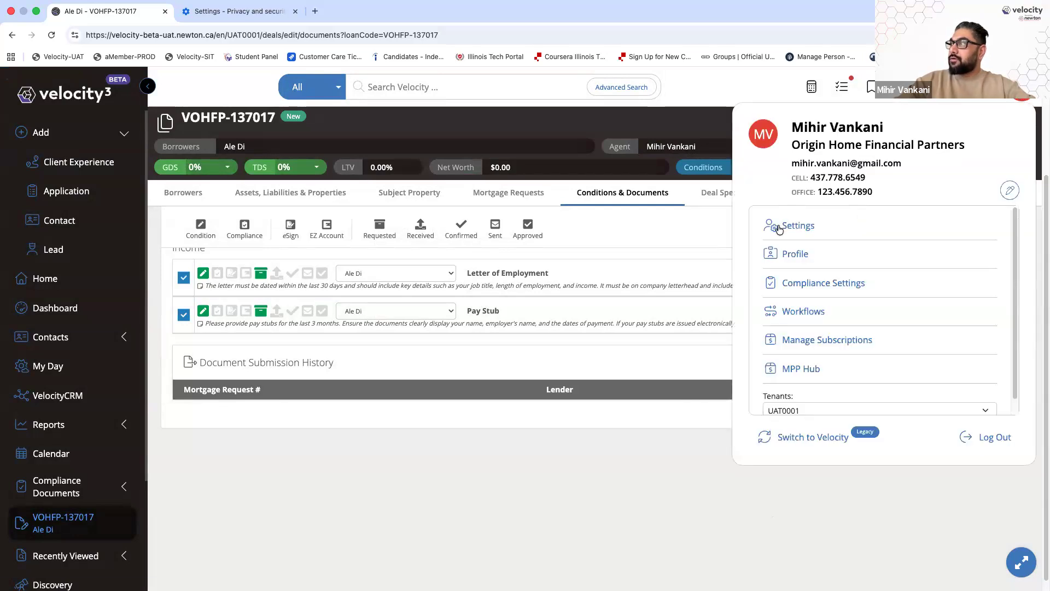
{"action": "left_click", "coordinate": [779, 226]}
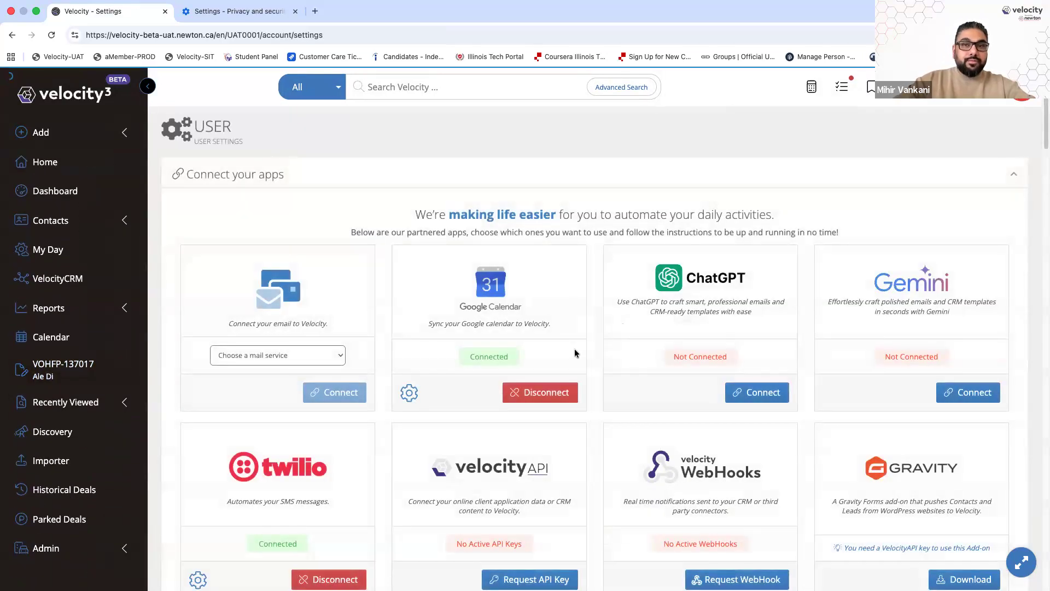
{"action": "scroll", "coordinate": [490, 350], "scroll_direction": "down", "scroll_amount": 15}
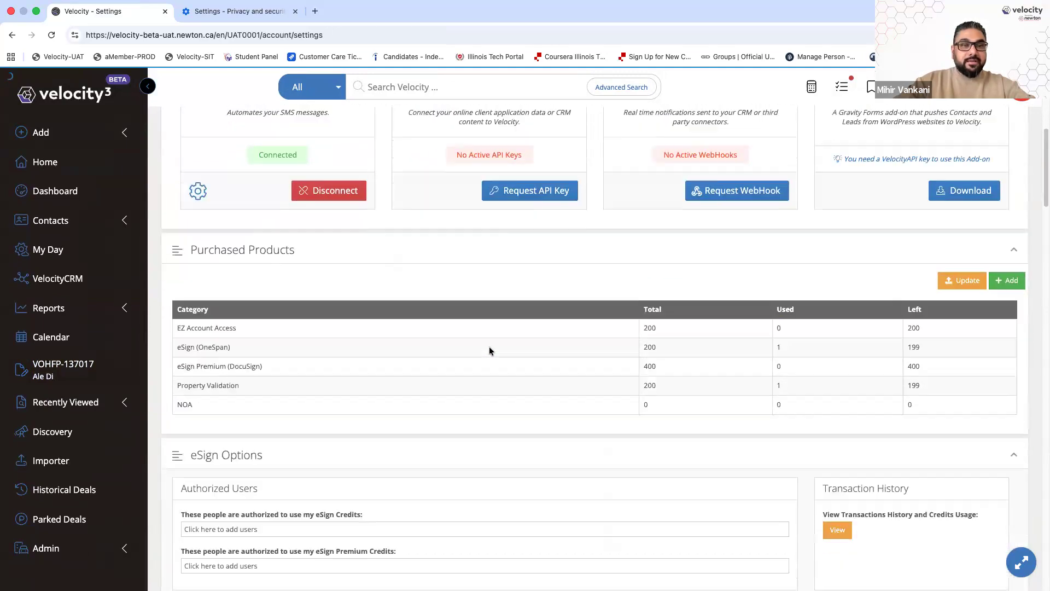
{"action": "scroll", "coordinate": [489, 346], "scroll_direction": "down", "scroll_amount": 15}
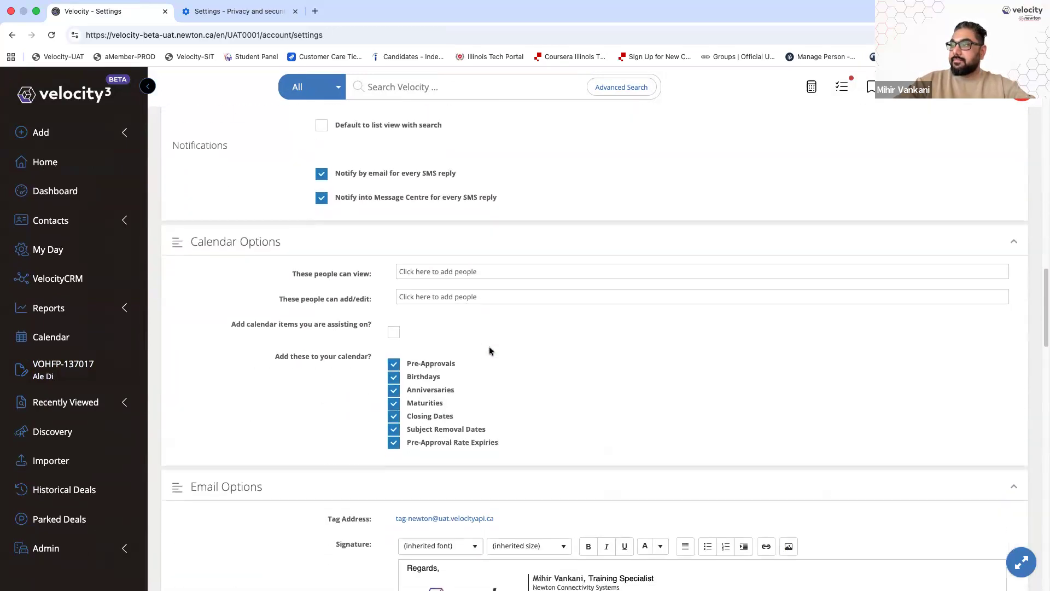
{"action": "scroll", "coordinate": [313, 326], "scroll_direction": "up", "scroll_amount": 5}
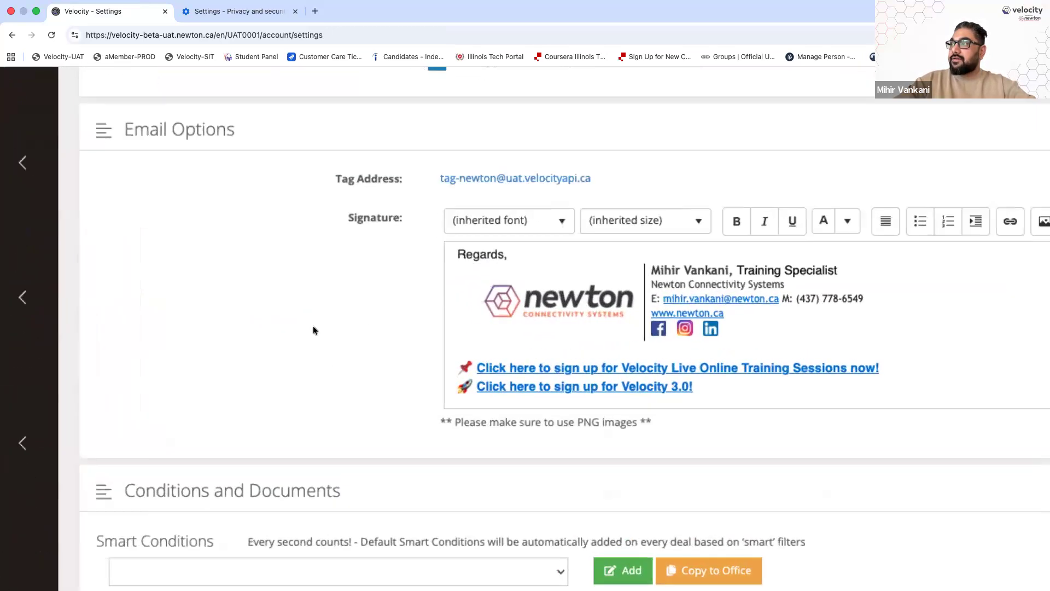
{"action": "scroll", "coordinate": [313, 326], "scroll_direction": "right", "scroll_amount": 4}
{"action": "scroll", "coordinate": [313, 326], "scroll_direction": "left", "scroll_amount": 2}
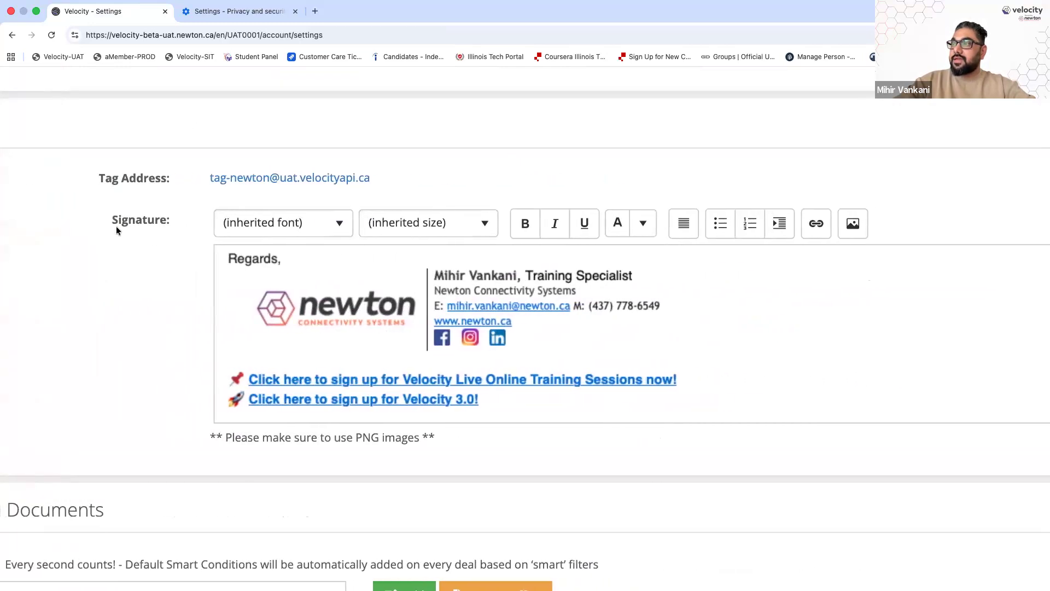
{"action": "left_click_drag", "start_coordinate": [104, 177], "coordinate": [198, 179]}
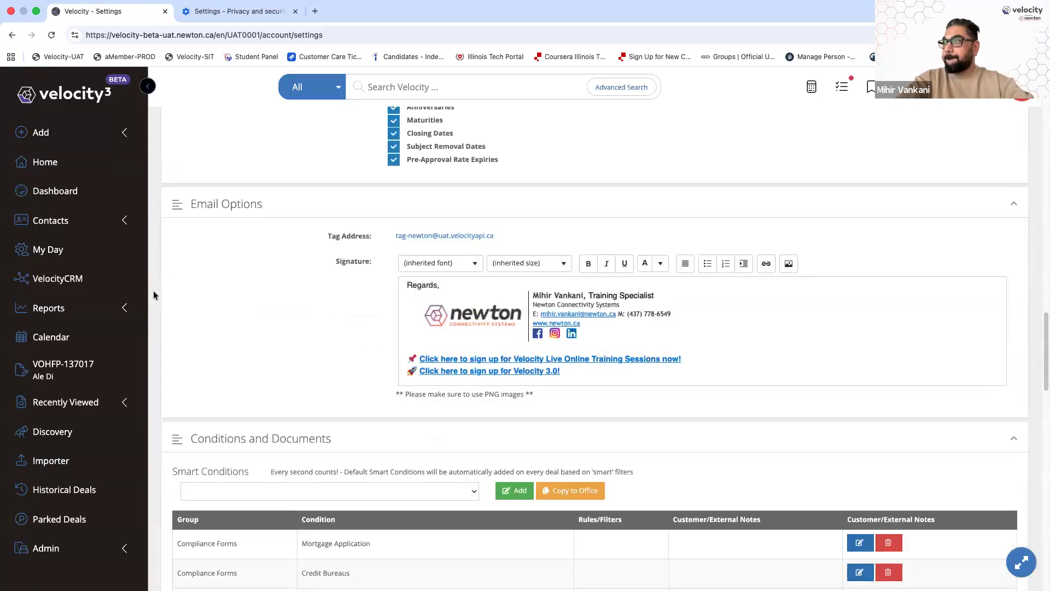
{"action": "left_click", "coordinate": [64, 368]}
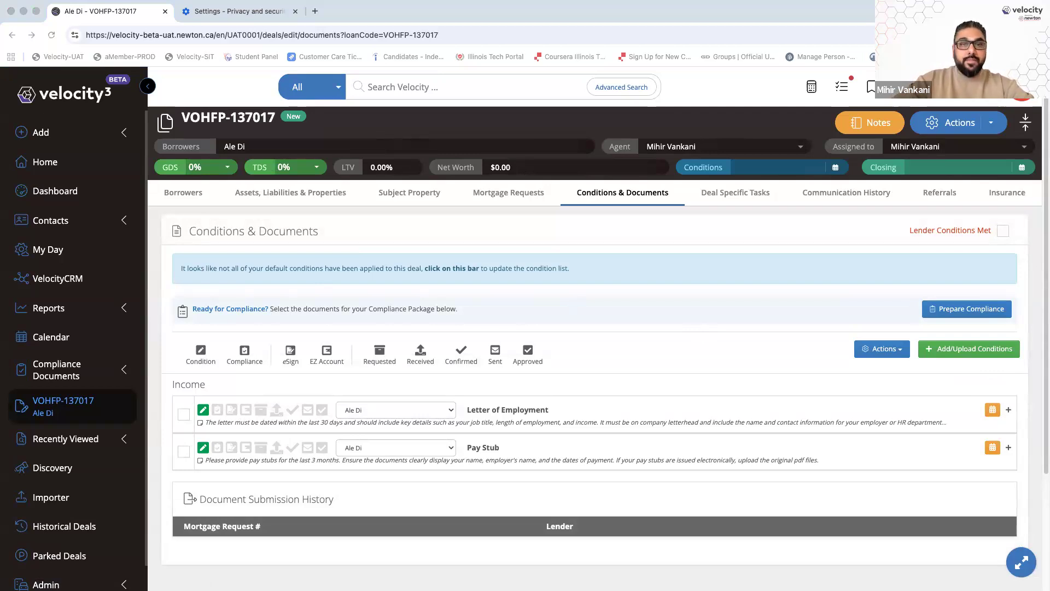
Exit browser full screen and bring the Outlook document-request email over the deal page
{"action": "mouse_move", "coordinate": [34, 6]}
{"action": "left_click", "coordinate": [35, 28]}
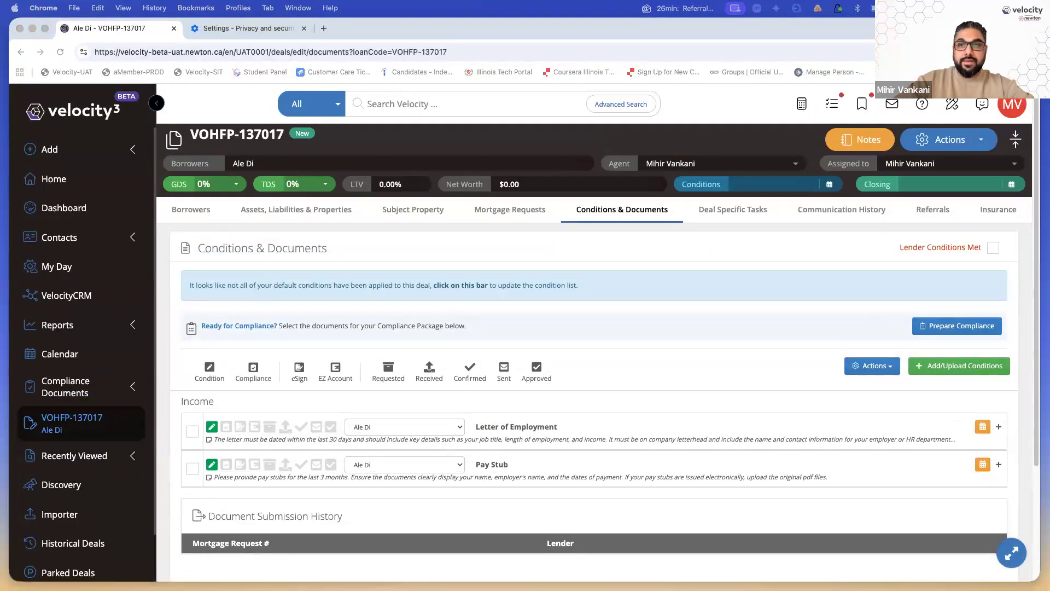
{"action": "left_click_drag", "start_coordinate": [1, 440], "coordinate": [768, 90]}
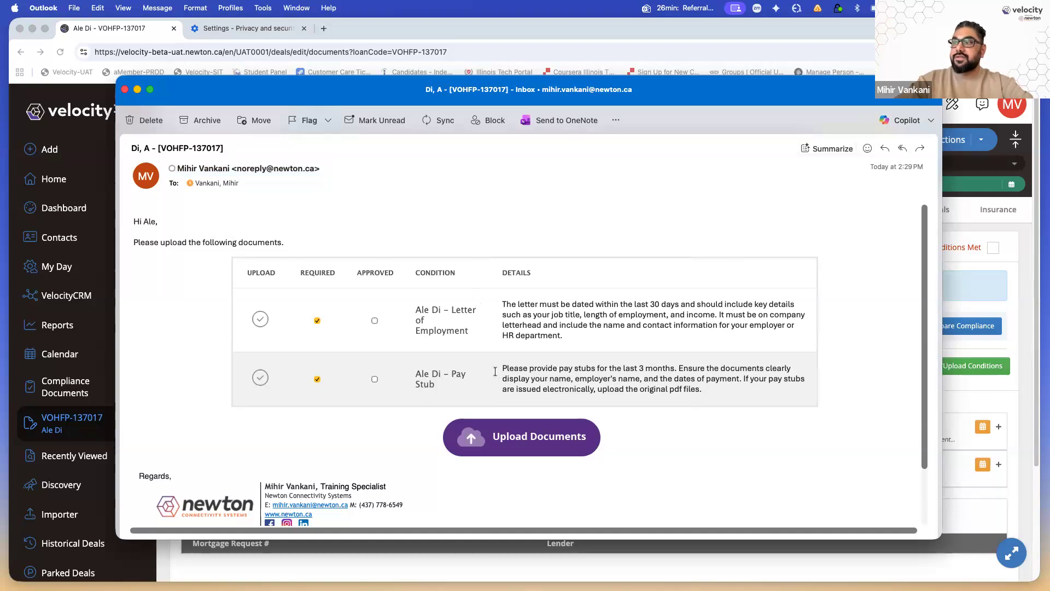
Follow the email's Upload Documents link to the client portal, then close the portal tab
{"action": "scroll", "coordinate": [495, 371], "scroll_direction": "down", "scroll_amount": 3}
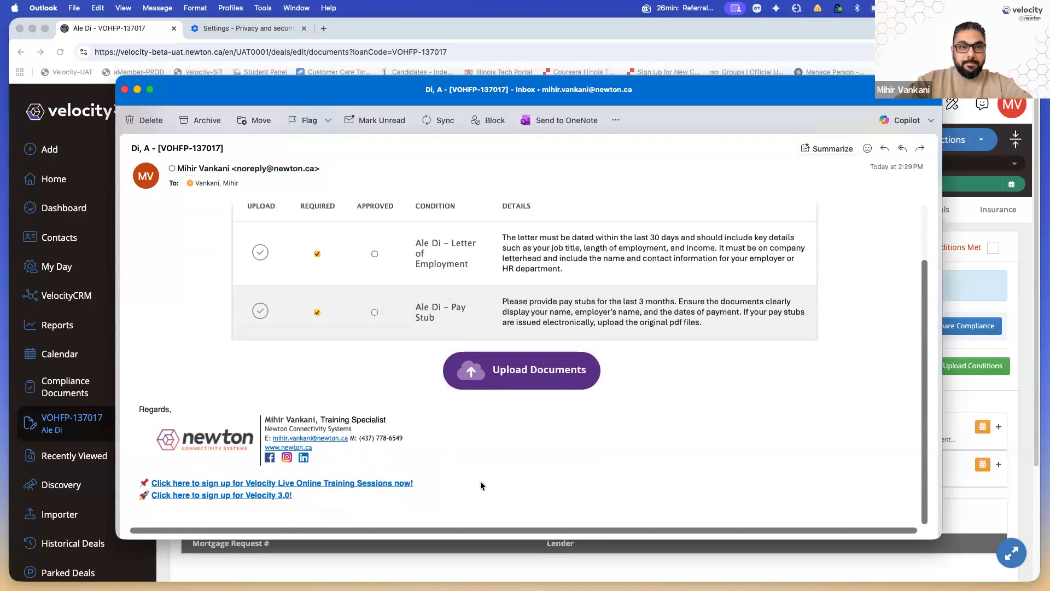
{"action": "left_click", "coordinate": [520, 381]}
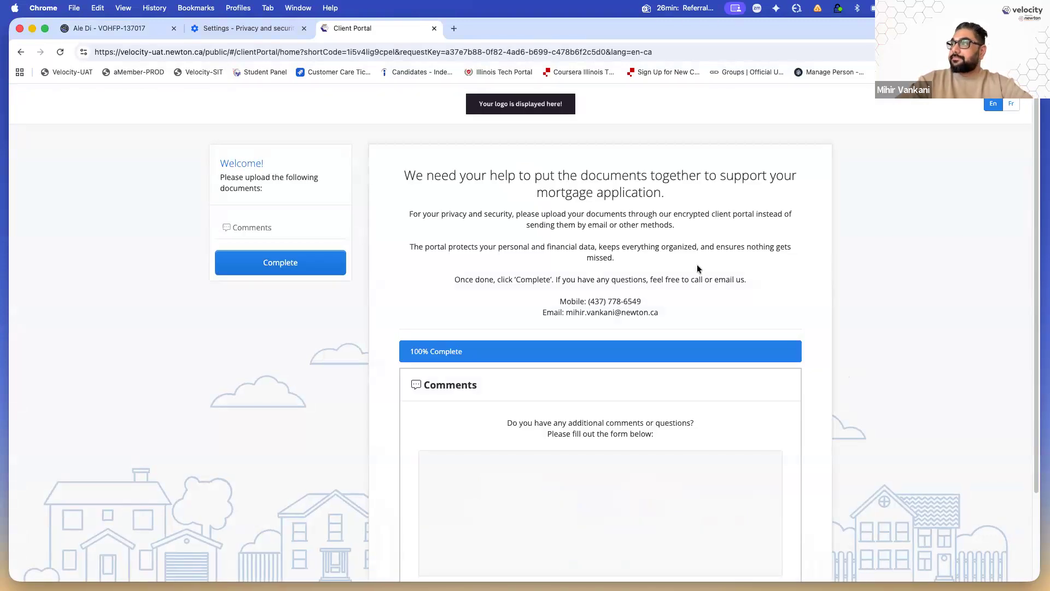
{"action": "left_click", "coordinate": [434, 29]}
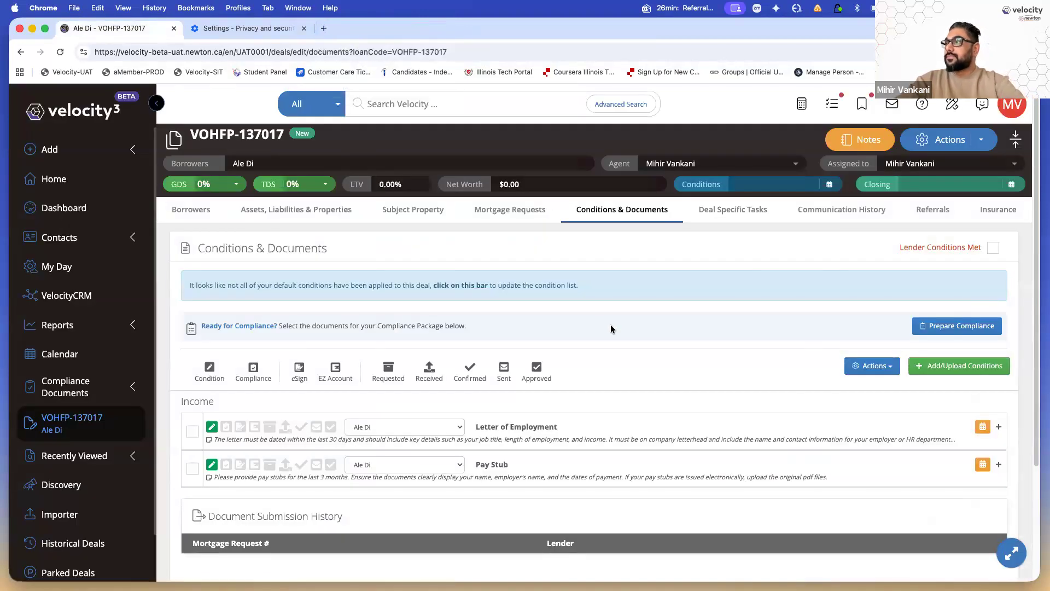
Reopen the client portal from the email, review it, and close it again
{"action": "key", "text": "super+Tab"}
{"action": "scroll", "coordinate": [747, 404], "scroll_direction": "up", "scroll_amount": 2}
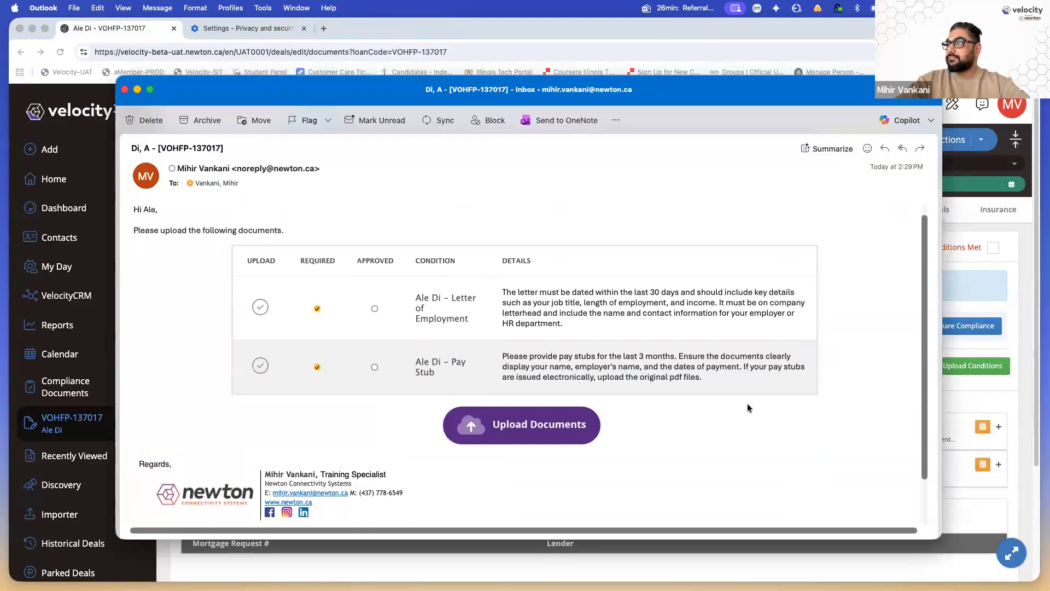
{"action": "left_click", "coordinate": [523, 417]}
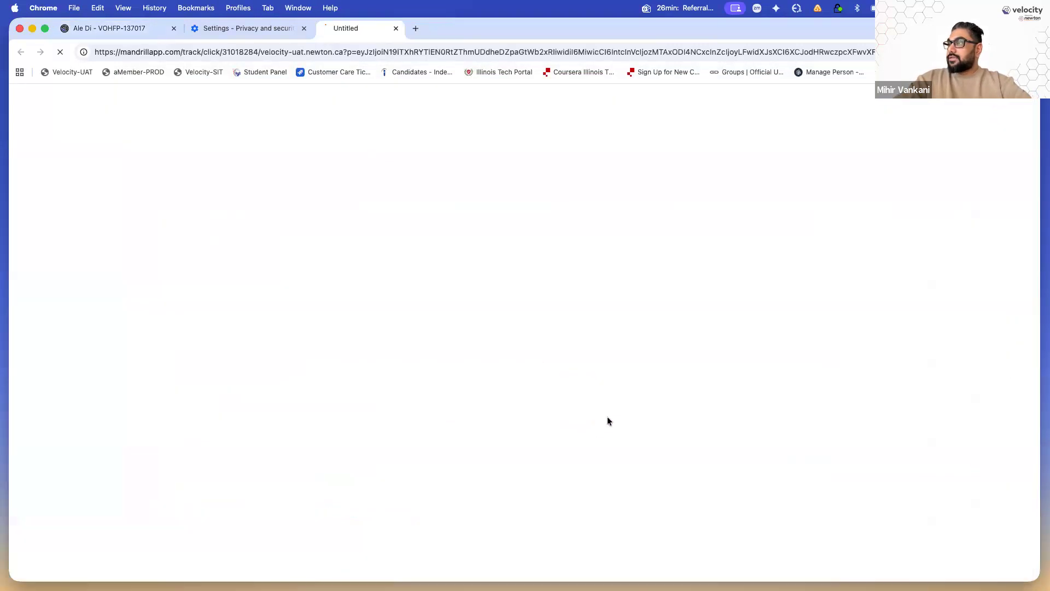
{"action": "scroll", "coordinate": [262, 388], "scroll_direction": "down", "scroll_amount": 4}
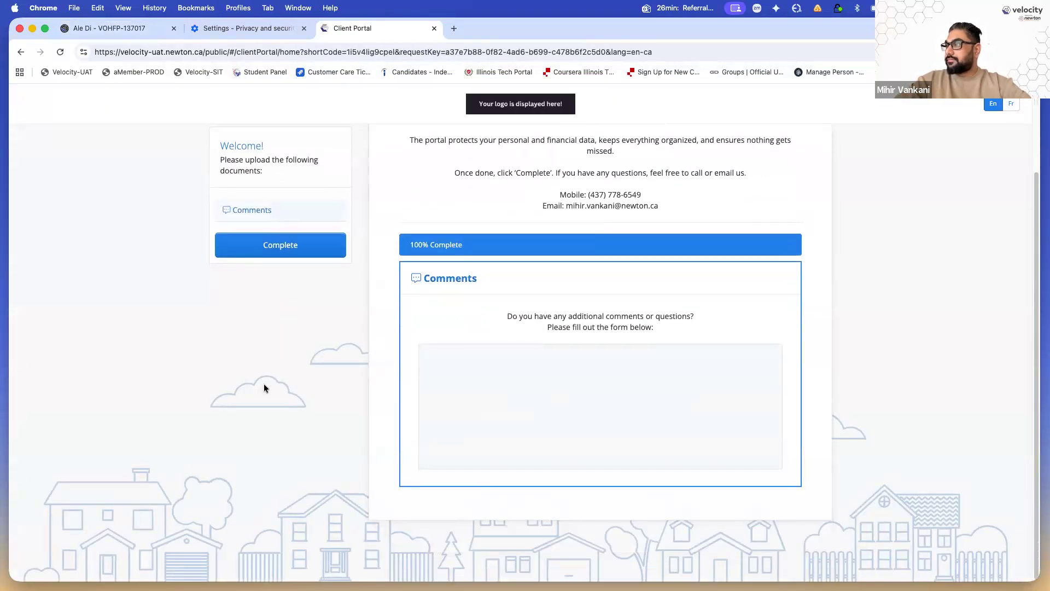
{"action": "scroll", "coordinate": [265, 388], "scroll_direction": "up", "scroll_amount": 2}
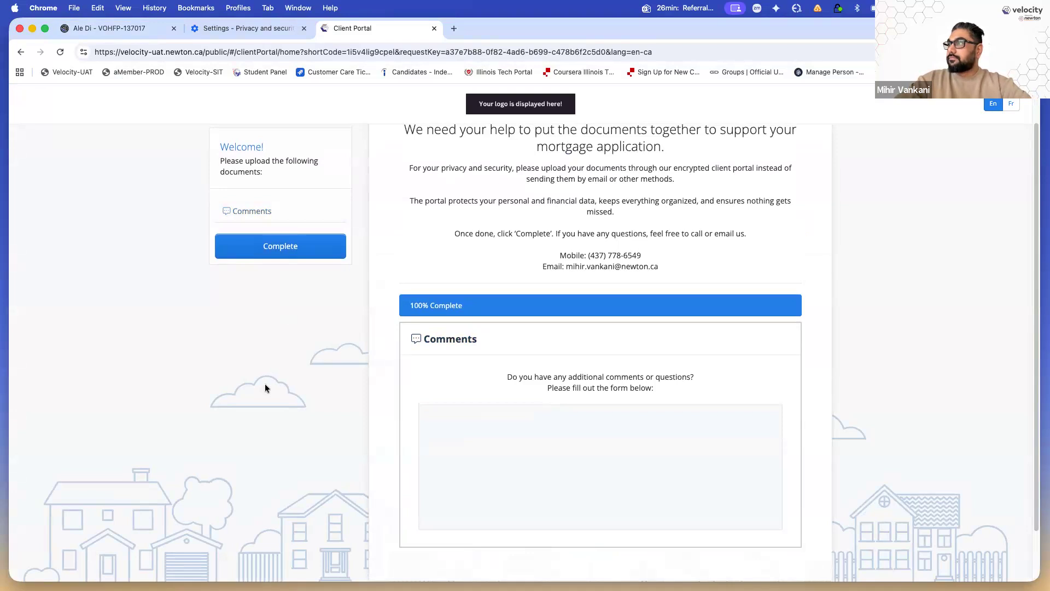
{"action": "scroll", "coordinate": [265, 387], "scroll_direction": "up", "scroll_amount": 2}
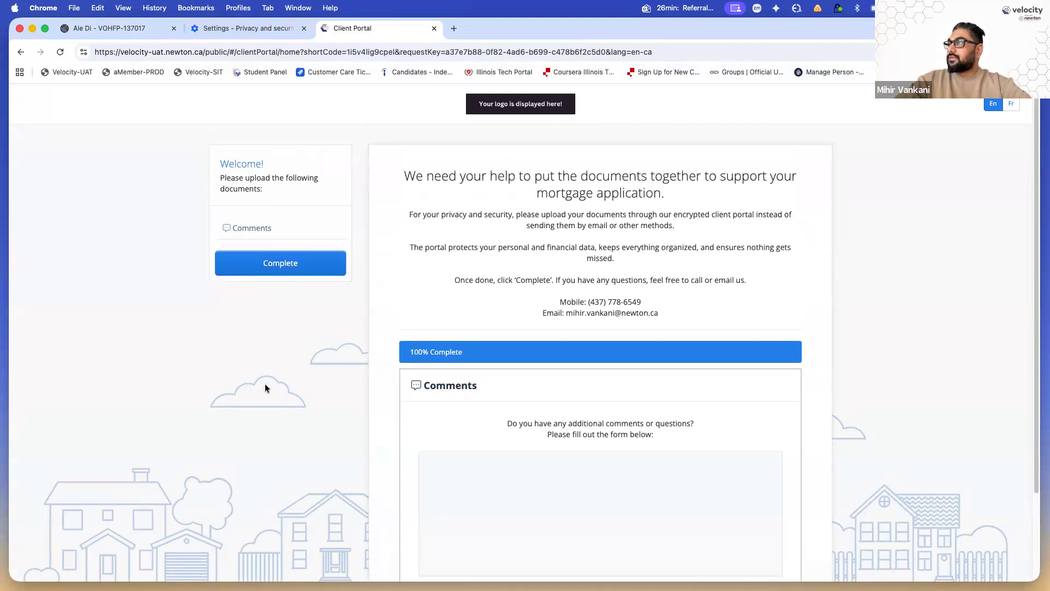
{"action": "left_click", "coordinate": [434, 28]}
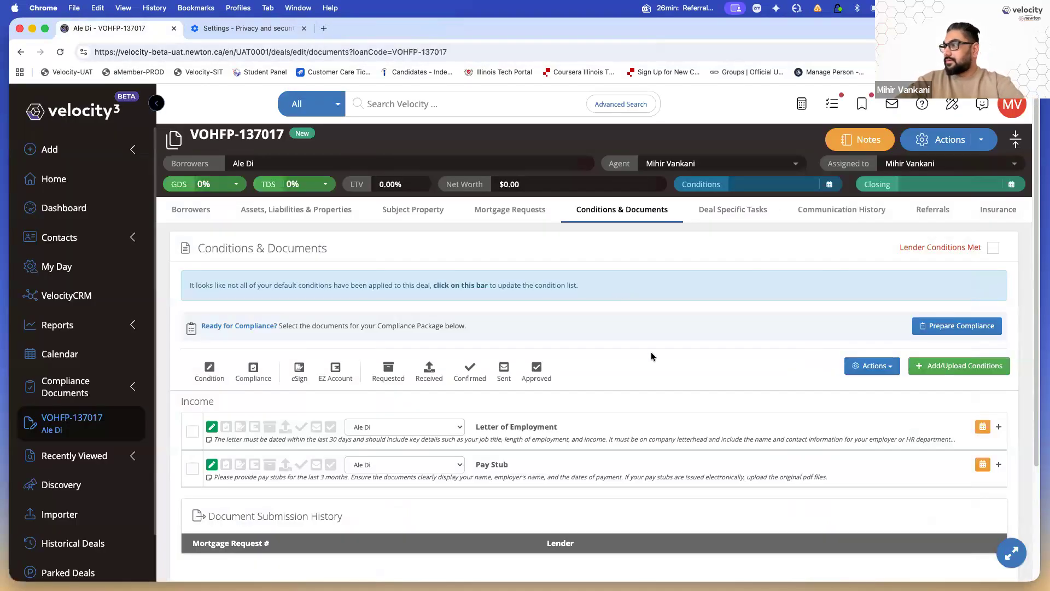
{"action": "scroll", "coordinate": [685, 375], "scroll_direction": "down", "scroll_amount": 1}
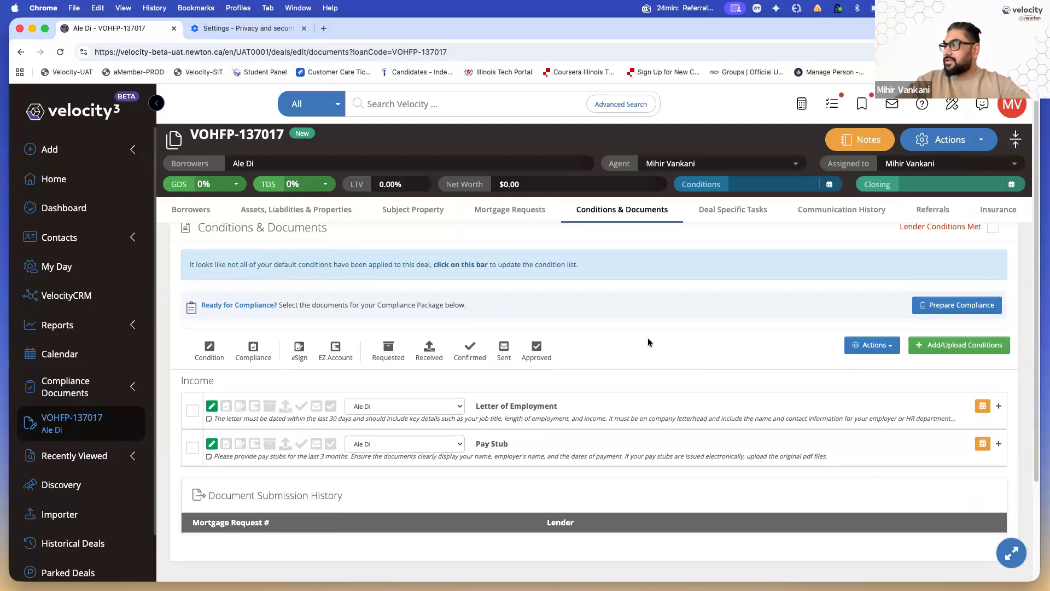
Send the borrower a Request Documents for Conditions email for Letter of Employment and Pay Stub
{"action": "left_click", "coordinate": [192, 410]}
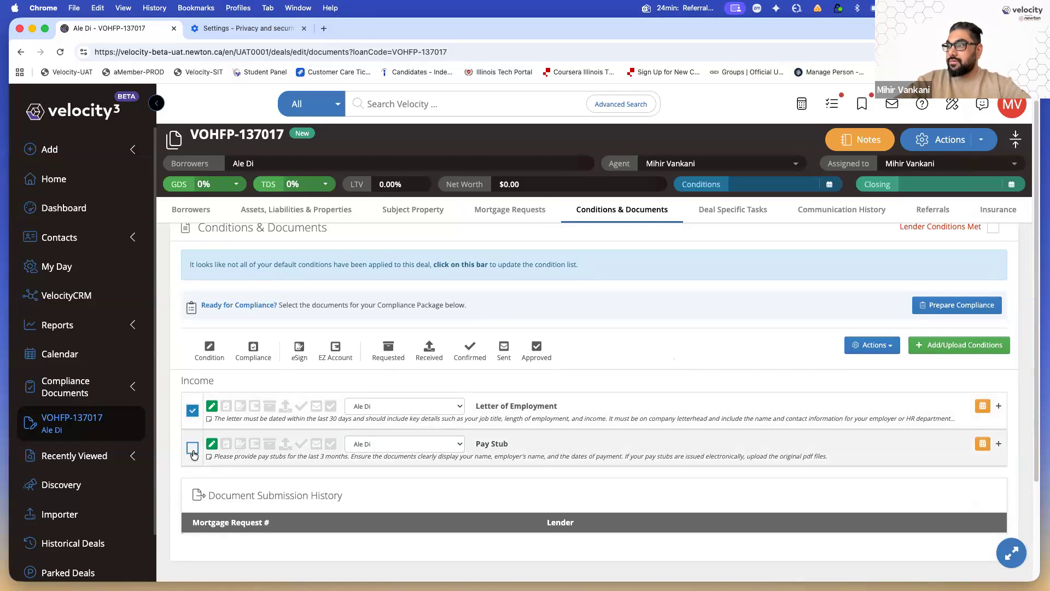
{"action": "left_click", "coordinate": [193, 448]}
{"action": "left_click", "coordinate": [873, 345]}
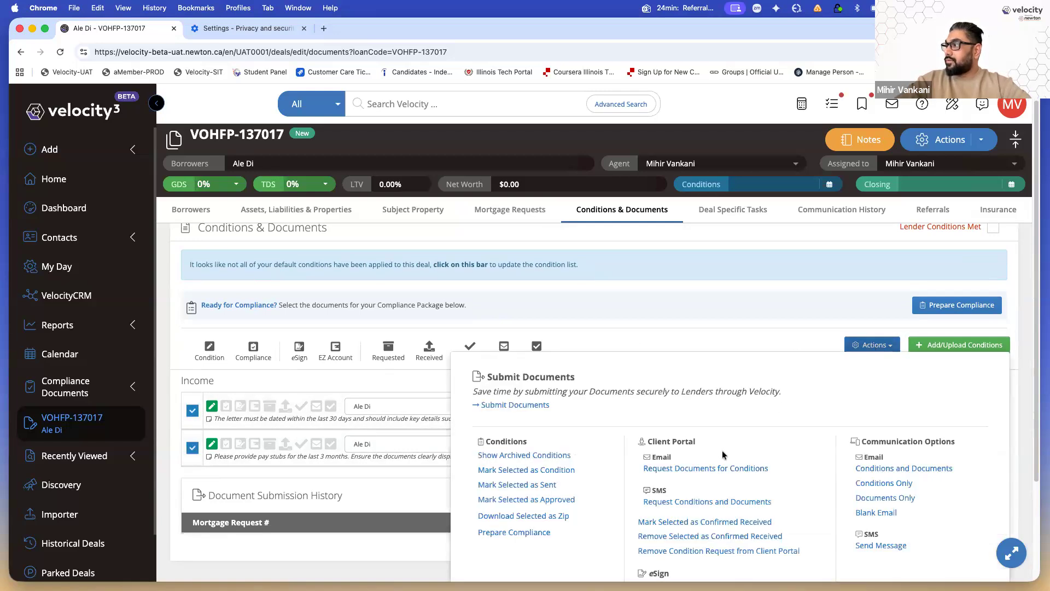
{"action": "left_click", "coordinate": [700, 469]}
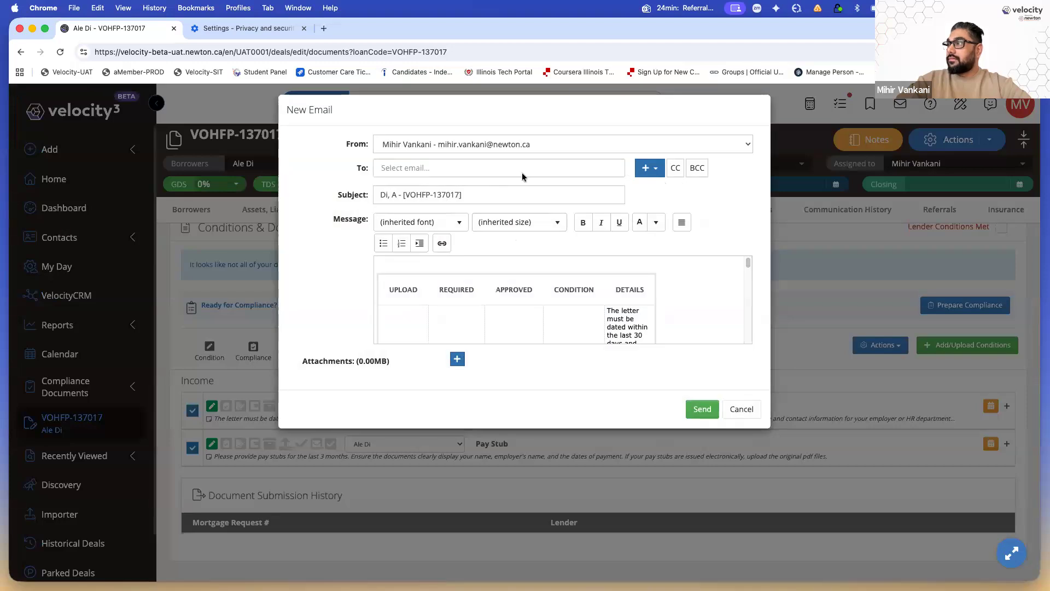
{"action": "left_click", "coordinate": [649, 167]}
{"action": "left_click", "coordinate": [649, 191]}
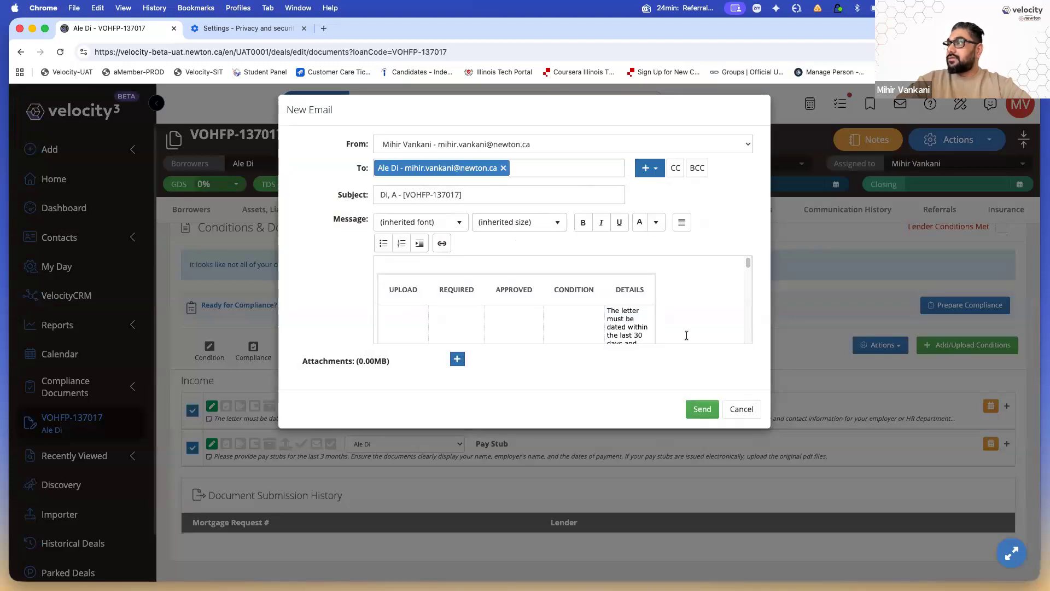
{"action": "scroll", "coordinate": [652, 308], "scroll_direction": "down", "scroll_amount": 10}
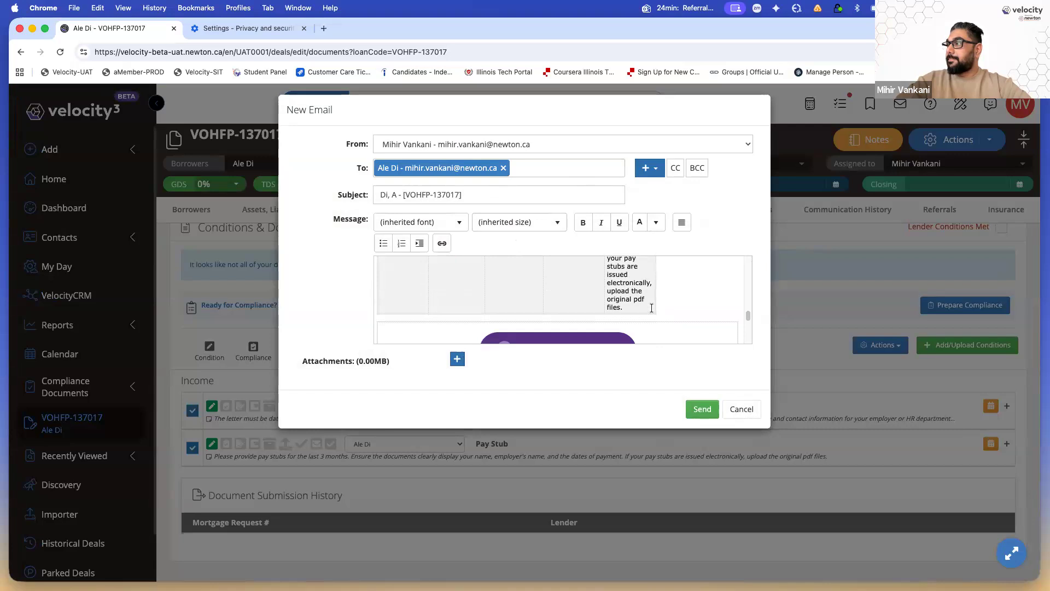
{"action": "left_click", "coordinate": [709, 409]}
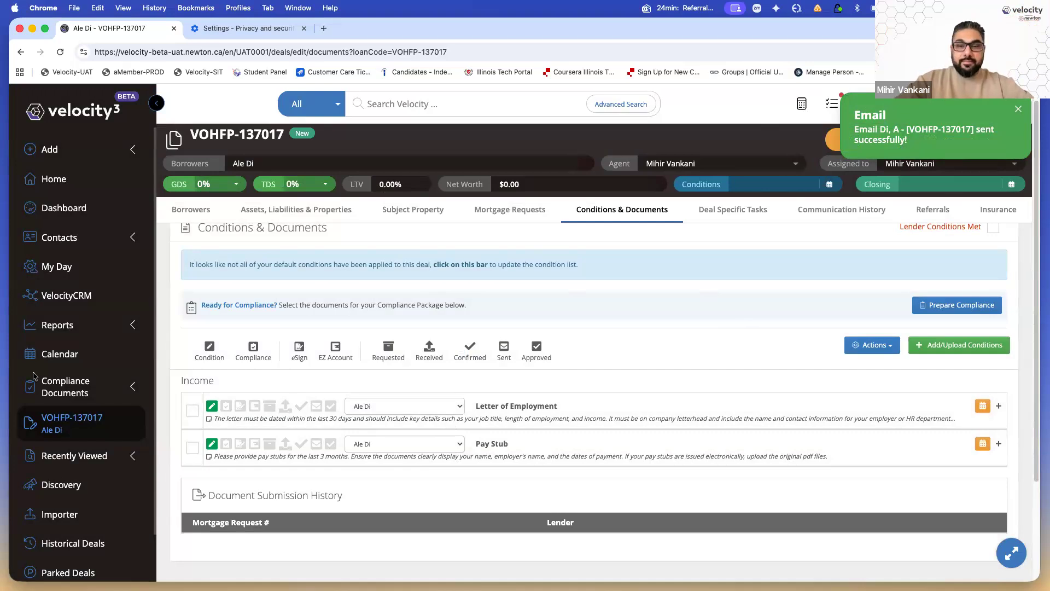
Open the client document upload portal from the received email
{"action": "key", "text": "super+Tab"}
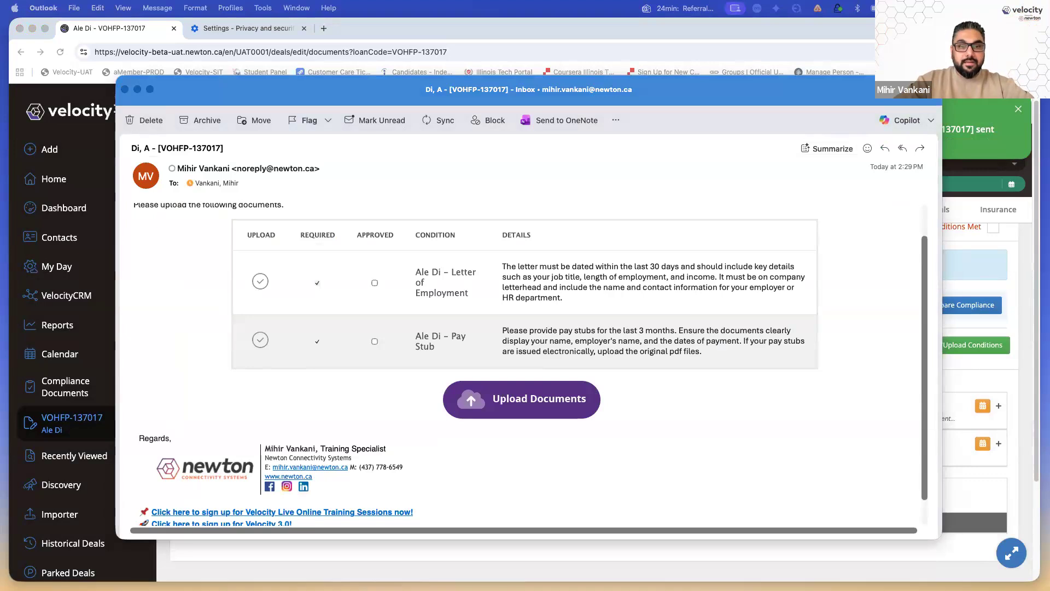
{"action": "left_click", "coordinate": [521, 399]}
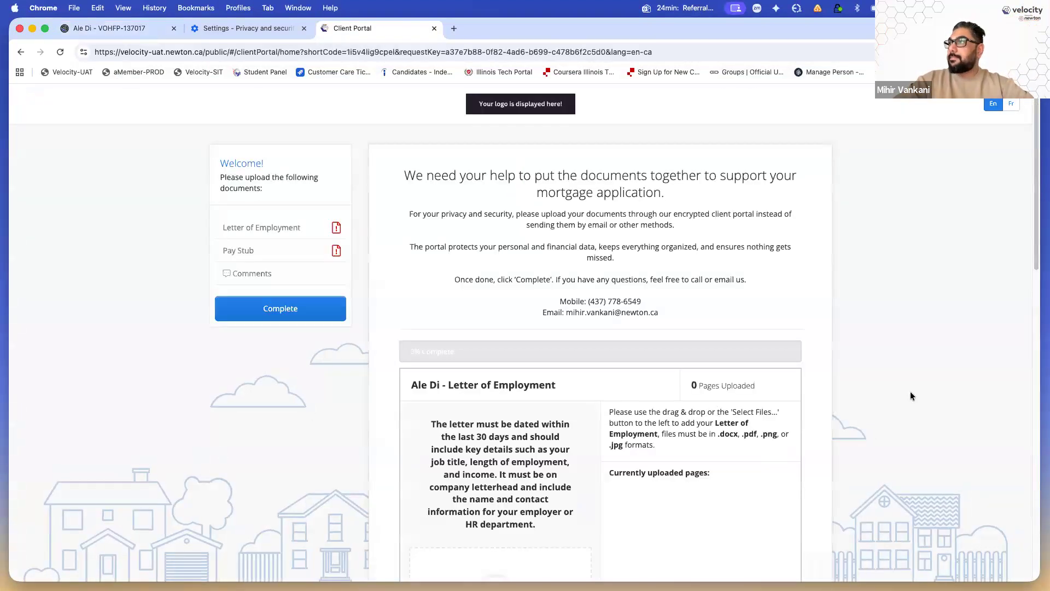
{"action": "scroll", "coordinate": [814, 393], "scroll_direction": "down", "scroll_amount": 4}
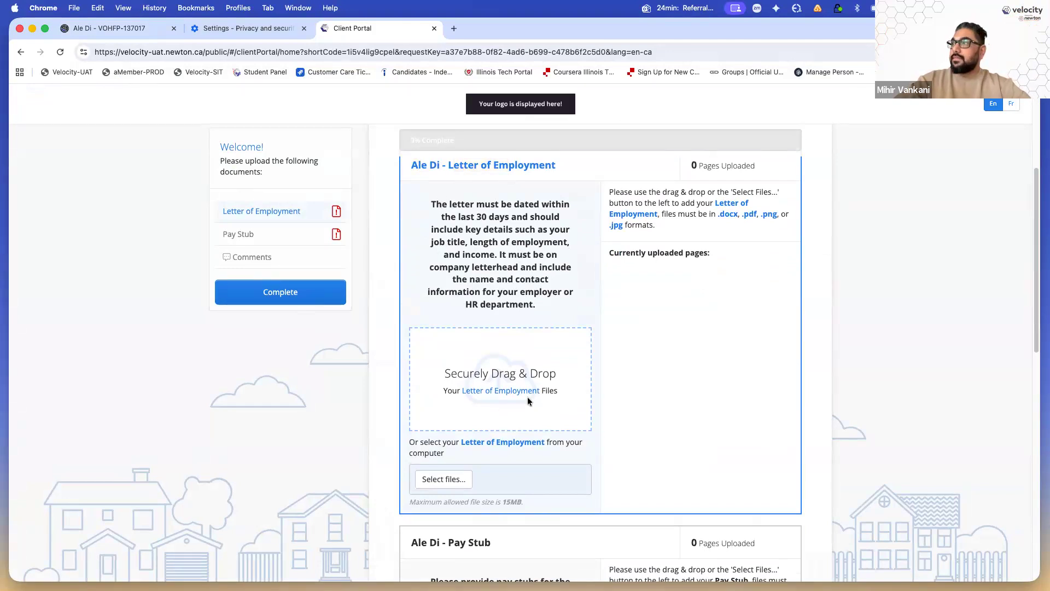
{"action": "scroll", "coordinate": [437, 405], "scroll_direction": "down", "scroll_amount": 3}
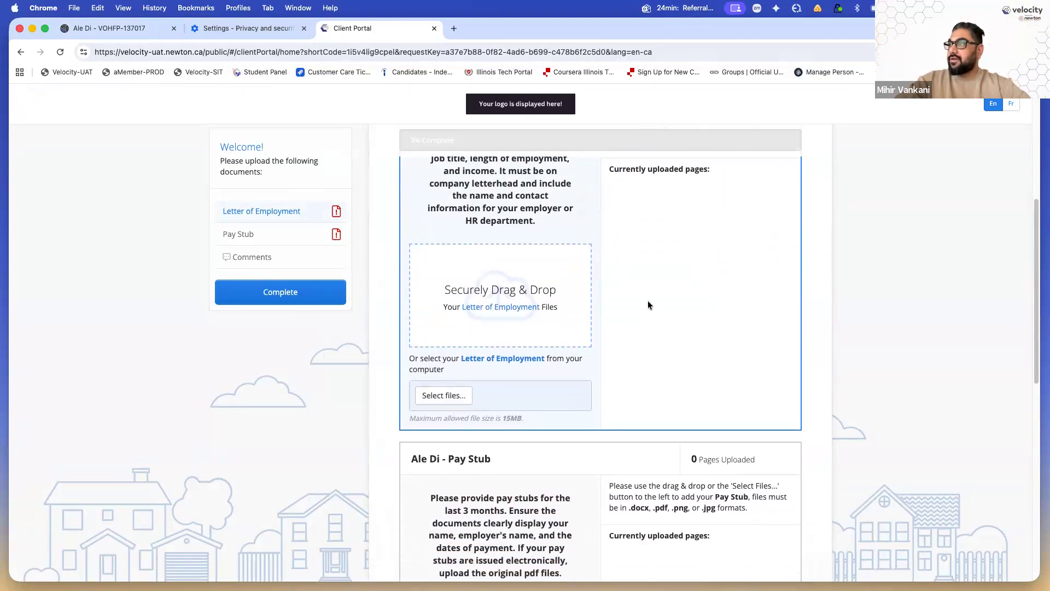
Upload 01. Pay Stub Sample.png for Letter of Employment and a second sample for Pay Stub, then complete
{"action": "left_click", "coordinate": [469, 398]}
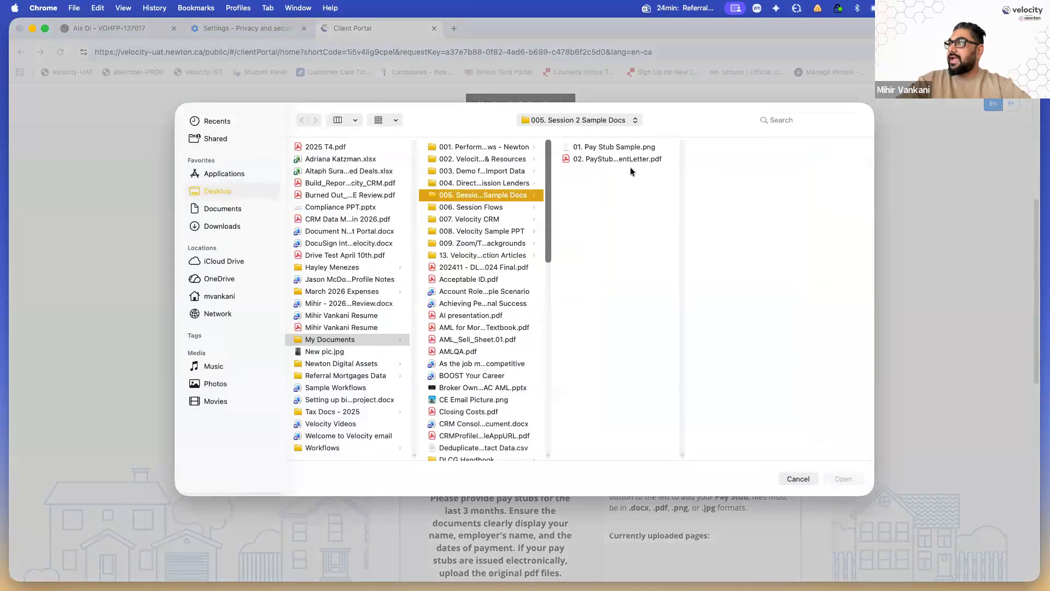
{"action": "double_click", "coordinate": [626, 146]}
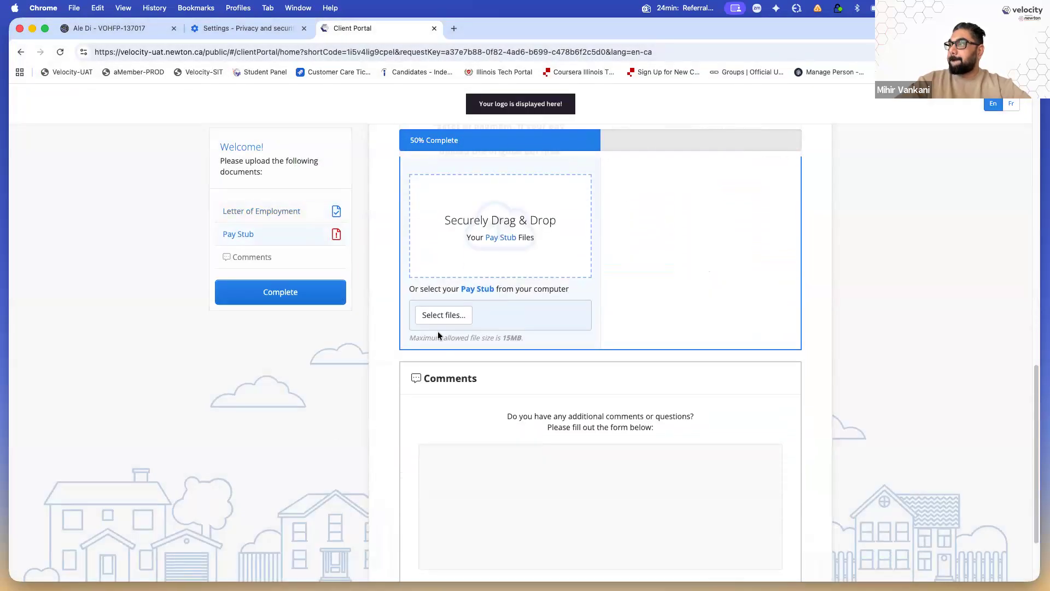
{"action": "left_click", "coordinate": [589, 211]}
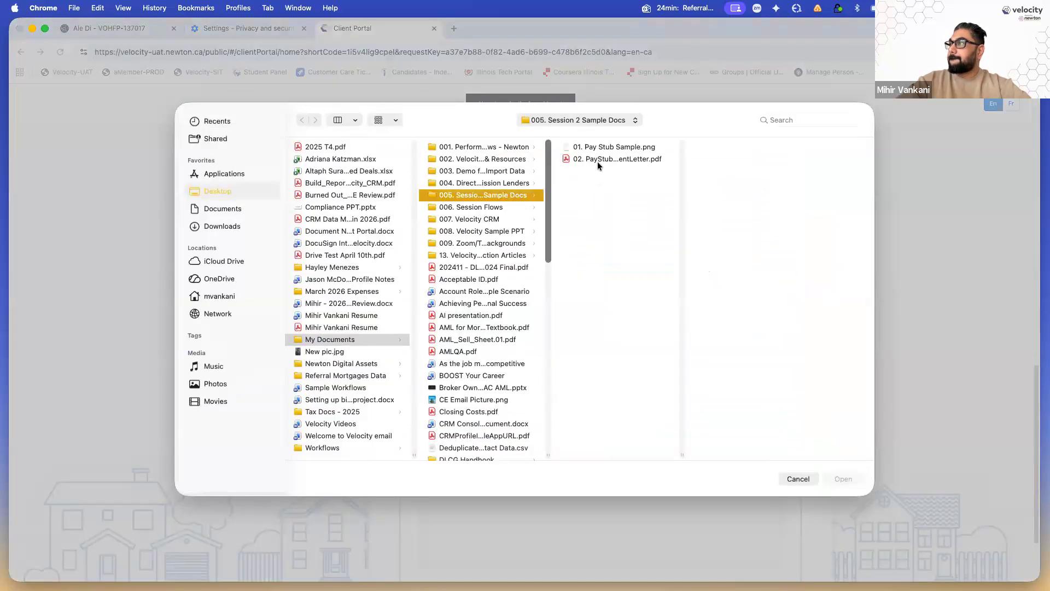
{"action": "double_click", "coordinate": [598, 159]}
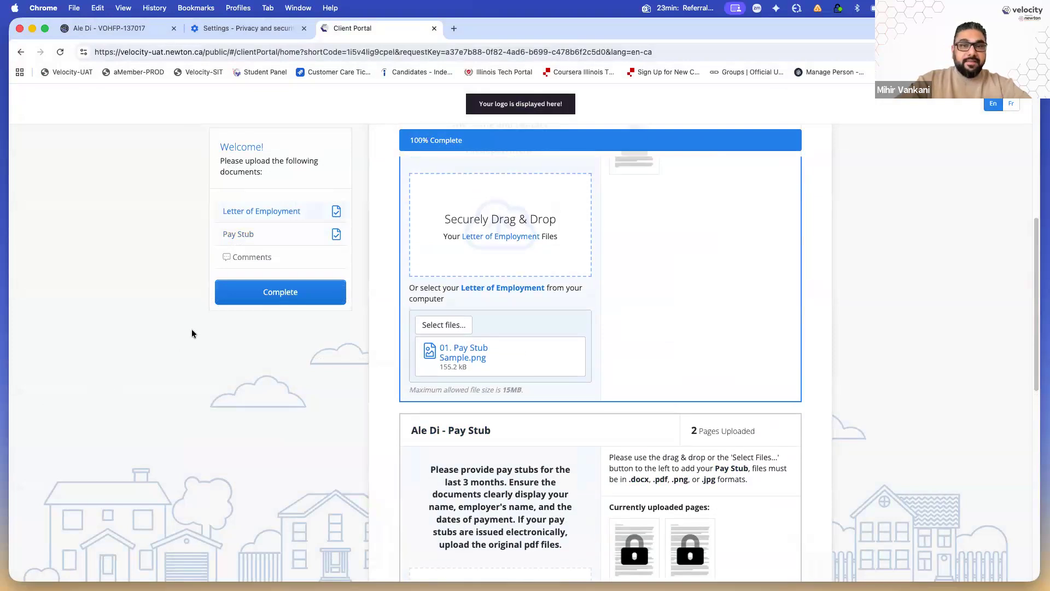
{"action": "left_click", "coordinate": [268, 294]}
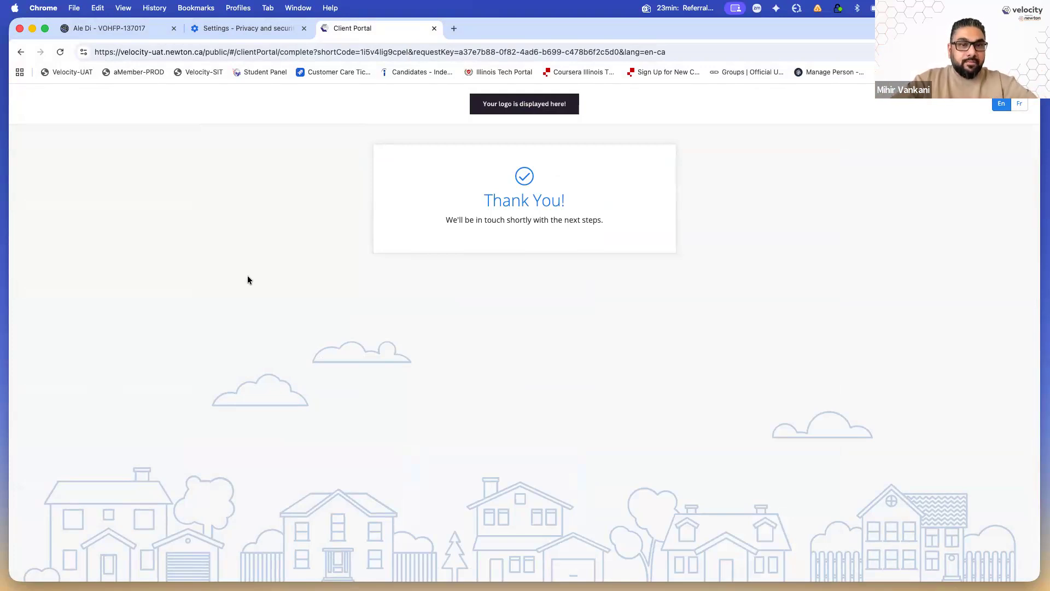
Close the portal tab, reload the deal's Conditions & Documents, and return to full screen
{"action": "left_click", "coordinate": [435, 29]}
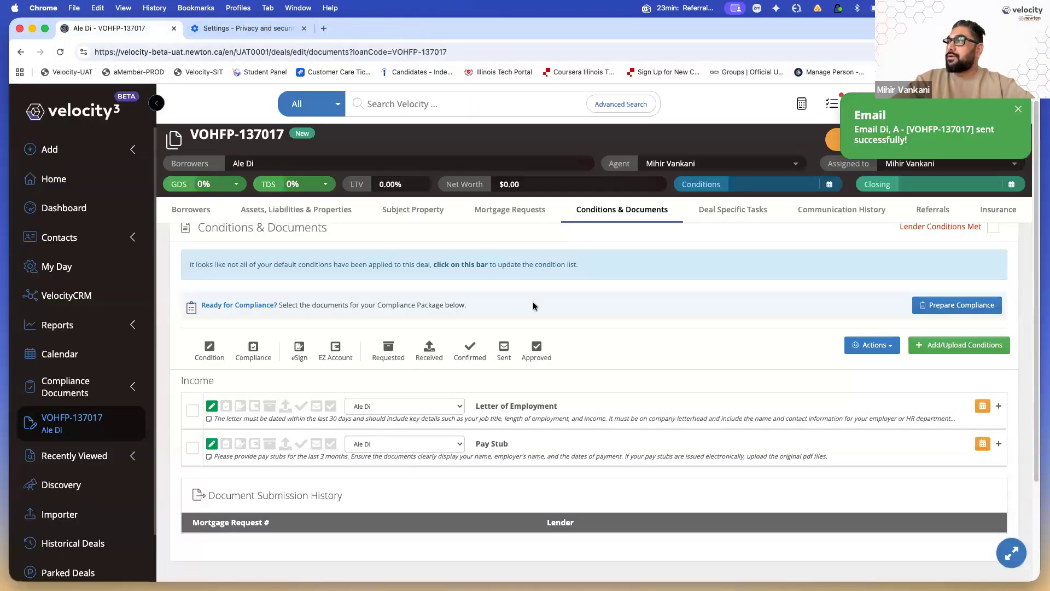
{"action": "left_click", "coordinate": [60, 52]}
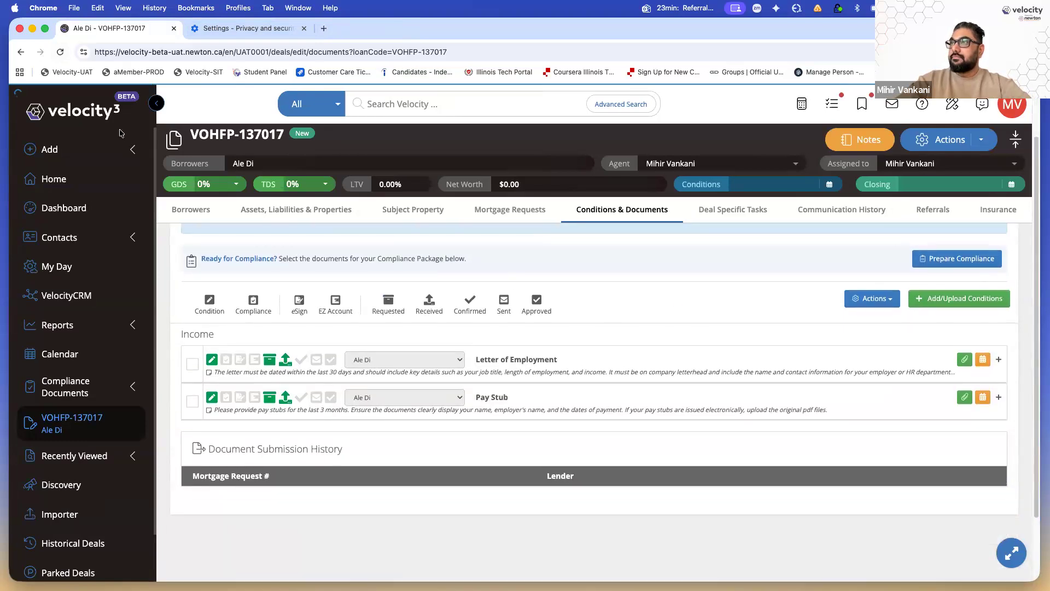
{"action": "left_click", "coordinate": [45, 28]}
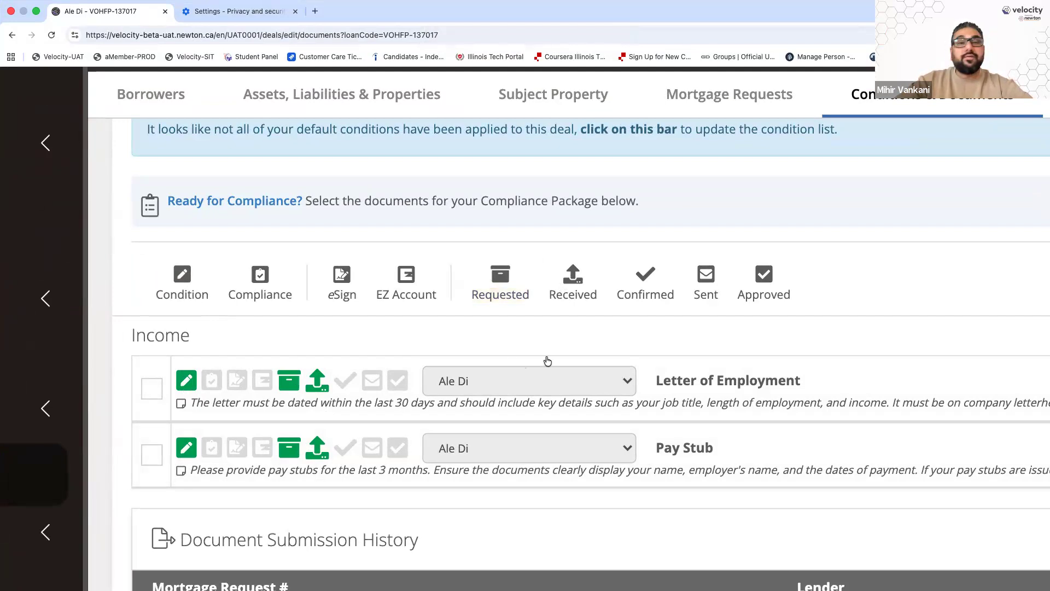
{"action": "scroll", "coordinate": [550, 358], "scroll_direction": "down", "scroll_amount": 5}
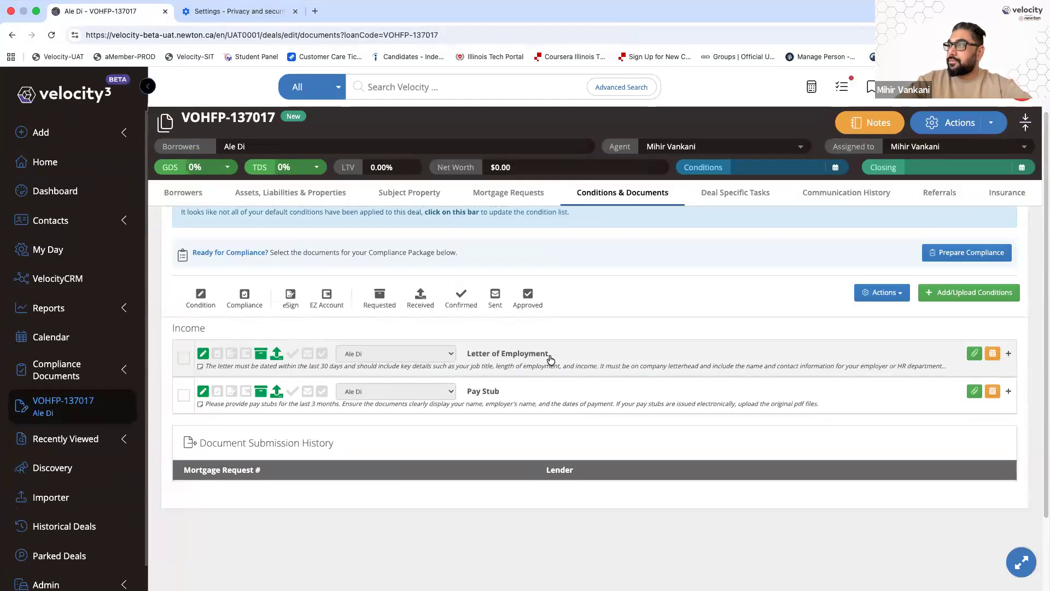
{"action": "scroll", "coordinate": [623, 369], "scroll_direction": "down", "scroll_amount": 1}
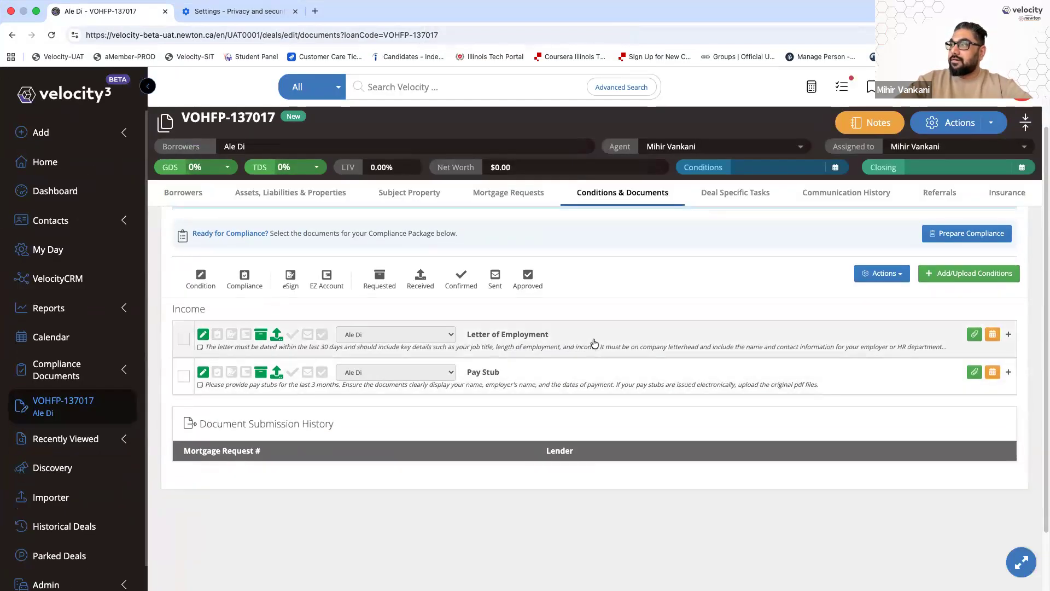
Inspect Letter of Employment's uploaded file and review 01. Pay Stub Sample.pdf in its own tab
{"action": "left_click", "coordinate": [595, 343]}
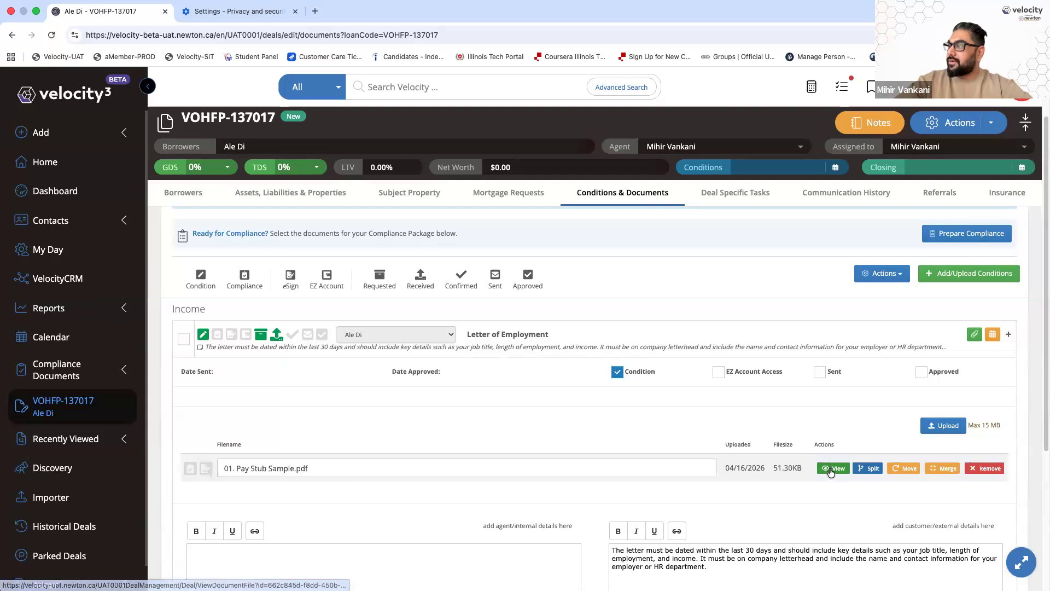
{"action": "left_click", "coordinate": [852, 339]}
{"action": "left_click", "coordinate": [972, 335]}
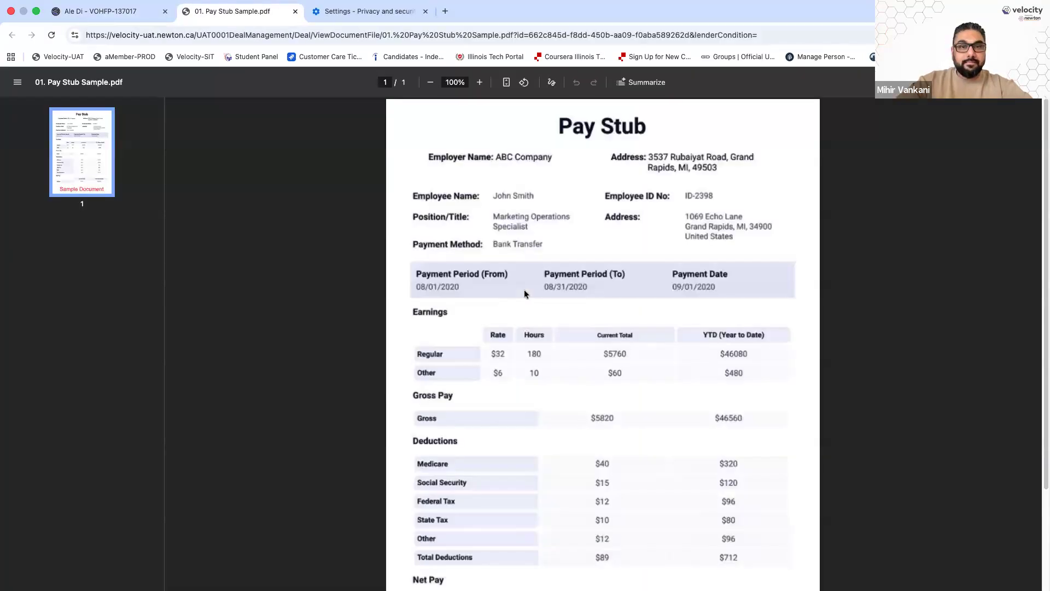
{"action": "left_click", "coordinate": [295, 11]}
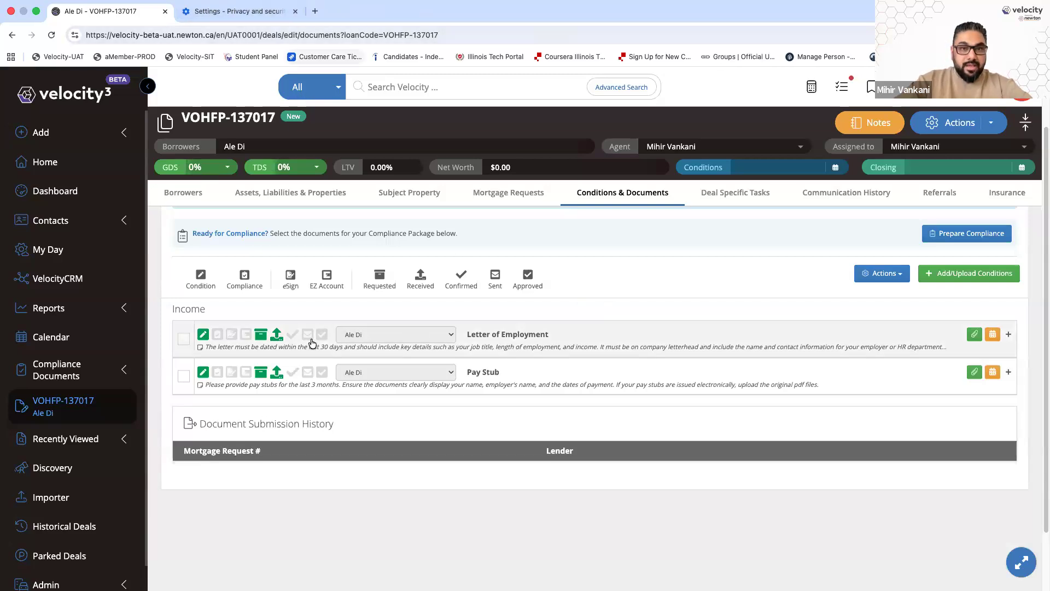
{"action": "scroll", "coordinate": [310, 340], "scroll_direction": "up", "scroll_amount": 5}
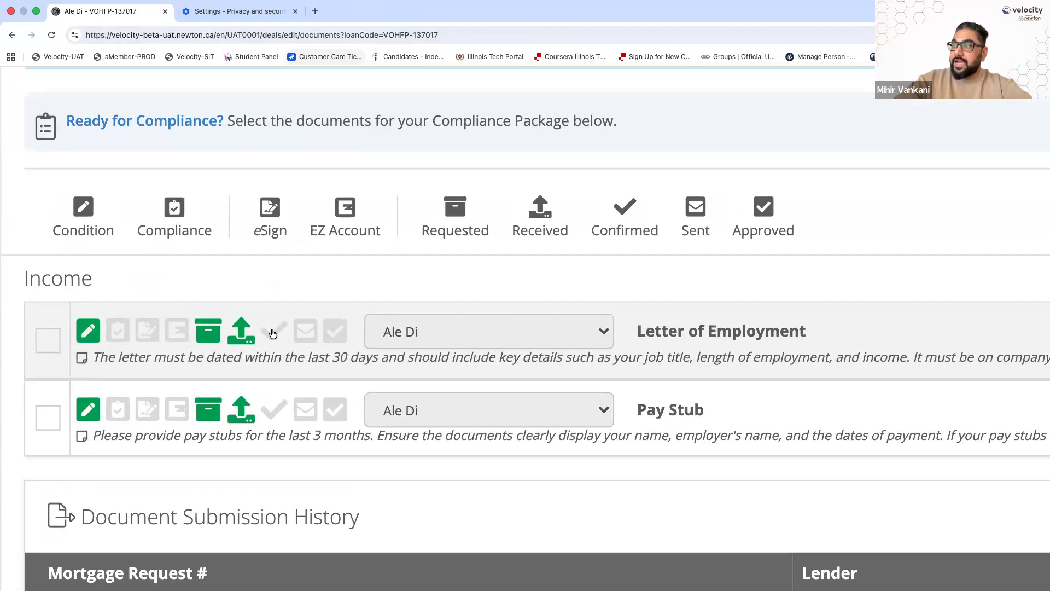
{"action": "left_click", "coordinate": [273, 333]}
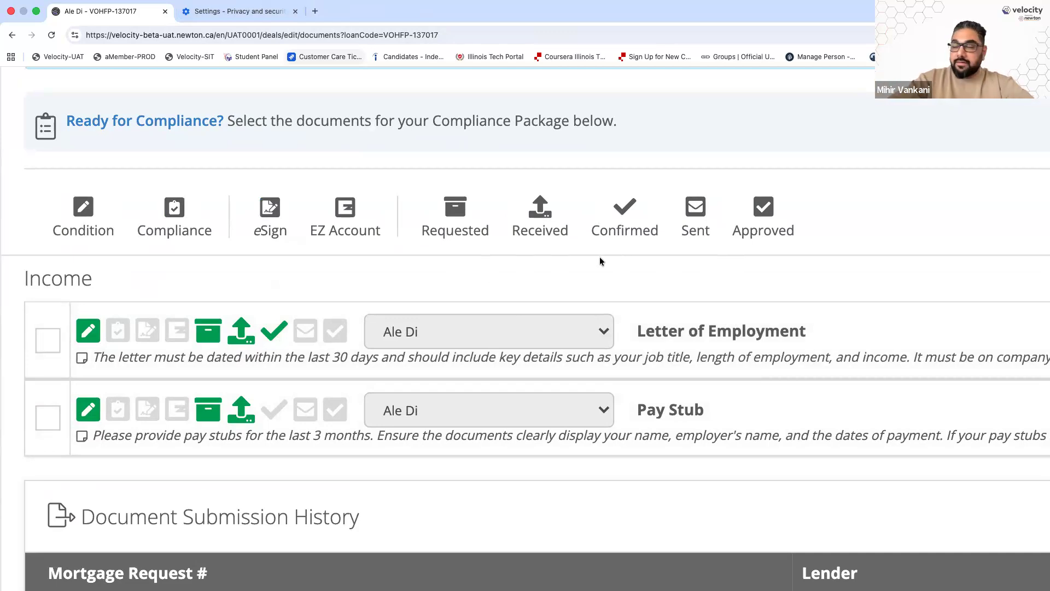
{"action": "left_click", "coordinate": [305, 331]}
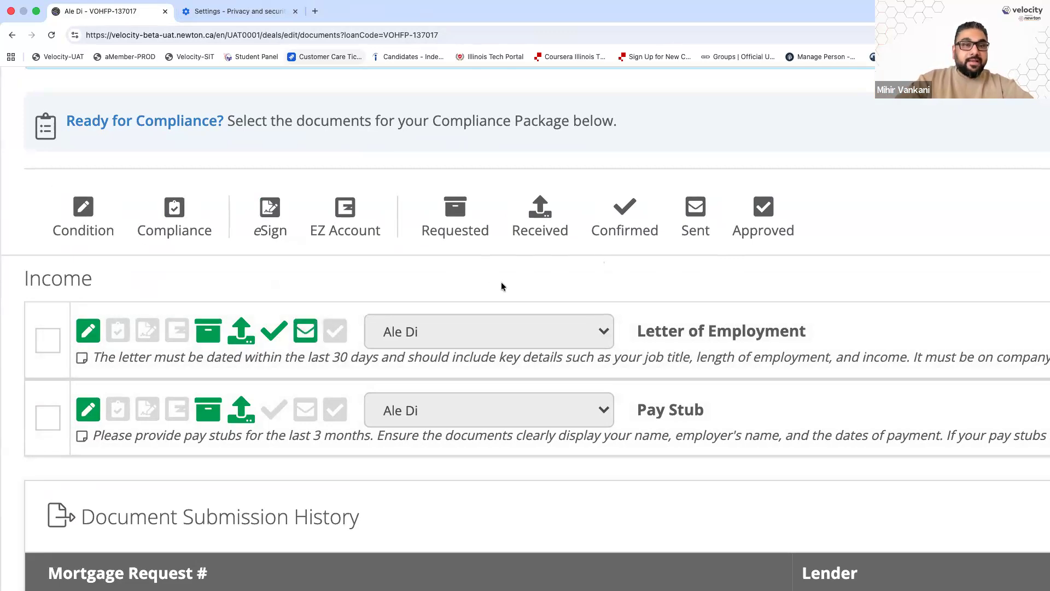
{"action": "left_click", "coordinate": [335, 330]}
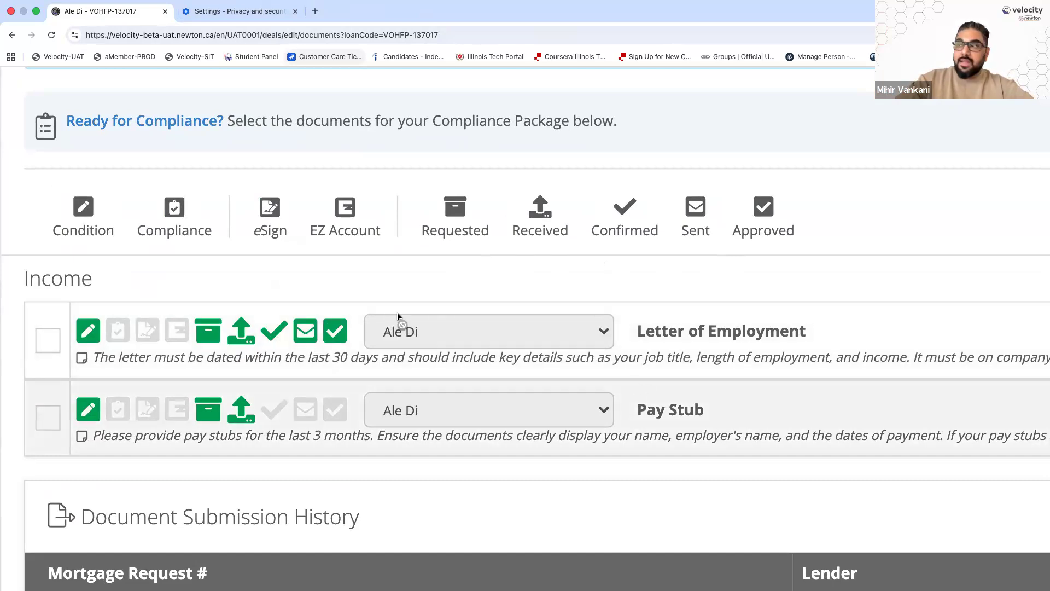
{"action": "left_click", "coordinate": [276, 330]}
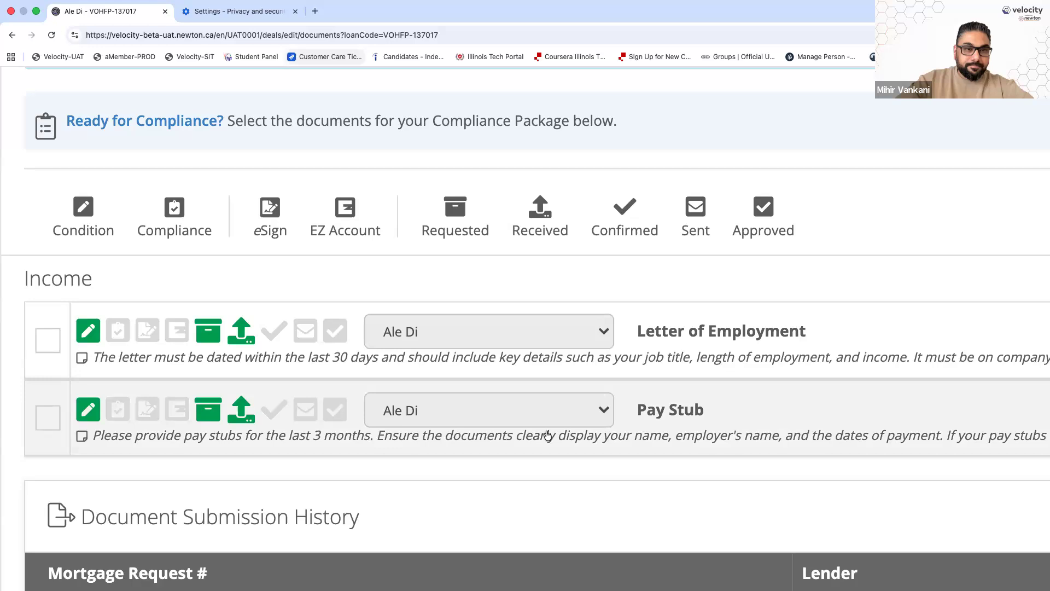
{"action": "scroll", "coordinate": [547, 436], "scroll_direction": "down", "scroll_amount": 5}
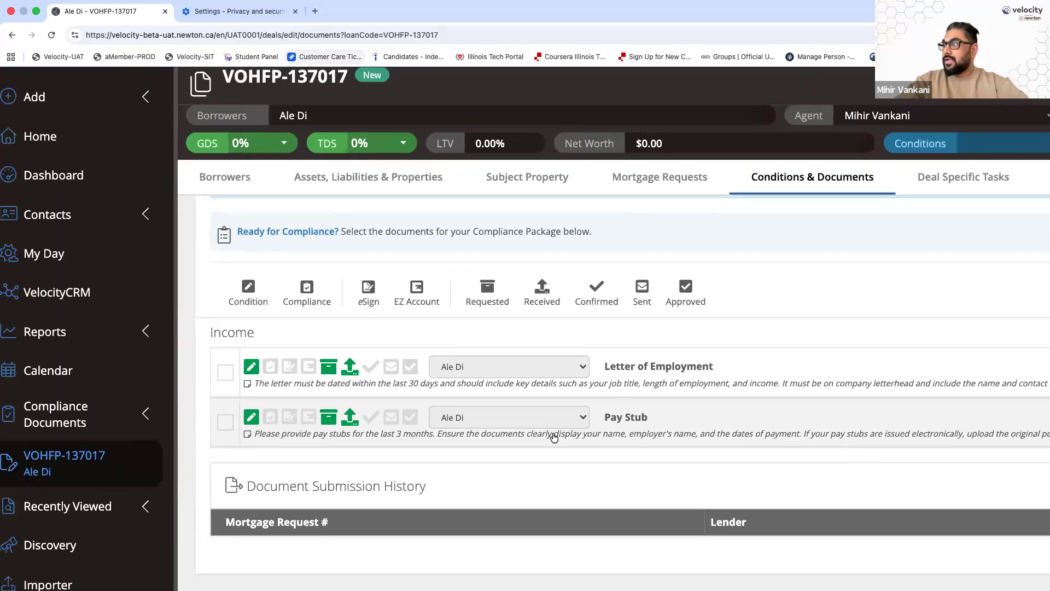
{"action": "scroll", "coordinate": [553, 436], "scroll_direction": "down", "scroll_amount": 2}
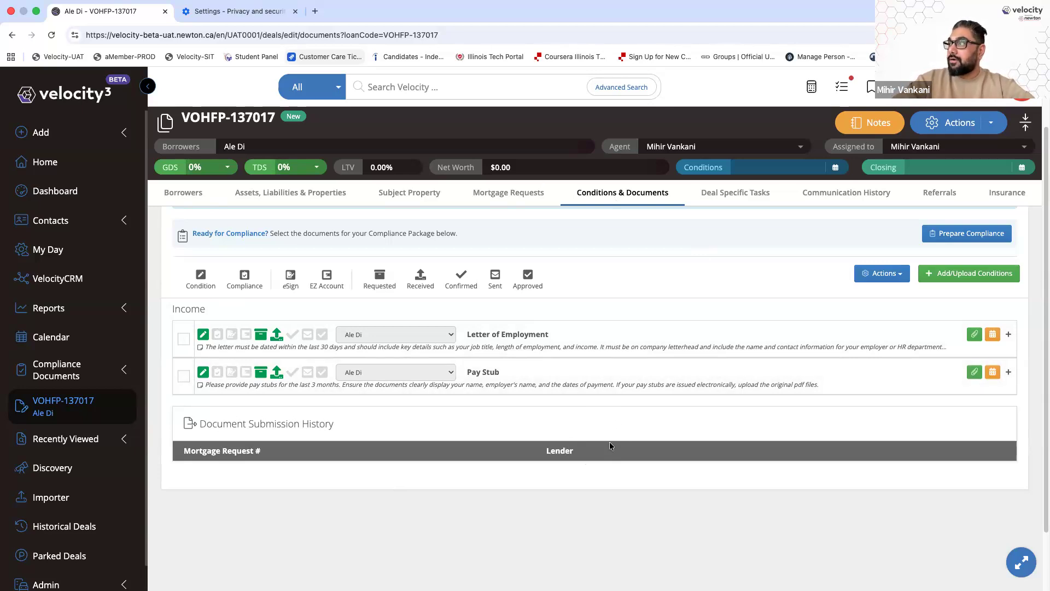
Download the Letter of Employment and Pay Stub documents as a zip, then untick both conditions
{"action": "left_click", "coordinate": [184, 340]}
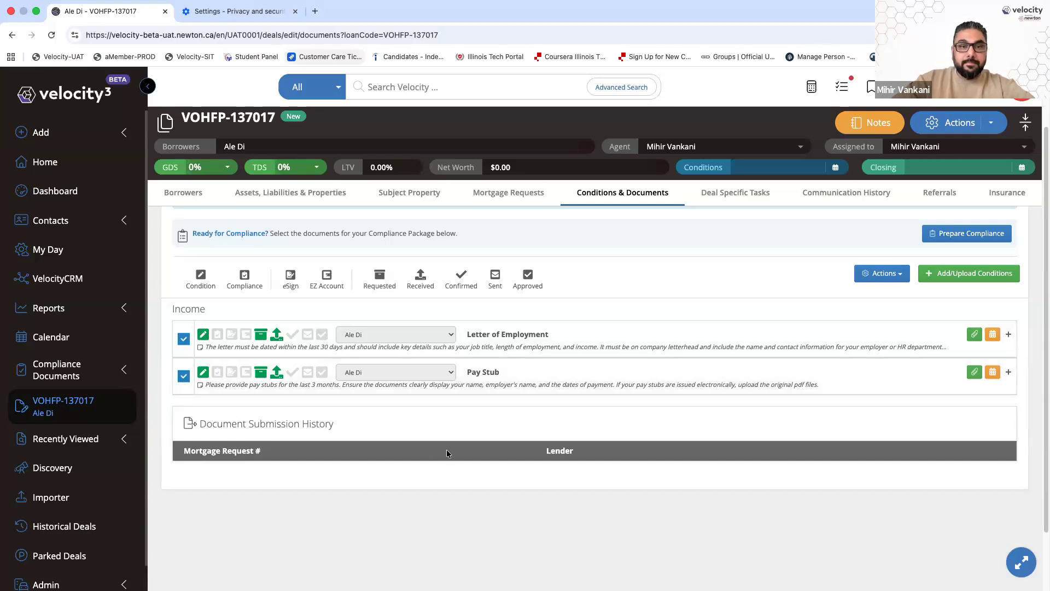
{"action": "left_click", "coordinate": [882, 274]}
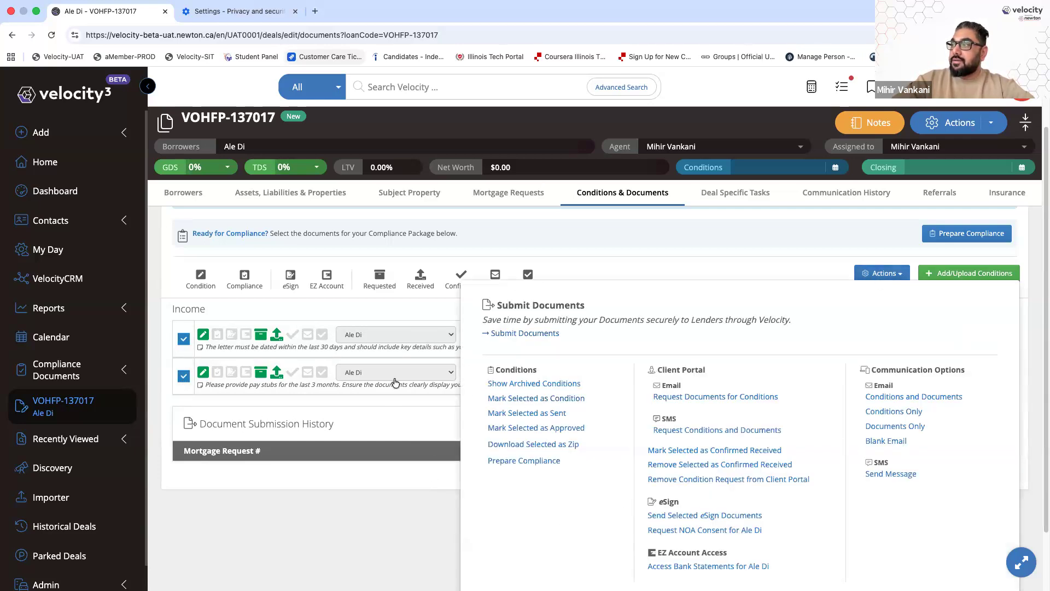
{"action": "left_click", "coordinate": [500, 446]}
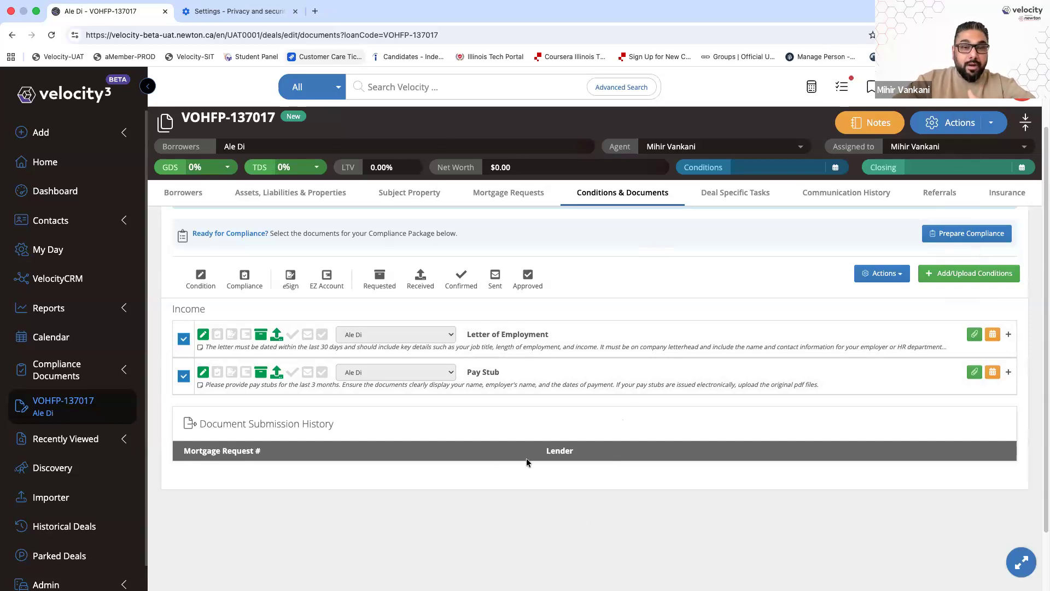
{"action": "left_click", "coordinate": [183, 339]}
{"action": "left_click", "coordinate": [184, 376]}
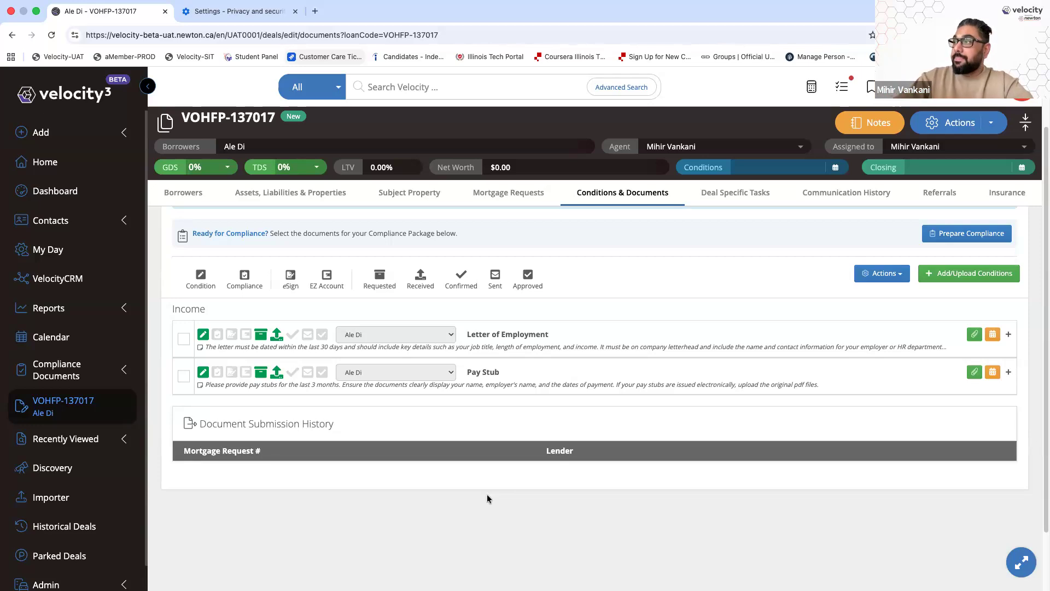
{"action": "left_click", "coordinate": [184, 339]}
{"action": "left_click", "coordinate": [185, 380]}
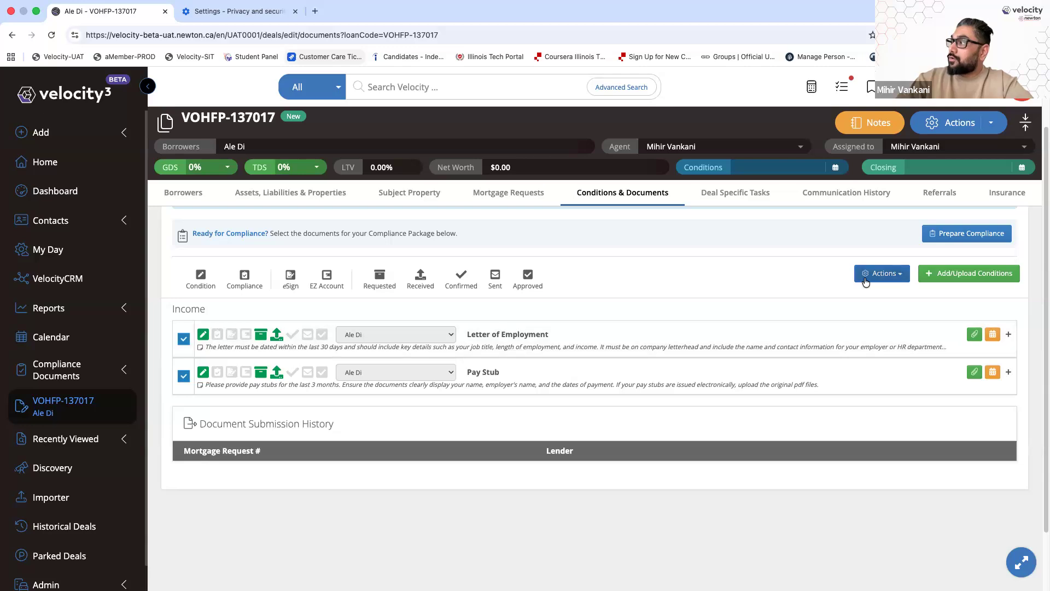
{"action": "left_click", "coordinate": [880, 273]}
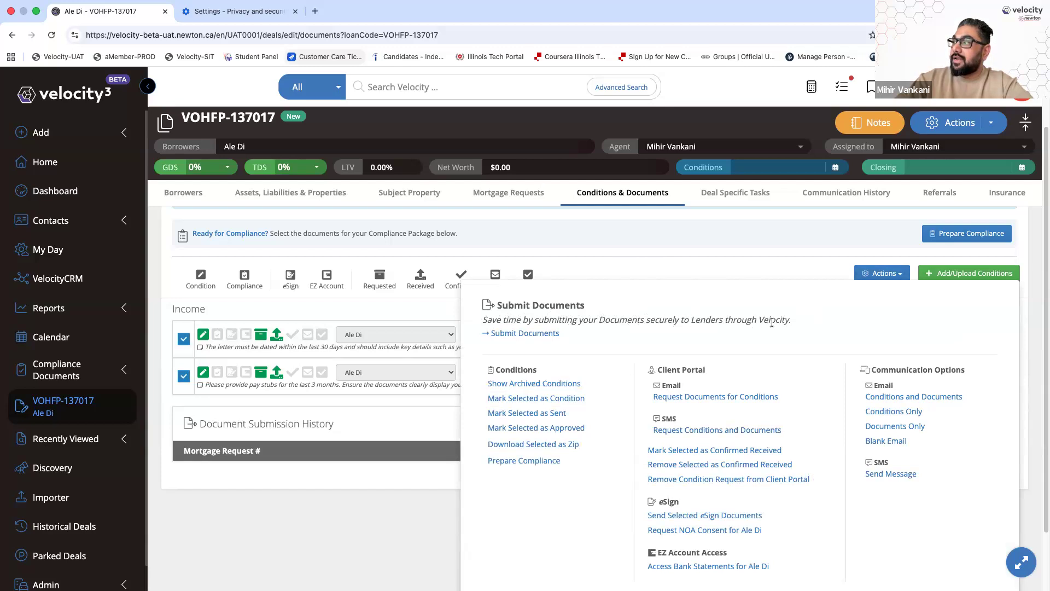
{"action": "left_click", "coordinate": [514, 333]}
{"action": "left_click_drag", "start_coordinate": [533, 139], "coordinate": [619, 147]}
{"action": "left_click_drag", "start_coordinate": [356, 140], "coordinate": [450, 145]}
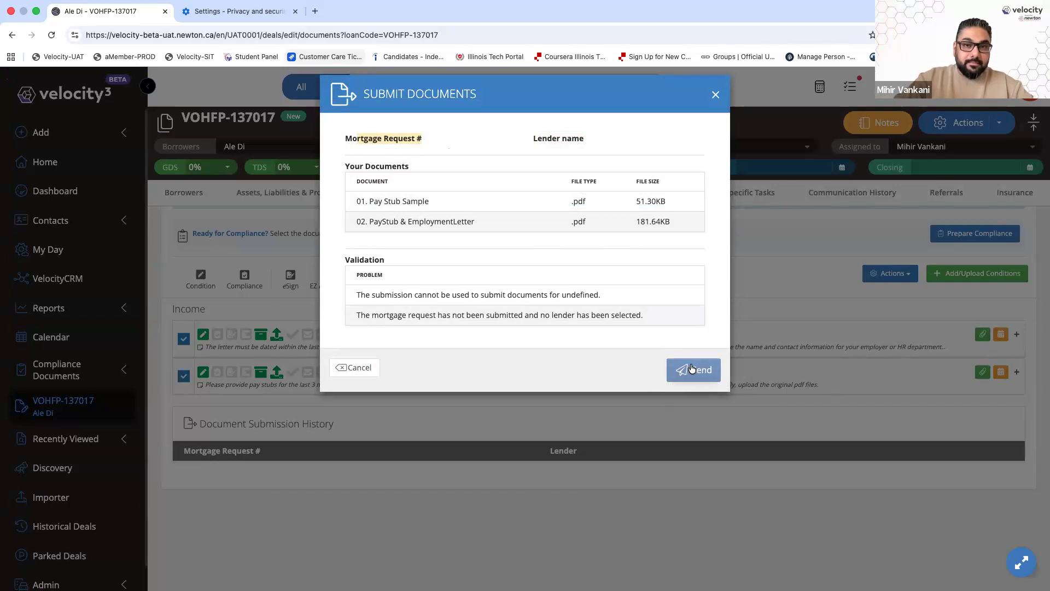
{"action": "left_click", "coordinate": [360, 368]}
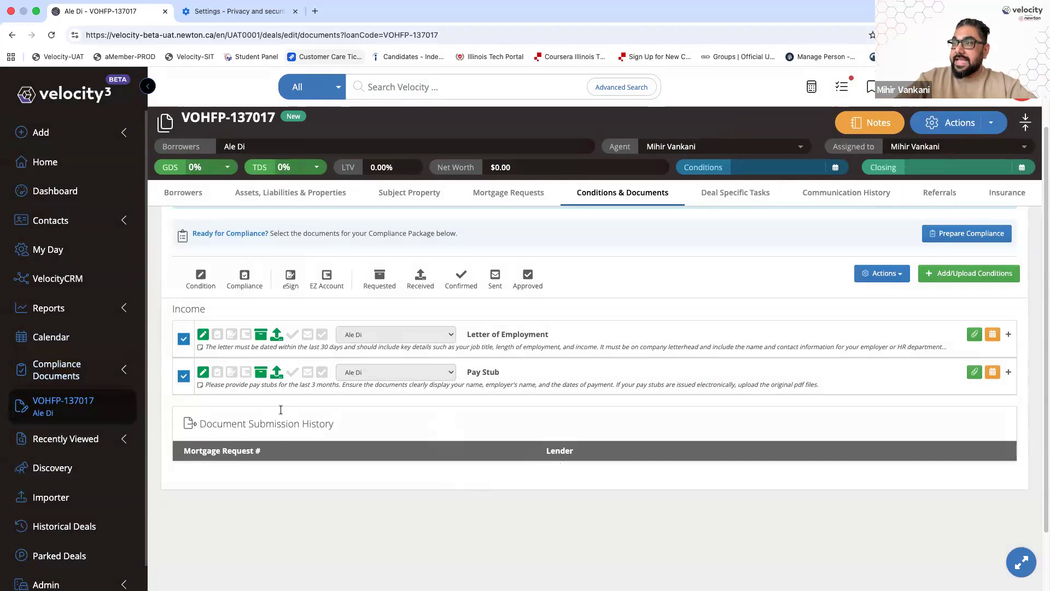
Start a Conditions and Documents email and address it to the borrower's e-mail address
{"action": "left_click", "coordinate": [874, 275]}
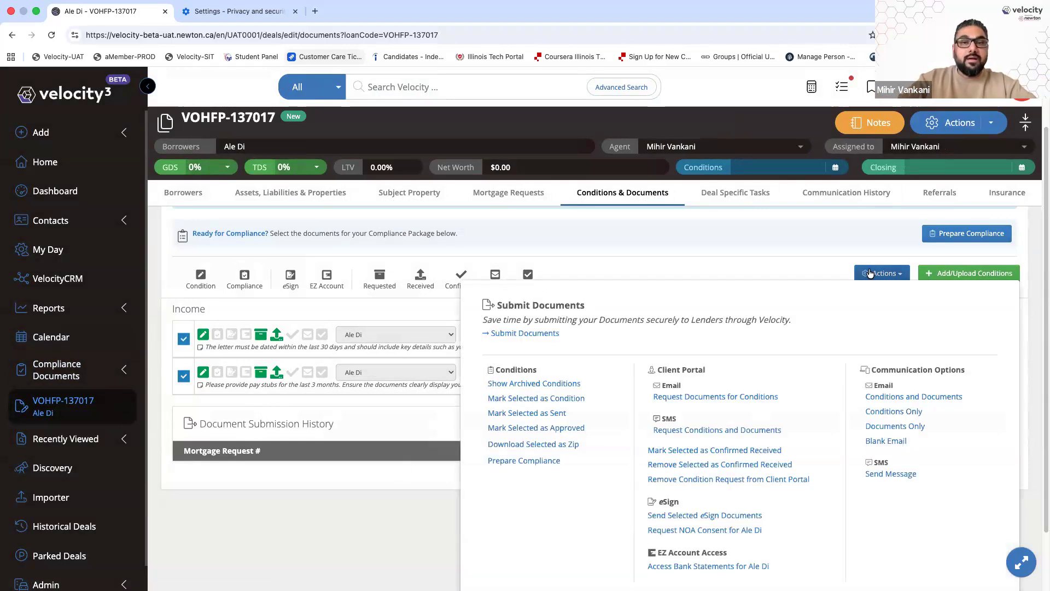
{"action": "left_click", "coordinate": [937, 402]}
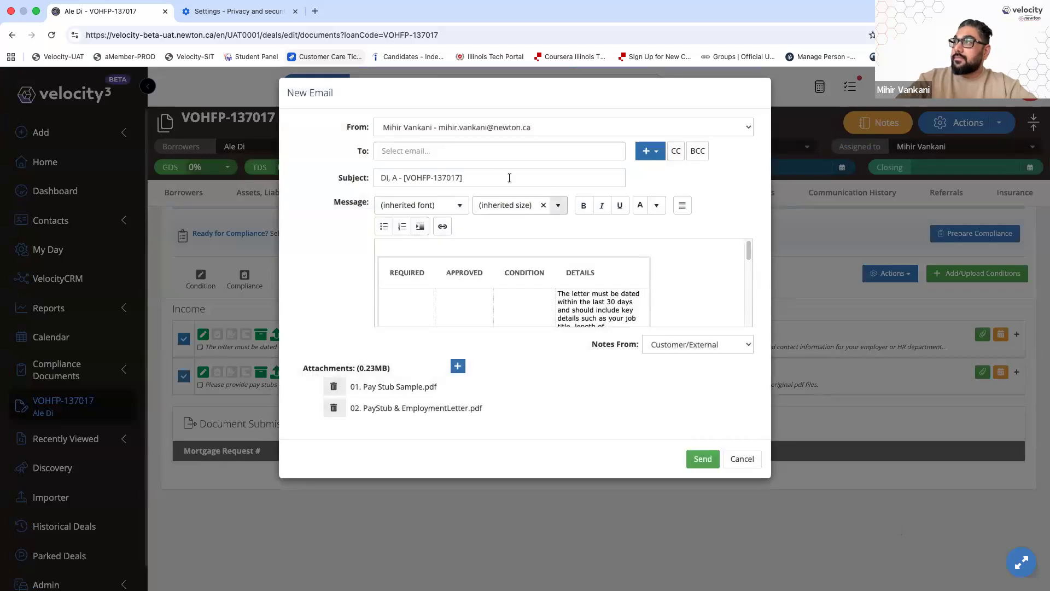
{"action": "left_click", "coordinate": [484, 151]}
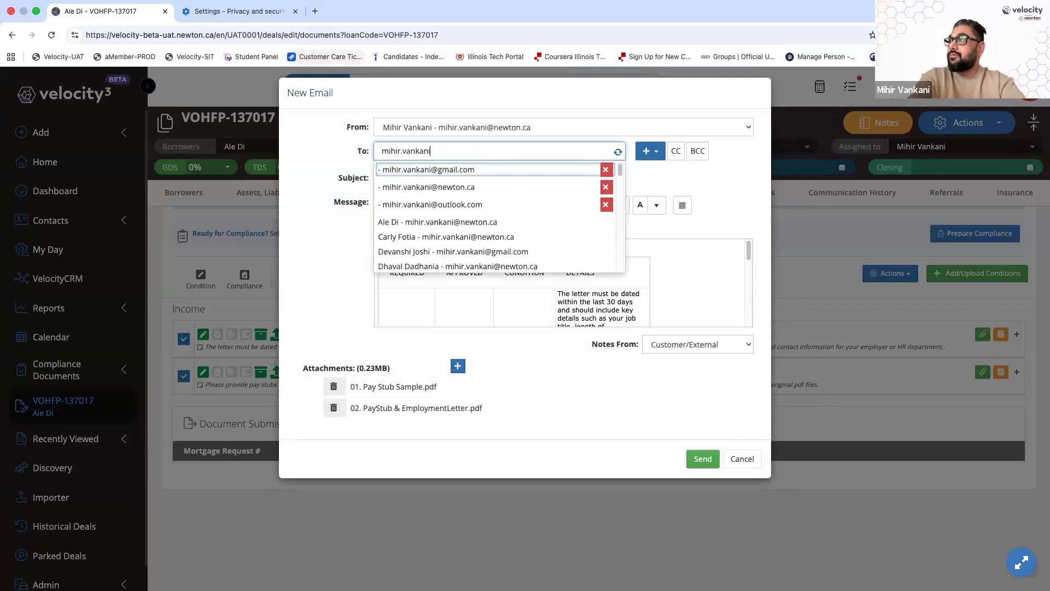
{"action": "key", "text": "Return"}
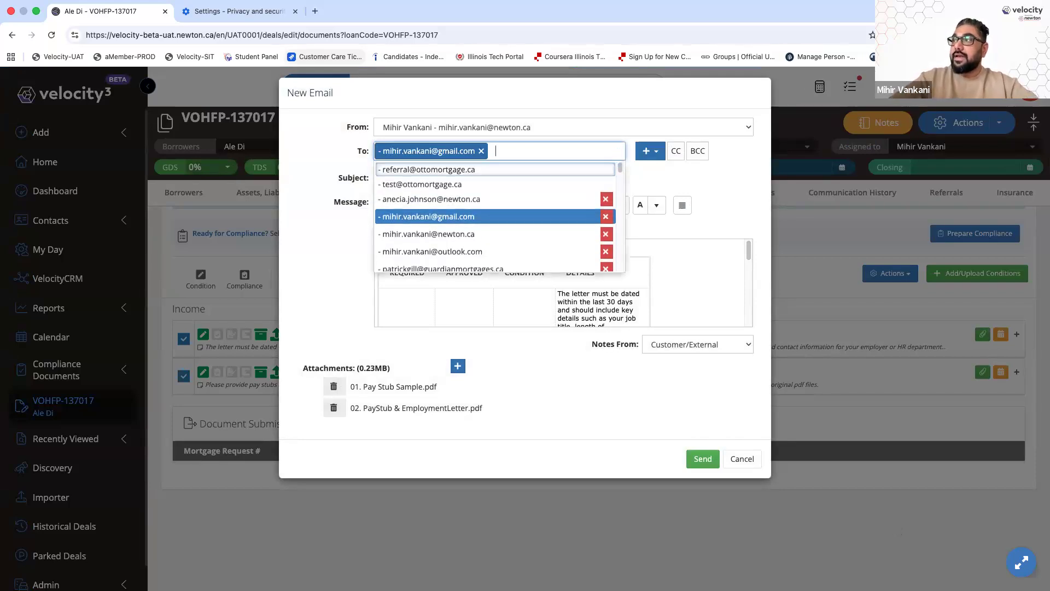
{"action": "left_click", "coordinate": [370, 299]}
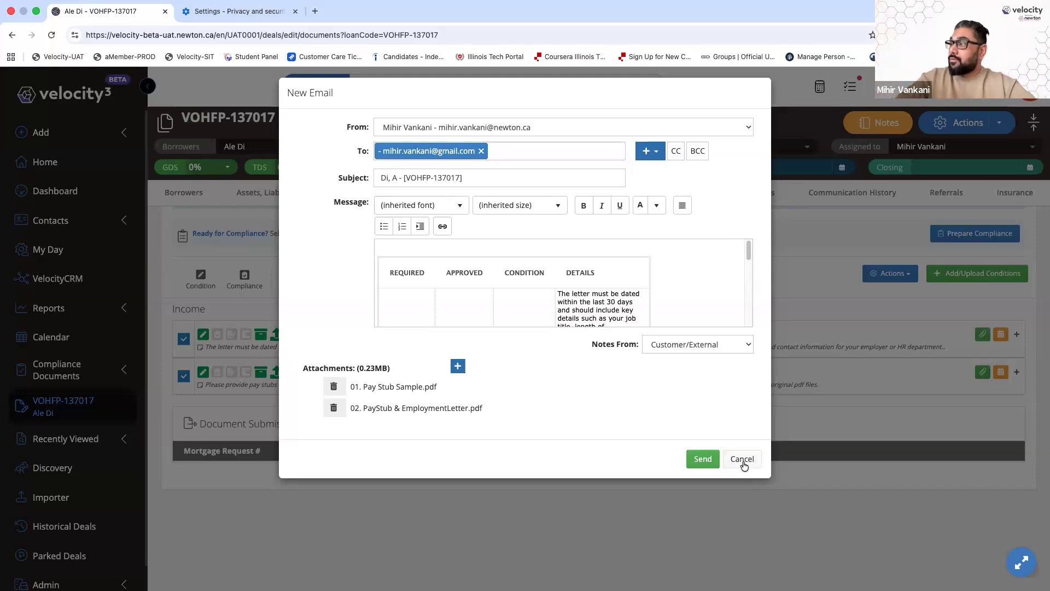
Cancel the conditions-and-documents email draft with its two PDFs without sending
{"action": "left_click", "coordinate": [743, 463]}
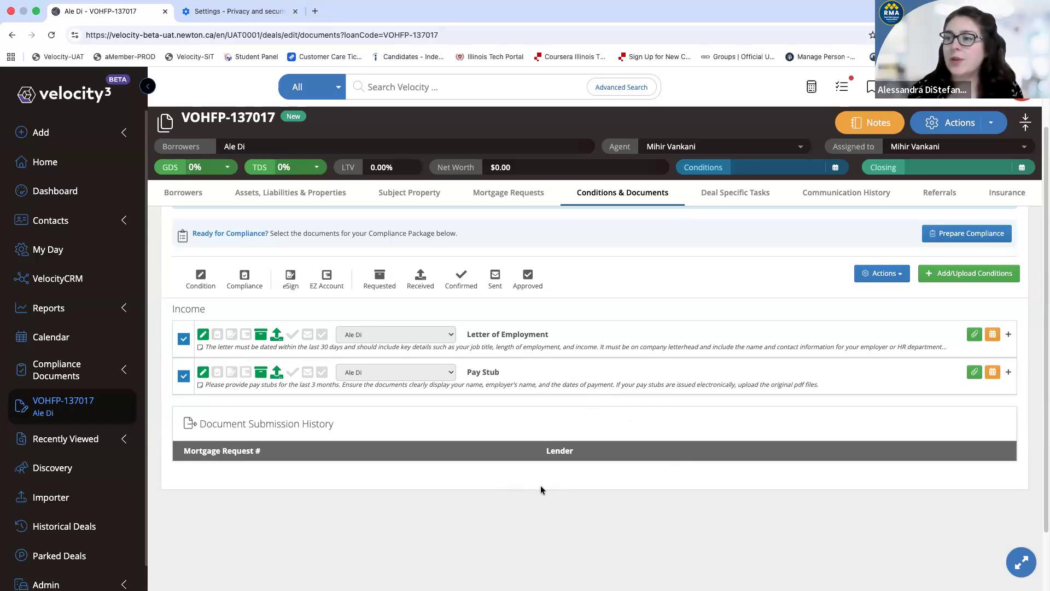
{"action": "left_click", "coordinate": [570, 365]}
{"action": "scroll", "coordinate": [683, 372], "scroll_direction": "down", "scroll_amount": 2}
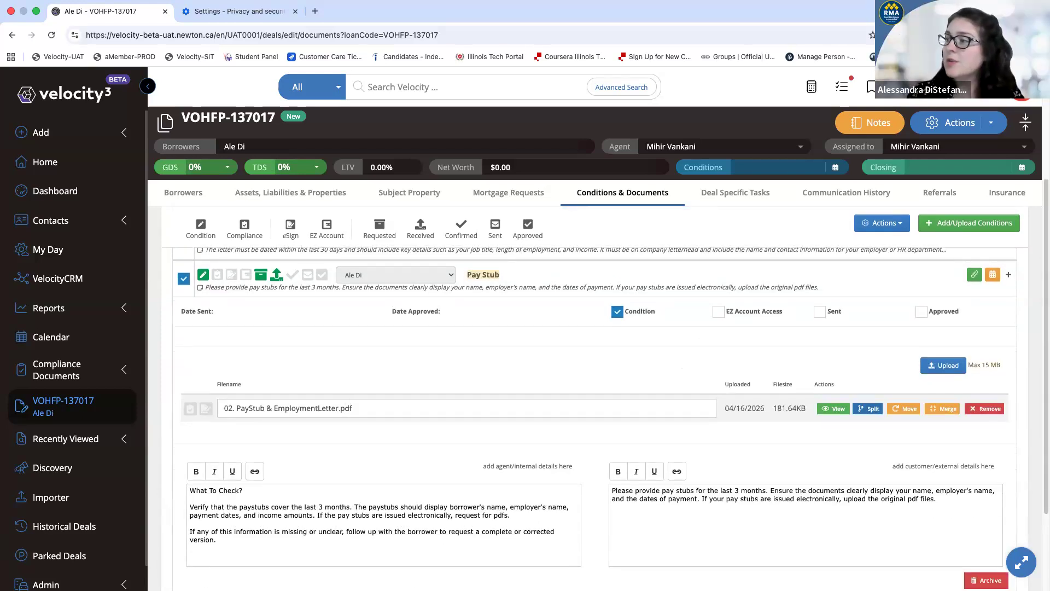
{"action": "scroll", "coordinate": [559, 432], "scroll_direction": "down", "scroll_amount": 2}
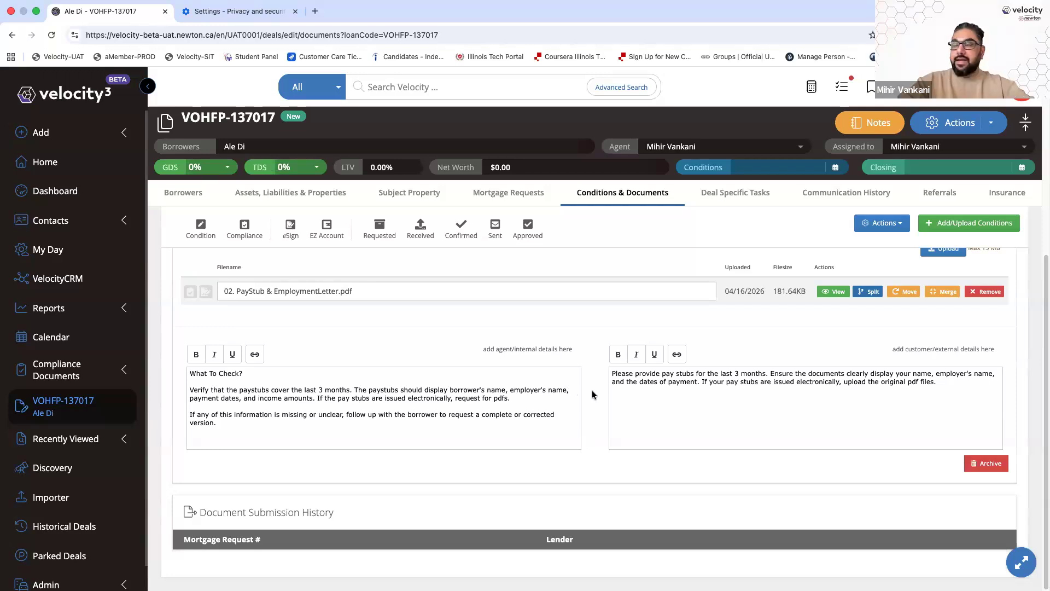
{"action": "scroll", "coordinate": [592, 394], "scroll_direction": "up", "scroll_amount": 3}
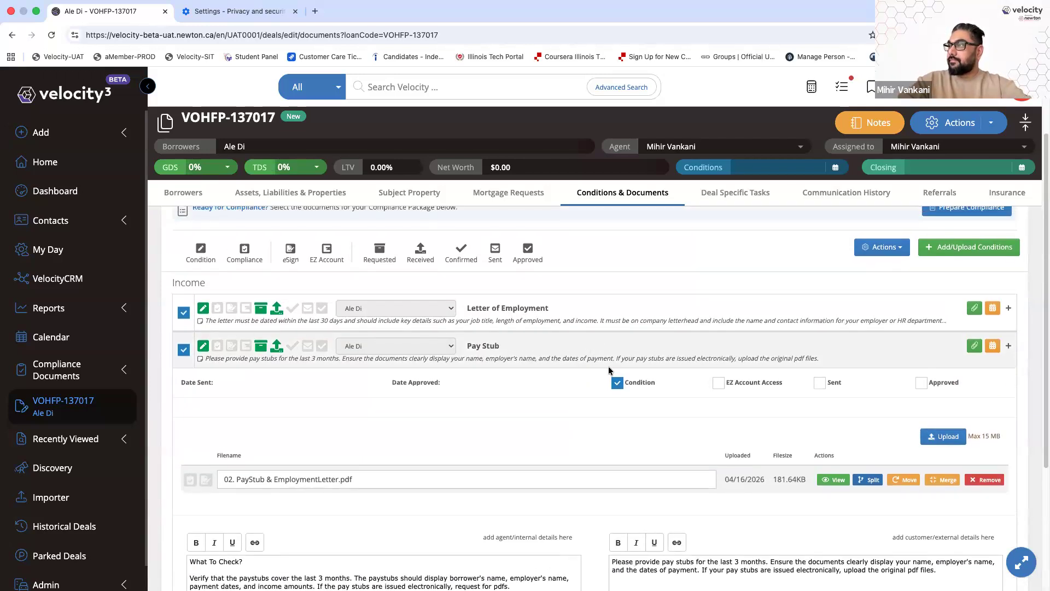
{"action": "left_click", "coordinate": [609, 364]}
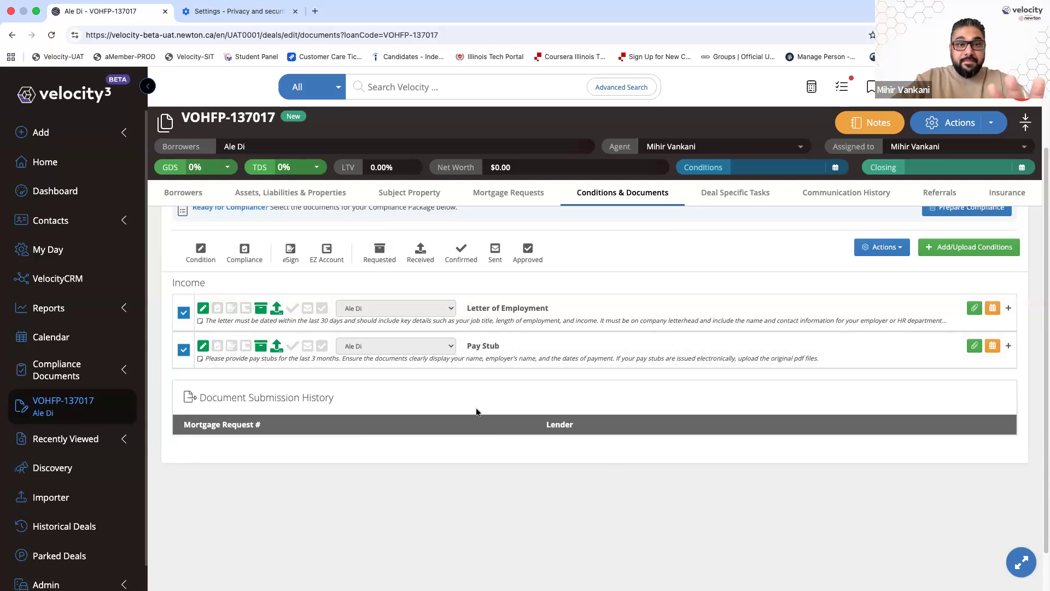
Add an AML Sanction Screening condition to the deal
{"action": "left_click", "coordinate": [952, 249]}
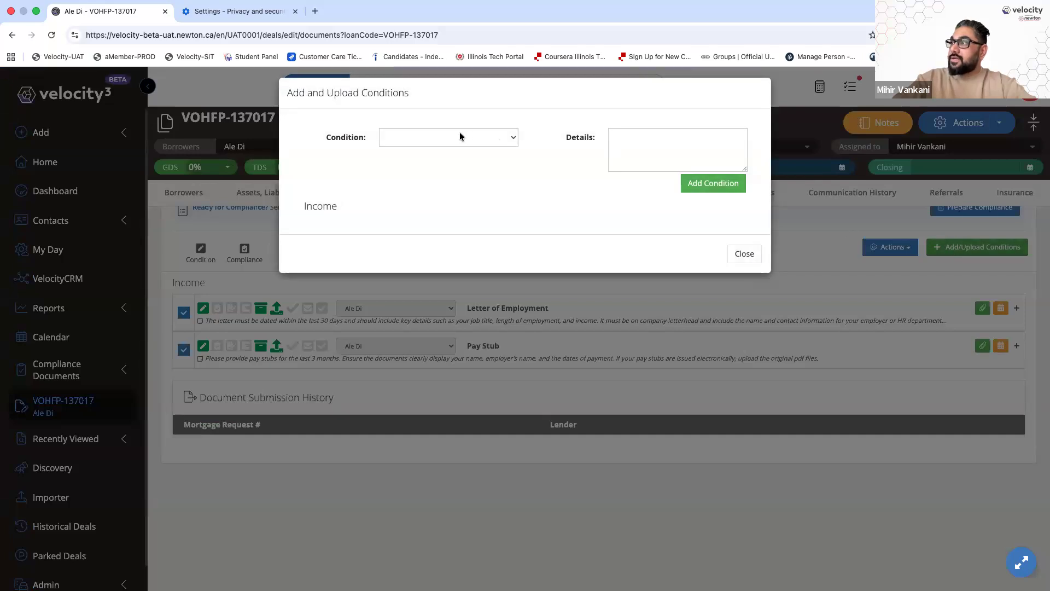
{"action": "left_click", "coordinate": [460, 137]}
{"action": "scroll", "coordinate": [569, 314], "scroll_direction": "down", "scroll_amount": 10}
{"action": "scroll", "coordinate": [568, 313], "scroll_direction": "down", "scroll_amount": 8}
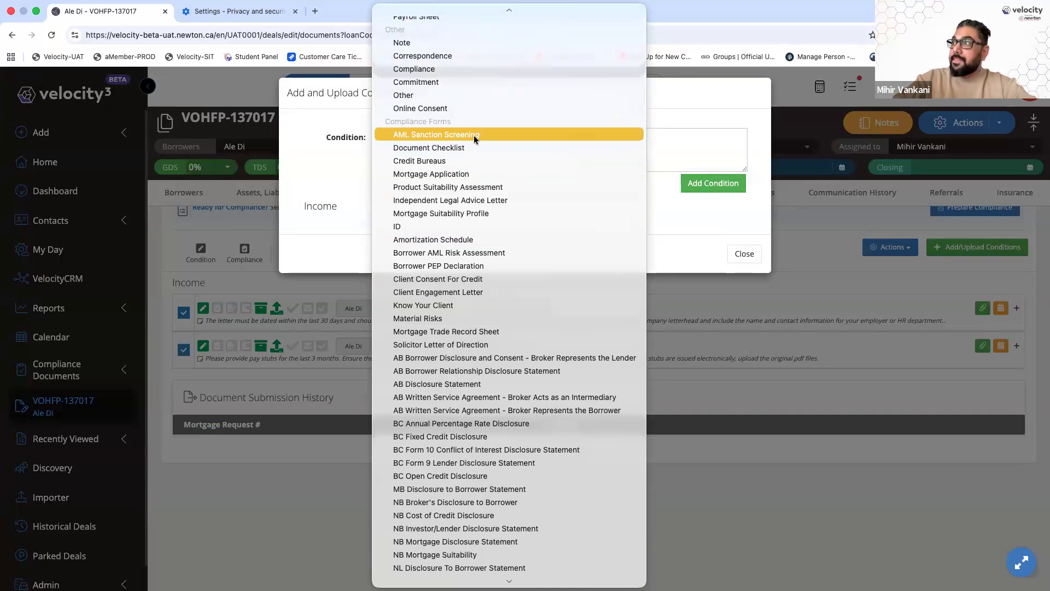
{"action": "left_click", "coordinate": [475, 135]}
{"action": "left_click", "coordinate": [689, 183]}
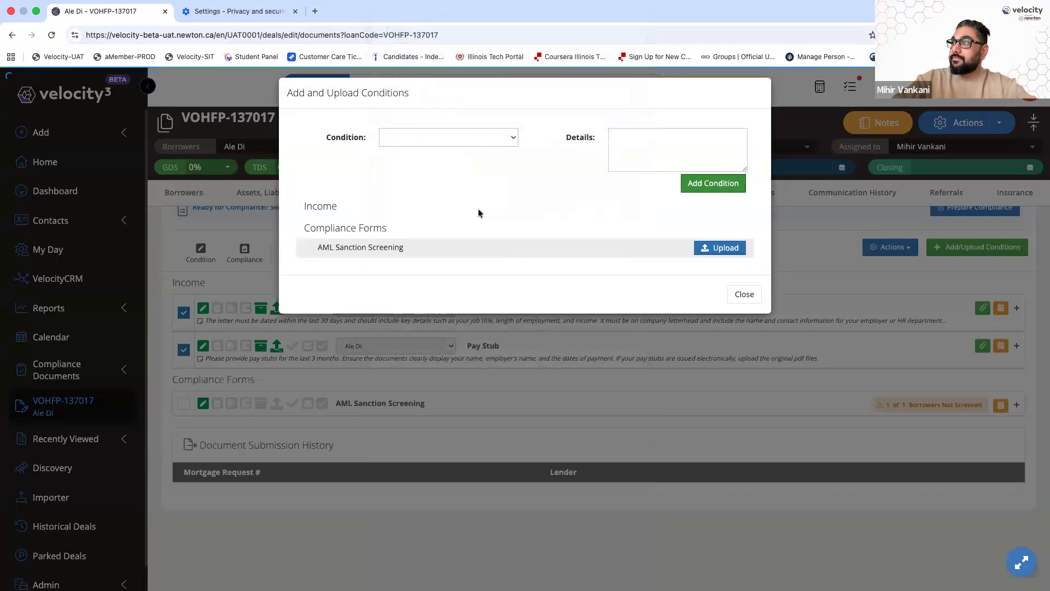
Add a Borrower AML Risk Assessment condition
{"action": "left_click", "coordinate": [448, 137]}
{"action": "scroll", "coordinate": [494, 271], "scroll_direction": "down", "scroll_amount": 10}
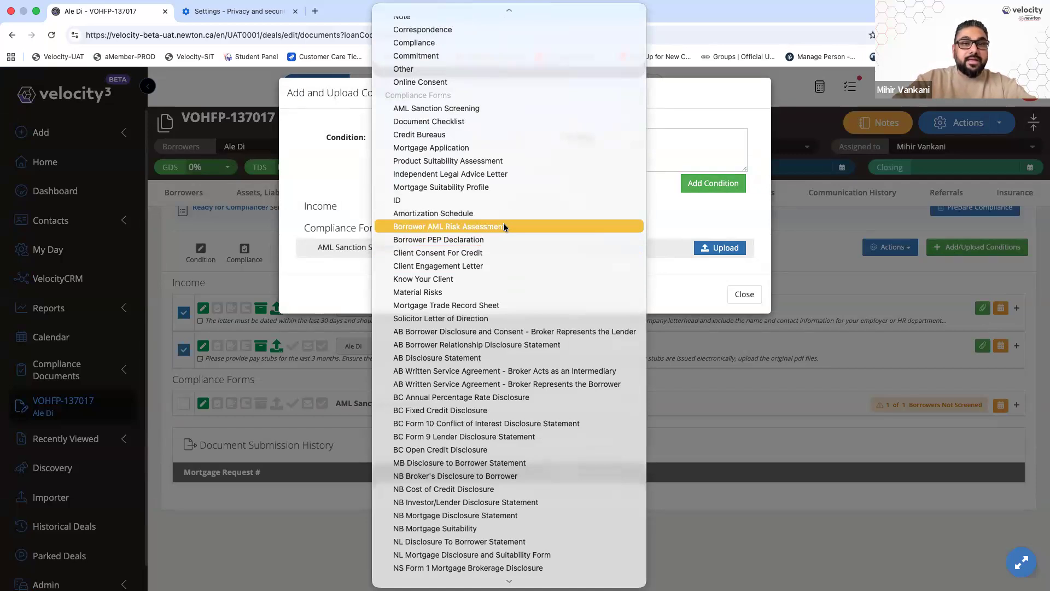
{"action": "left_click", "coordinate": [503, 226]}
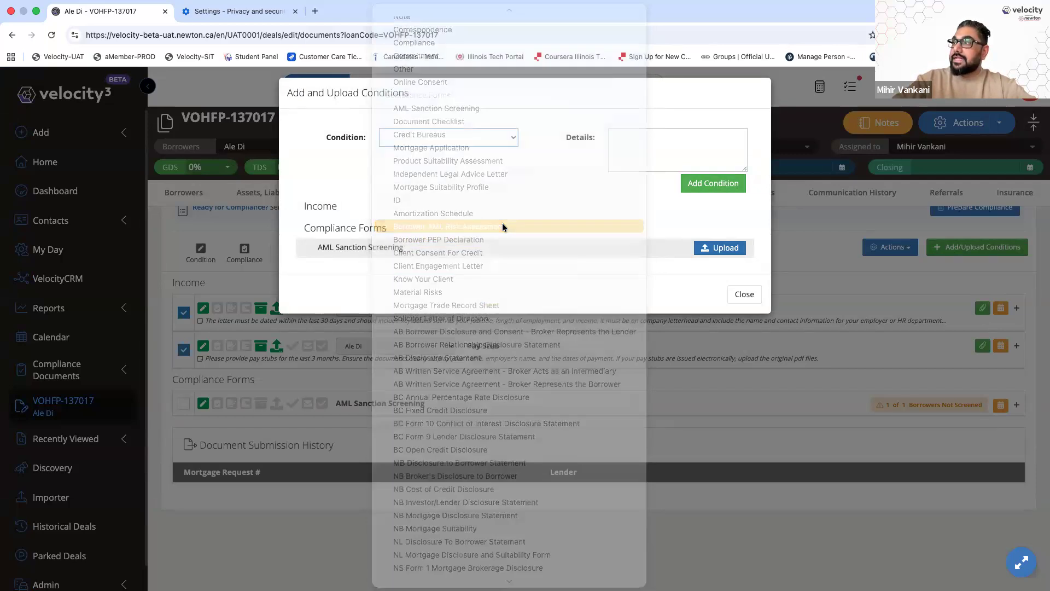
{"action": "left_click", "coordinate": [713, 183]}
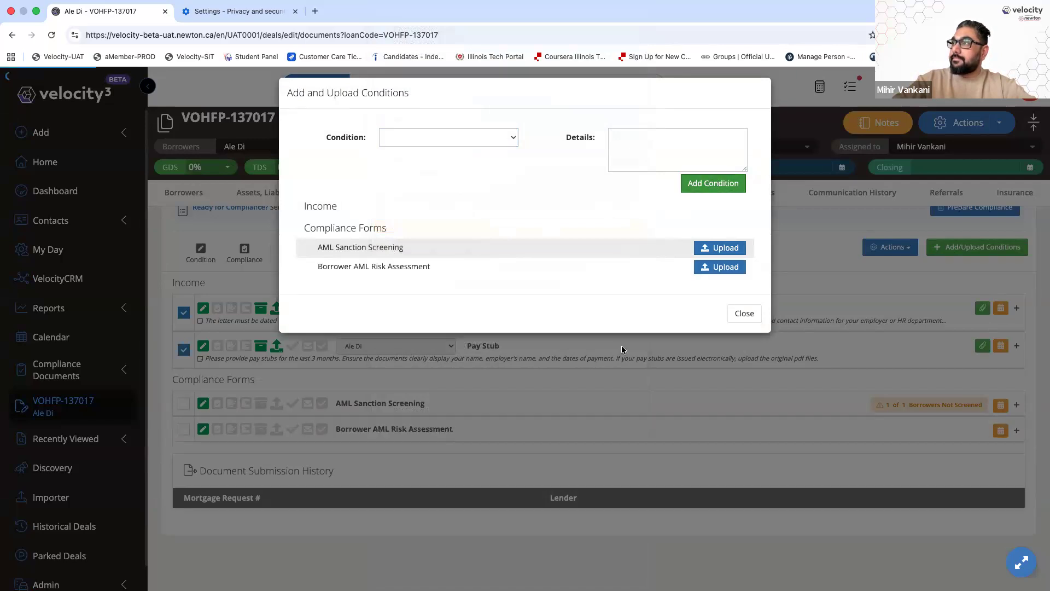
Add a Borrower PEP Declaration condition and close the condition form
{"action": "left_click", "coordinate": [431, 145]}
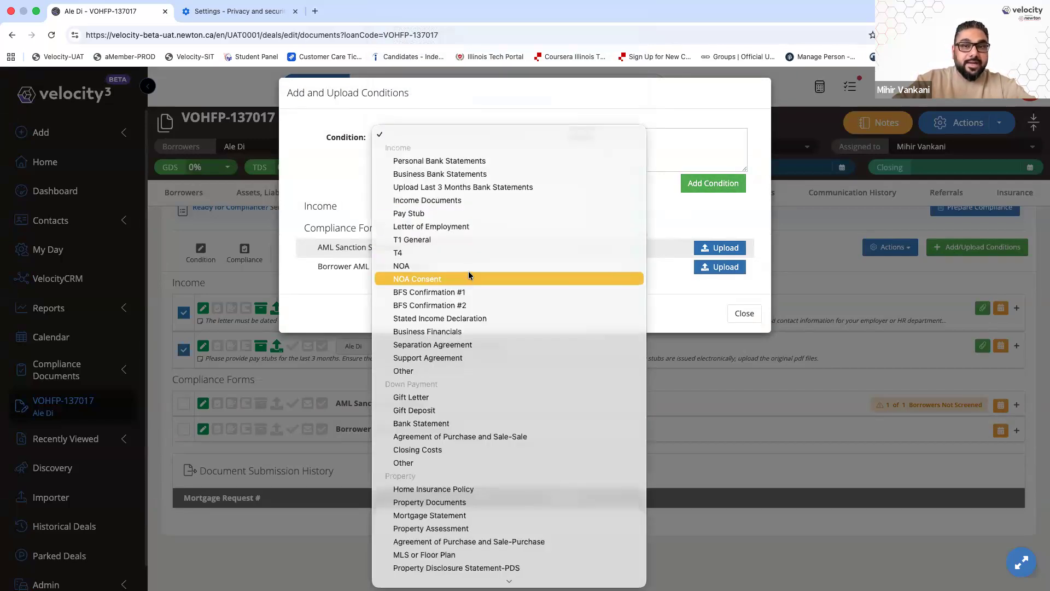
{"action": "scroll", "coordinate": [468, 276], "scroll_direction": "down", "scroll_amount": 15}
{"action": "scroll", "coordinate": [468, 273], "scroll_direction": "down", "scroll_amount": 6}
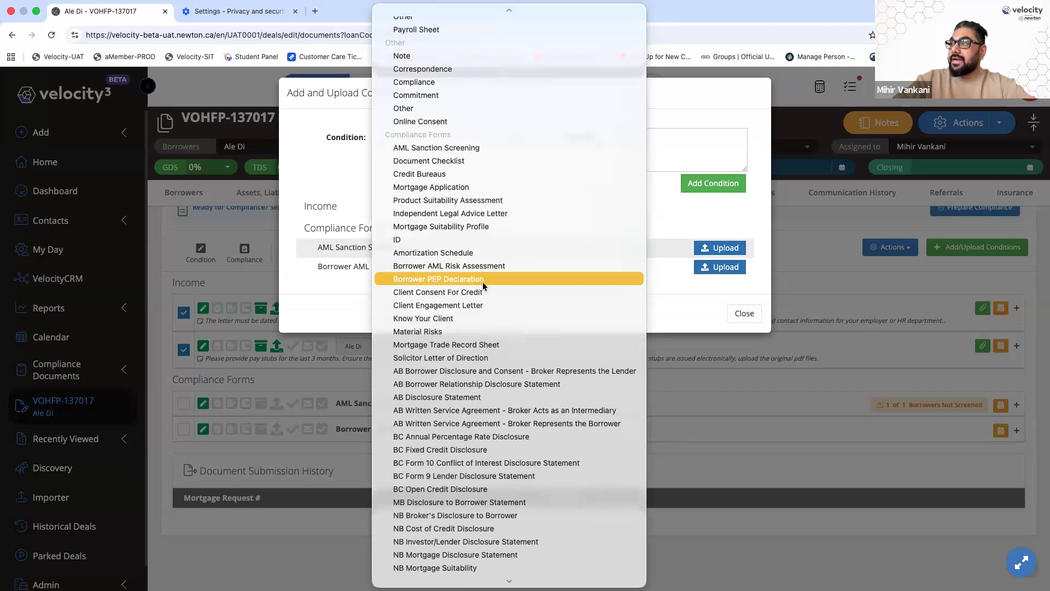
{"action": "left_click", "coordinate": [483, 279]}
{"action": "left_click", "coordinate": [686, 186]}
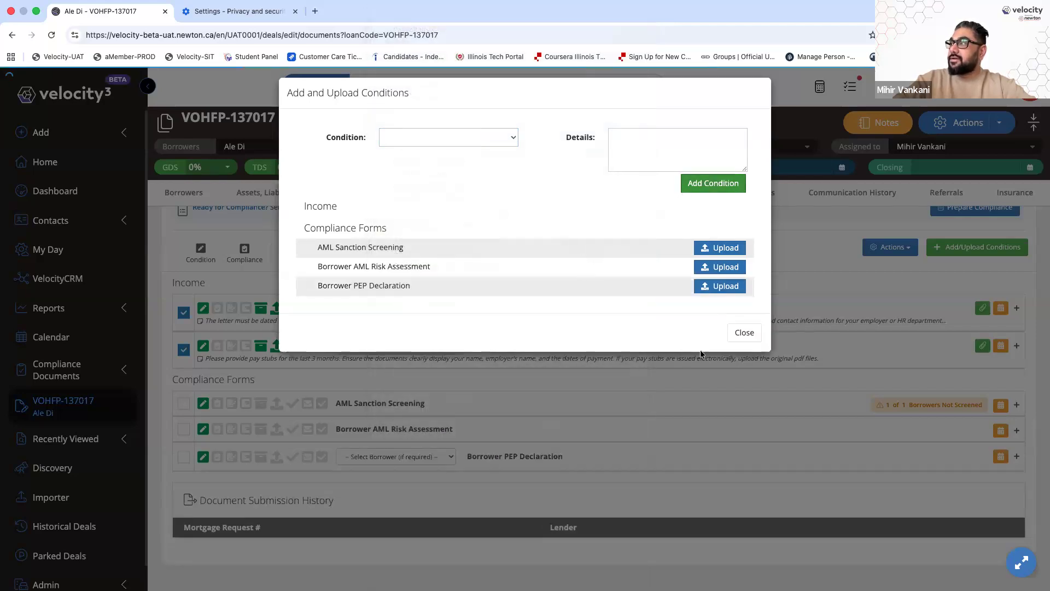
{"action": "left_click", "coordinate": [743, 332]}
{"action": "scroll", "coordinate": [598, 446], "scroll_direction": "down", "scroll_amount": 2}
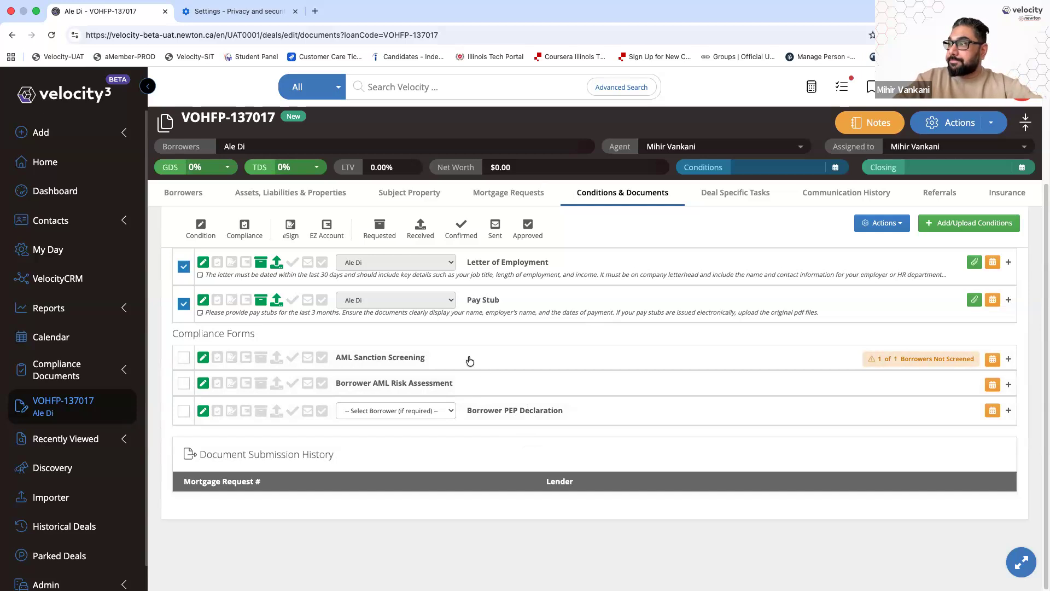
Expand the AML Sanction Screening form, choose EN as the language and select all borrowers
{"action": "left_click", "coordinate": [439, 359]}
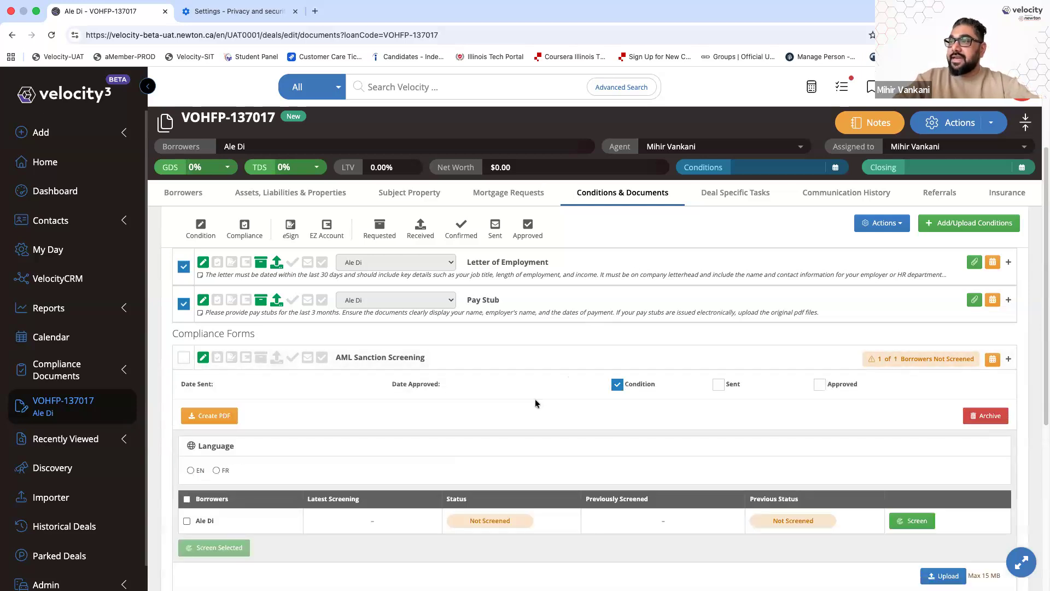
{"action": "scroll", "coordinate": [535, 398], "scroll_direction": "down", "scroll_amount": 3}
{"action": "left_click", "coordinate": [191, 392]}
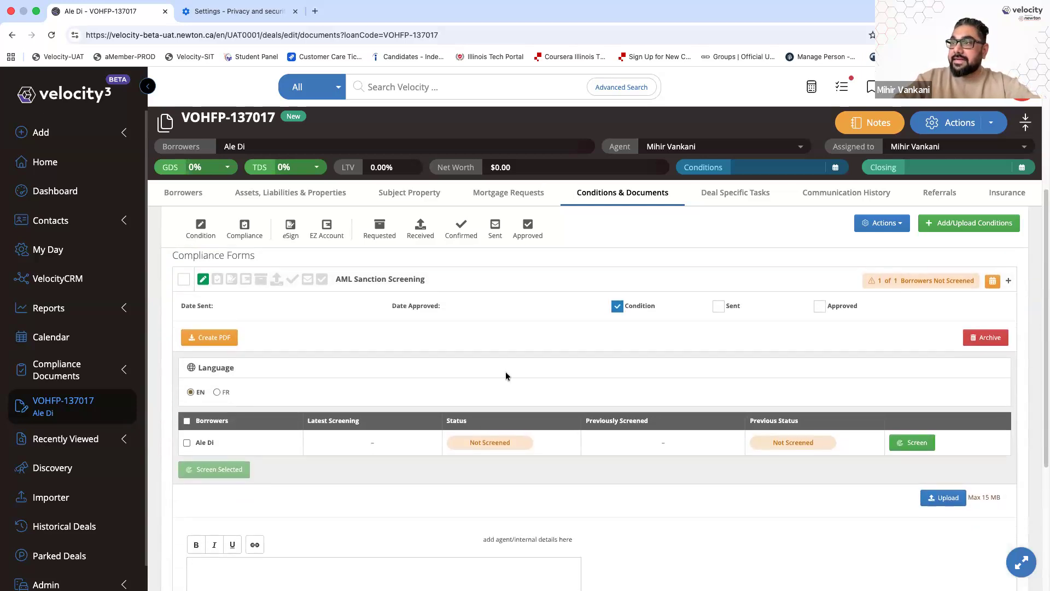
{"action": "scroll", "coordinate": [350, 480], "scroll_direction": "down", "scroll_amount": 2}
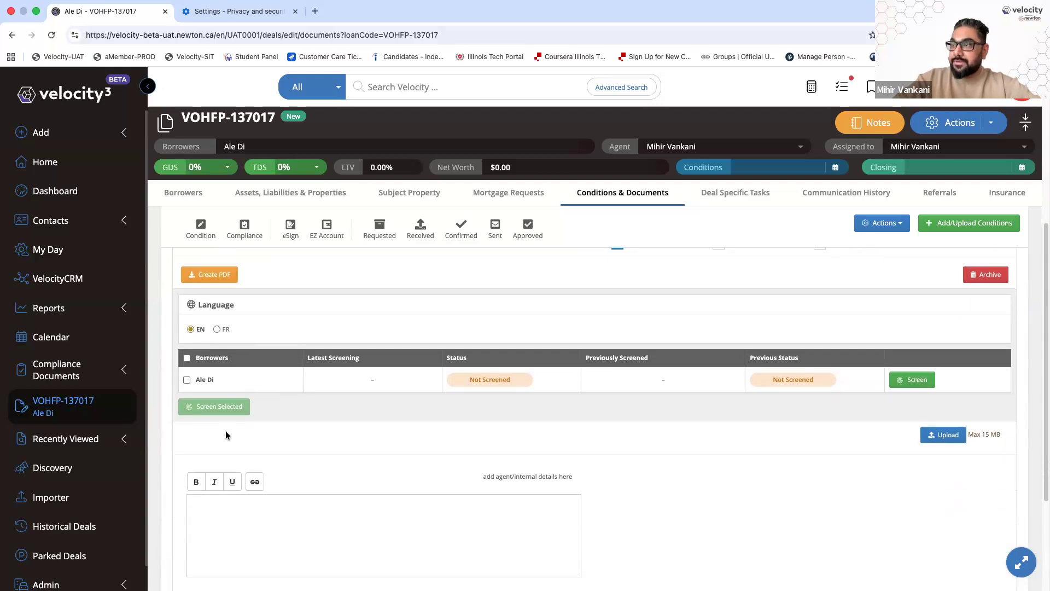
{"action": "left_click", "coordinate": [187, 359]}
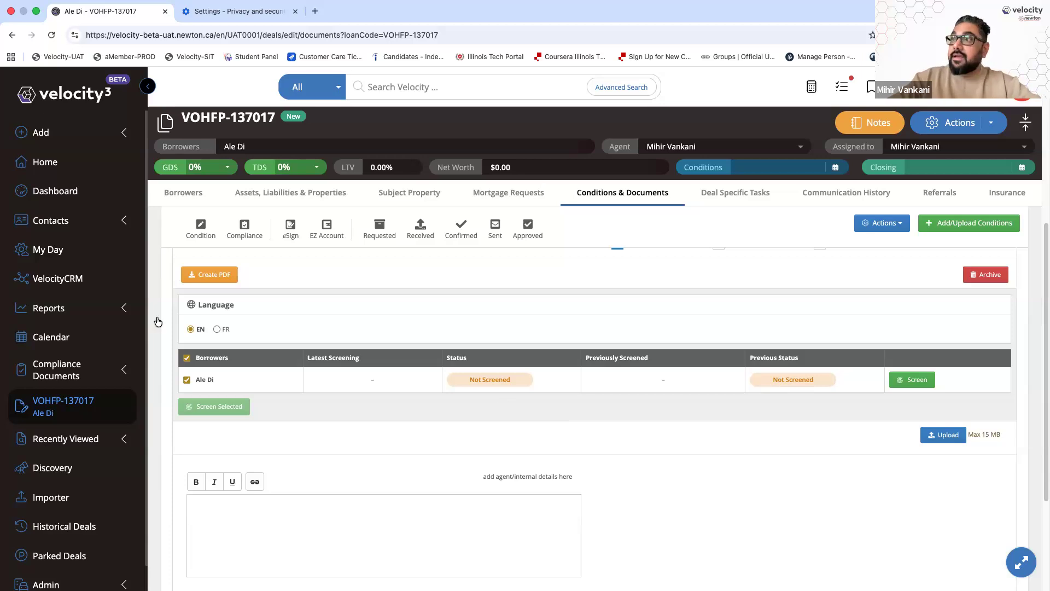
Collapse, reopen to review, then collapse the AML Sanction Screening form again, leaving three Compliance Forms listed
{"action": "left_click", "coordinate": [49, 307]}
{"action": "scroll", "coordinate": [103, 326], "scroll_direction": "down", "scroll_amount": 1}
{"action": "scroll", "coordinate": [102, 327], "scroll_direction": "down", "scroll_amount": 3}
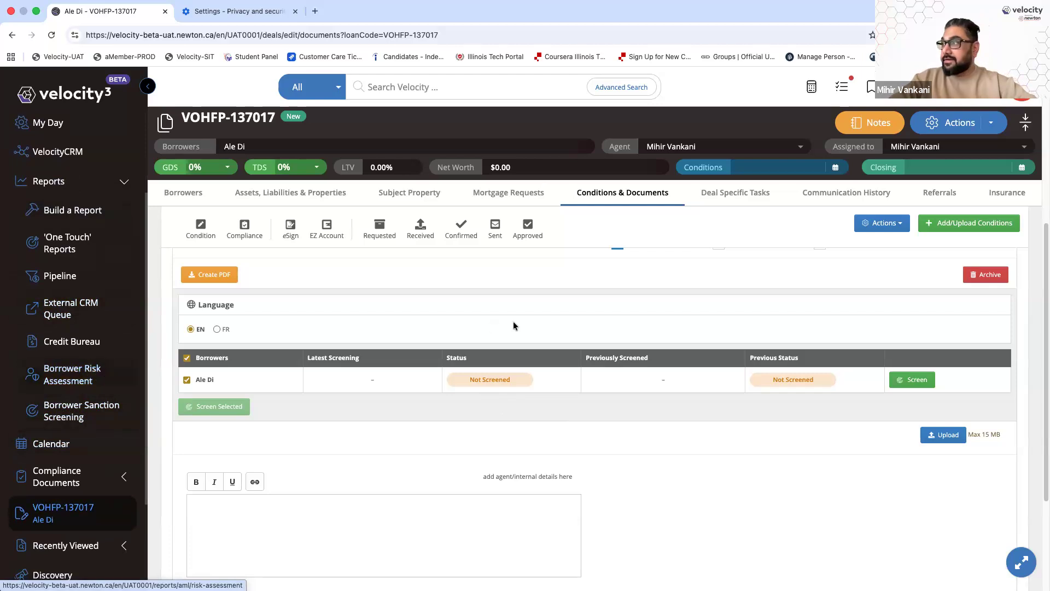
{"action": "scroll", "coordinate": [513, 320], "scroll_direction": "up", "scroll_amount": 3}
{"action": "left_click", "coordinate": [508, 350]}
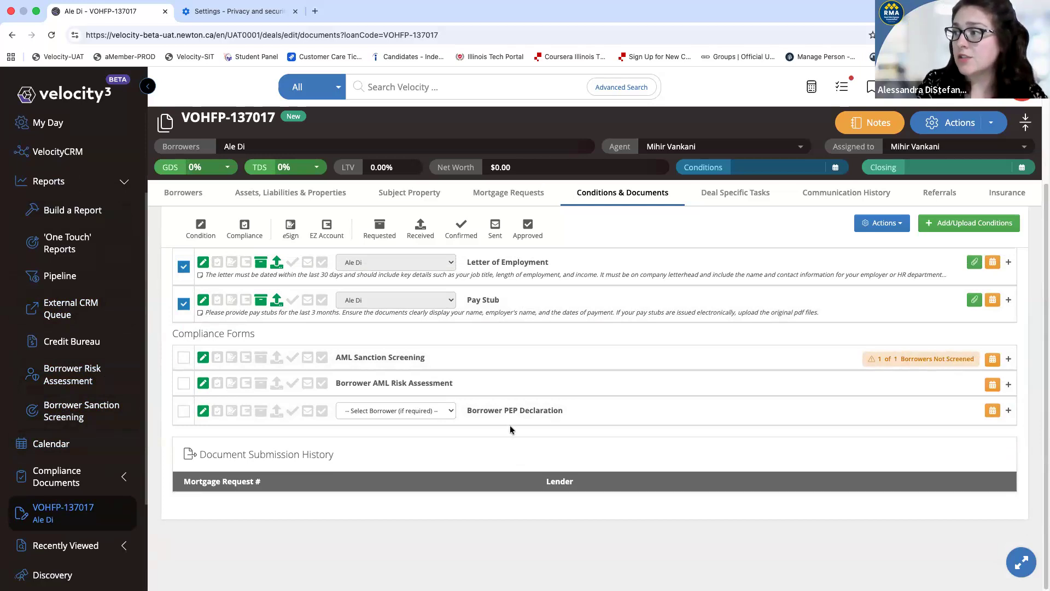
{"action": "left_click", "coordinate": [383, 359]}
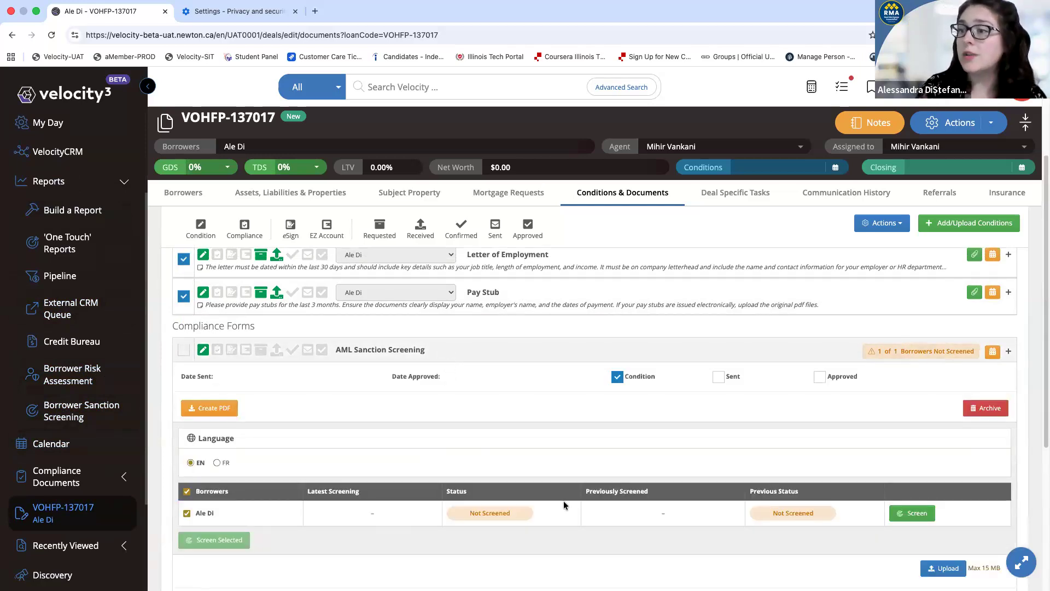
{"action": "scroll", "coordinate": [561, 484], "scroll_direction": "down", "scroll_amount": 1}
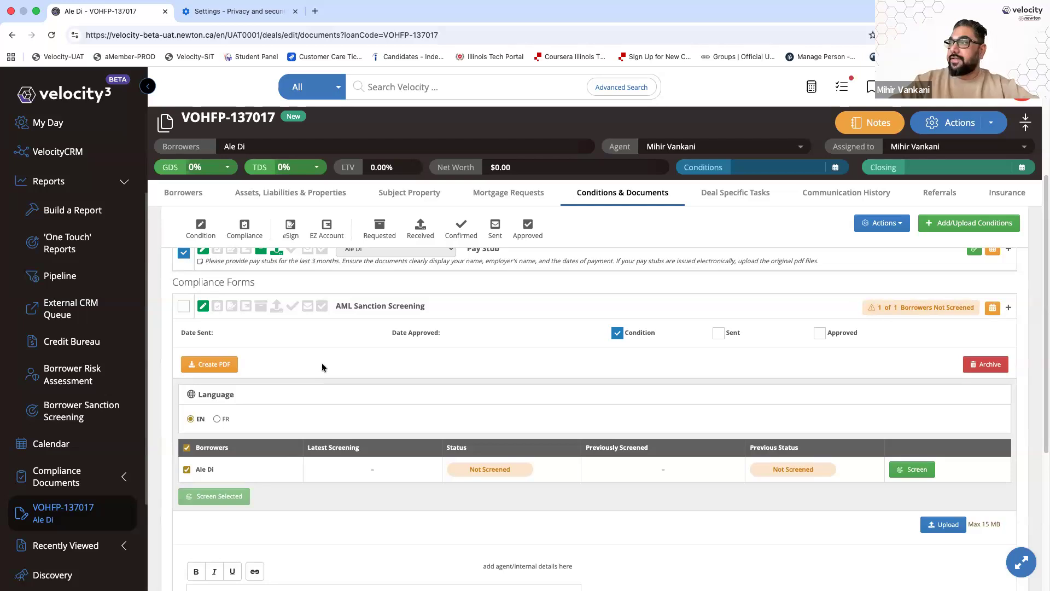
{"action": "left_click", "coordinate": [407, 313]}
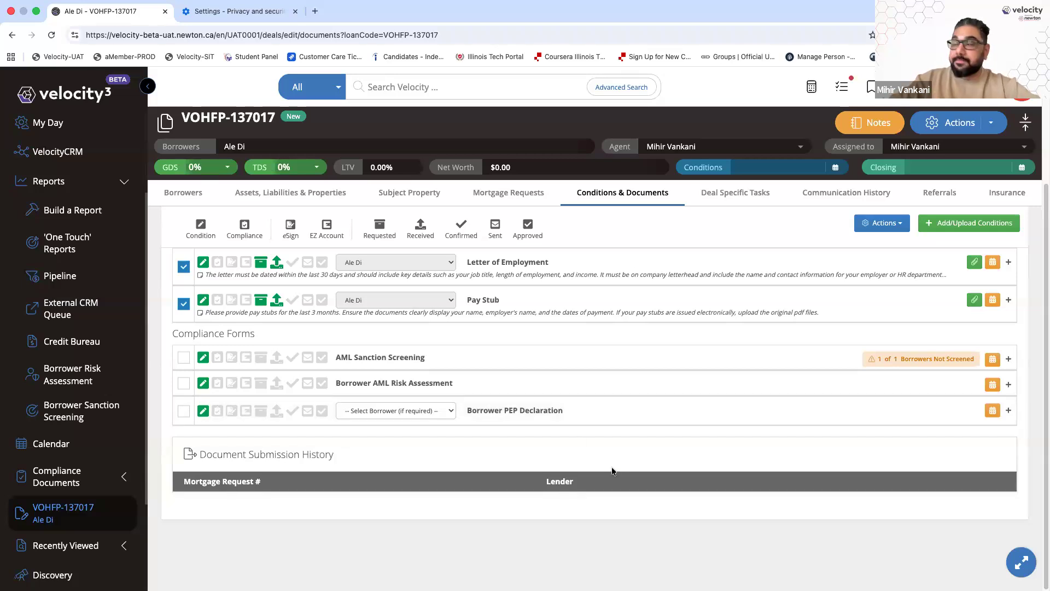
{"action": "scroll", "coordinate": [595, 474], "scroll_direction": "up", "scroll_amount": 1}
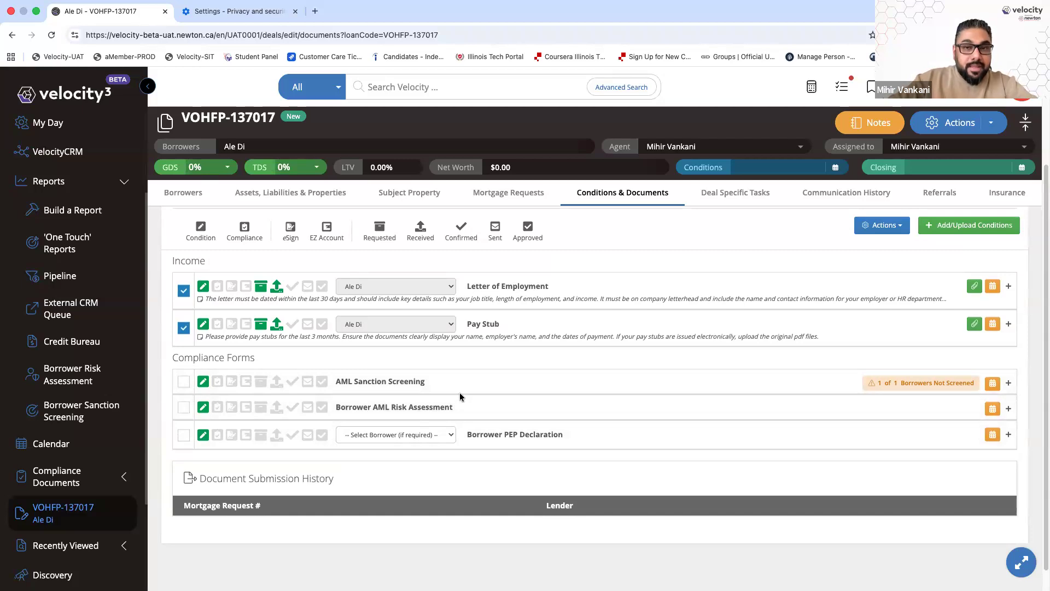
{"action": "scroll", "coordinate": [459, 396], "scroll_direction": "down", "scroll_amount": 1}
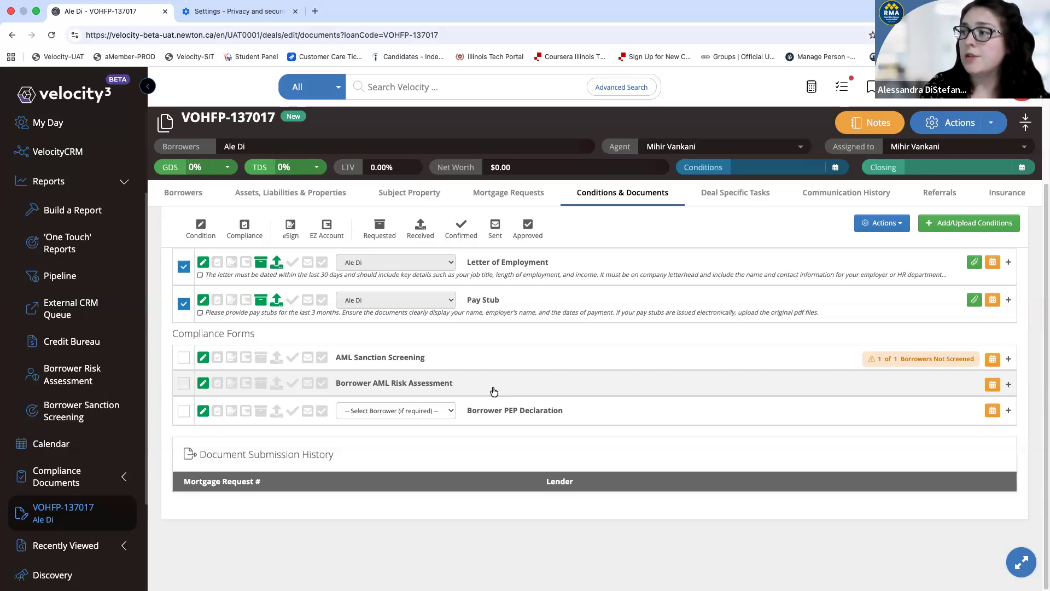
{"action": "left_click", "coordinate": [493, 391]}
{"action": "scroll", "coordinate": [542, 419], "scroll_direction": "down", "scroll_amount": 2}
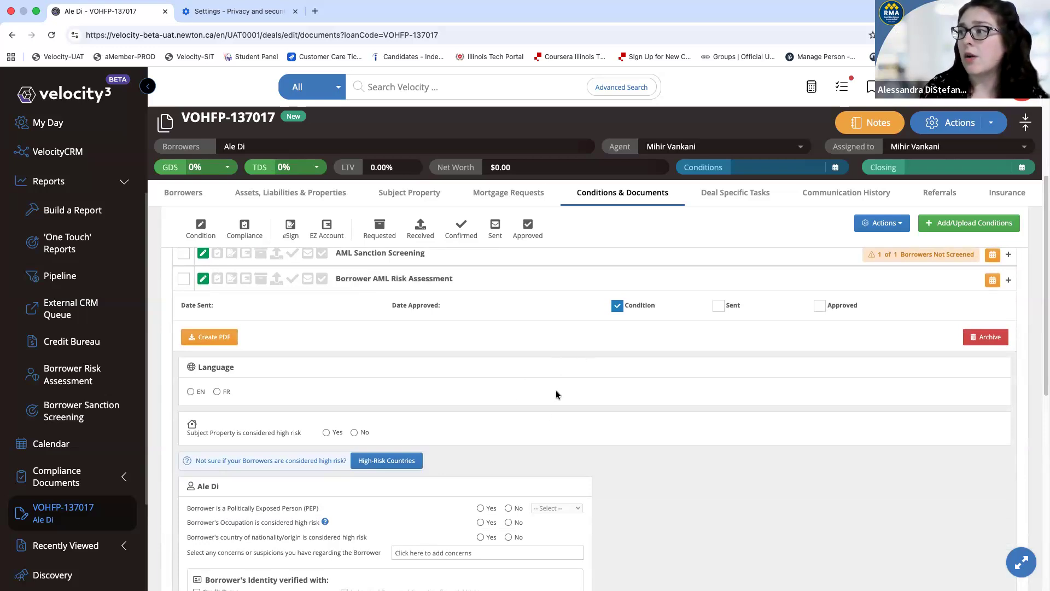
{"action": "scroll", "coordinate": [556, 393], "scroll_direction": "down", "scroll_amount": 1}
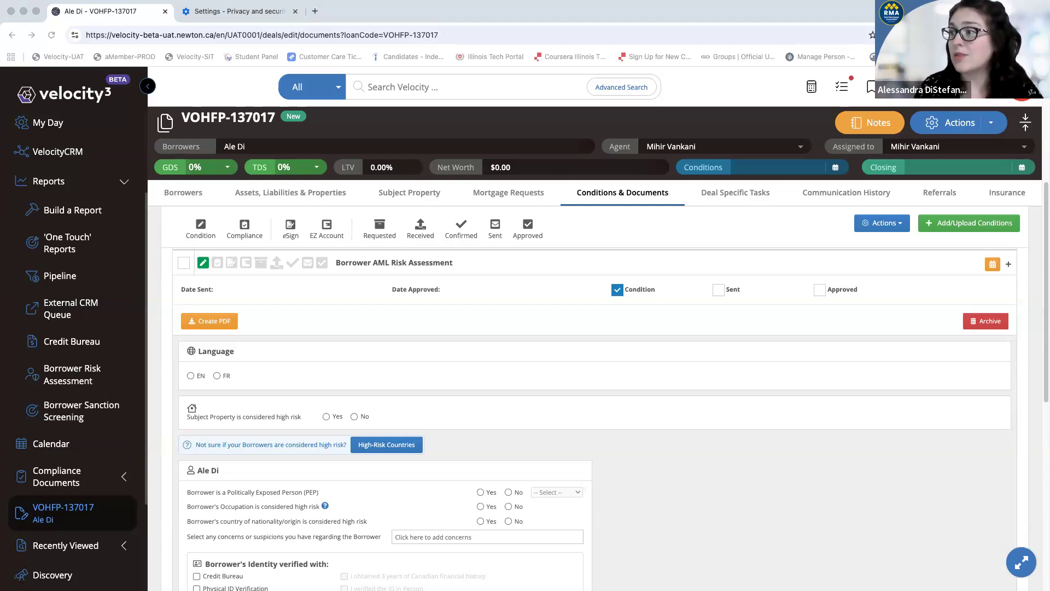
{"action": "scroll", "coordinate": [506, 293], "scroll_direction": "up", "scroll_amount": 1}
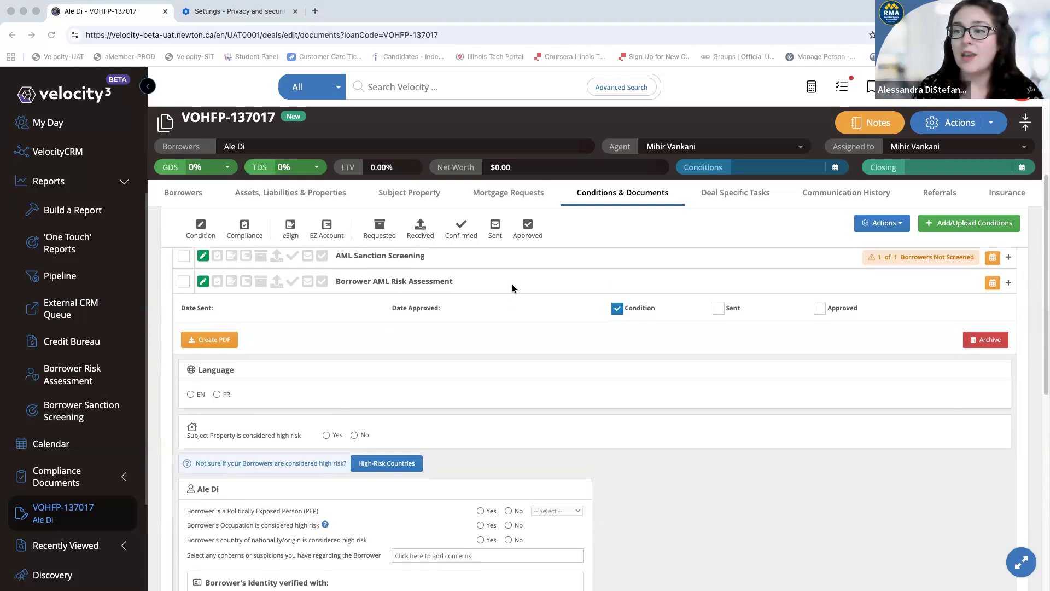
{"action": "left_click", "coordinate": [519, 285]}
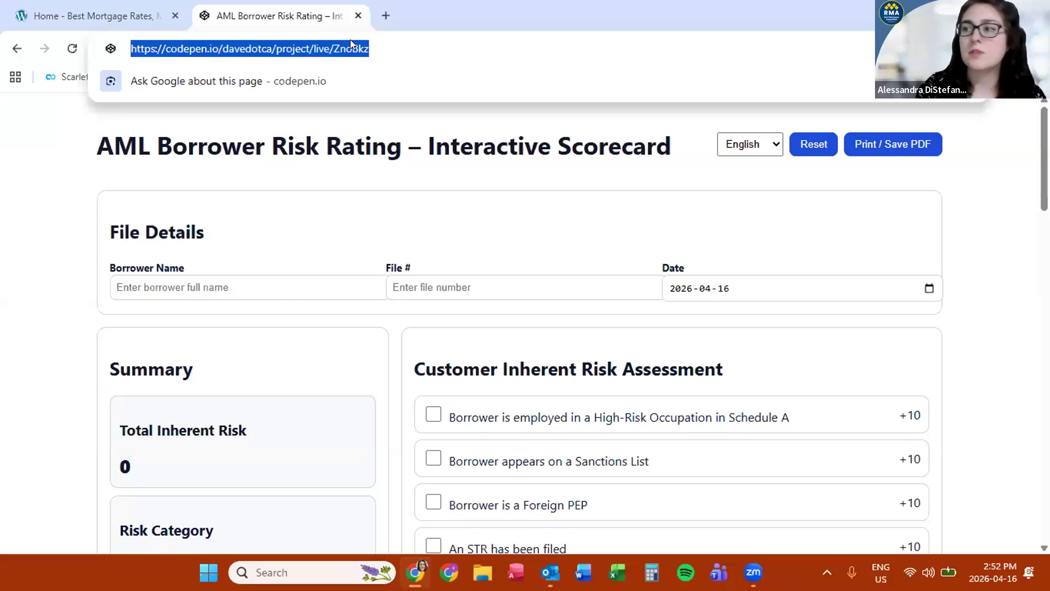
Copy the AML Borrower Risk Rating scorecard's web address from the URL bar
{"action": "right_click", "coordinate": [397, 53]}
{"action": "left_click", "coordinate": [397, 54]}
{"action": "triple_click", "coordinate": [397, 54]}
{"action": "right_click", "coordinate": [397, 53]}
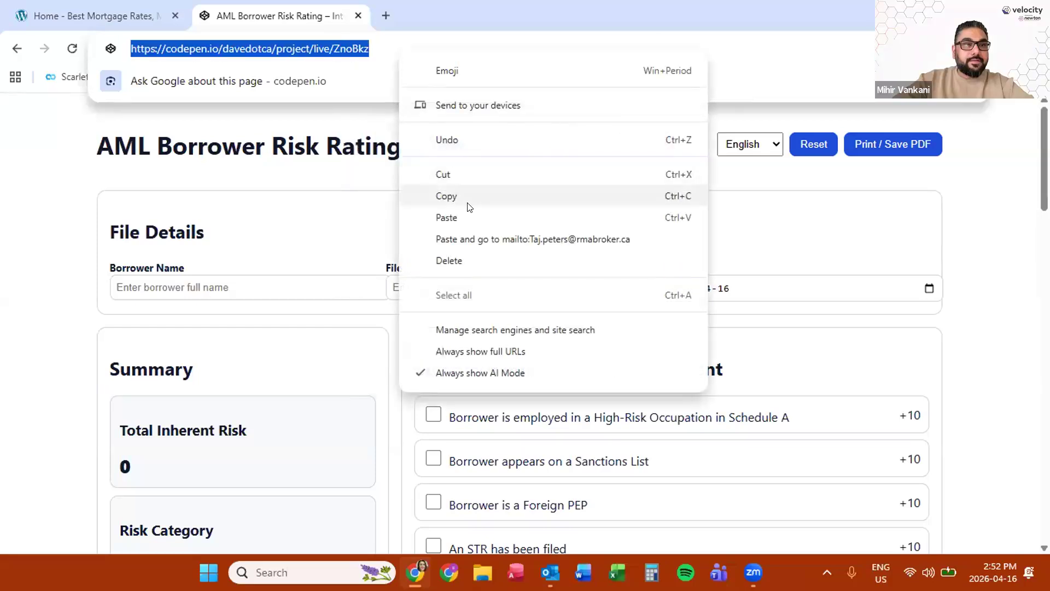
{"action": "left_click", "coordinate": [580, 196]}
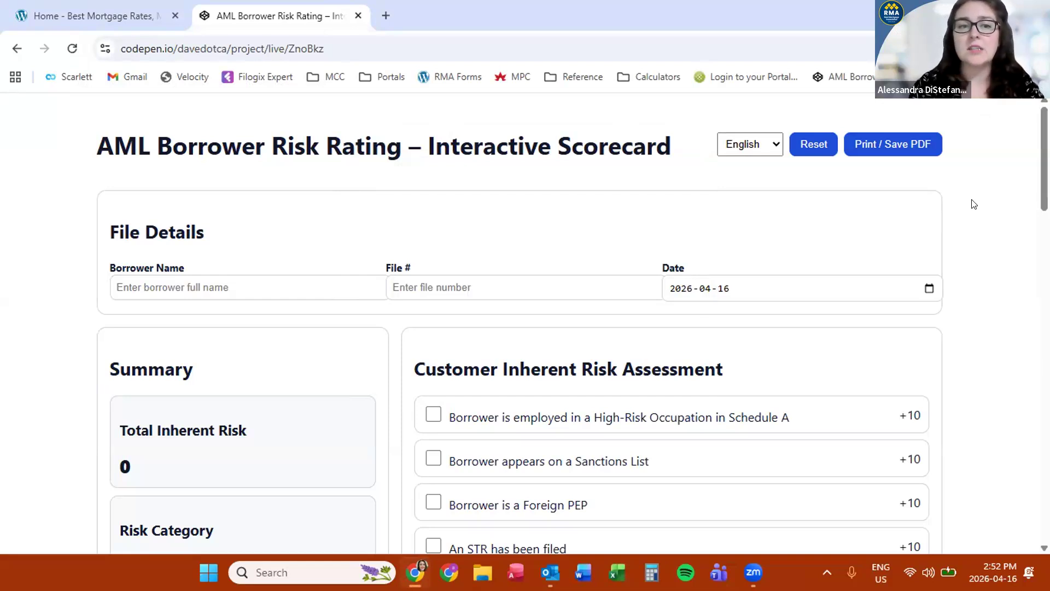
Scroll through the scorecard checklist to review its unticked risk factors
{"action": "scroll", "coordinate": [972, 202], "scroll_direction": "down", "scroll_amount": 3}
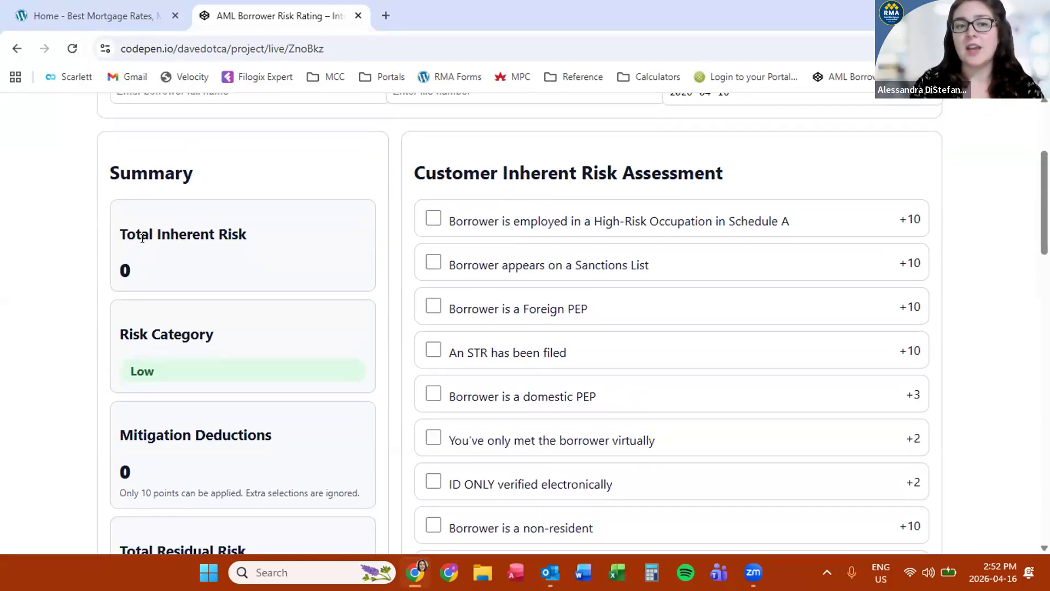
{"action": "scroll", "coordinate": [191, 394], "scroll_direction": "down", "scroll_amount": 1}
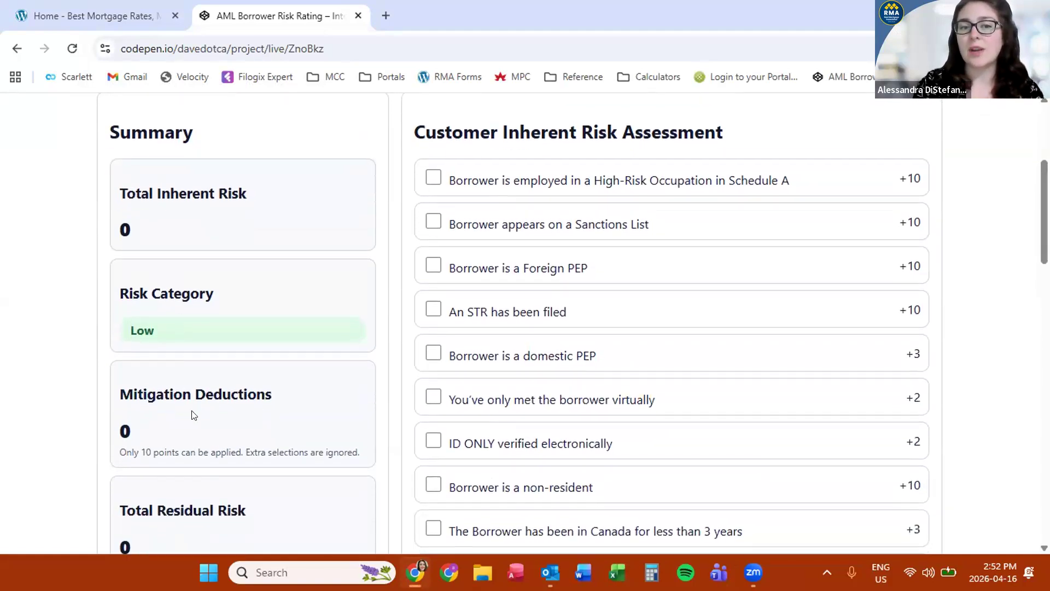
{"action": "scroll", "coordinate": [235, 412], "scroll_direction": "down", "scroll_amount": 1}
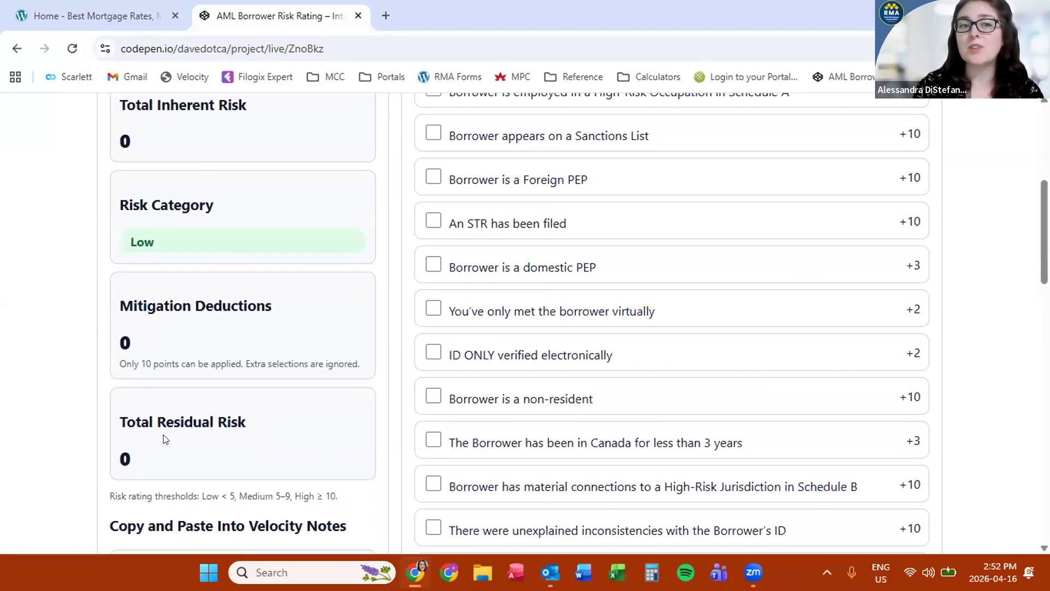
{"action": "scroll", "coordinate": [198, 437], "scroll_direction": "up", "scroll_amount": 1}
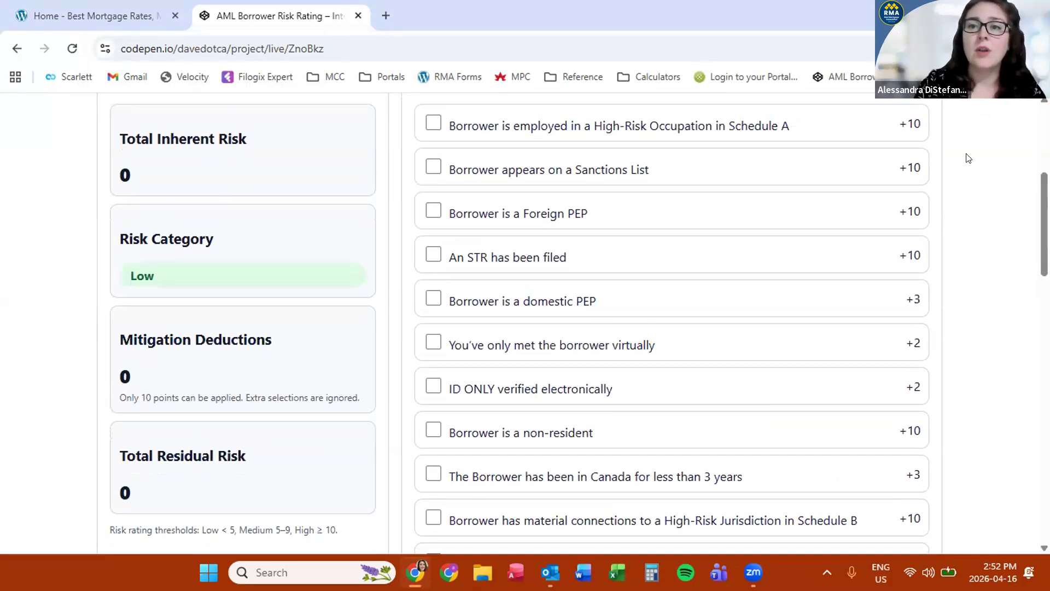
{"action": "scroll", "coordinate": [966, 157], "scroll_direction": "up", "scroll_amount": 1}
{"action": "scroll", "coordinate": [966, 158], "scroll_direction": "up", "scroll_amount": 1}
{"action": "scroll", "coordinate": [966, 158], "scroll_direction": "down", "scroll_amount": 1}
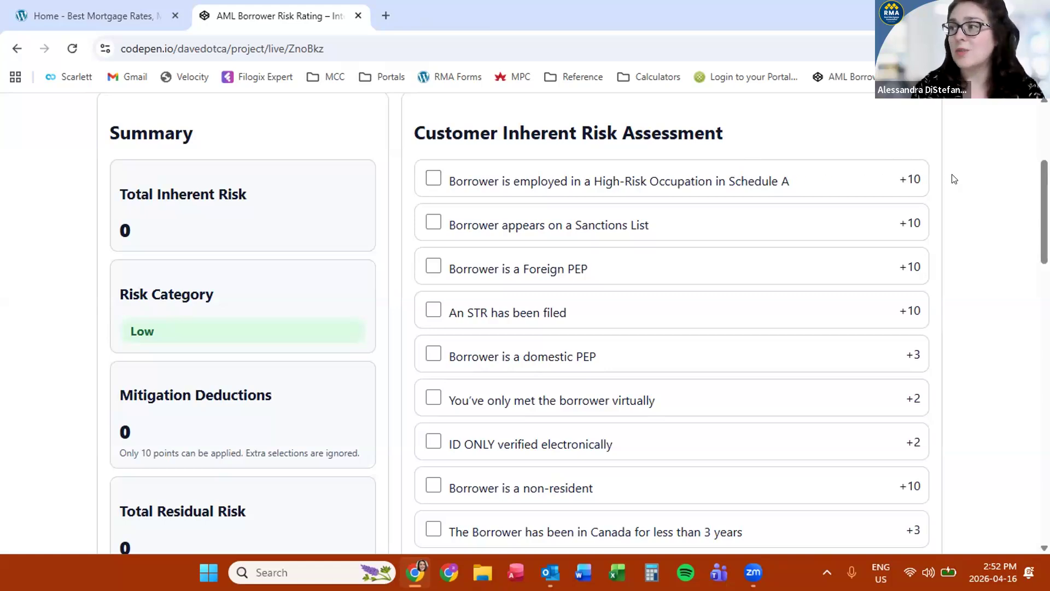
{"action": "scroll", "coordinate": [999, 154], "scroll_direction": "down", "scroll_amount": 10}
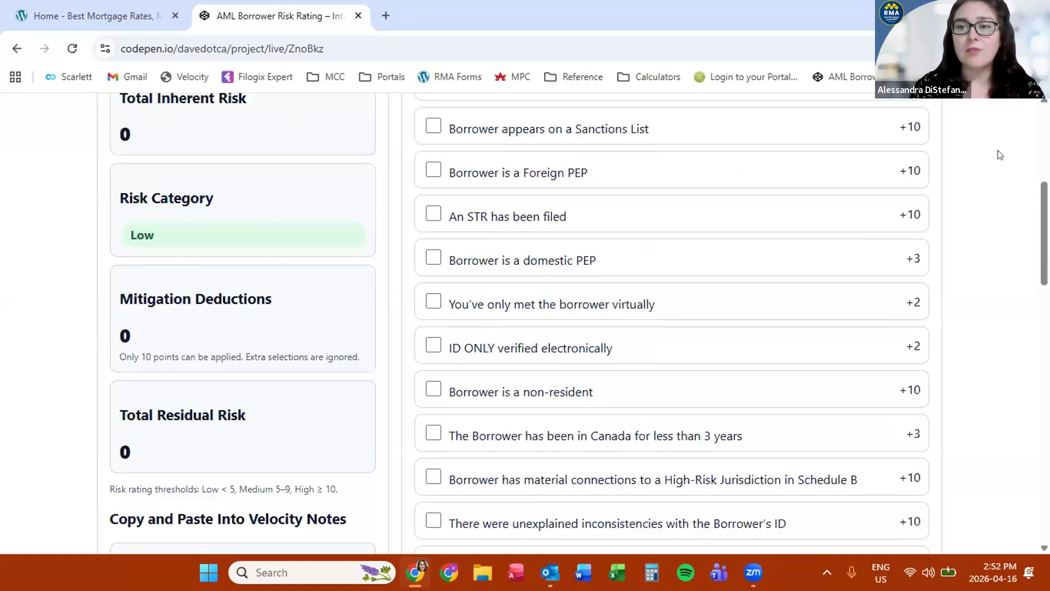
{"action": "scroll", "coordinate": [999, 154], "scroll_direction": "down", "scroll_amount": 10}
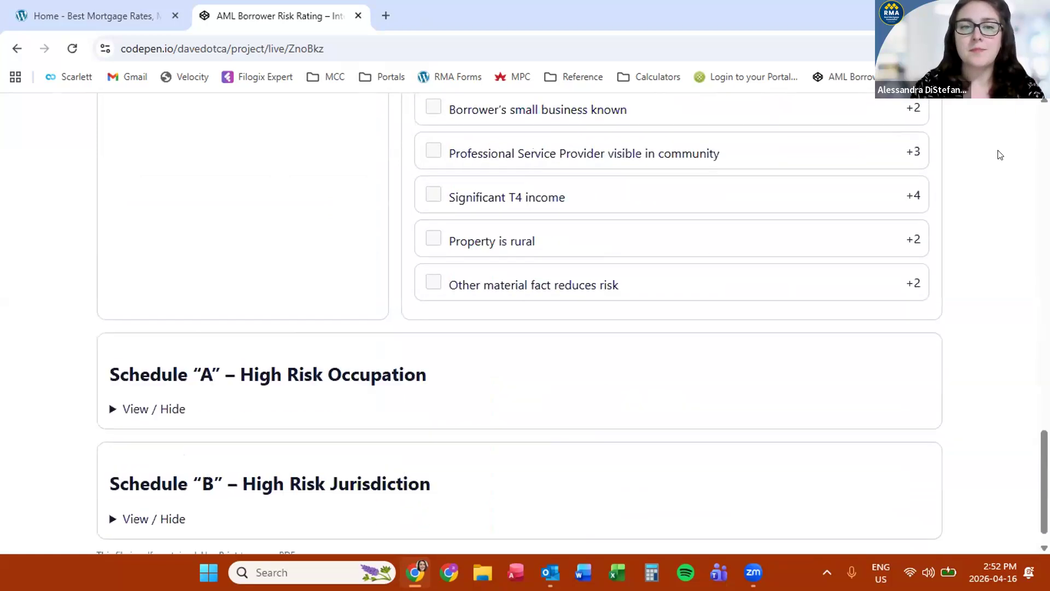
Expand the Schedule A high-risk occupation list and point out Casino Employees
{"action": "left_click", "coordinate": [113, 381]}
{"action": "scroll", "coordinate": [48, 402], "scroll_direction": "down", "scroll_amount": 4}
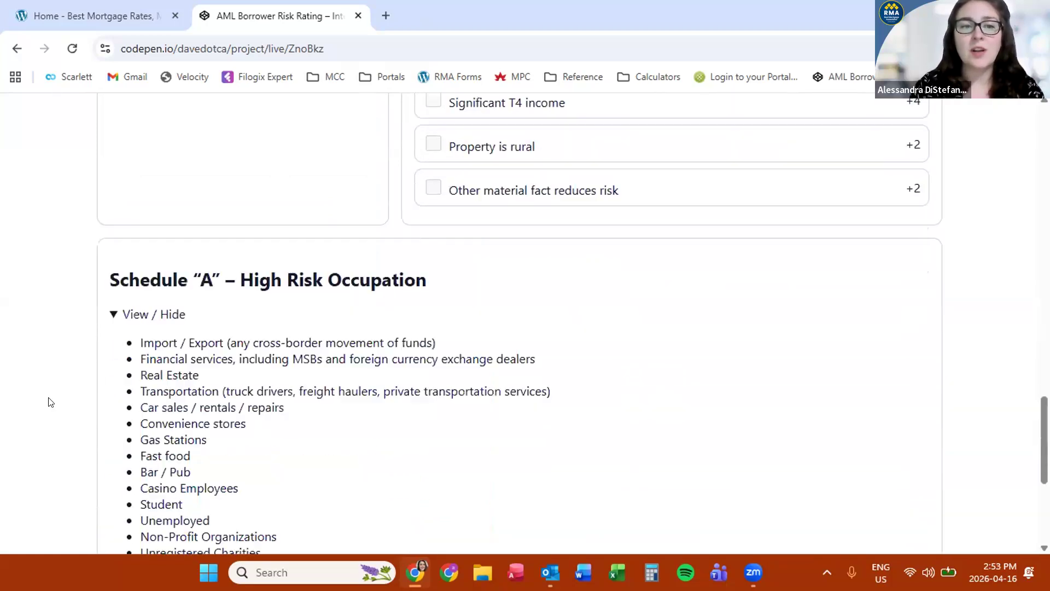
{"action": "scroll", "coordinate": [48, 401], "scroll_direction": "up", "scroll_amount": 1}
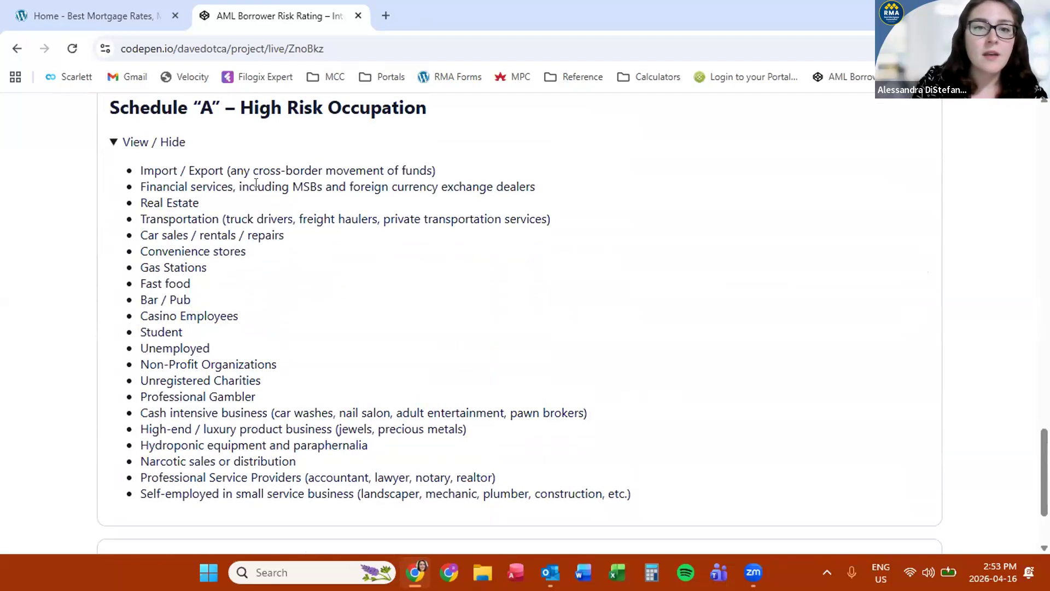
{"action": "triple_click", "coordinate": [216, 315]}
{"action": "left_click", "coordinate": [138, 319]}
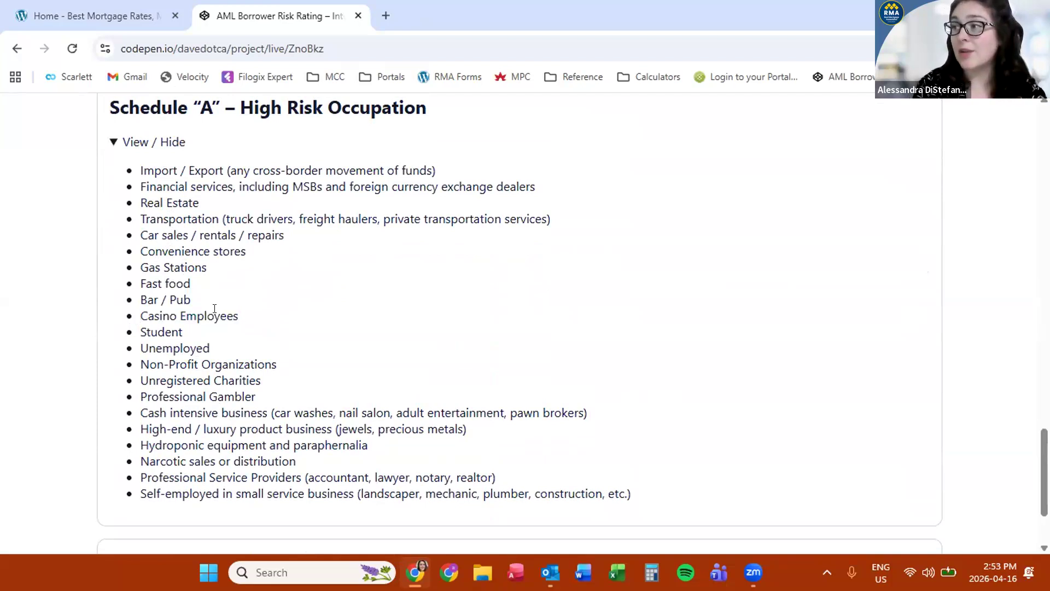
{"action": "scroll", "coordinate": [298, 195], "scroll_direction": "up", "scroll_amount": 15}
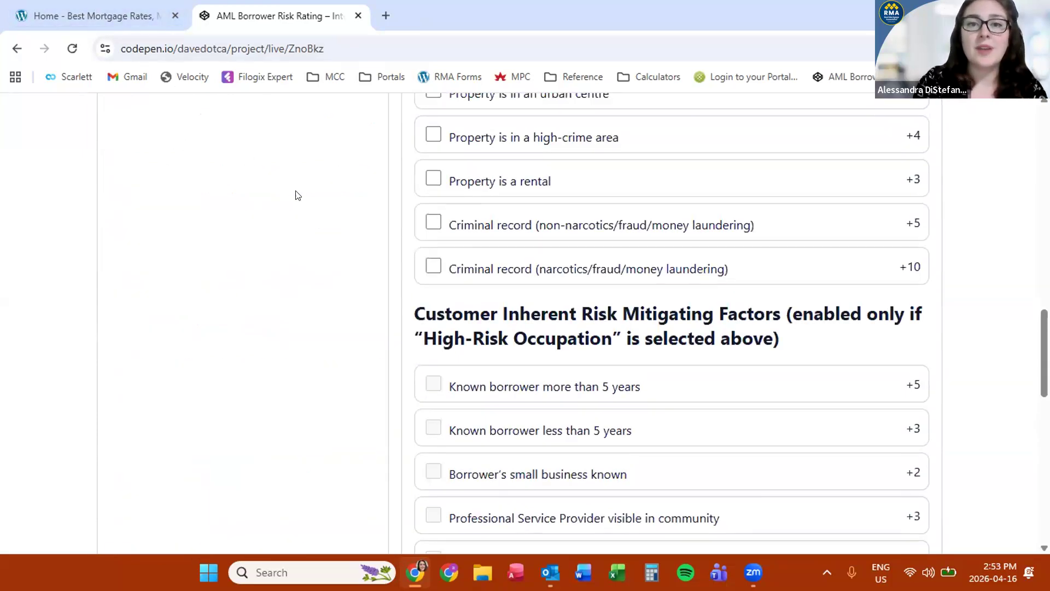
{"action": "scroll", "coordinate": [298, 195], "scroll_direction": "up", "scroll_amount": 5}
Tick the Schedule A High-Risk Occupation factor, making Total Inherent Risk 10 and category High
{"action": "left_click", "coordinate": [430, 236]}
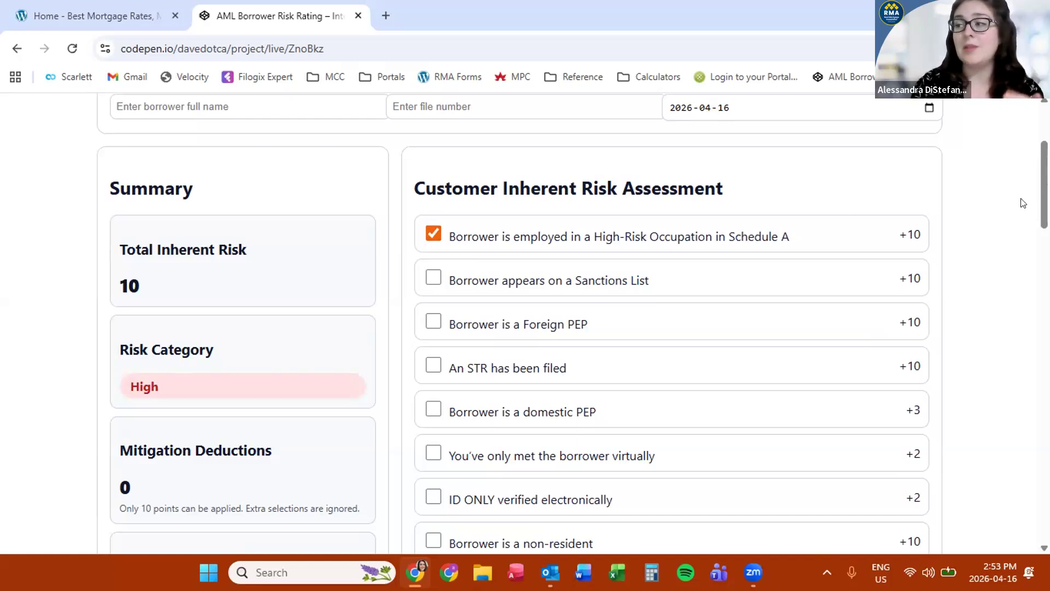
{"action": "scroll", "coordinate": [1023, 203], "scroll_direction": "down", "scroll_amount": 2}
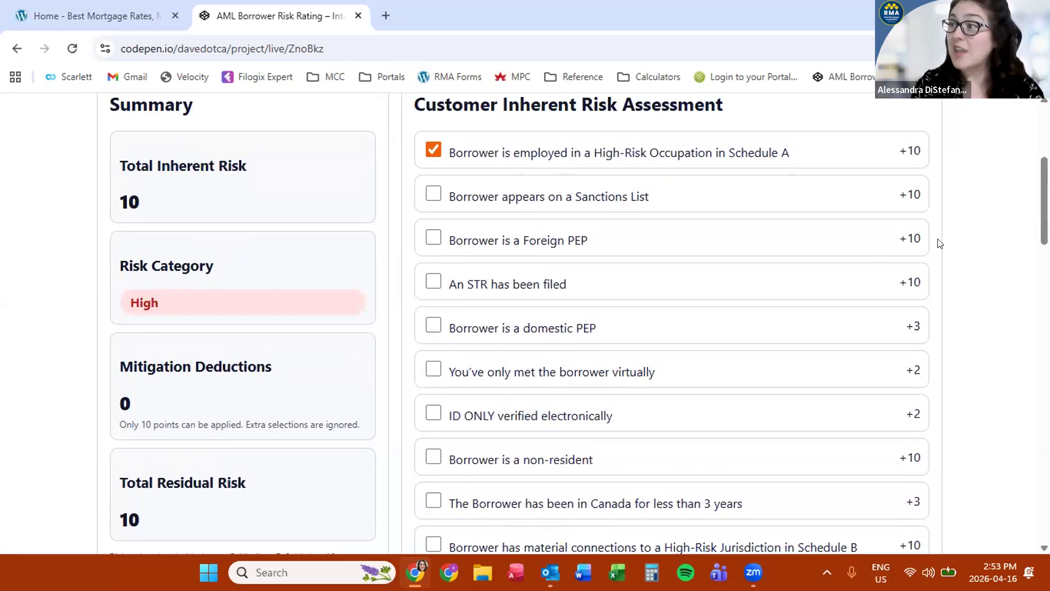
{"action": "scroll", "coordinate": [949, 302], "scroll_direction": "down", "scroll_amount": 15}
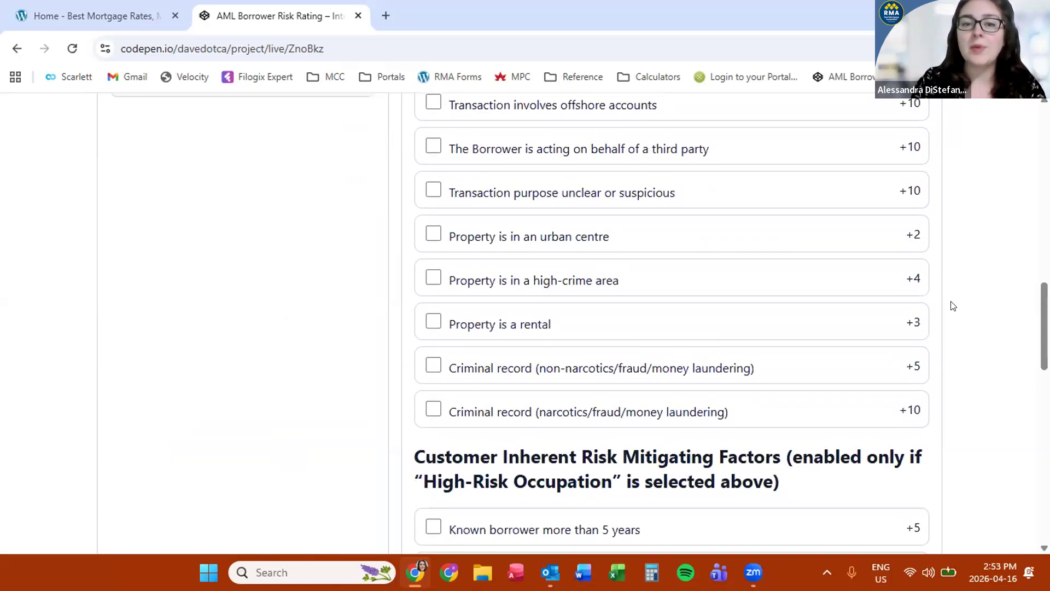
{"action": "scroll", "coordinate": [875, 274], "scroll_direction": "down", "scroll_amount": 1}
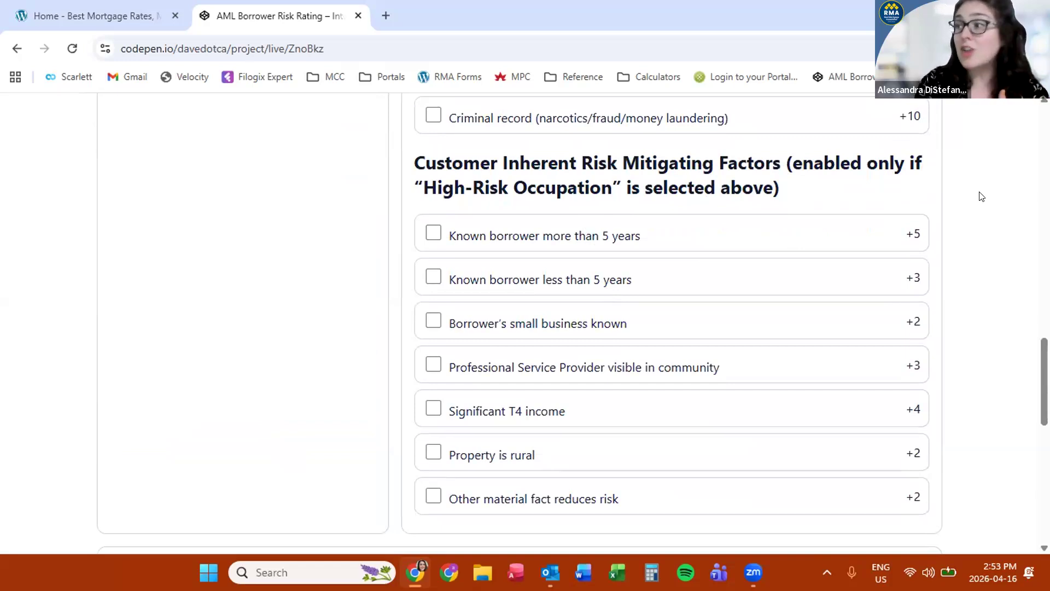
{"action": "scroll", "coordinate": [980, 196], "scroll_direction": "down", "scroll_amount": 1}
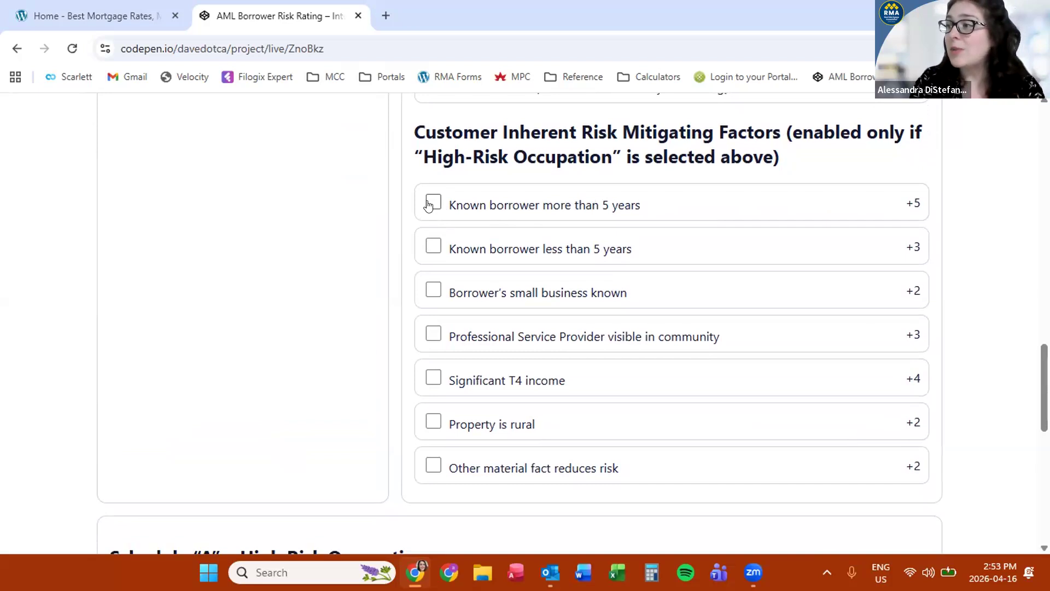
Tick Known borrower more than 5 years and Significant T4 income, dropping residual risk to 1, Low
{"action": "left_click", "coordinate": [428, 204]}
{"action": "scroll", "coordinate": [252, 228], "scroll_direction": "up", "scroll_amount": 15}
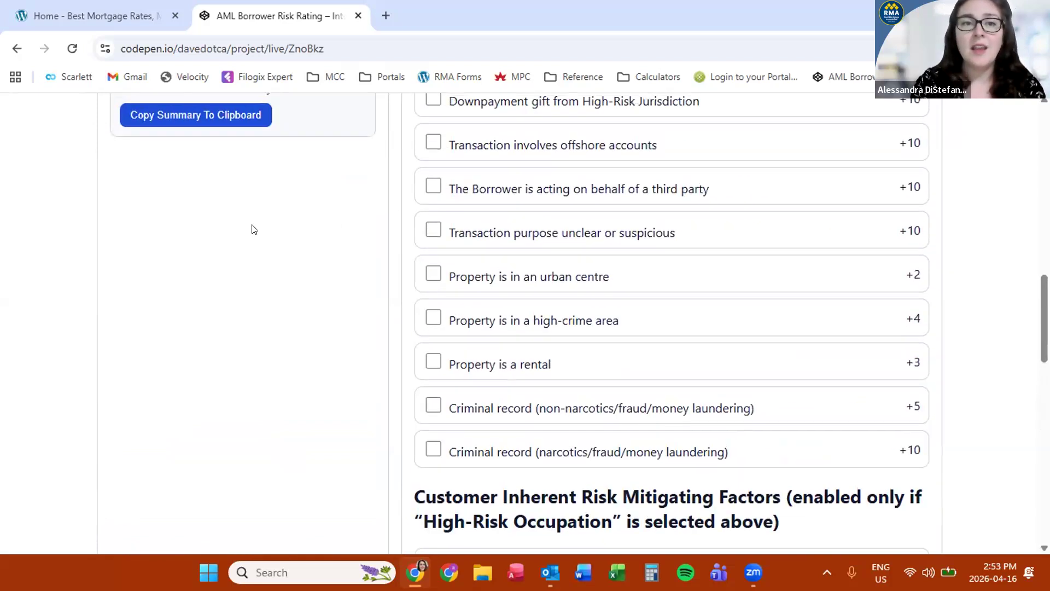
{"action": "scroll", "coordinate": [253, 228], "scroll_direction": "up", "scroll_amount": 3}
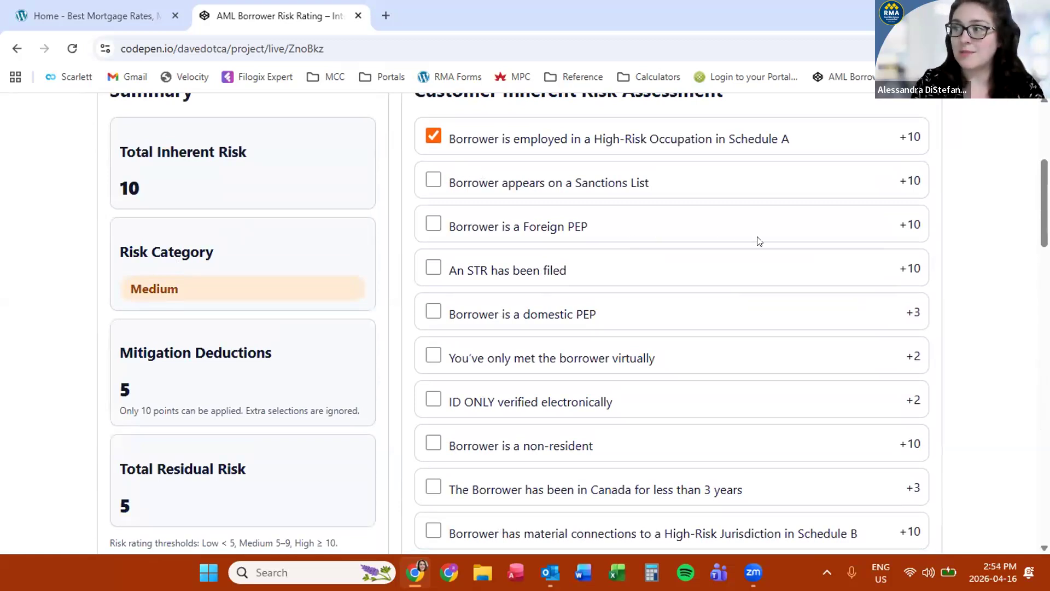
{"action": "scroll", "coordinate": [922, 254], "scroll_direction": "down", "scroll_amount": 15}
{"action": "scroll", "coordinate": [922, 254], "scroll_direction": "down", "scroll_amount": 1}
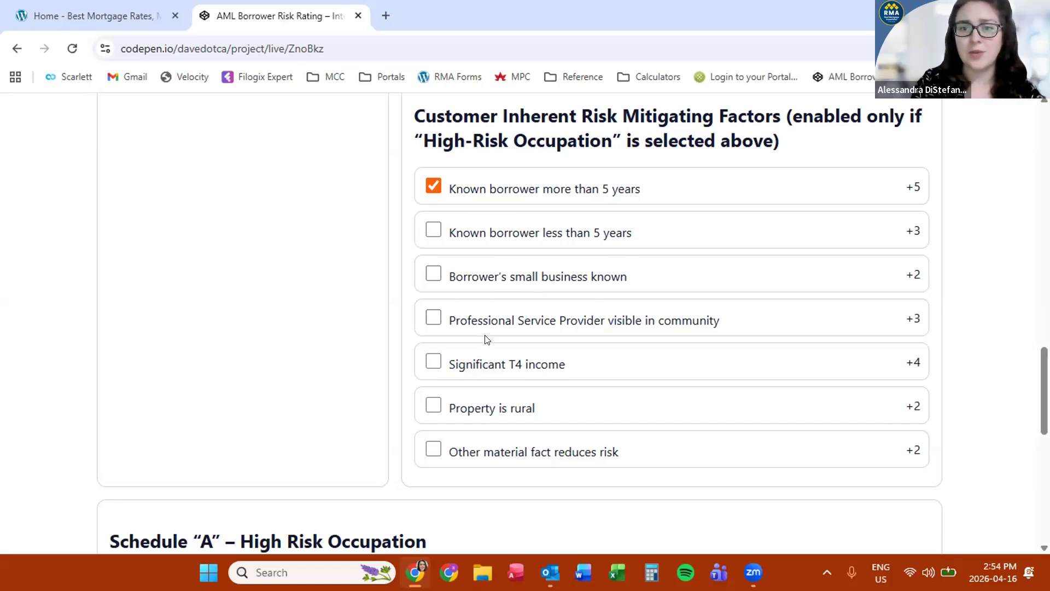
{"action": "left_click", "coordinate": [430, 362]}
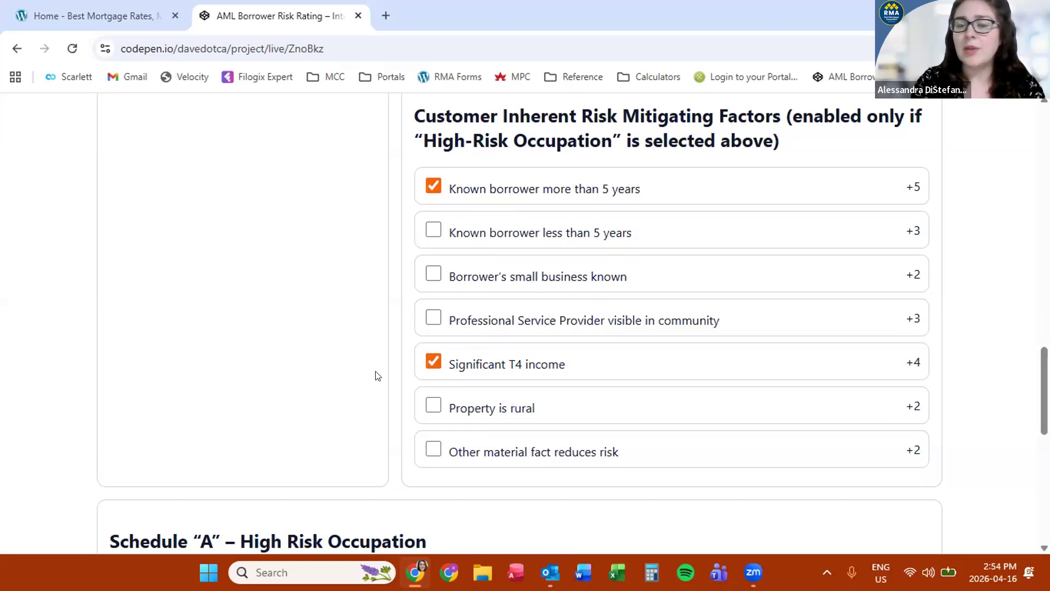
{"action": "scroll", "coordinate": [376, 376], "scroll_direction": "up", "scroll_amount": 15}
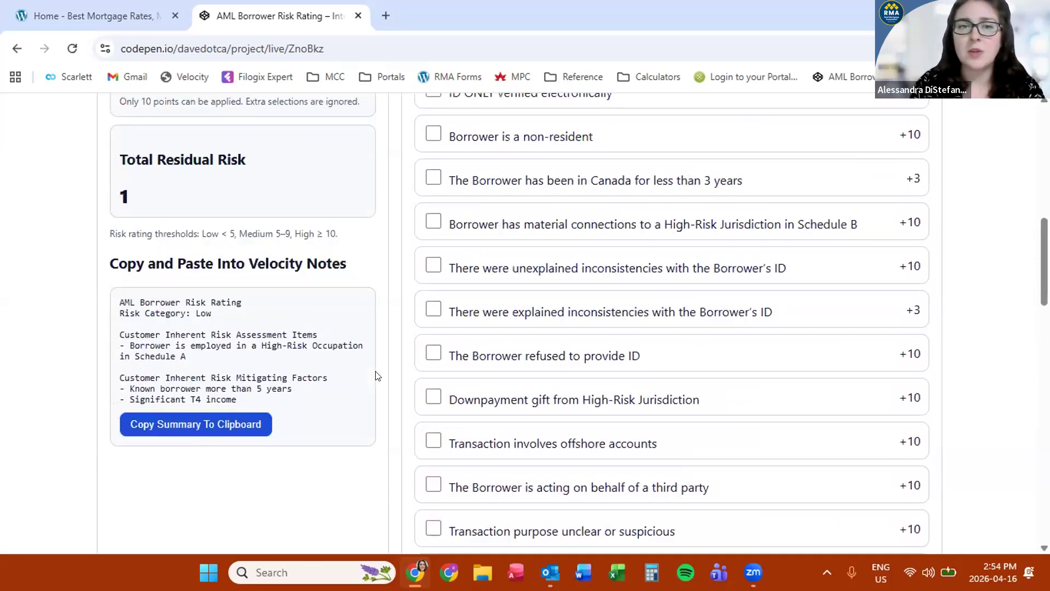
{"action": "scroll", "coordinate": [376, 376], "scroll_direction": "up", "scroll_amount": 1}
{"action": "scroll", "coordinate": [375, 372], "scroll_direction": "down", "scroll_amount": 1}
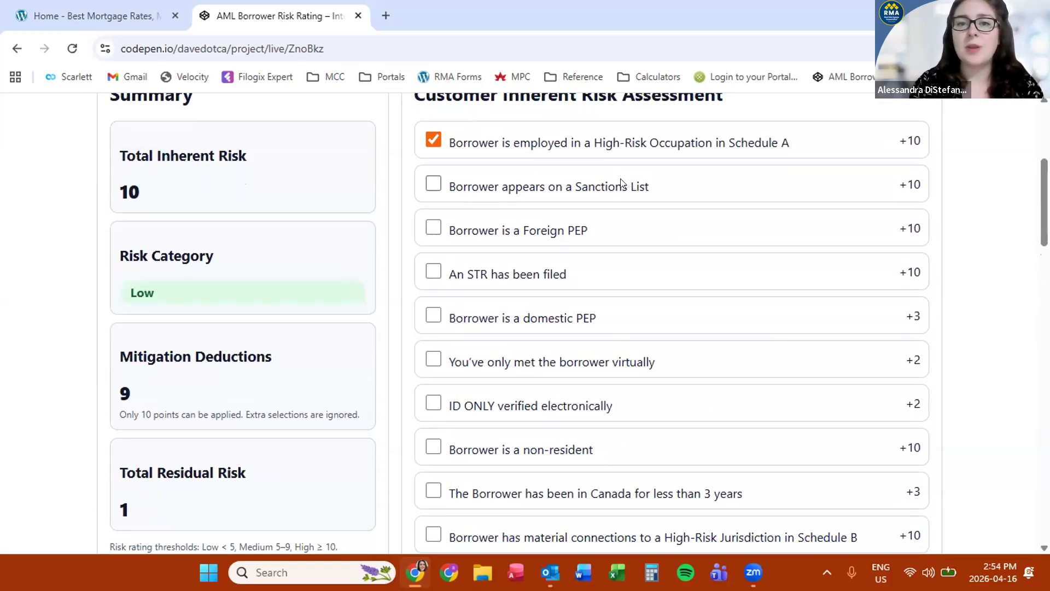
{"action": "scroll", "coordinate": [618, 184], "scroll_direction": "down", "scroll_amount": 1}
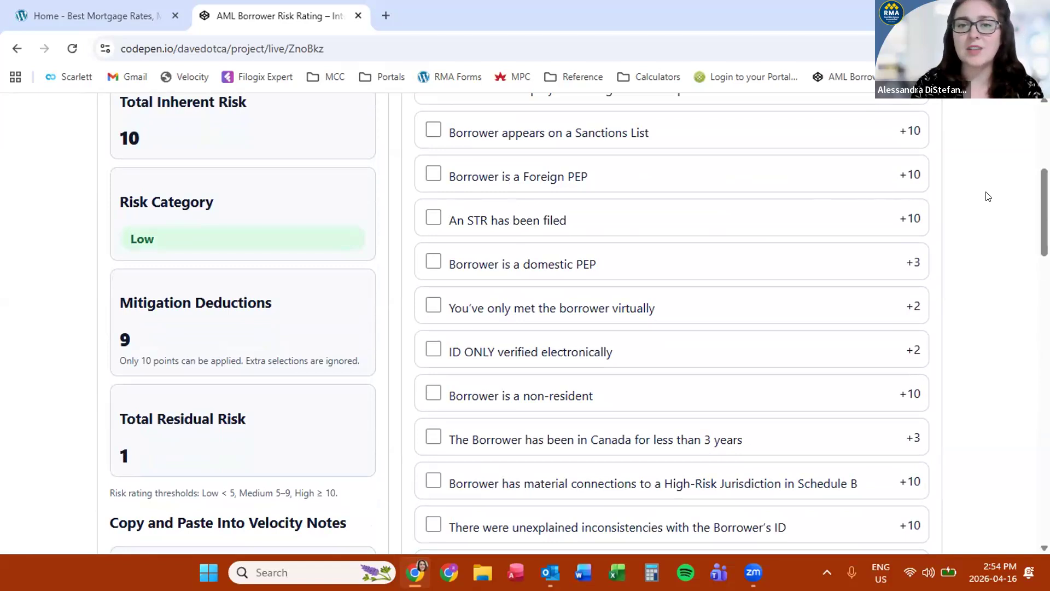
{"action": "scroll", "coordinate": [987, 196], "scroll_direction": "down", "scroll_amount": 3}
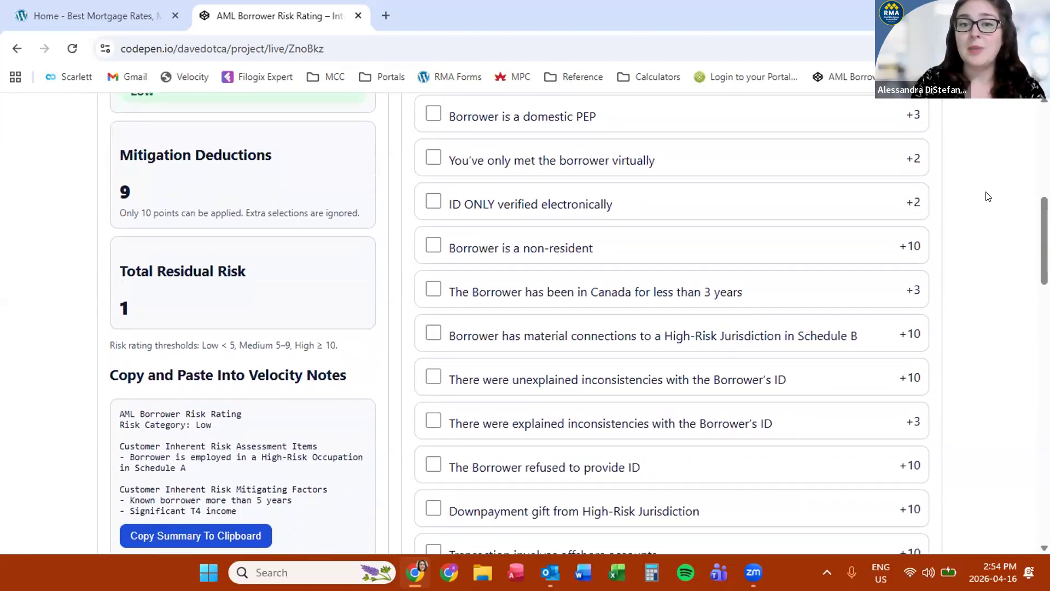
Flag the virtual-only meeting and electronic-only ID verification, raising residual risk to 5, Medium
{"action": "left_click", "coordinate": [433, 146]}
{"action": "scroll", "coordinate": [398, 180], "scroll_direction": "up", "scroll_amount": 2}
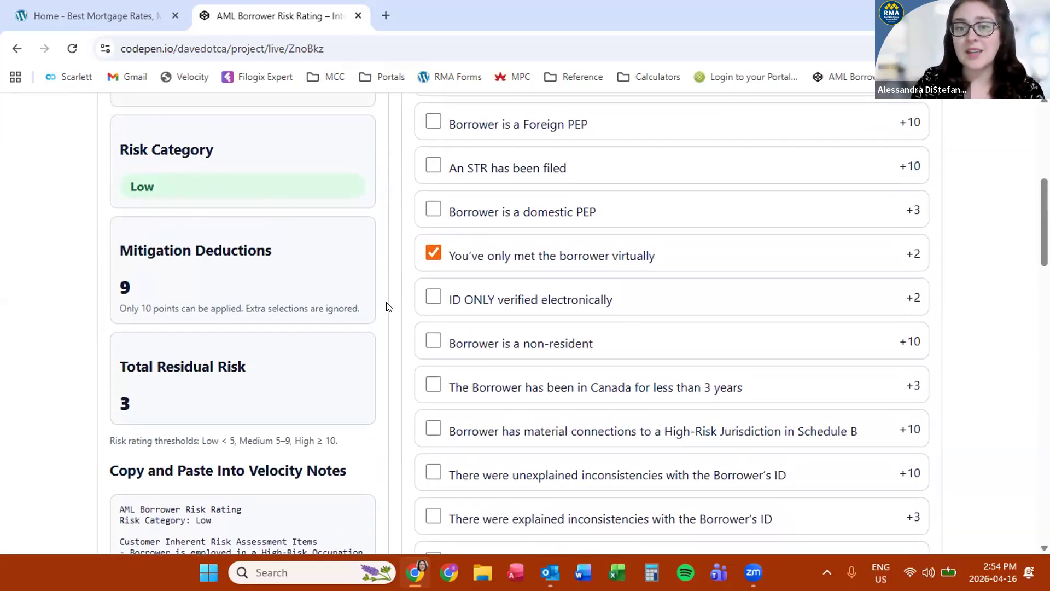
{"action": "scroll", "coordinate": [396, 320], "scroll_direction": "down", "scroll_amount": 1}
{"action": "left_click", "coordinate": [432, 269]}
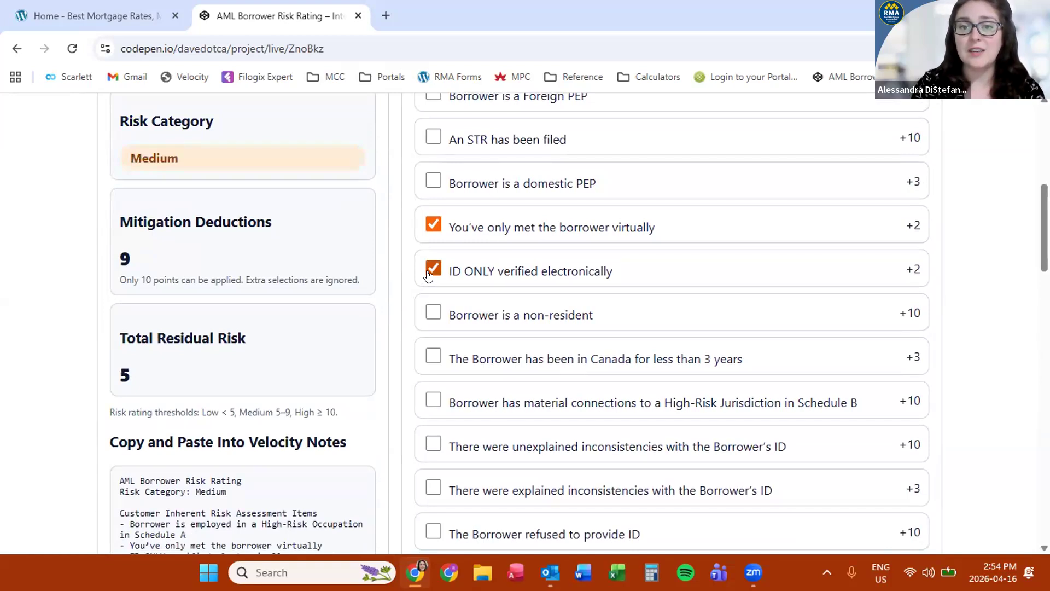
{"action": "scroll", "coordinate": [200, 245], "scroll_direction": "up", "scroll_amount": 2}
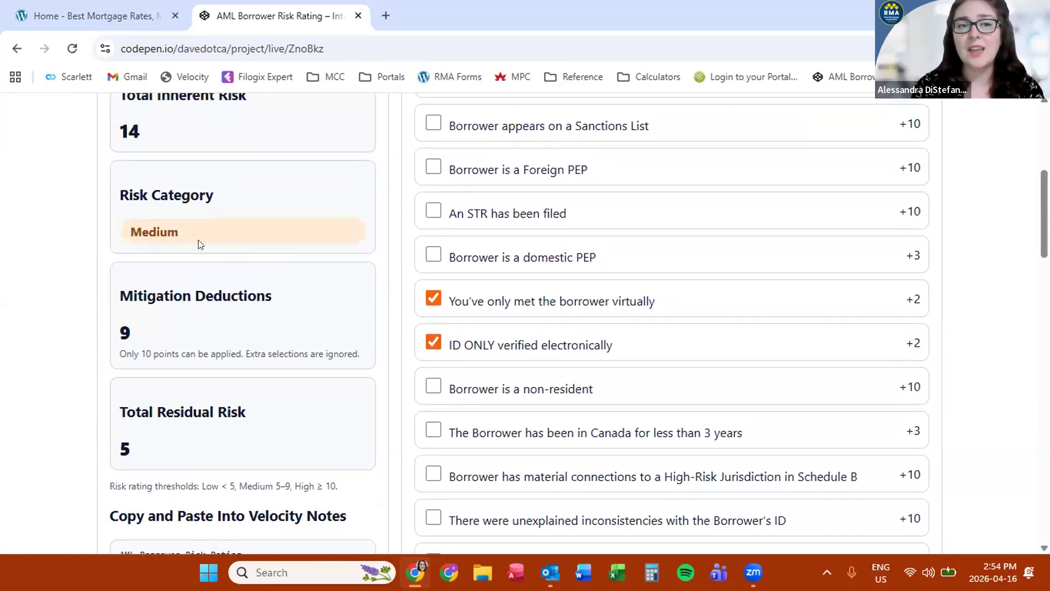
Highlight the Medium risk category and the notes summary text to point them out
{"action": "double_click", "coordinate": [133, 227]}
{"action": "left_click", "coordinate": [260, 251]}
{"action": "scroll", "coordinate": [262, 251], "scroll_direction": "down", "scroll_amount": 4}
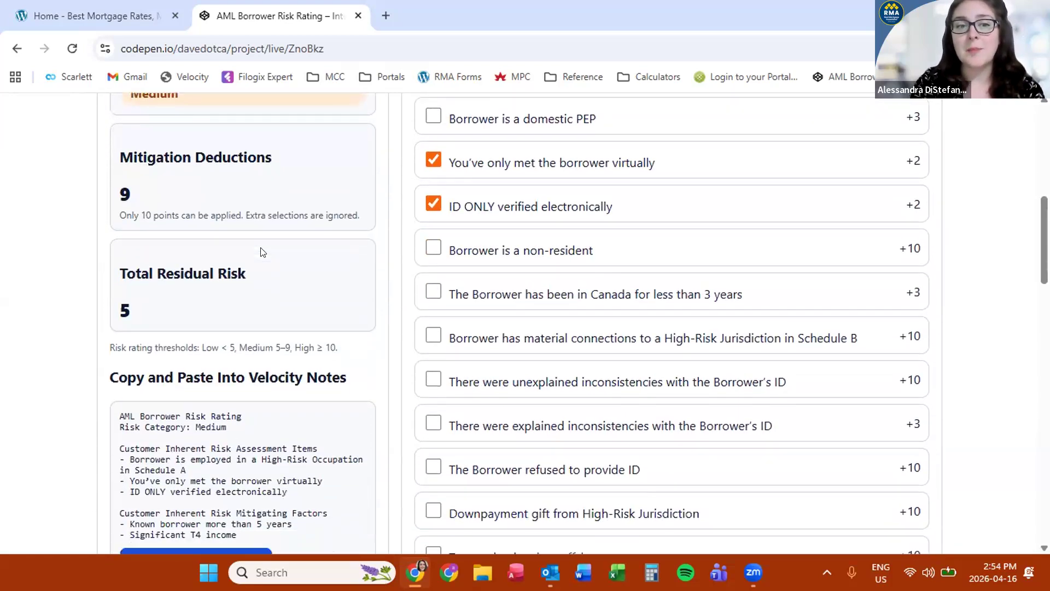
{"action": "scroll", "coordinate": [260, 252], "scroll_direction": "down", "scroll_amount": 1}
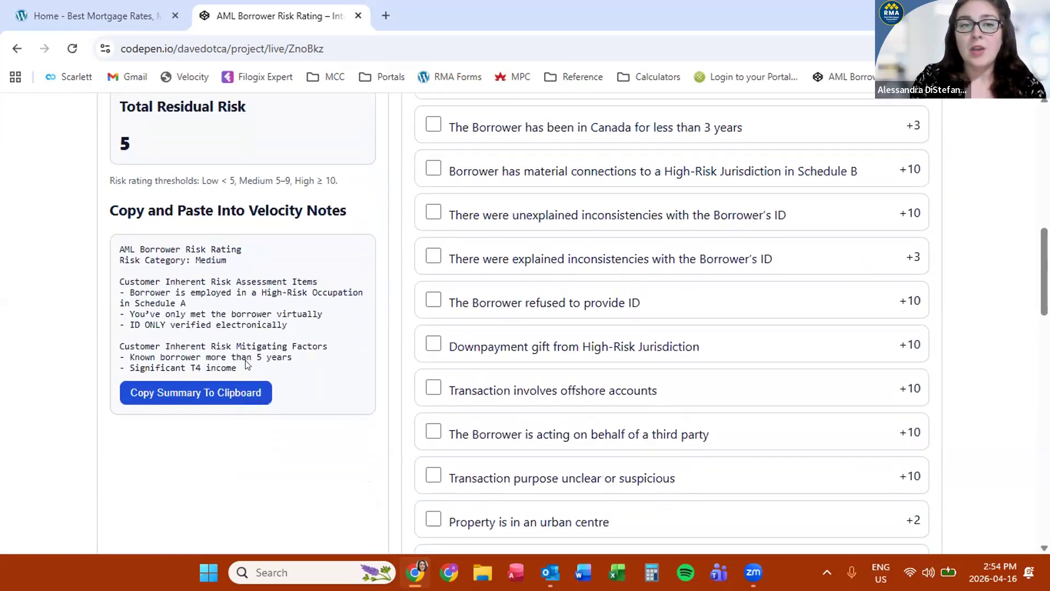
{"action": "left_click_drag", "start_coordinate": [245, 360], "coordinate": [122, 245]}
{"action": "left_click", "coordinate": [123, 252]}
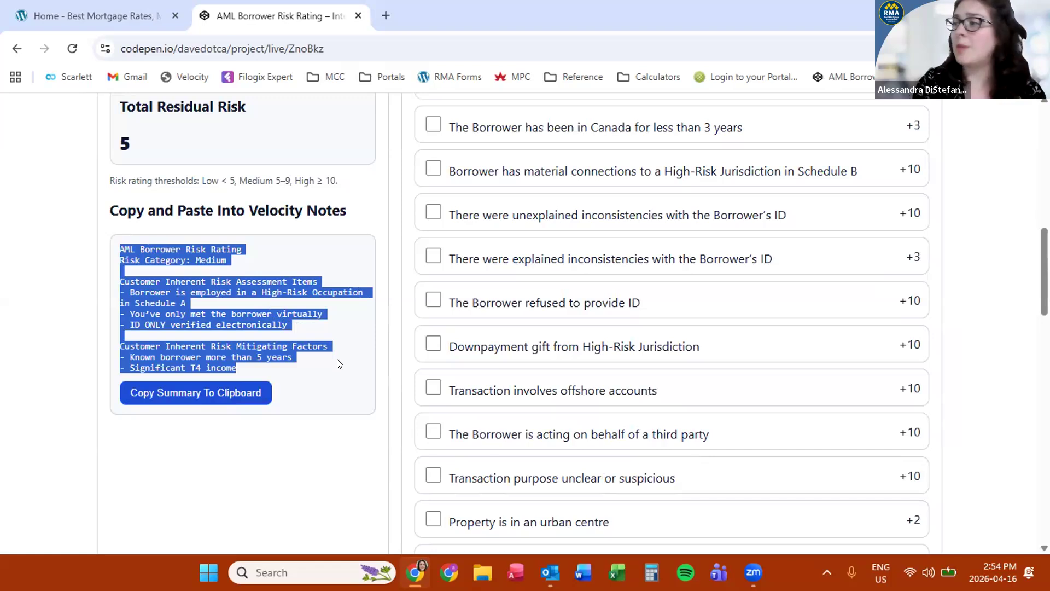
{"action": "left_click", "coordinate": [377, 385]}
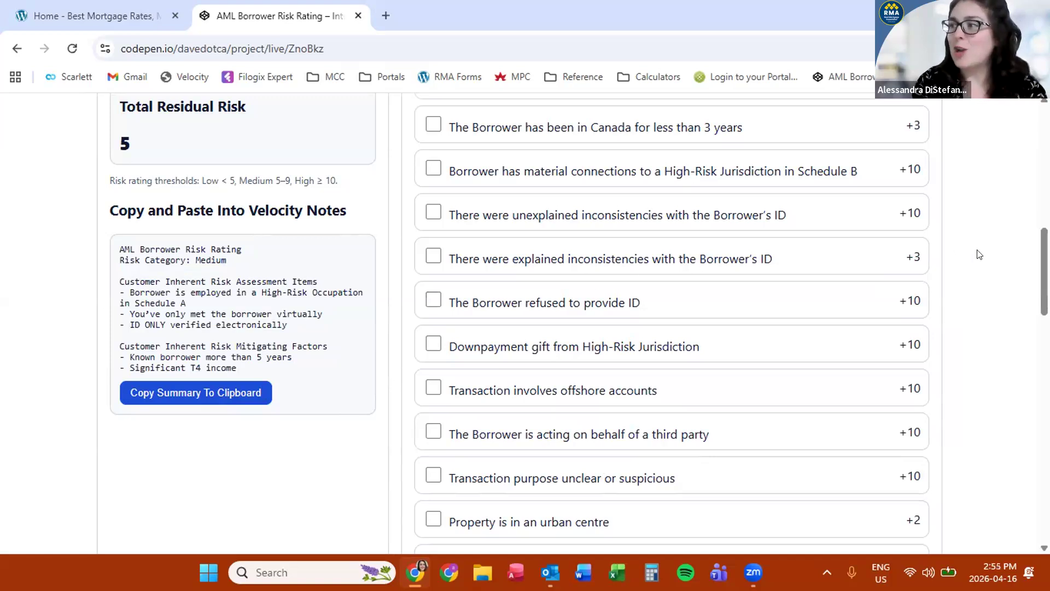
{"action": "scroll", "coordinate": [978, 254], "scroll_direction": "down", "scroll_amount": 2}
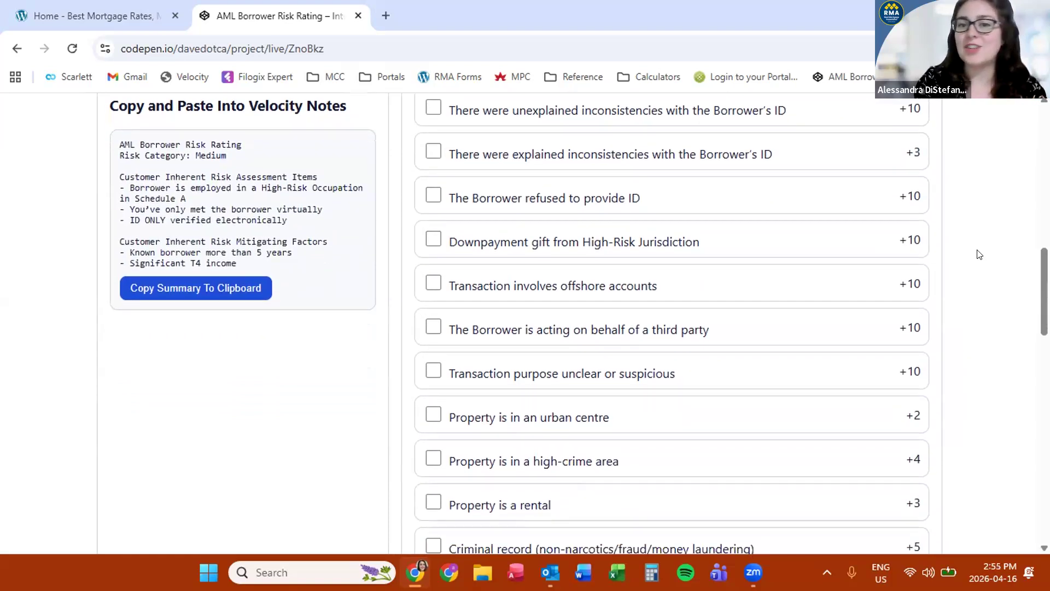
Collapse the Schedule A high-risk occupation list
{"action": "scroll", "coordinate": [978, 254], "scroll_direction": "down", "scroll_amount": 1}
{"action": "scroll", "coordinate": [978, 255], "scroll_direction": "up", "scroll_amount": 2}
{"action": "scroll", "coordinate": [979, 254], "scroll_direction": "down", "scroll_amount": 2}
{"action": "scroll", "coordinate": [978, 254], "scroll_direction": "down", "scroll_amount": 1}
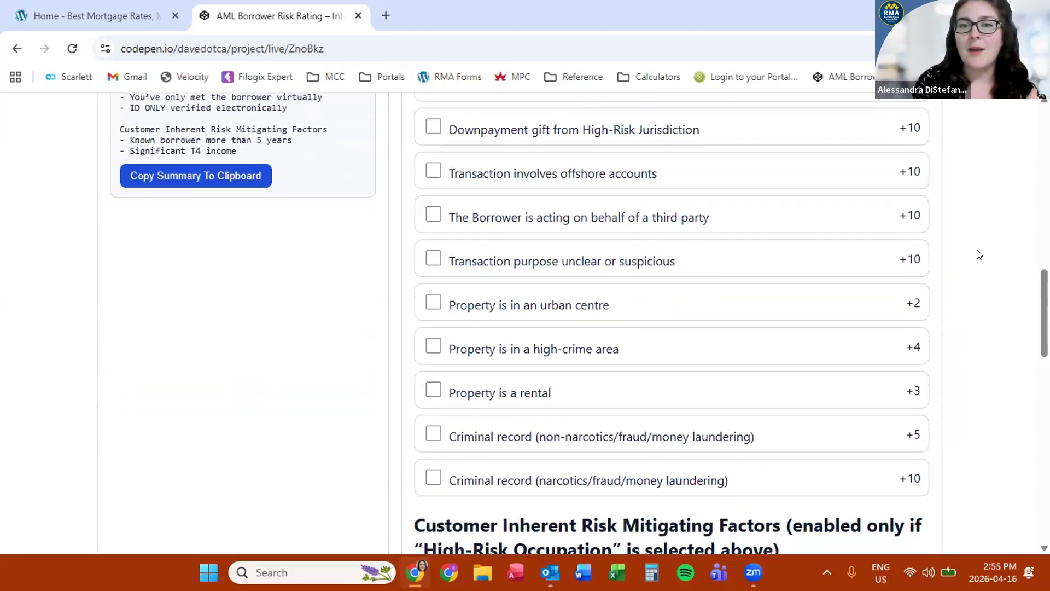
{"action": "scroll", "coordinate": [978, 255], "scroll_direction": "down", "scroll_amount": 1}
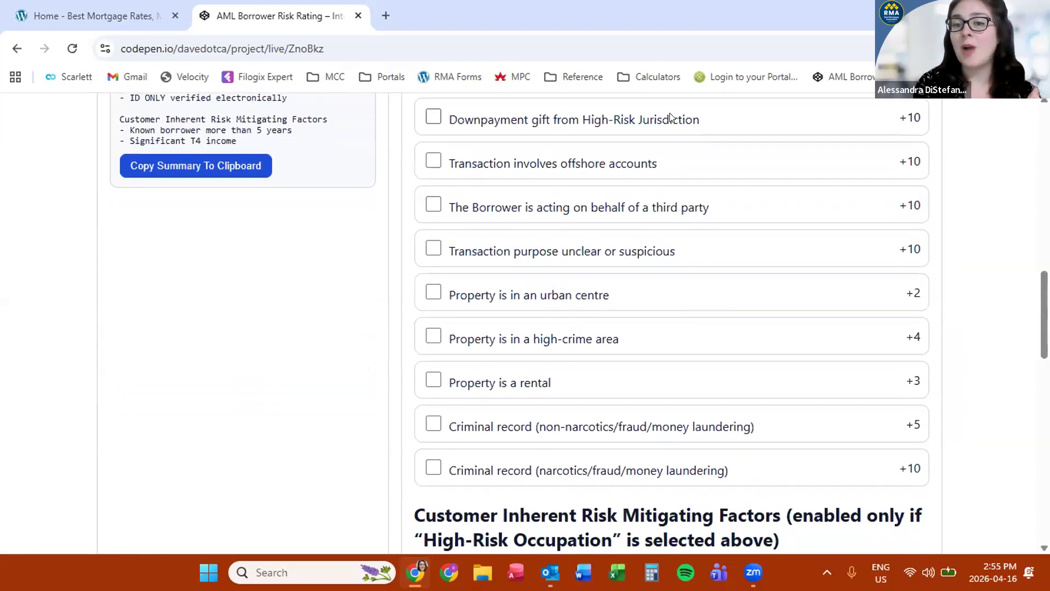
{"action": "scroll", "coordinate": [976, 191], "scroll_direction": "down", "scroll_amount": 12}
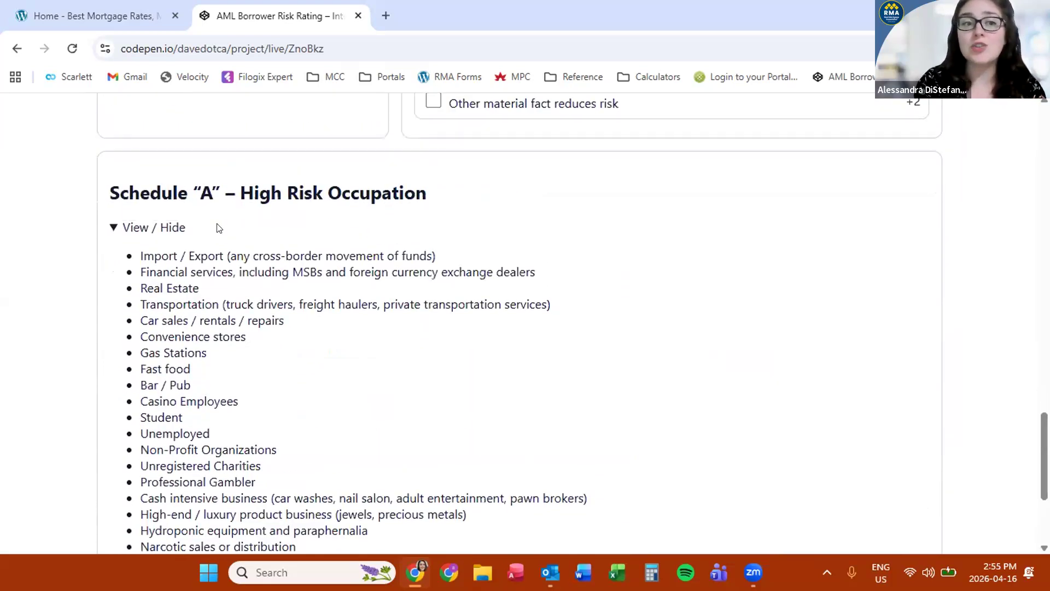
{"action": "left_click", "coordinate": [115, 229]}
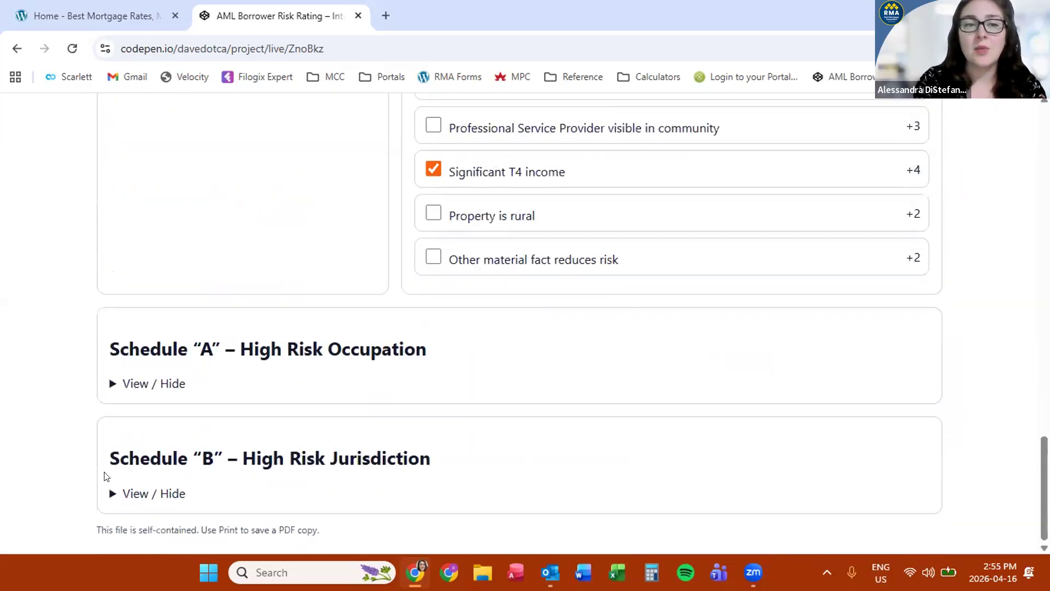
Expand Schedule B and highlight its countries: Iran, Myanmar, North Korea, Russia and Syria
{"action": "left_click", "coordinate": [109, 492]}
{"action": "scroll", "coordinate": [127, 453], "scroll_direction": "down", "scroll_amount": 2}
{"action": "left_click_drag", "start_coordinate": [141, 432], "coordinate": [209, 485]}
{"action": "double_click", "coordinate": [208, 485]}
{"action": "left_click_drag", "start_coordinate": [110, 401], "coordinate": [105, 400]}
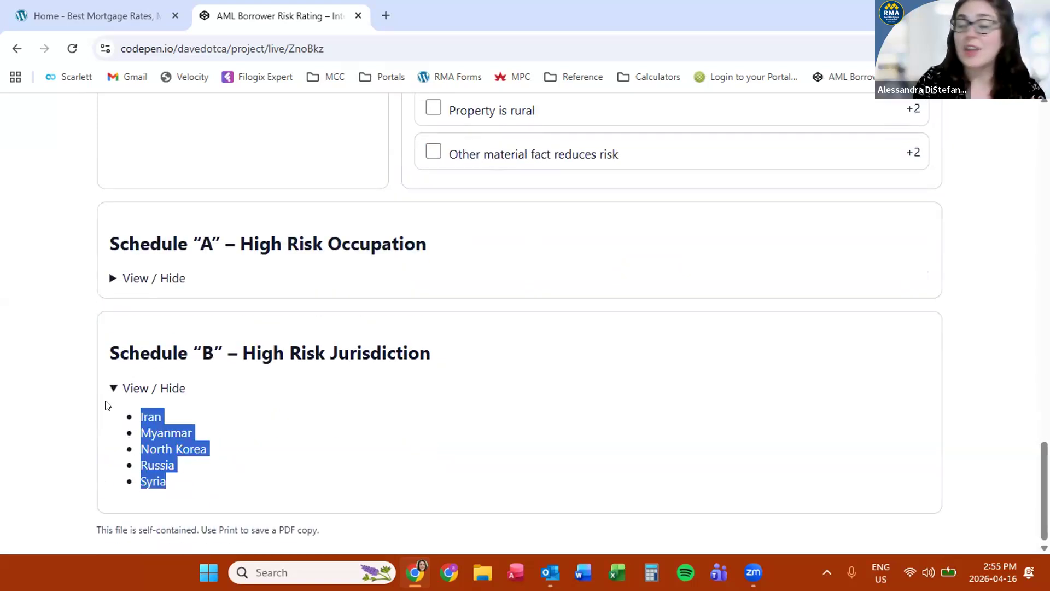
{"action": "left_click", "coordinate": [315, 474]}
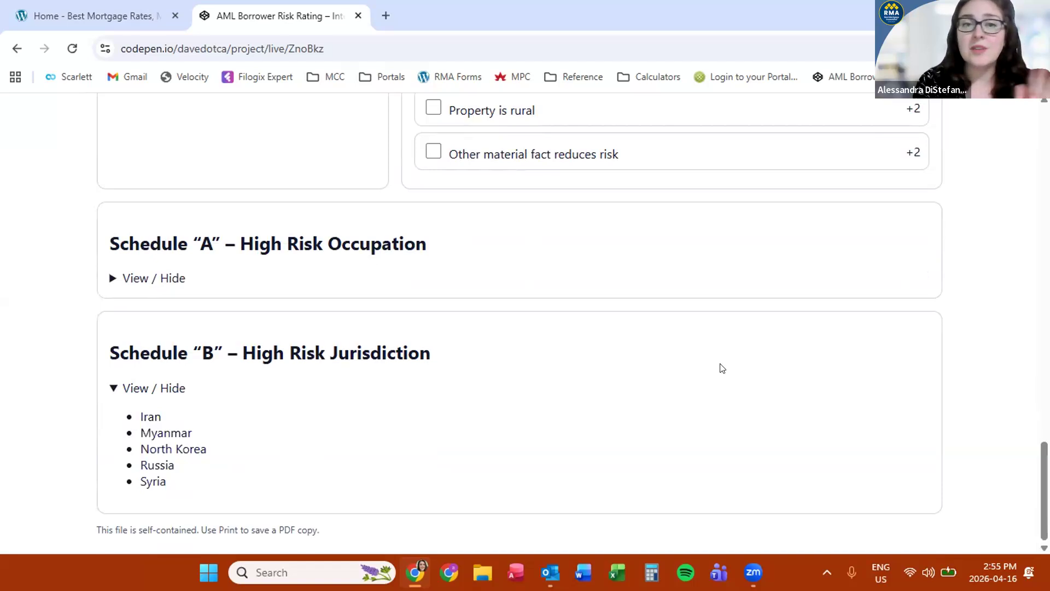
{"action": "scroll", "coordinate": [720, 366], "scroll_direction": "up", "scroll_amount": 18}
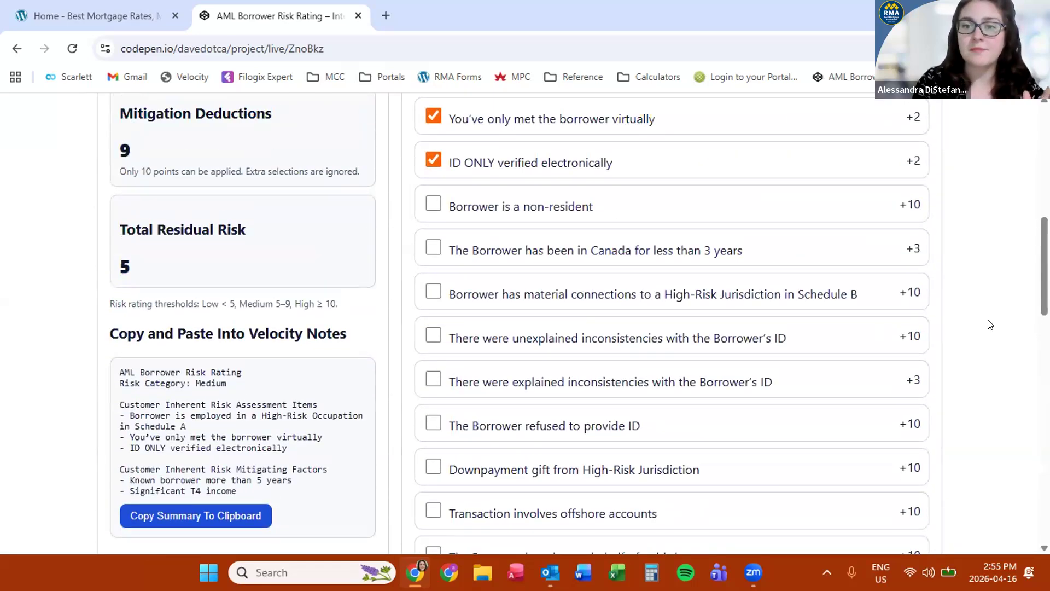
Scroll through the scorecard to the Summary (inherent risk 14, 9 deductions, Medium) and File Details
{"action": "scroll", "coordinate": [987, 320], "scroll_direction": "down", "scroll_amount": 2}
{"action": "scroll", "coordinate": [988, 319], "scroll_direction": "down", "scroll_amount": 2}
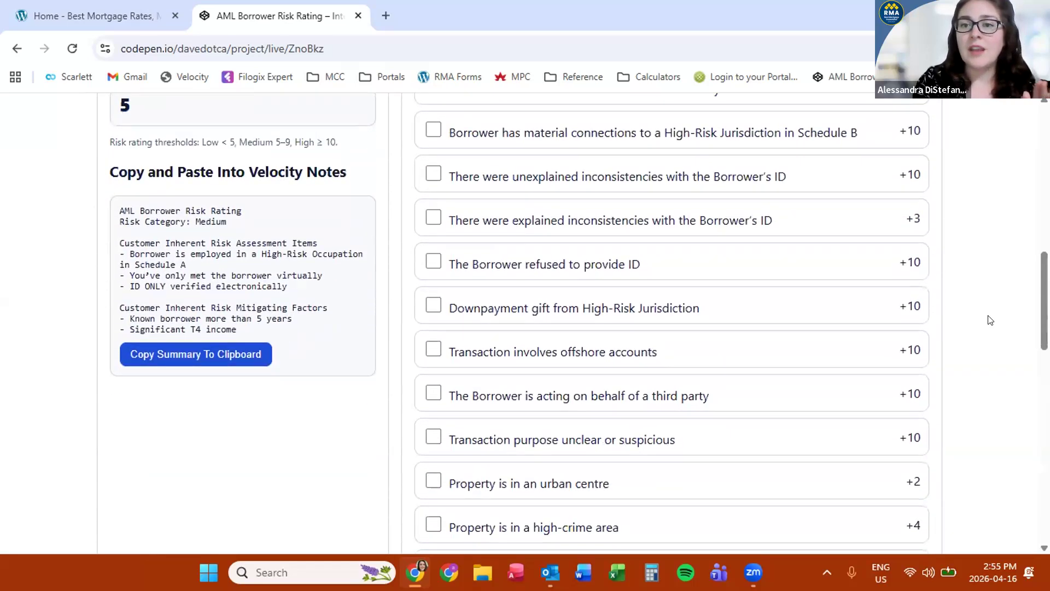
{"action": "scroll", "coordinate": [988, 320], "scroll_direction": "down", "scroll_amount": 3}
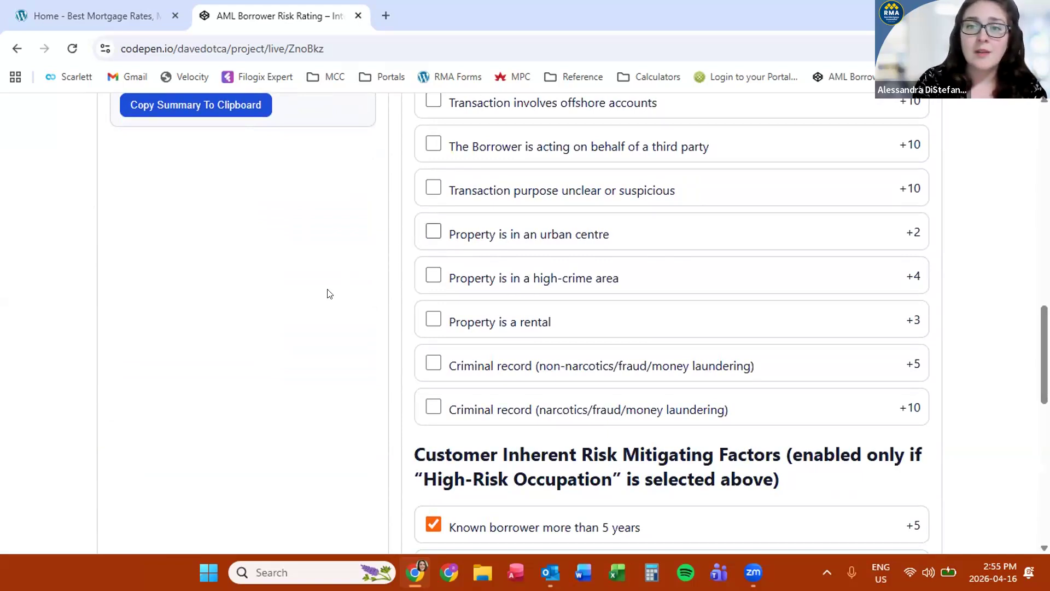
{"action": "scroll", "coordinate": [328, 295], "scroll_direction": "down", "scroll_amount": 1}
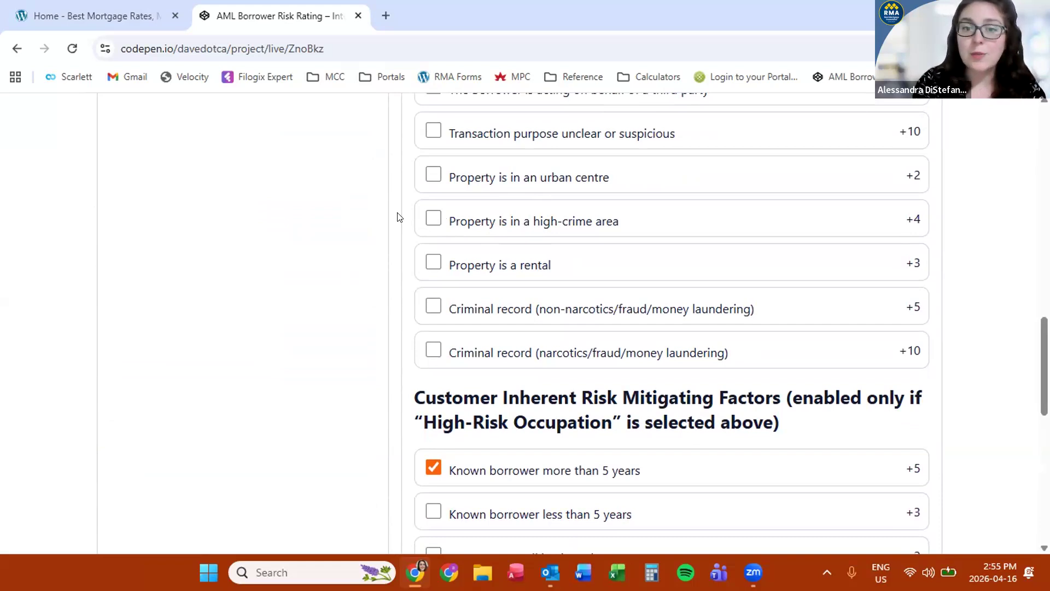
{"action": "scroll", "coordinate": [398, 217], "scroll_direction": "down", "scroll_amount": 3}
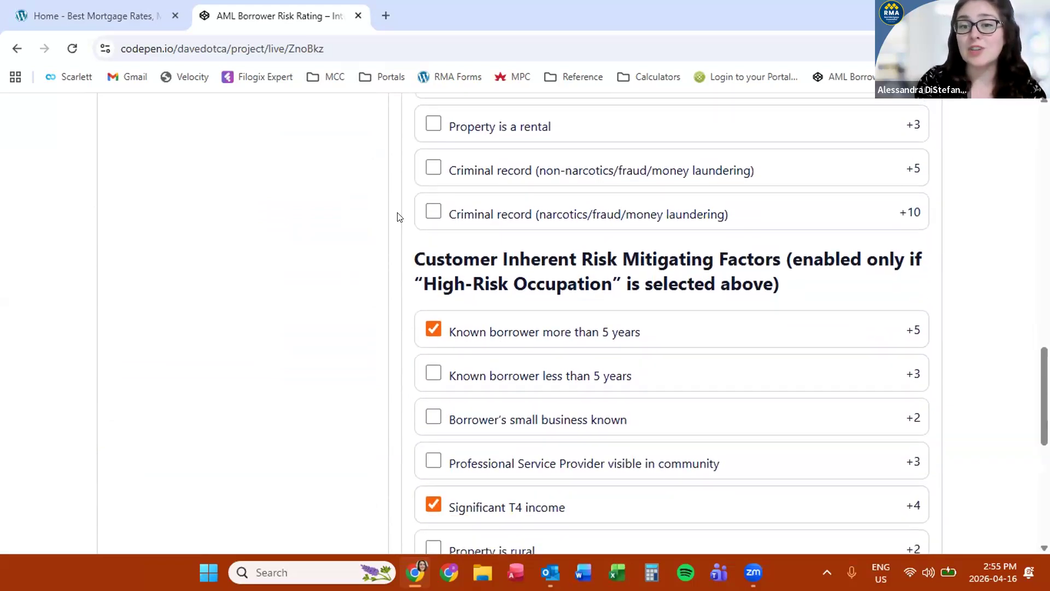
{"action": "scroll", "coordinate": [398, 217], "scroll_direction": "up", "scroll_amount": 20}
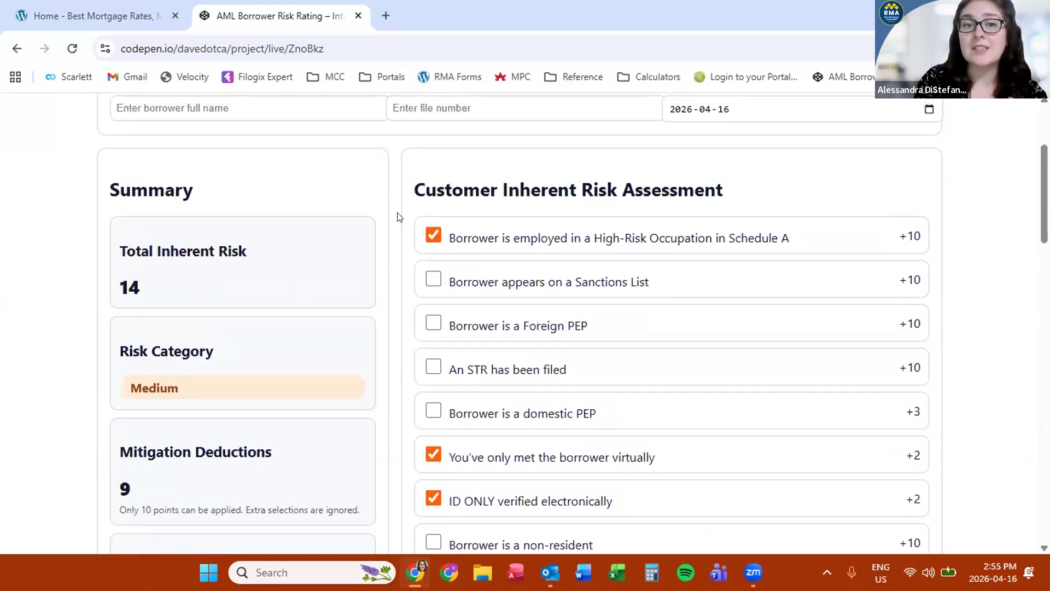
{"action": "scroll", "coordinate": [397, 217], "scroll_direction": "up", "scroll_amount": 2}
{"action": "scroll", "coordinate": [397, 217], "scroll_direction": "down", "scroll_amount": 2}
{"action": "scroll", "coordinate": [399, 216], "scroll_direction": "up", "scroll_amount": 3}
Fill in the borrower's full name and the file number in File Details, keeping date 2026-04-16
{"action": "left_click", "coordinate": [140, 189]}
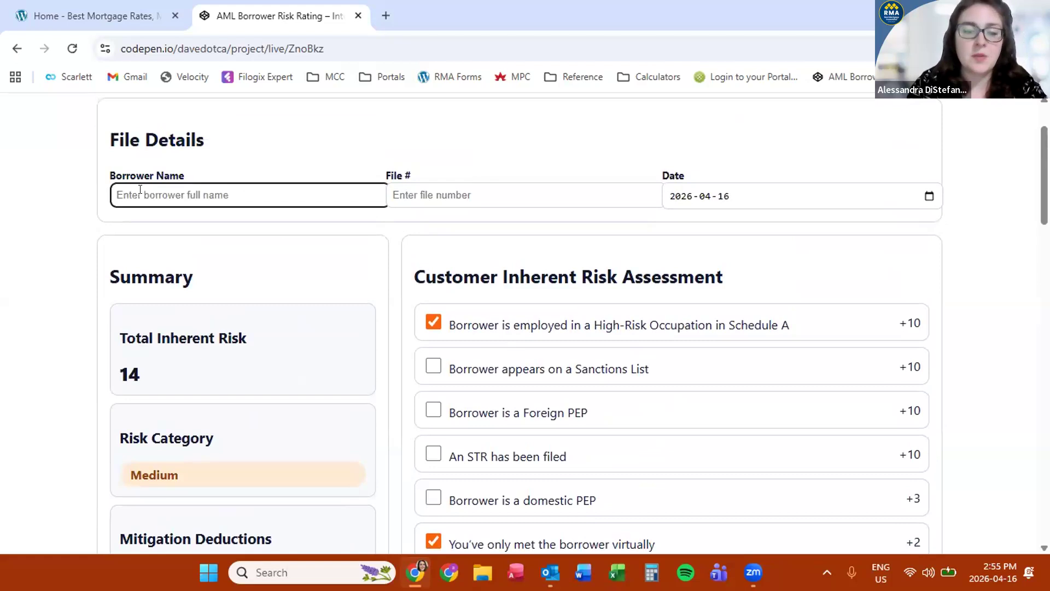
{"action": "type", "text": "John"}
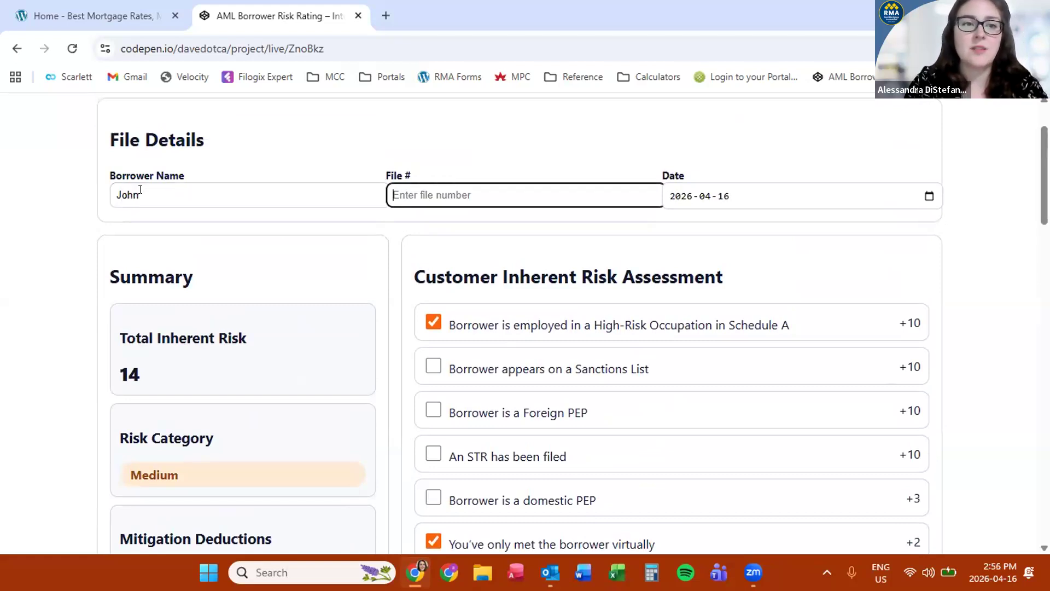
{"action": "type", "text": " Smith"}
{"action": "key", "text": "Tab"}
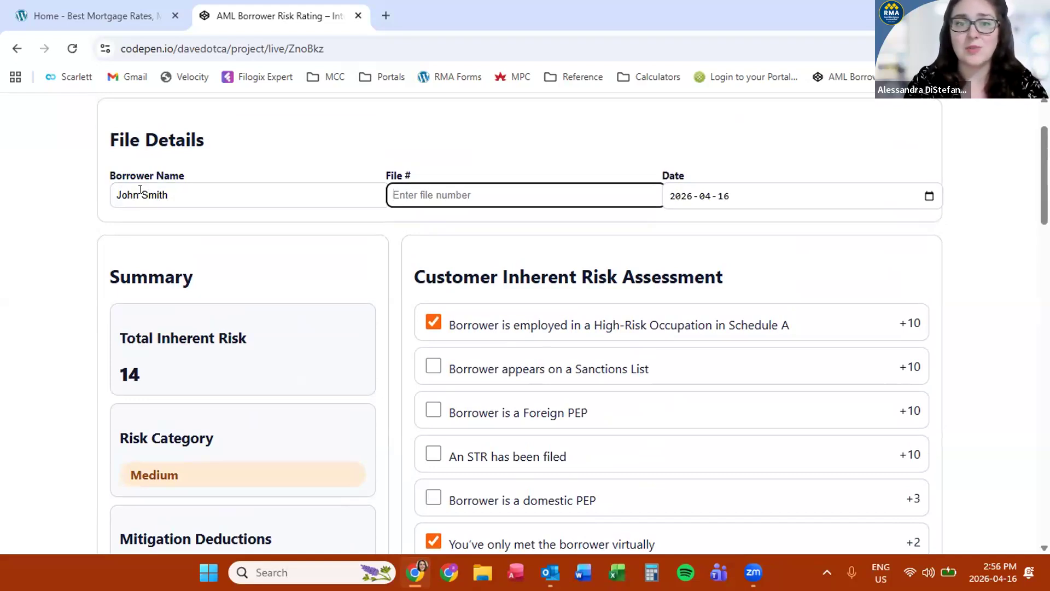
{"action": "type", "text": "VMRAI 12345"}
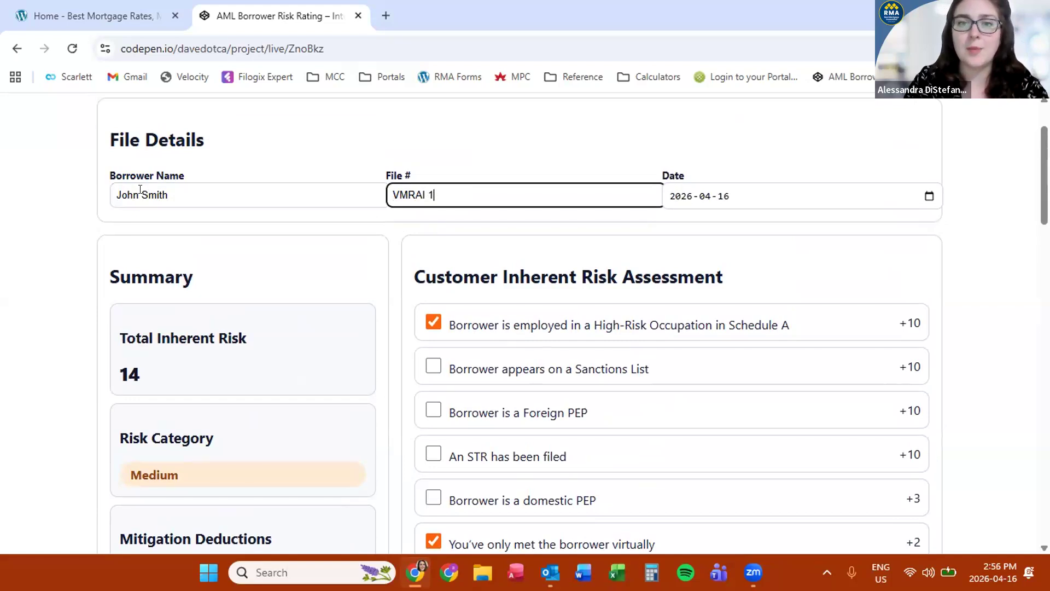
{"action": "key", "text": "Tab"}
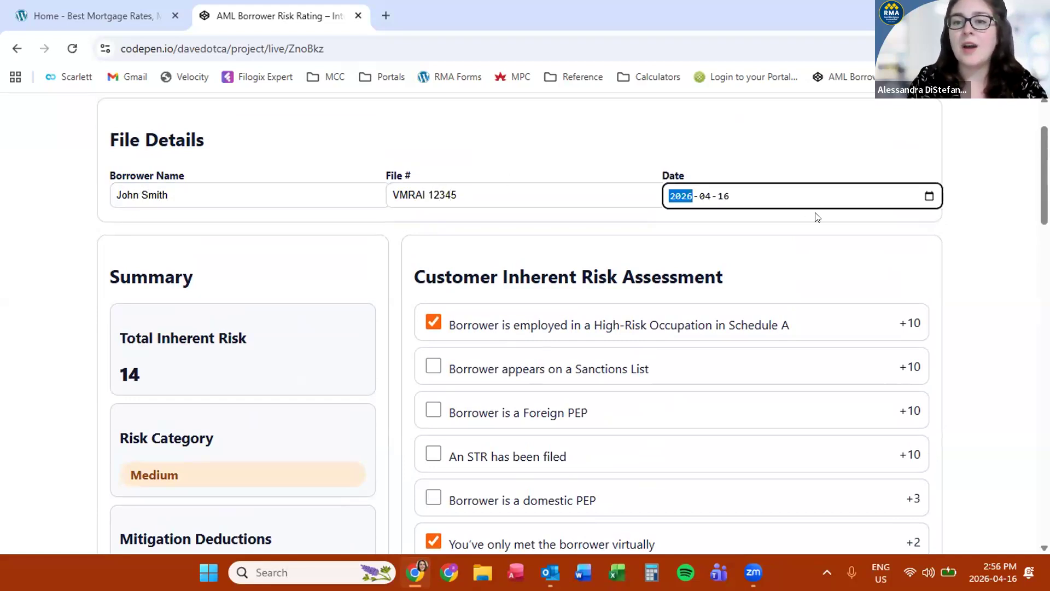
{"action": "left_click", "coordinate": [813, 215]}
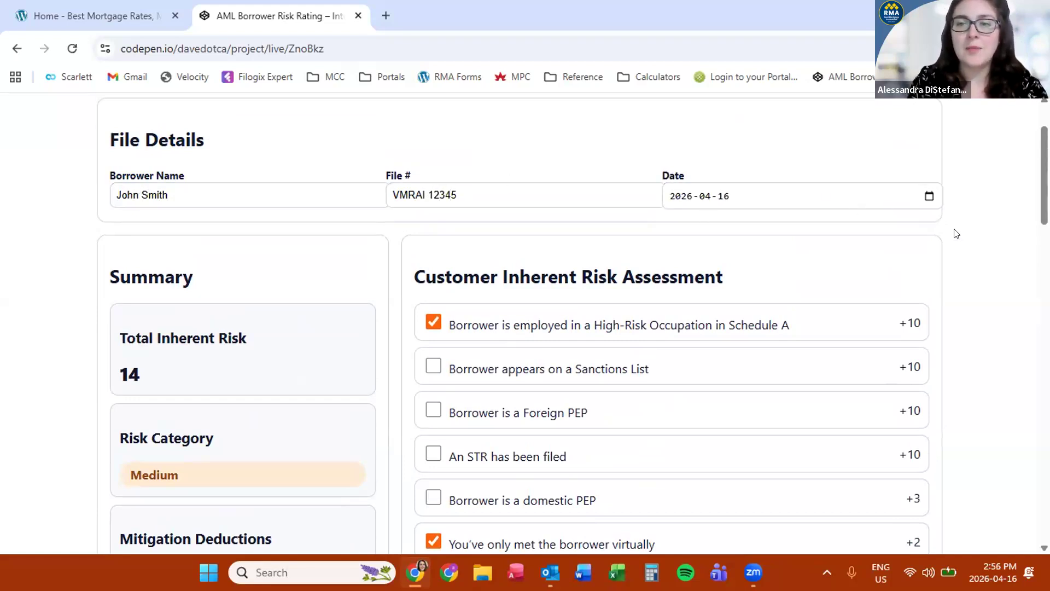
{"action": "scroll", "coordinate": [953, 232], "scroll_direction": "up", "scroll_amount": 2}
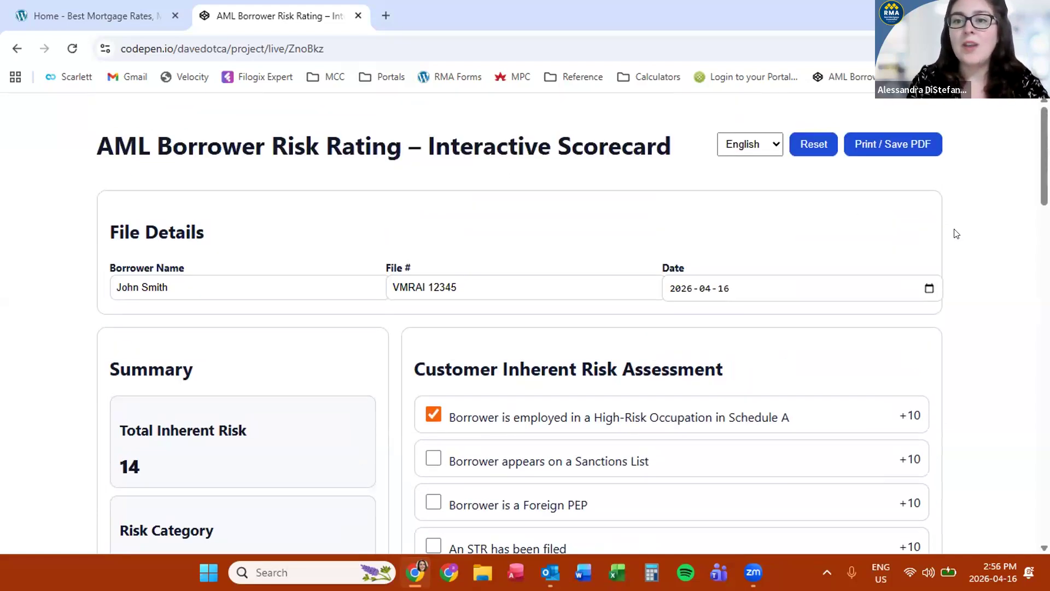
{"action": "left_click", "coordinate": [897, 144]}
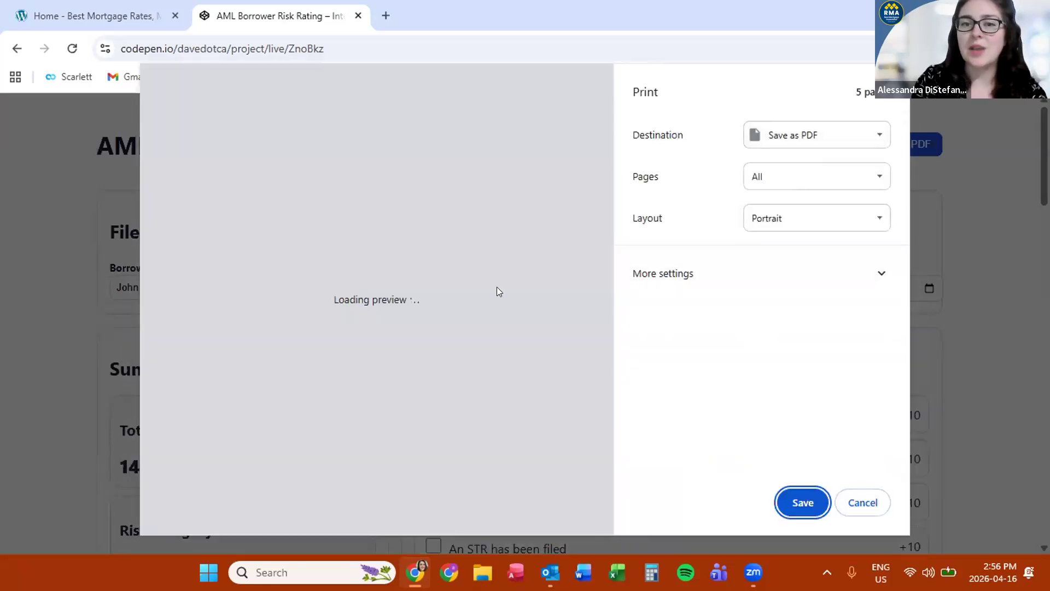
{"action": "scroll", "coordinate": [499, 291], "scroll_direction": "down", "scroll_amount": 10}
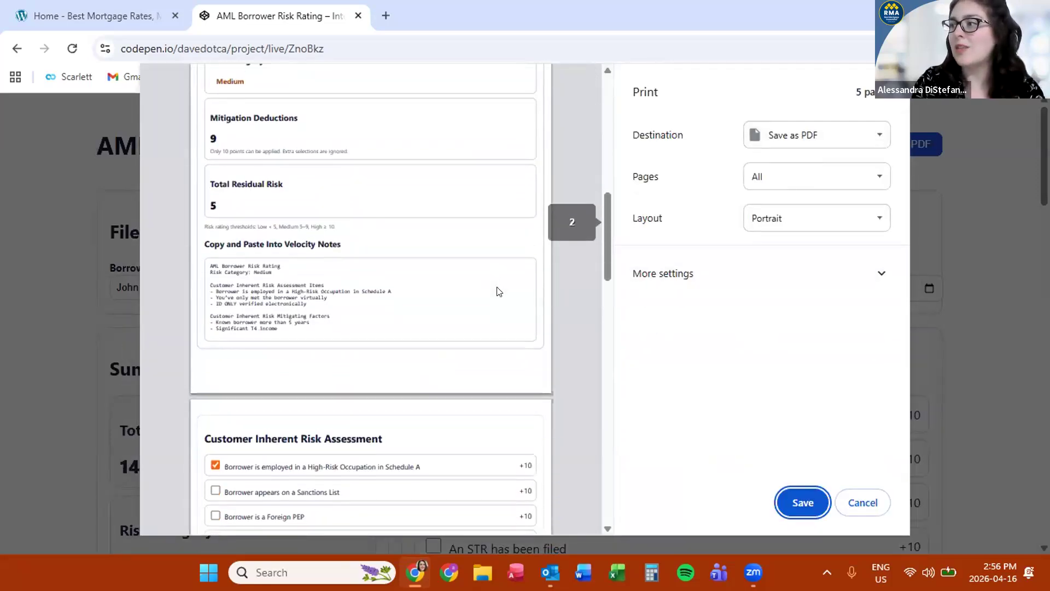
{"action": "scroll", "coordinate": [496, 290], "scroll_direction": "up", "scroll_amount": 10}
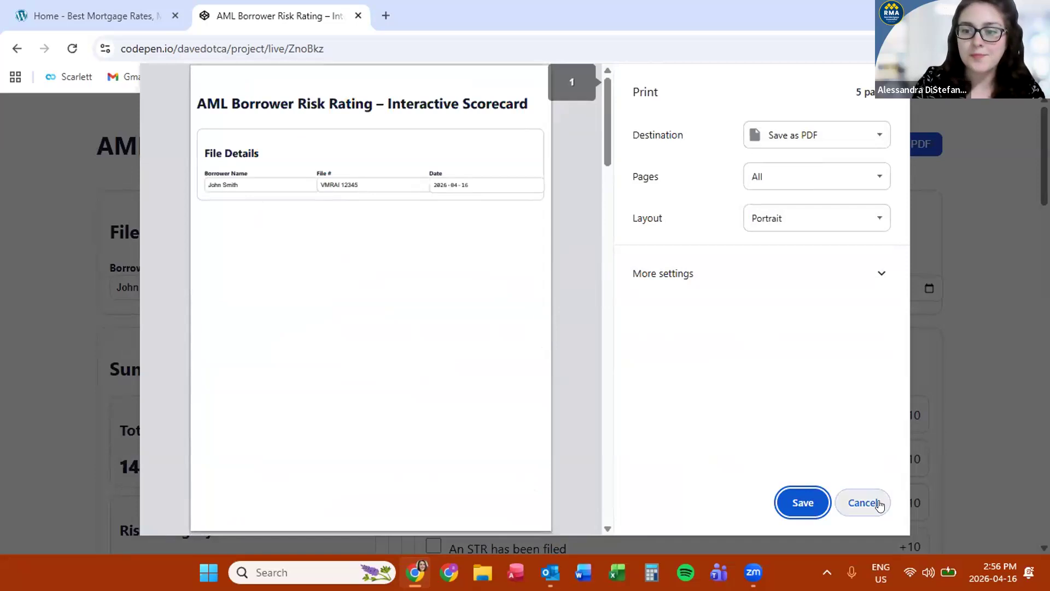
{"action": "left_click", "coordinate": [869, 501]}
{"action": "left_click", "coordinate": [993, 572]}
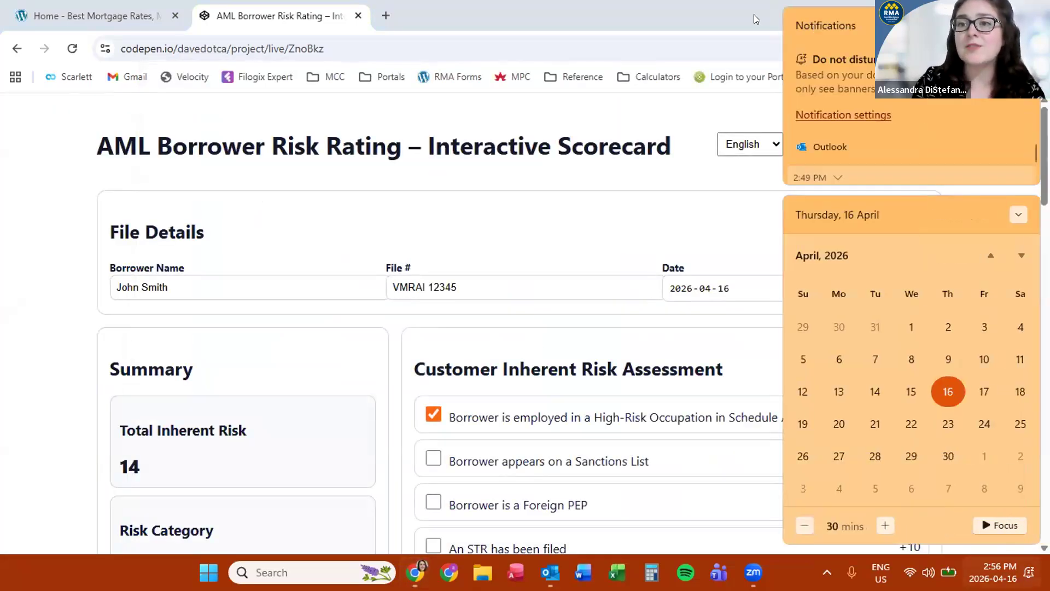
{"action": "left_click", "coordinate": [754, 18]}
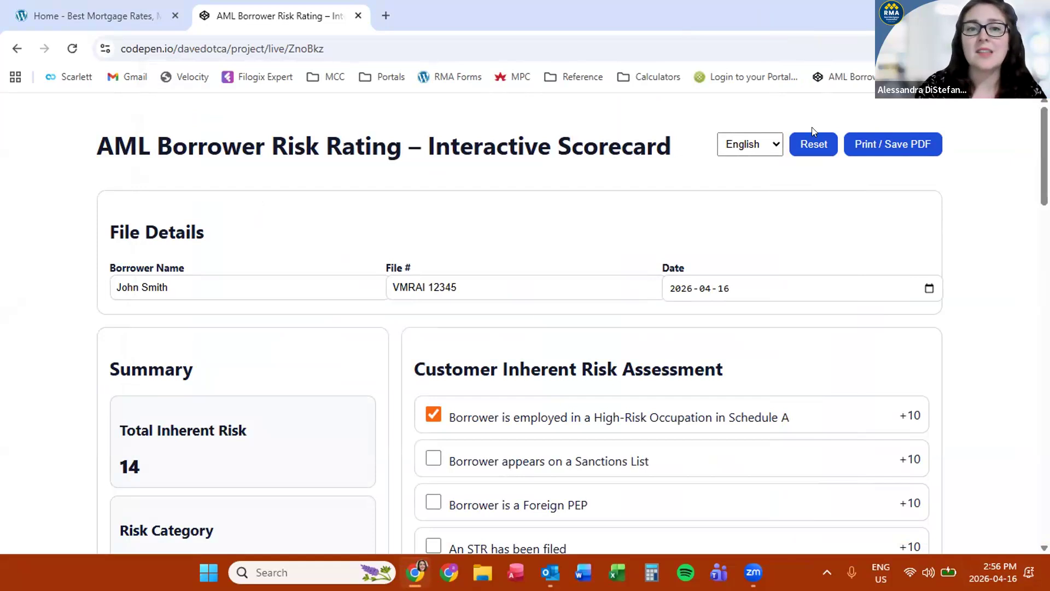
Scroll down the CodePen scorecard to the Velocity Notes summary
{"action": "scroll", "coordinate": [977, 184], "scroll_direction": "down", "scroll_amount": 3}
{"action": "scroll", "coordinate": [978, 183], "scroll_direction": "down", "scroll_amount": 2}
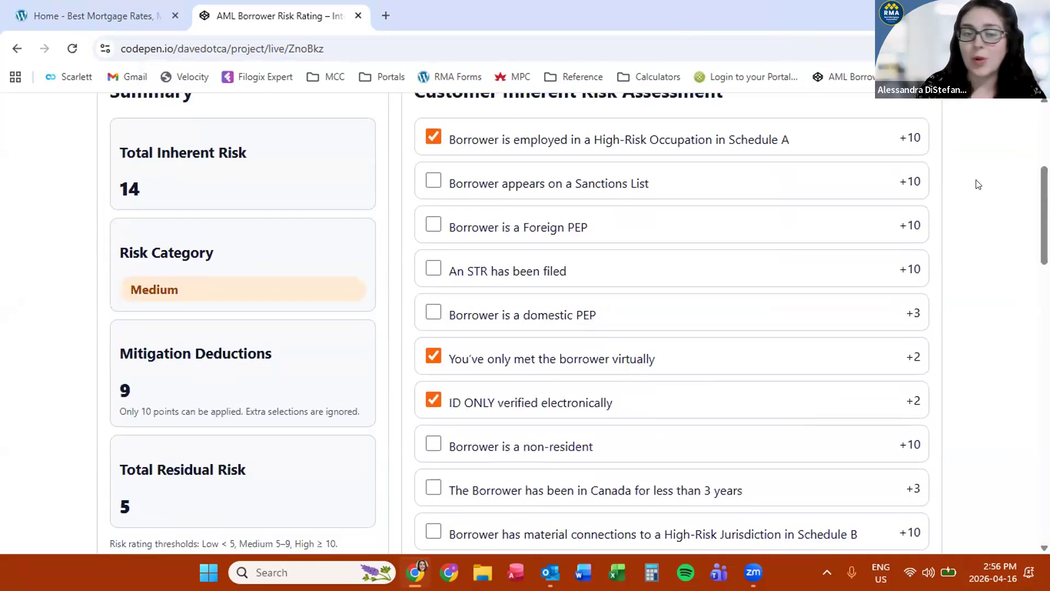
{"action": "scroll", "coordinate": [978, 184], "scroll_direction": "down", "scroll_amount": 6}
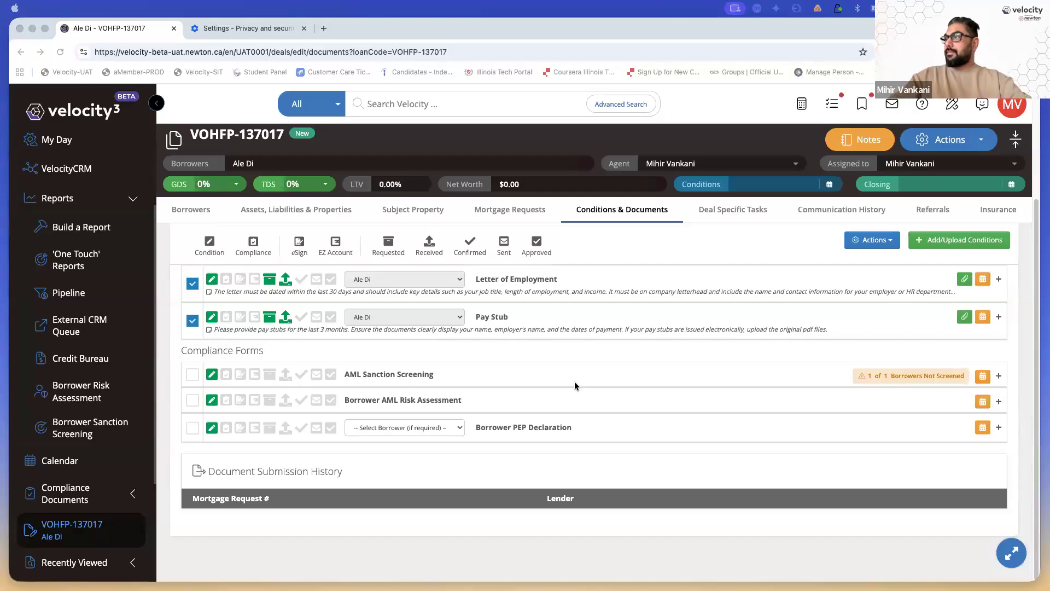
Expand the Borrower AML Risk Assessment form and set the AML risk rating to Medium
{"action": "left_click", "coordinate": [517, 398]}
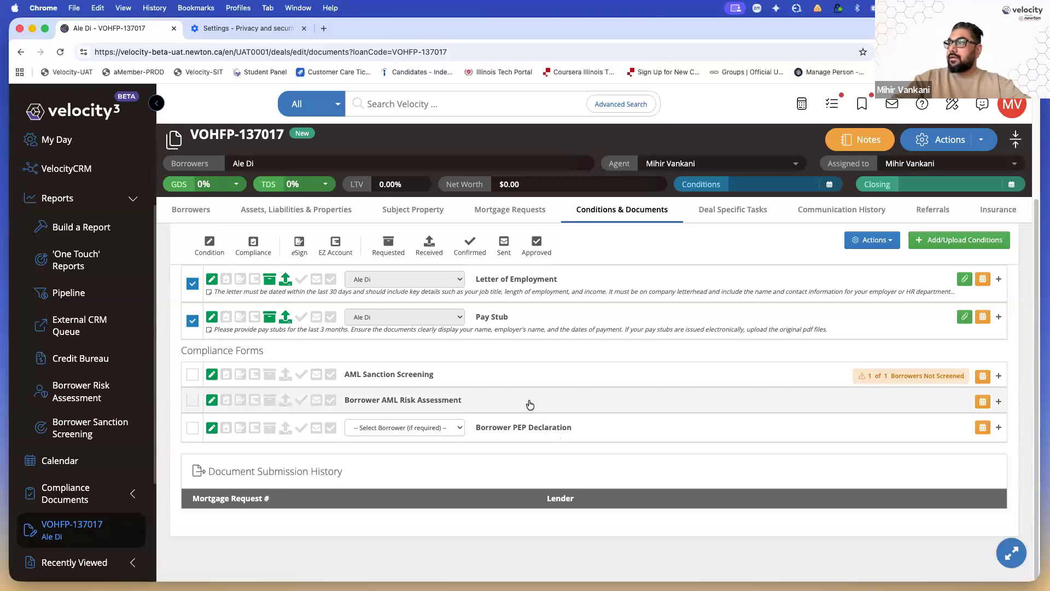
{"action": "left_click", "coordinate": [529, 404]}
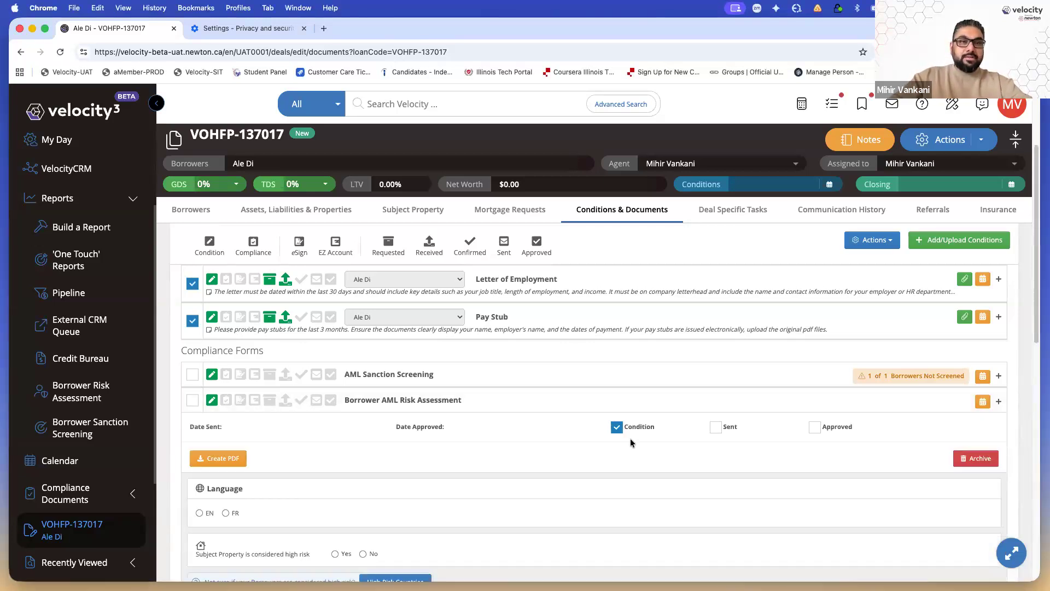
{"action": "scroll", "coordinate": [633, 463], "scroll_direction": "down", "scroll_amount": 10}
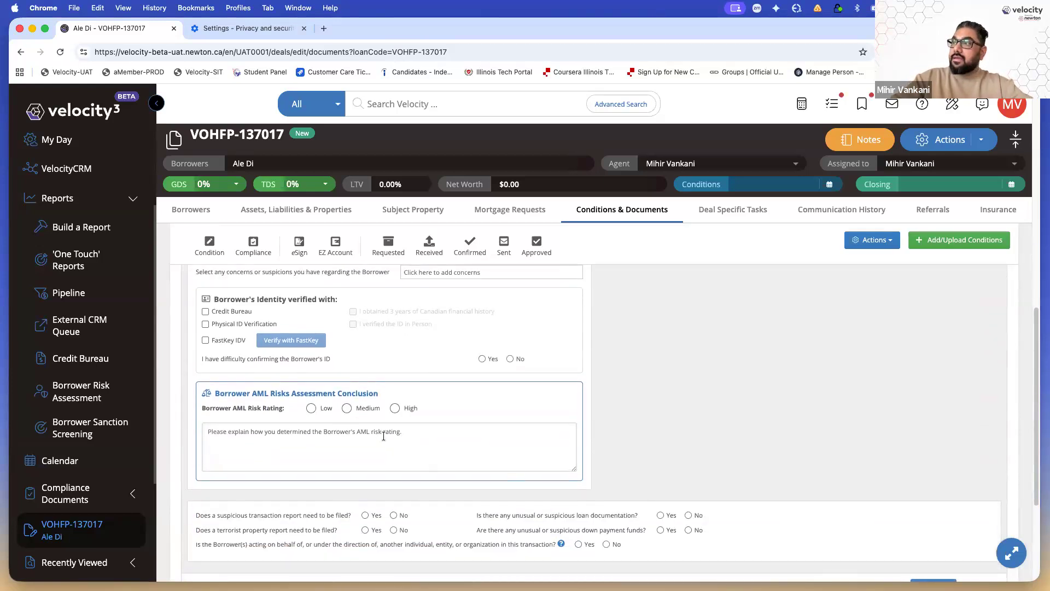
{"action": "left_click", "coordinate": [395, 408]}
{"action": "left_click", "coordinate": [352, 410]}
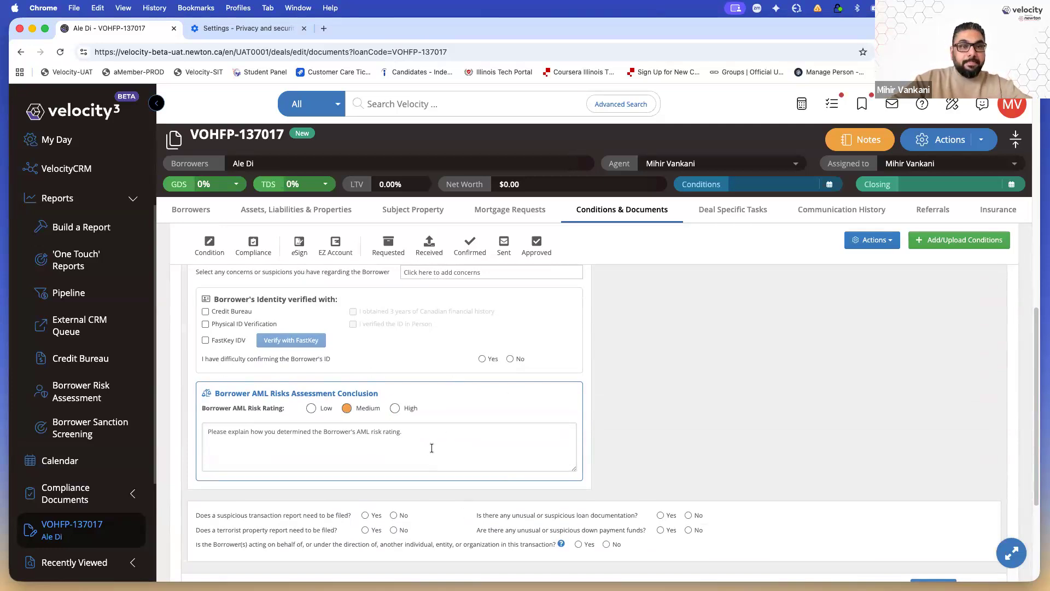
{"action": "scroll", "coordinate": [431, 448], "scroll_direction": "up", "scroll_amount": 5}
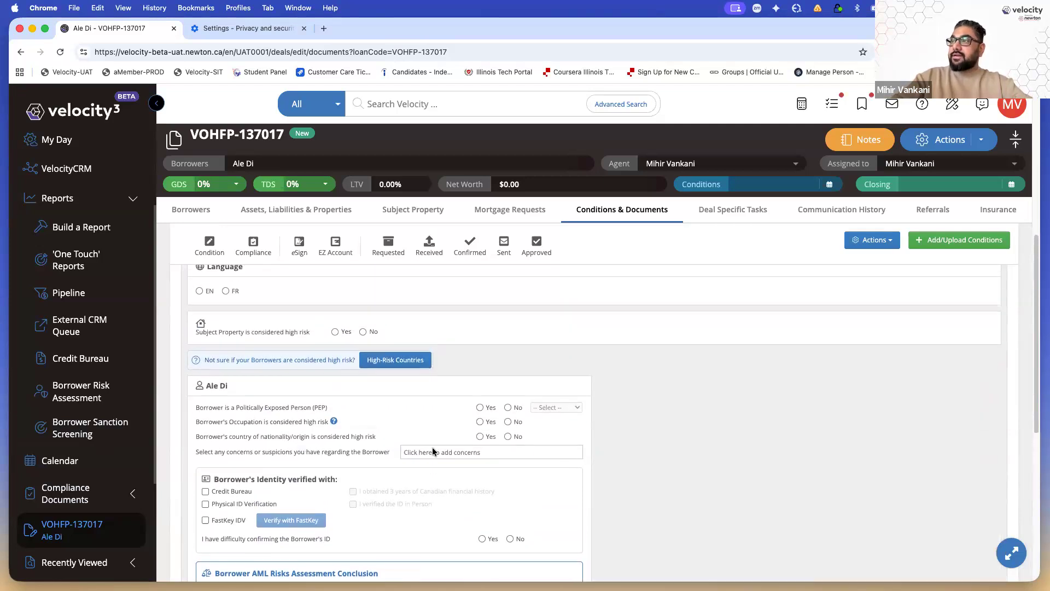
{"action": "scroll", "coordinate": [432, 451], "scroll_direction": "down", "scroll_amount": 2}
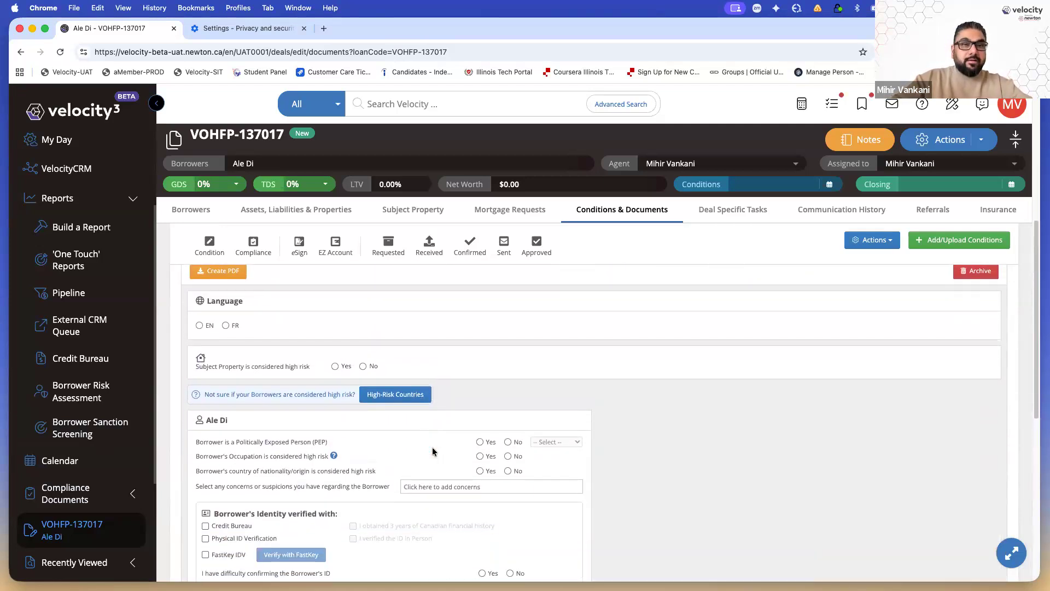
Choose English as the form language and answer the property and occupation risk questions, occupation not high risk
{"action": "left_click", "coordinate": [200, 326]}
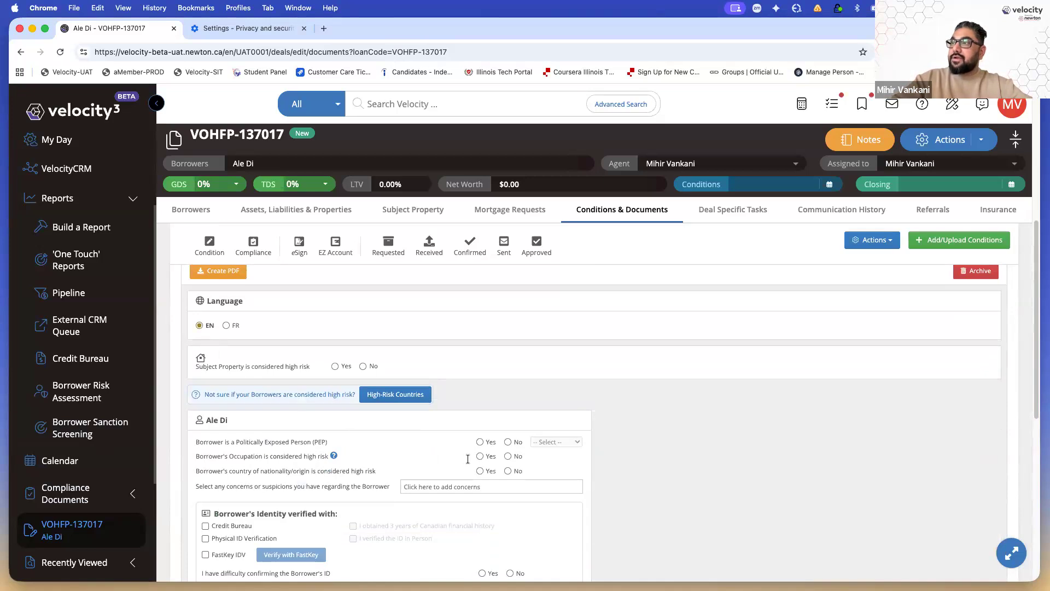
{"action": "scroll", "coordinate": [375, 389], "scroll_direction": "down", "scroll_amount": 1}
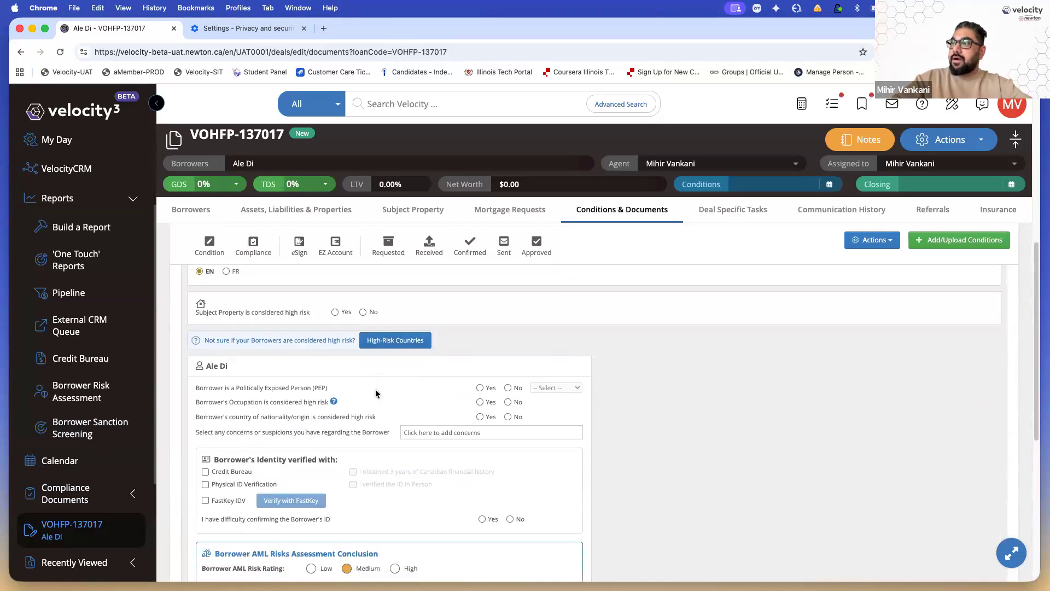
{"action": "left_click", "coordinate": [335, 308]}
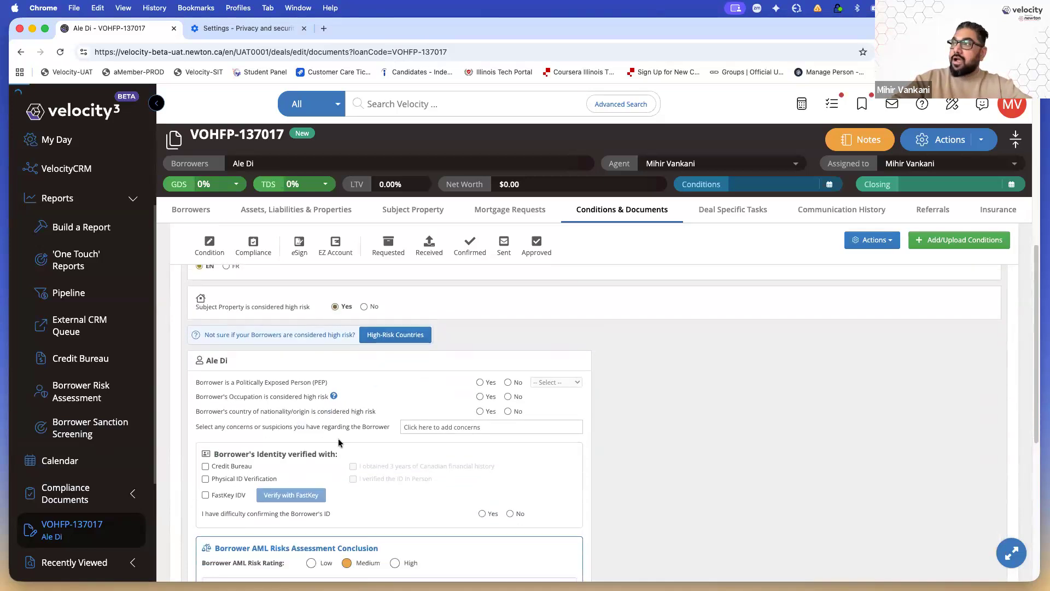
{"action": "scroll", "coordinate": [338, 442], "scroll_direction": "down", "scroll_amount": 1}
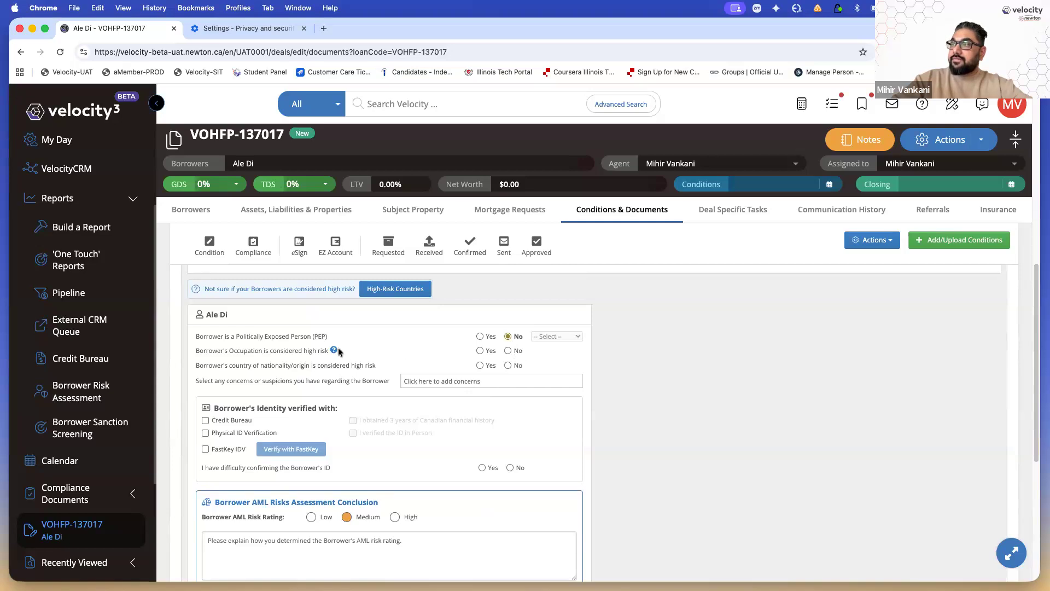
{"action": "mouse_move", "coordinate": [334, 350]}
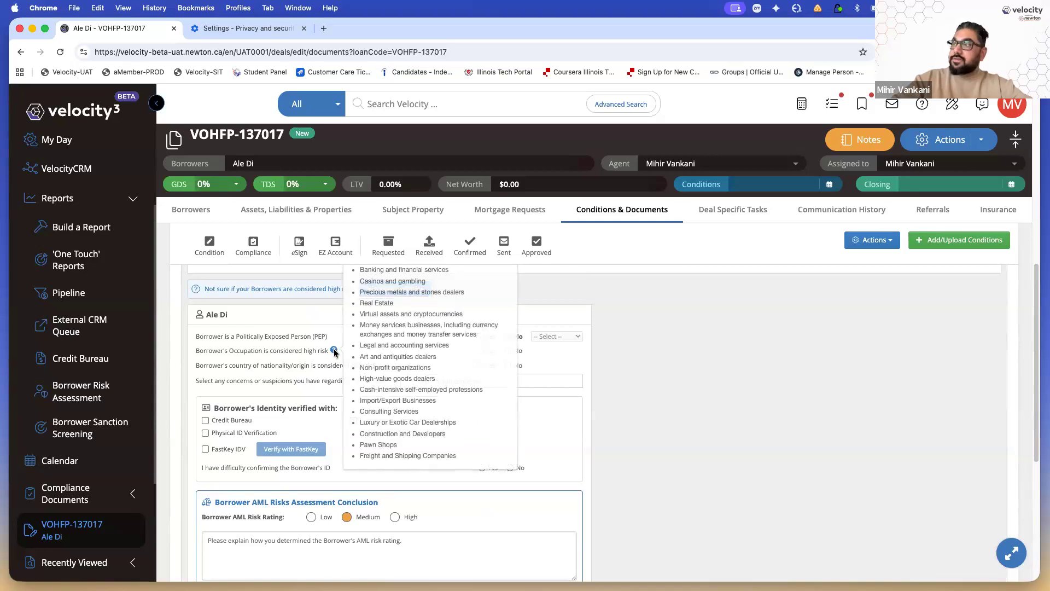
{"action": "scroll", "coordinate": [334, 350], "scroll_direction": "up", "scroll_amount": 2}
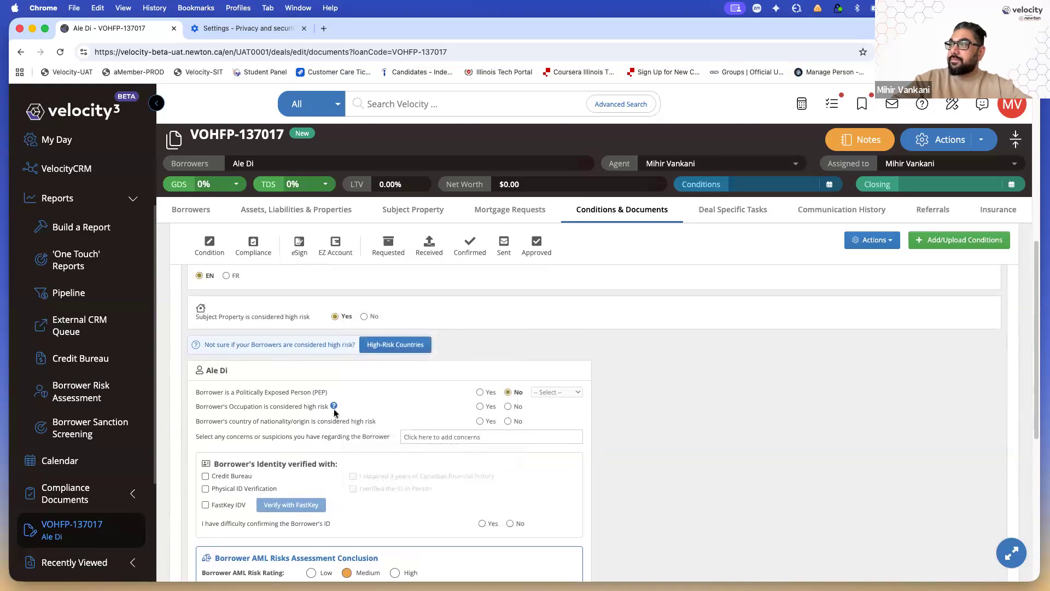
{"action": "left_click", "coordinate": [508, 406]}
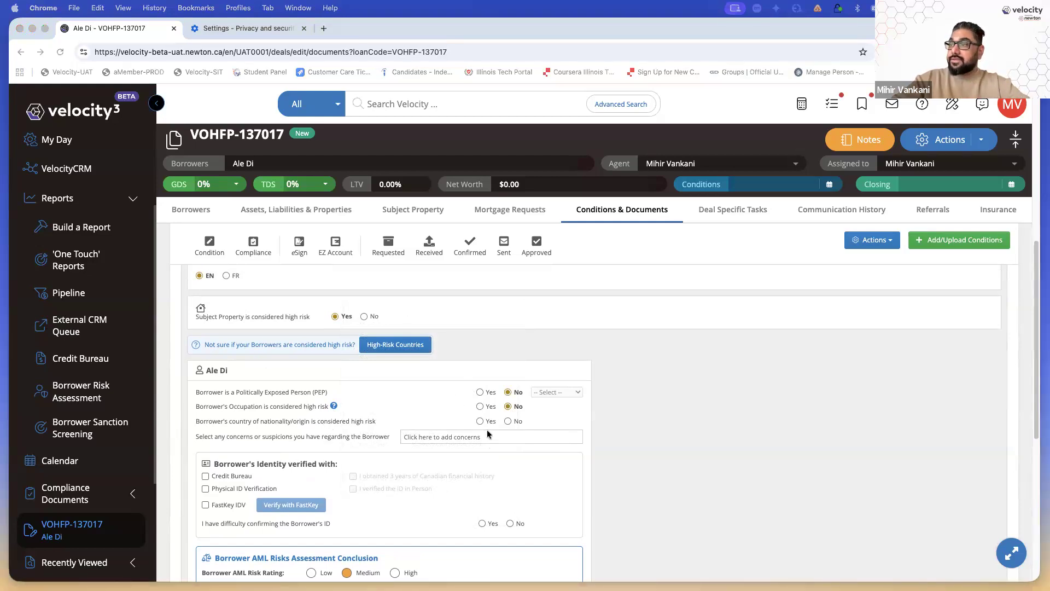
{"action": "scroll", "coordinate": [486, 431], "scroll_direction": "down", "scroll_amount": 4}
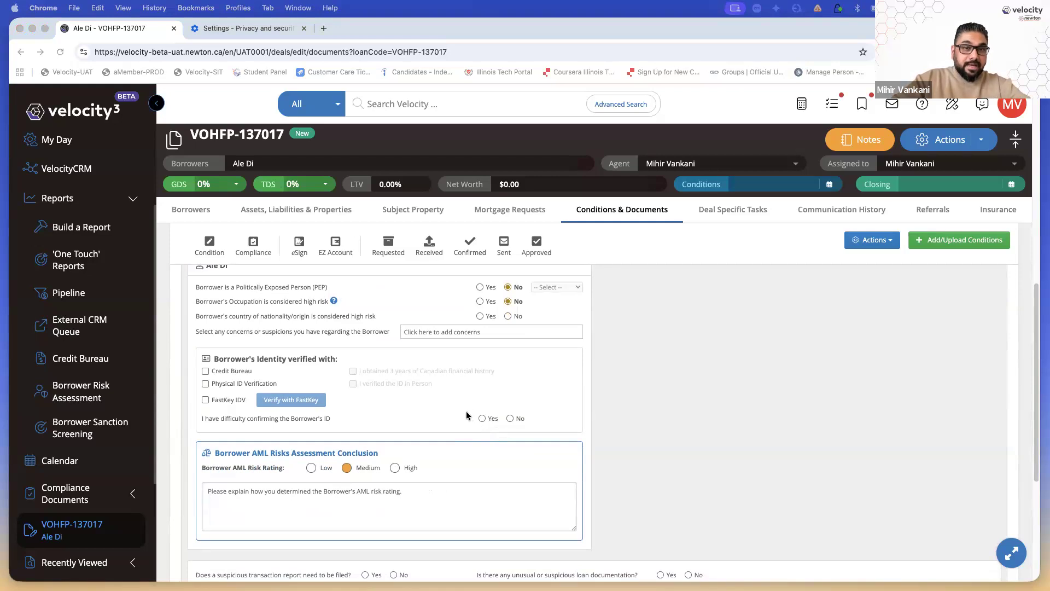
Tick FastKey IDV as the borrower's identity verification method
{"action": "left_click", "coordinate": [206, 400]}
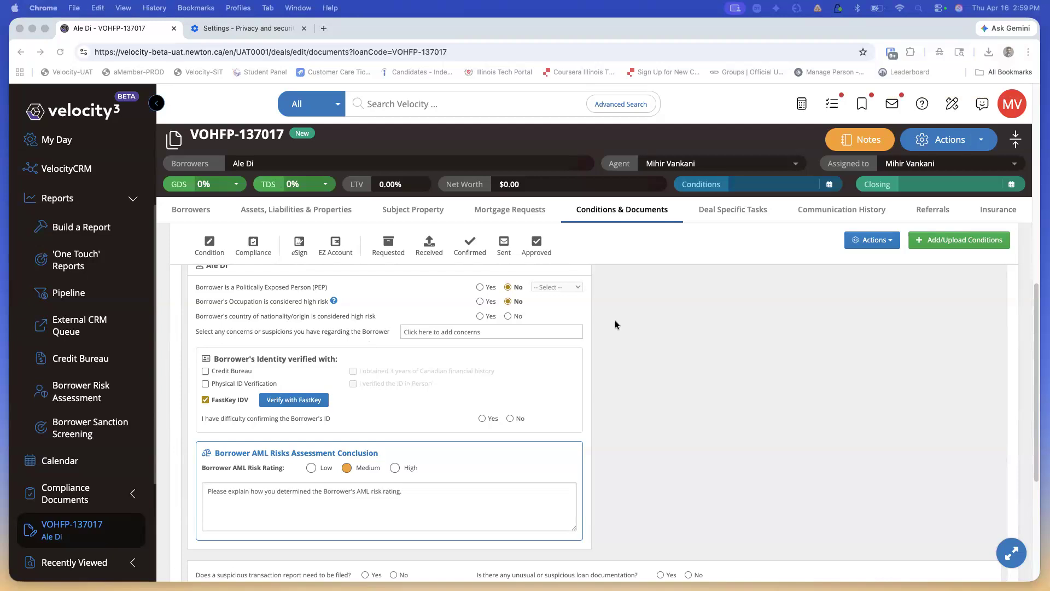
{"action": "scroll", "coordinate": [650, 358], "scroll_direction": "up", "scroll_amount": 5}
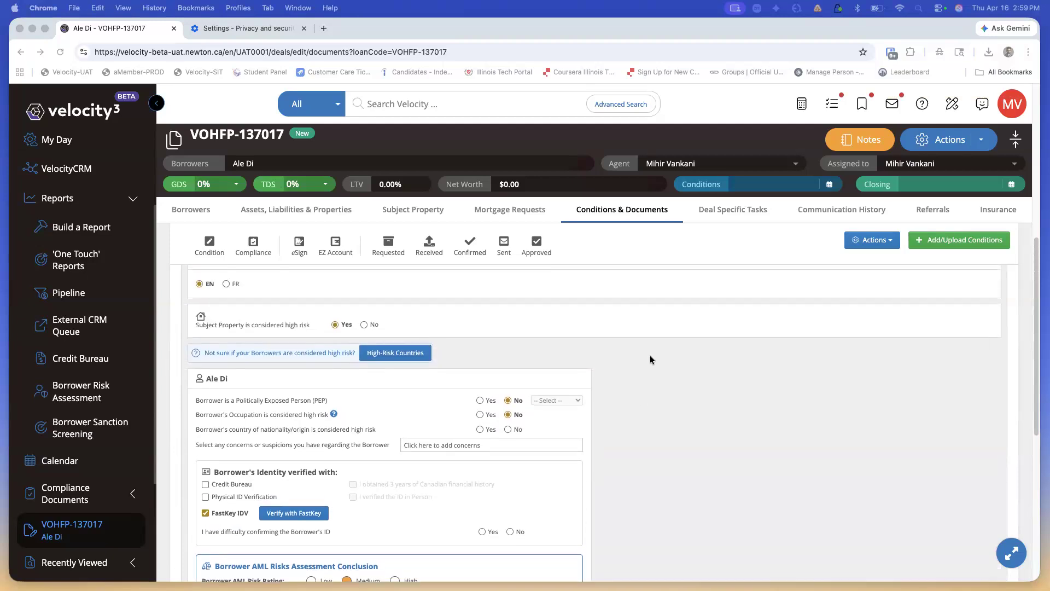
{"action": "scroll", "coordinate": [650, 358], "scroll_direction": "down", "scroll_amount": 1}
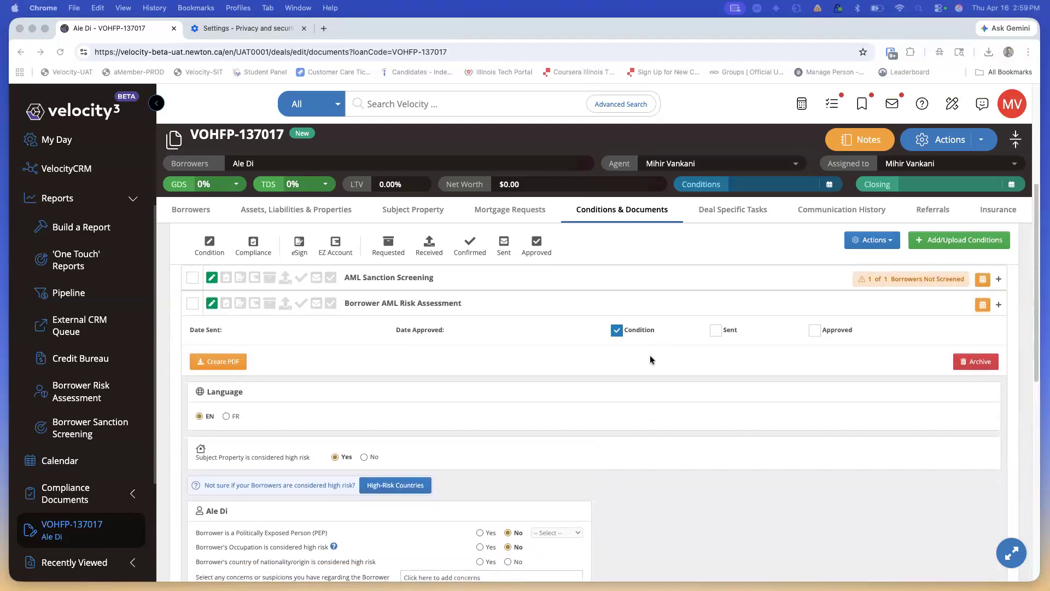
{"action": "scroll", "coordinate": [645, 375], "scroll_direction": "down", "scroll_amount": 8}
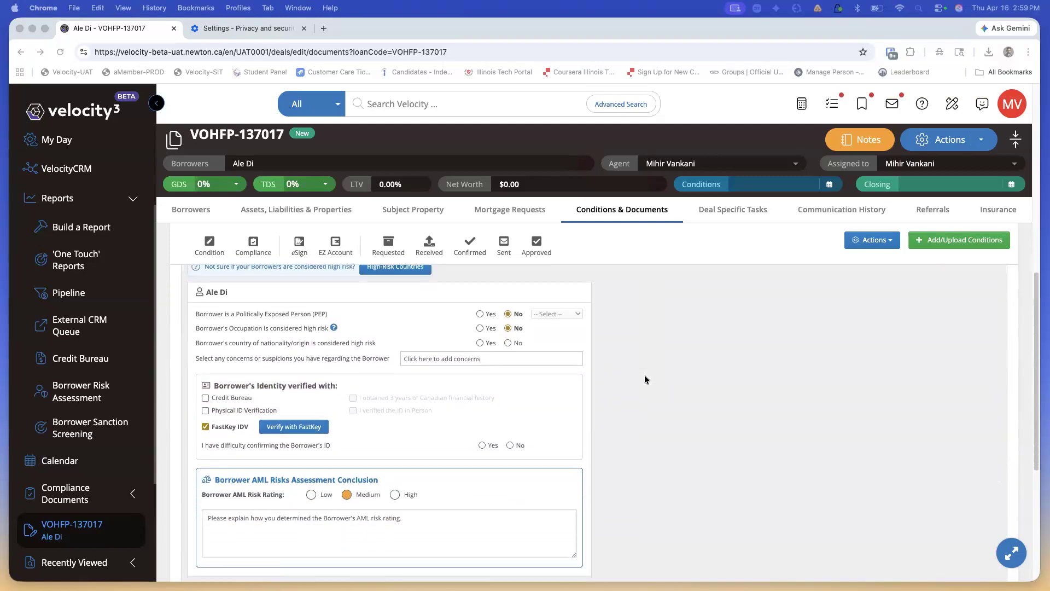
{"action": "scroll", "coordinate": [646, 375], "scroll_direction": "down", "scroll_amount": 3}
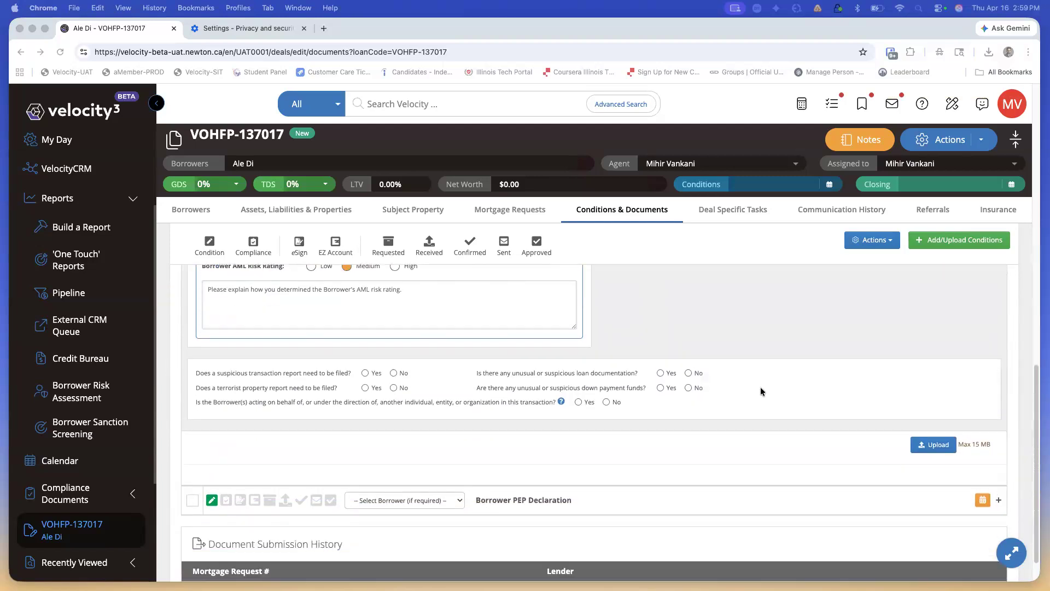
{"action": "scroll", "coordinate": [752, 381], "scroll_direction": "down", "scroll_amount": 1}
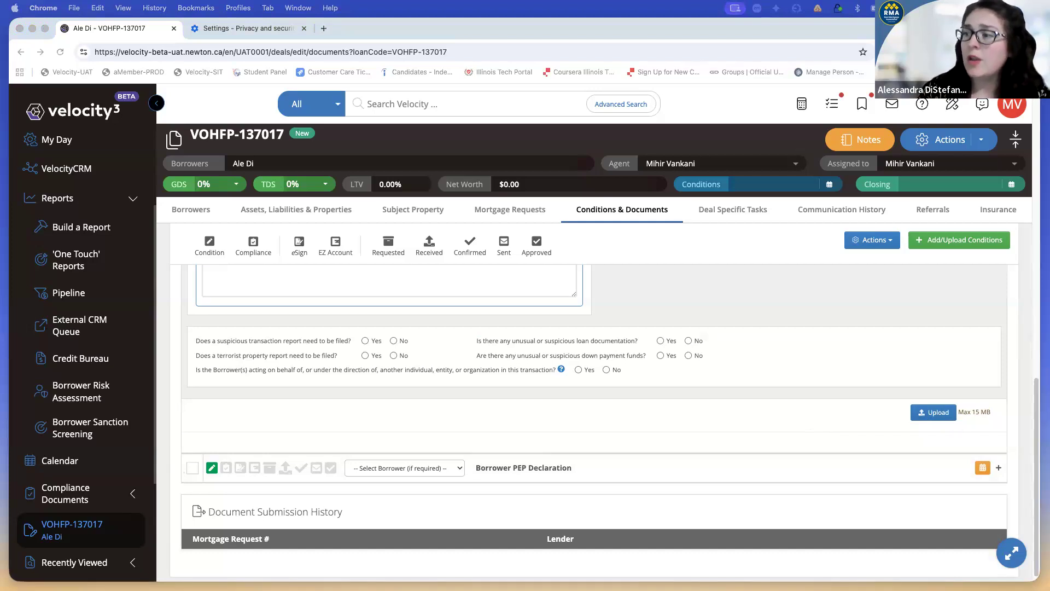
{"action": "scroll", "coordinate": [568, 412], "scroll_direction": "up", "scroll_amount": 1}
Answer No to the suspicious transaction, terrorist property, unusual documentation, down payment and third-party questions
{"action": "scroll", "coordinate": [567, 408], "scroll_direction": "up", "scroll_amount": 1}
{"action": "left_click", "coordinate": [393, 357]}
{"action": "left_click", "coordinate": [393, 370]}
{"action": "left_click", "coordinate": [393, 356]}
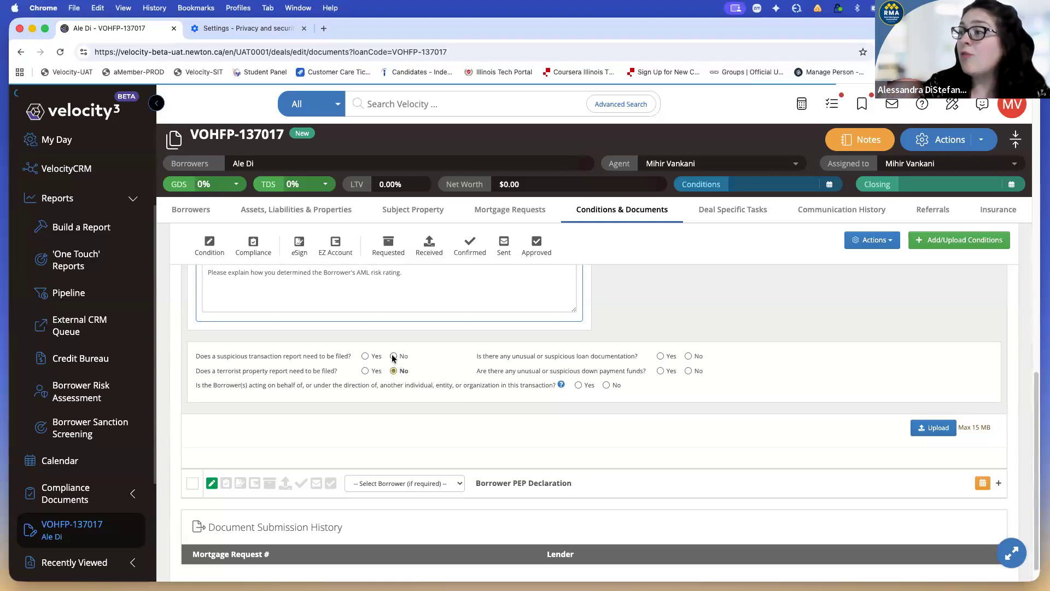
{"action": "left_click", "coordinate": [688, 356]}
{"action": "left_click", "coordinate": [688, 371]}
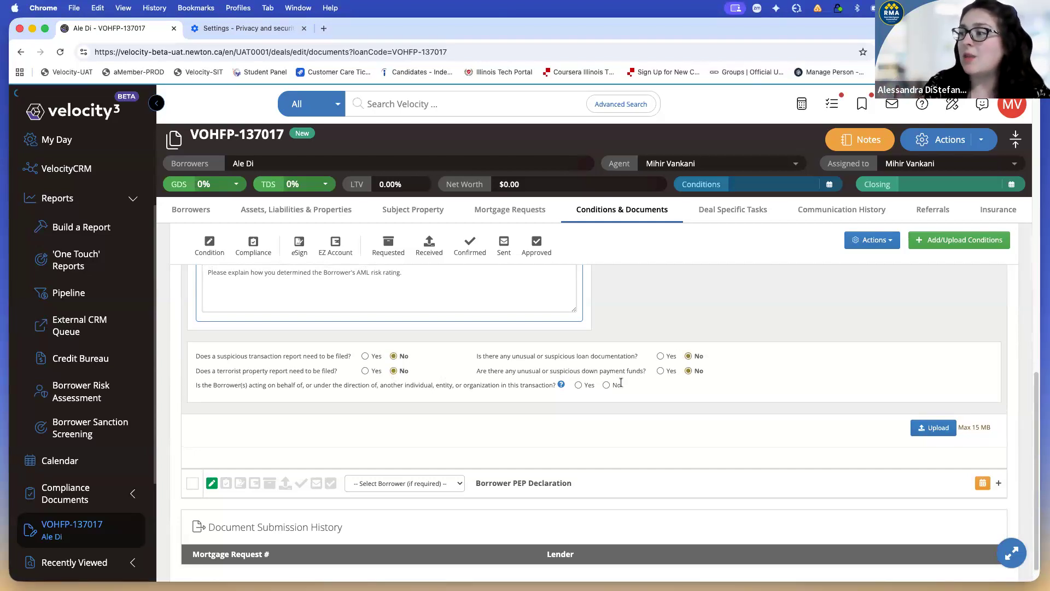
{"action": "left_click", "coordinate": [607, 385]}
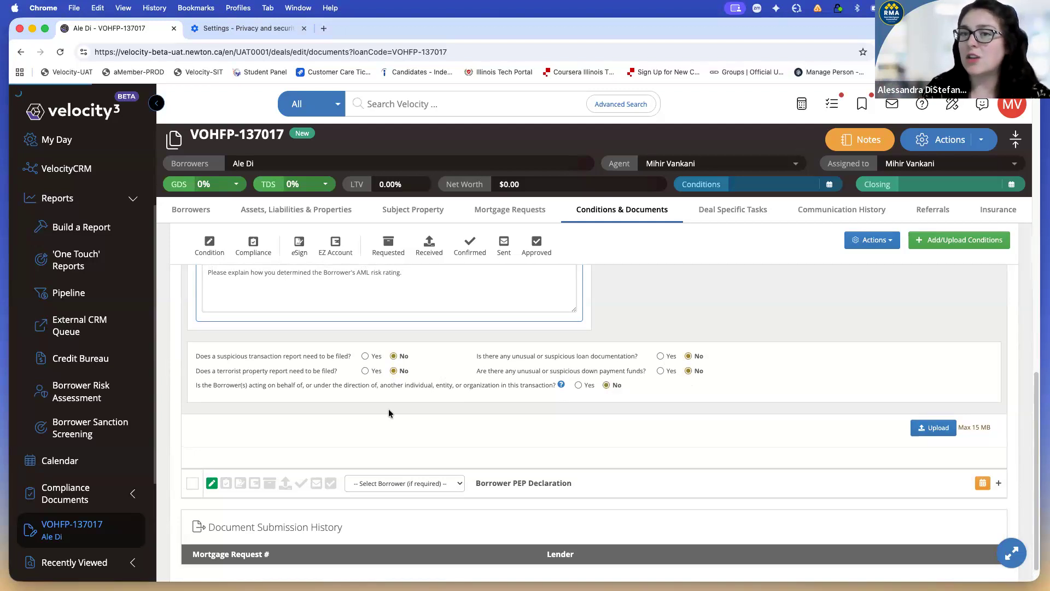
{"action": "scroll", "coordinate": [383, 404], "scroll_direction": "up", "scroll_amount": 5}
Enter 'TEST DOC' as explanation, tick Physical ID and Credit Bureau, and tick both confirmations
{"action": "type", "text": "TEST DOC"}
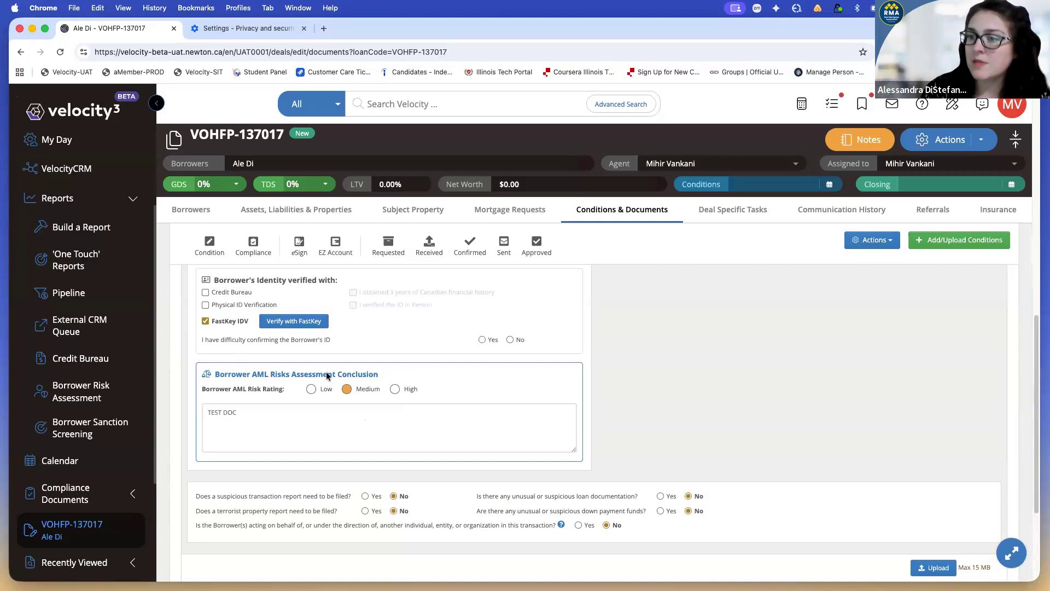
{"action": "scroll", "coordinate": [326, 375], "scroll_direction": "up", "scroll_amount": 1}
{"action": "left_click", "coordinate": [205, 348]}
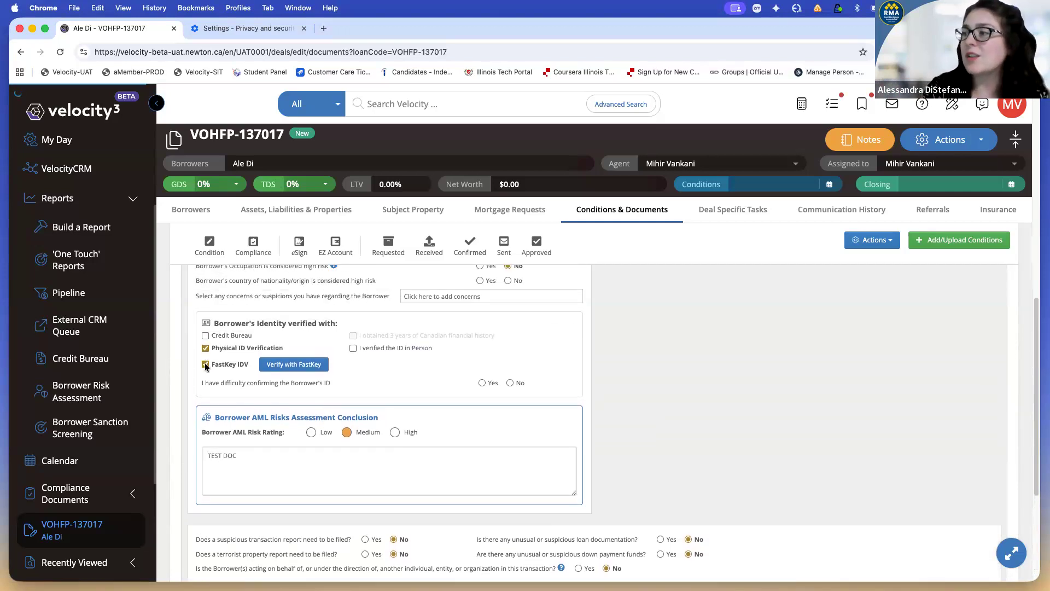
{"action": "left_click", "coordinate": [205, 335]}
{"action": "left_click", "coordinate": [352, 335]}
{"action": "left_click", "coordinate": [353, 348]}
{"action": "scroll", "coordinate": [468, 340], "scroll_direction": "up", "scroll_amount": 2}
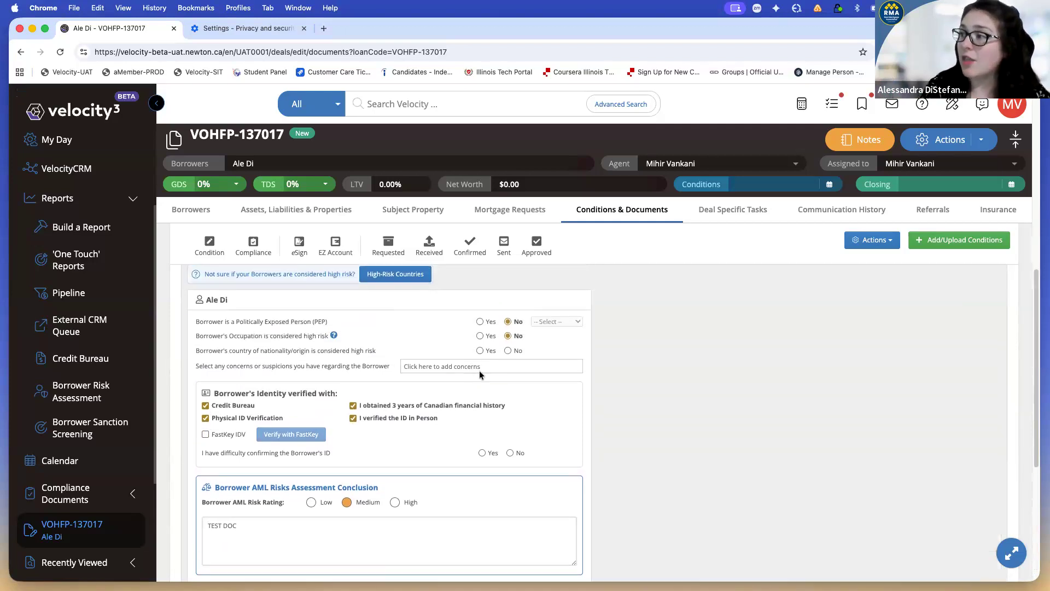
Answer No to high-risk country of nationality and try generating the assessment PDF
{"action": "left_click", "coordinate": [508, 350]}
{"action": "scroll", "coordinate": [436, 355], "scroll_direction": "up", "scroll_amount": 4}
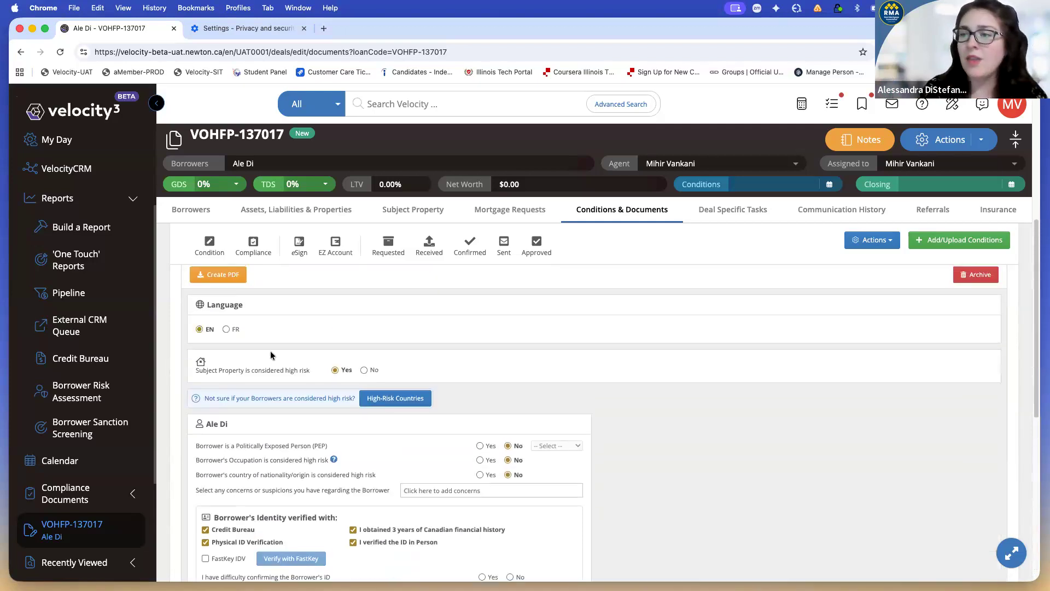
{"action": "left_click", "coordinate": [229, 311]}
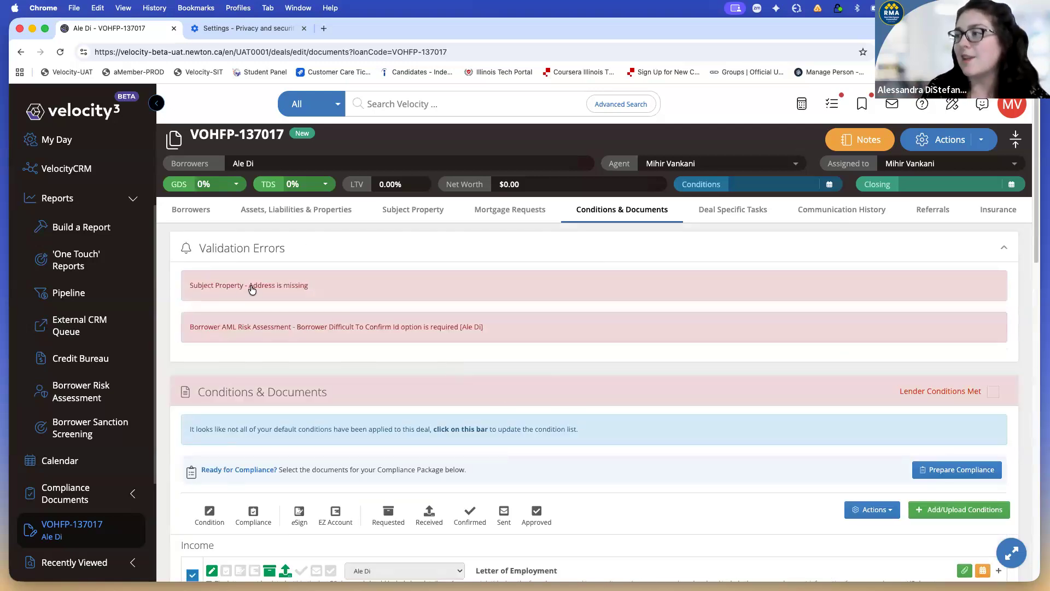
{"action": "left_click", "coordinate": [415, 210]}
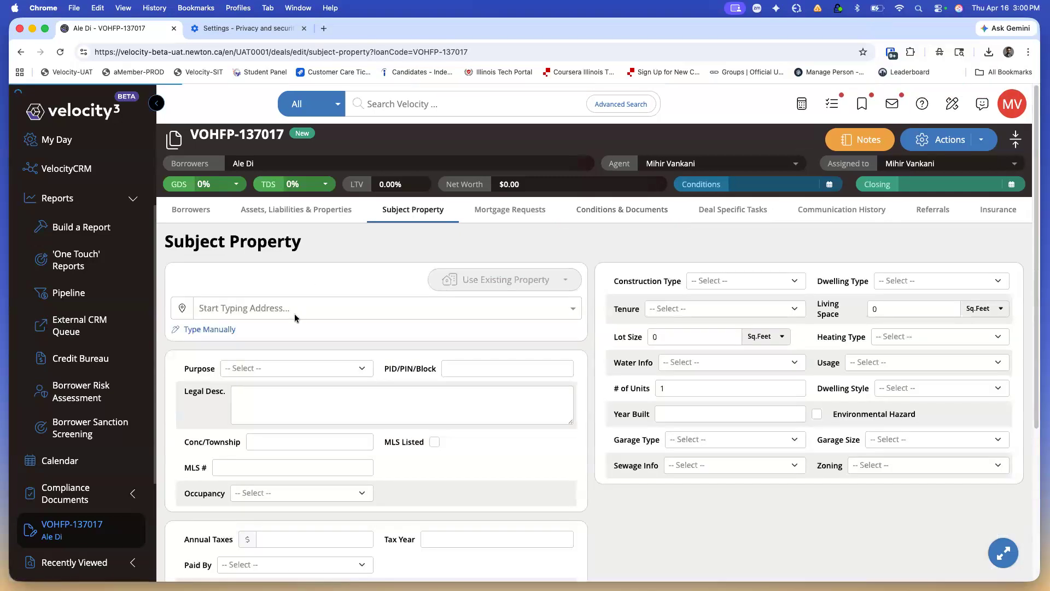
{"action": "left_click", "coordinate": [294, 310]}
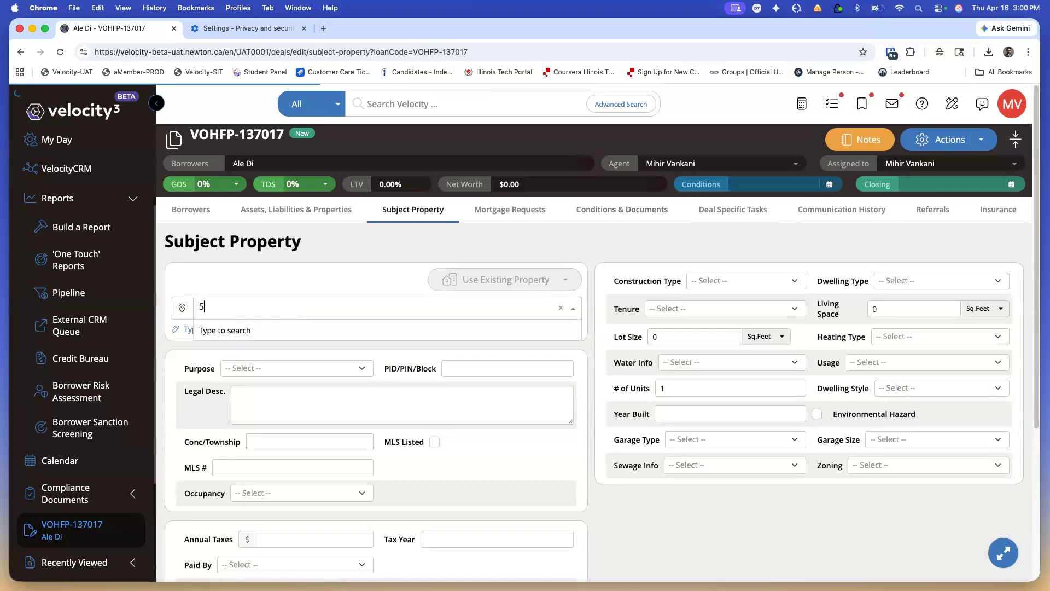
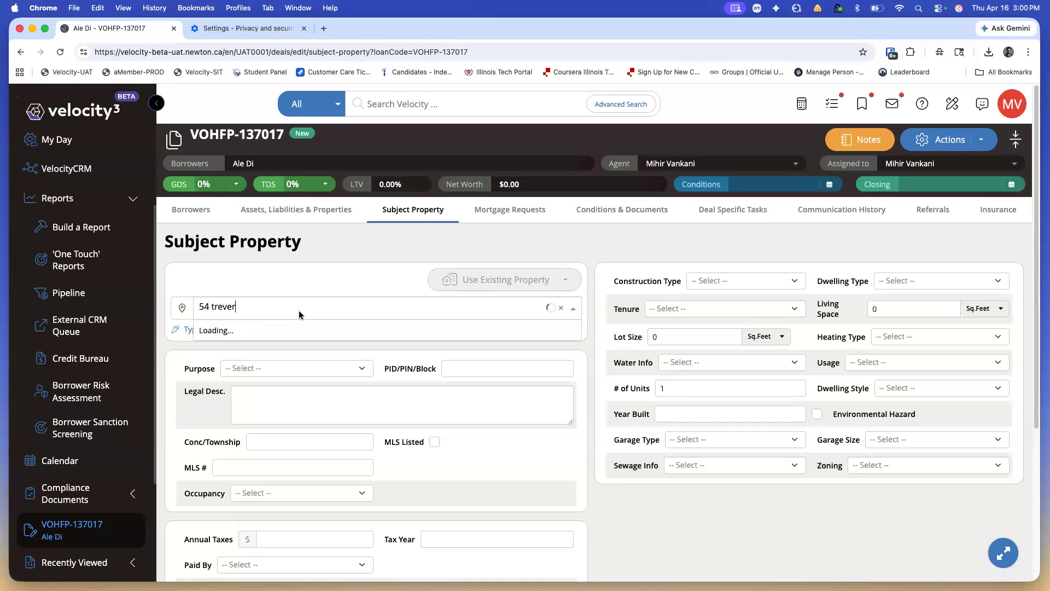
{"action": "left_click", "coordinate": [300, 330]}
{"action": "left_click", "coordinate": [604, 215]}
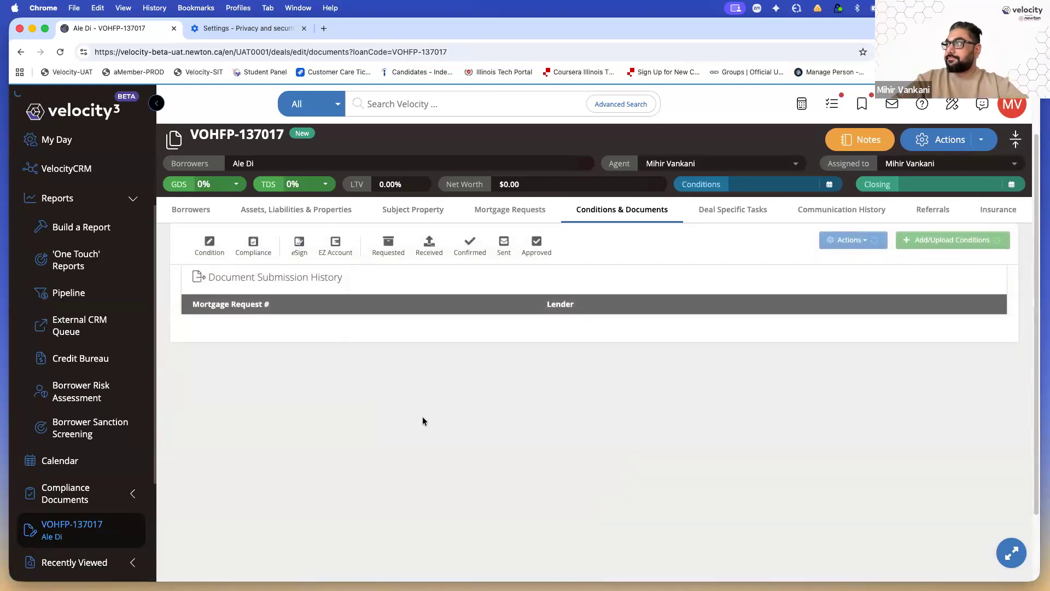
Assign the Borrower PEP Declaration to the borrower and attempt Create PDF to surface its validation error
{"action": "scroll", "coordinate": [457, 477], "scroll_direction": "down", "scroll_amount": 5}
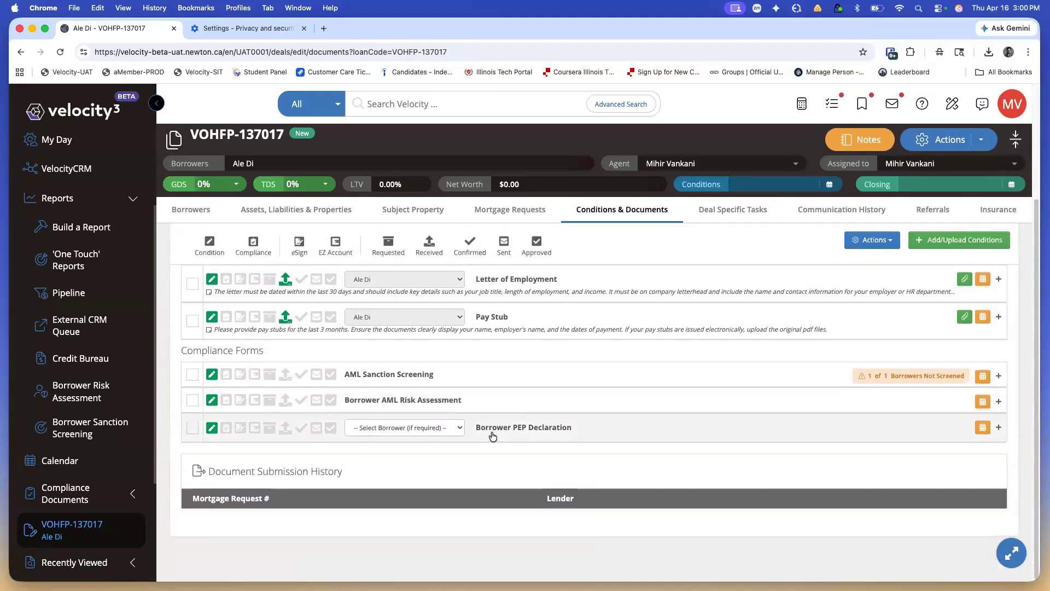
{"action": "left_click", "coordinate": [417, 428]}
{"action": "left_click", "coordinate": [413, 438]}
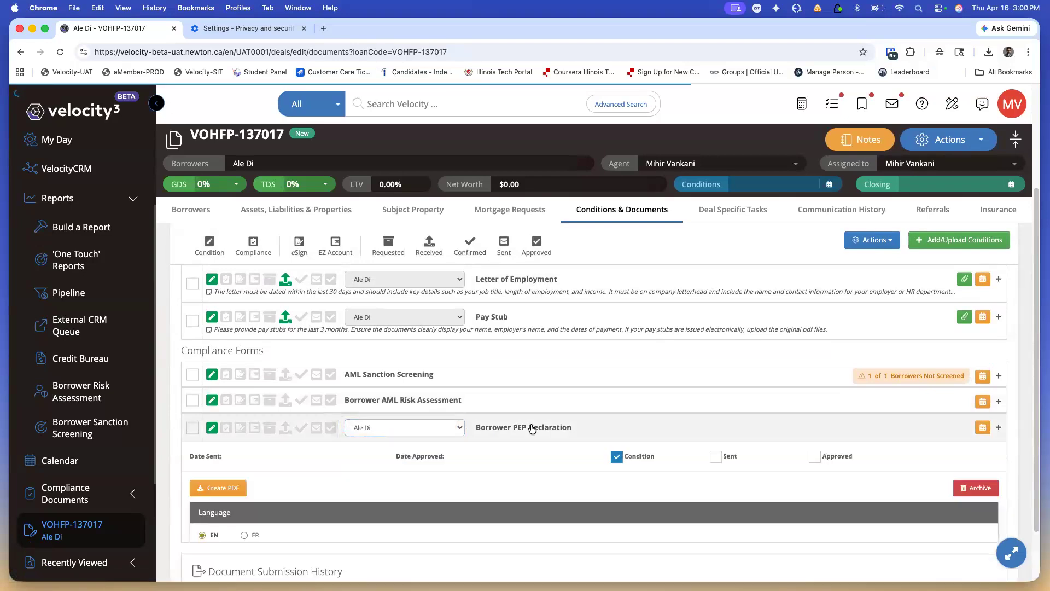
{"action": "left_click", "coordinate": [219, 488]}
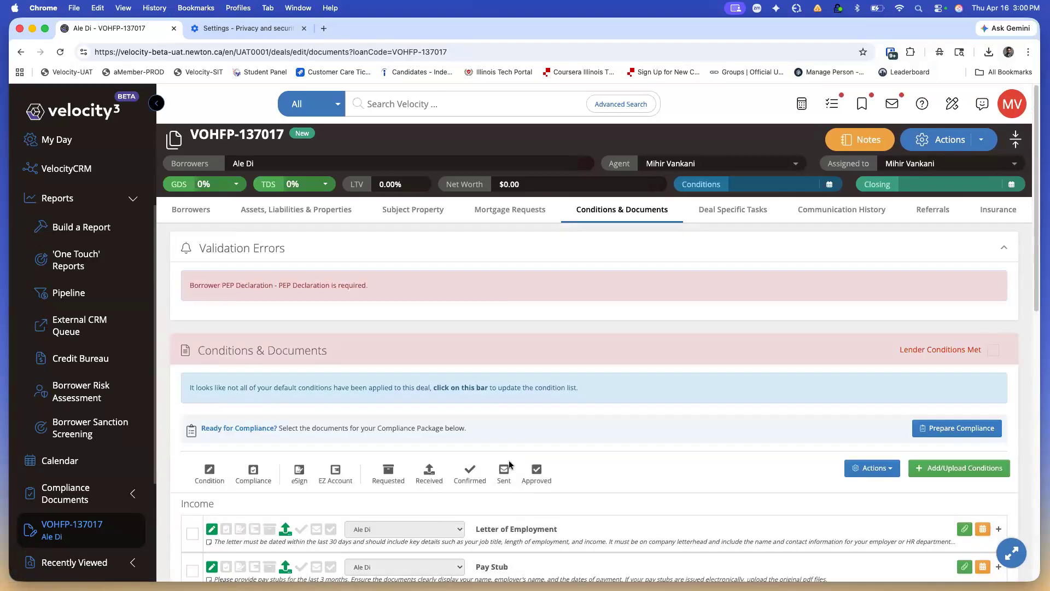
{"action": "scroll", "coordinate": [510, 465], "scroll_direction": "down", "scroll_amount": 5}
{"action": "scroll", "coordinate": [510, 465], "scroll_direction": "down", "scroll_amount": 2}
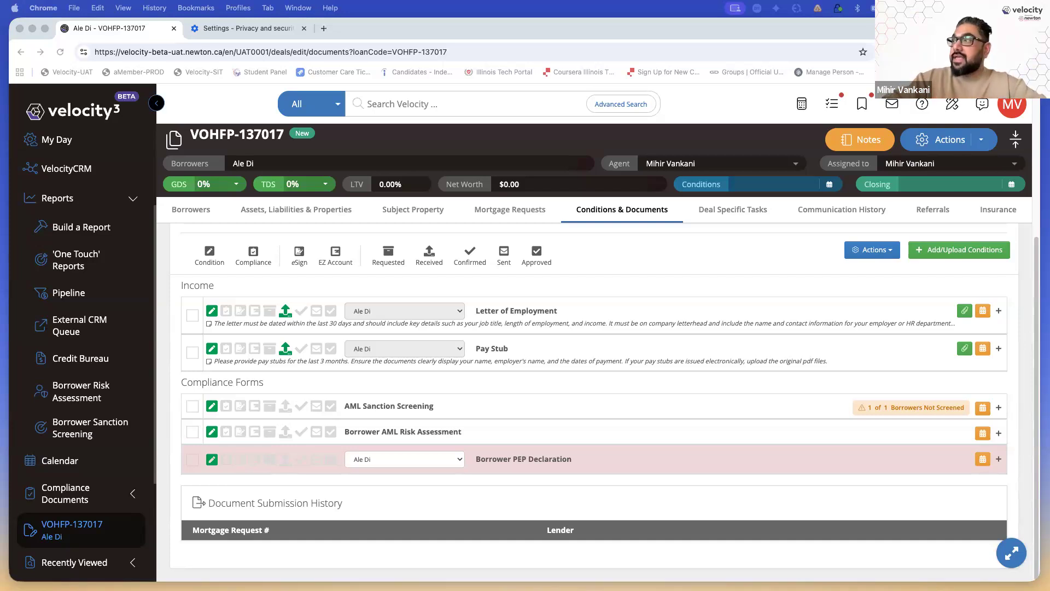
{"action": "left_click", "coordinate": [686, 262]}
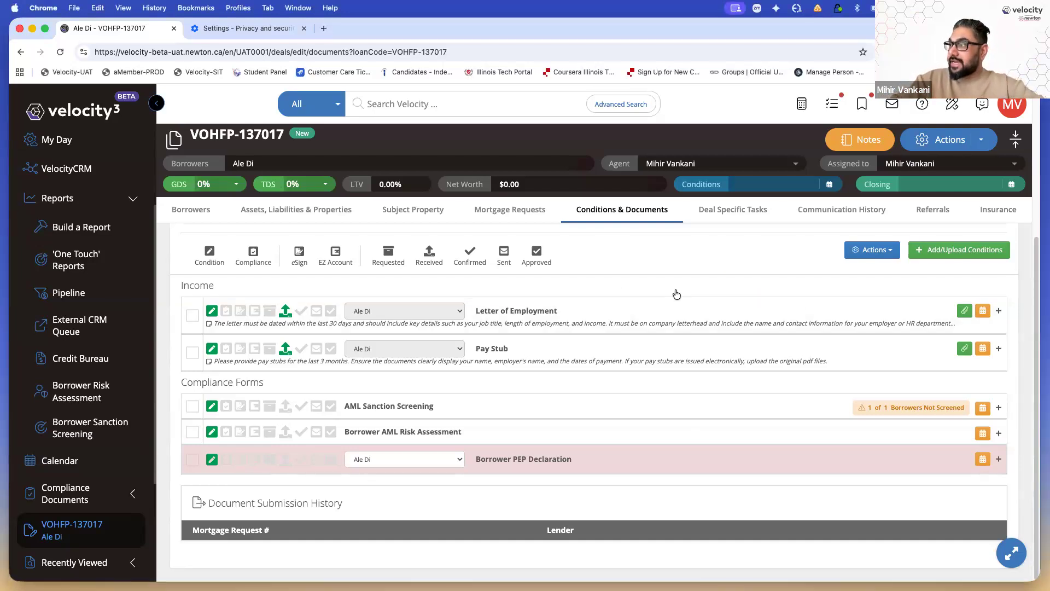